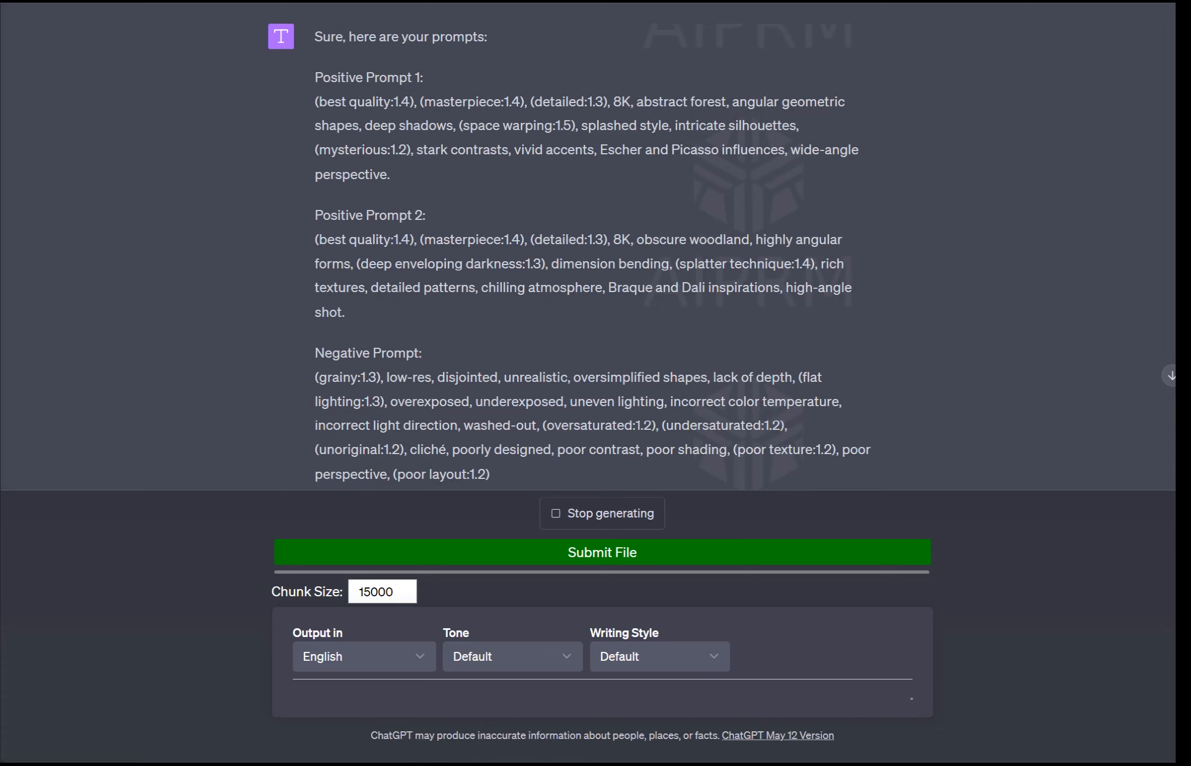
Step: Copy the full text of Positive Prompt 1 from the ChatGPT answer into the Stable Diffusion txt2img prompt
scroll(587, 245, "up", 2)
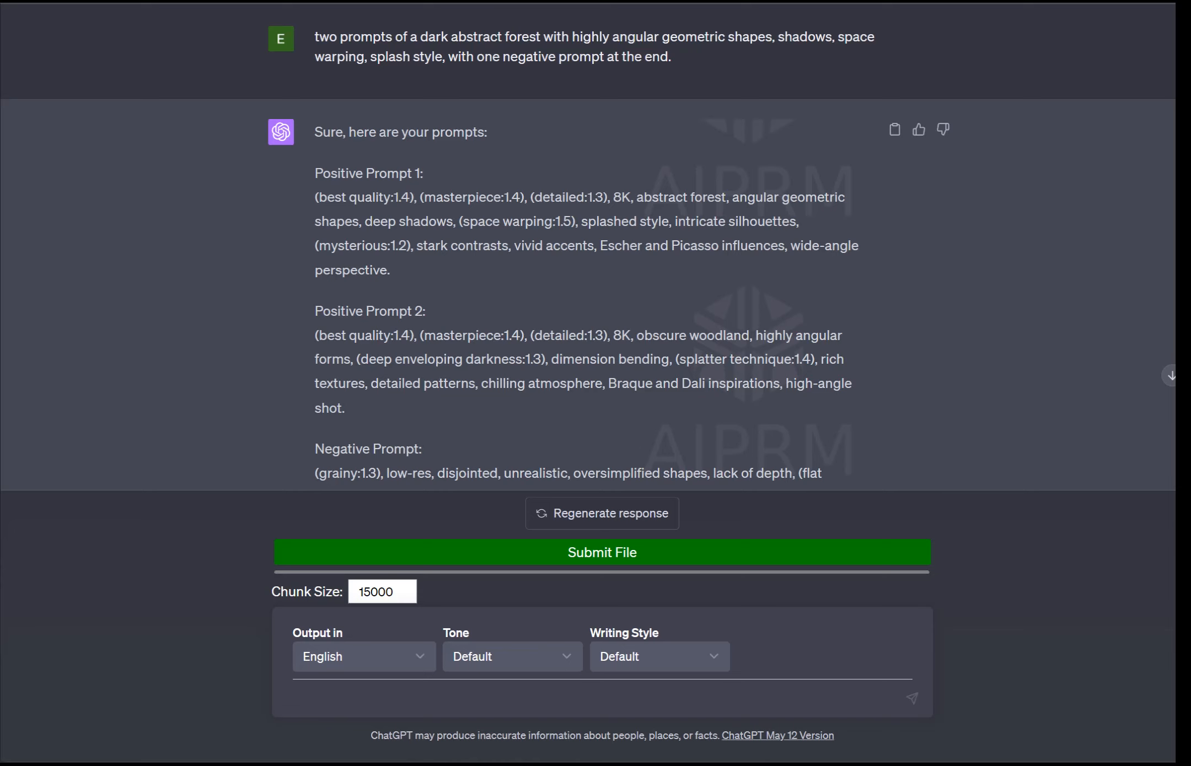
left_click_drag(600, 245, 749, 246)
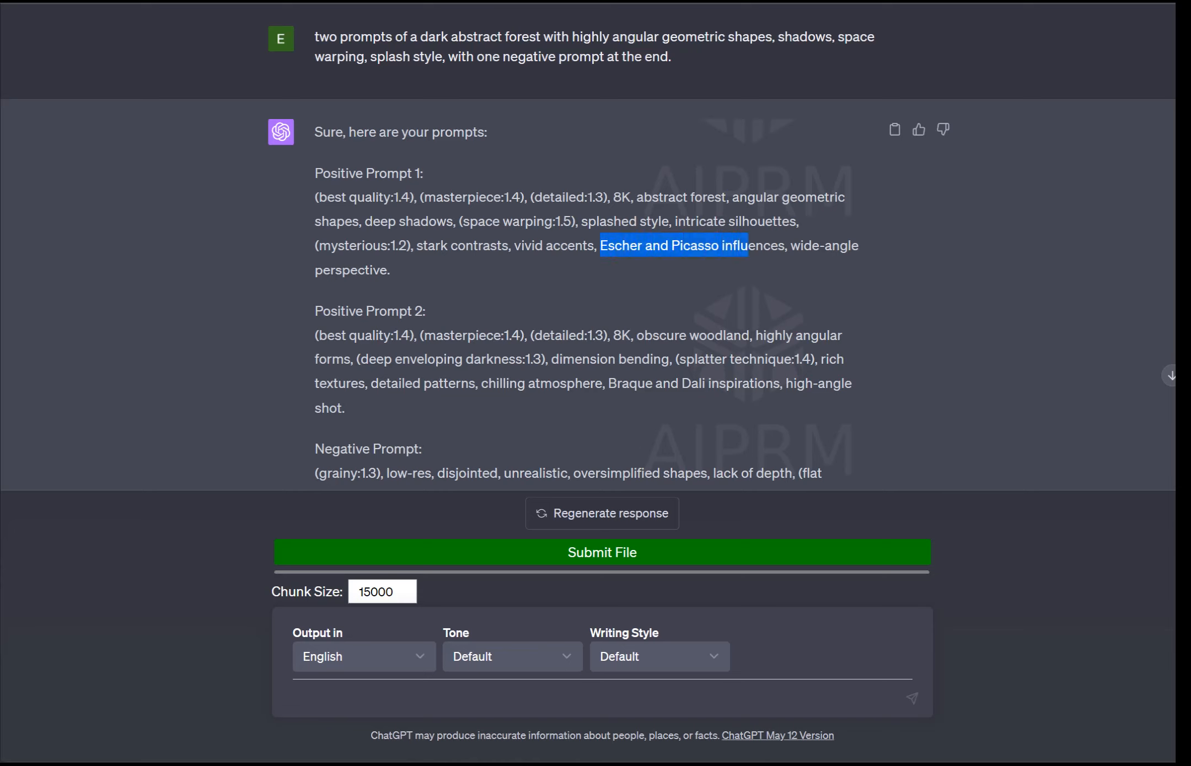
left_click(748, 247)
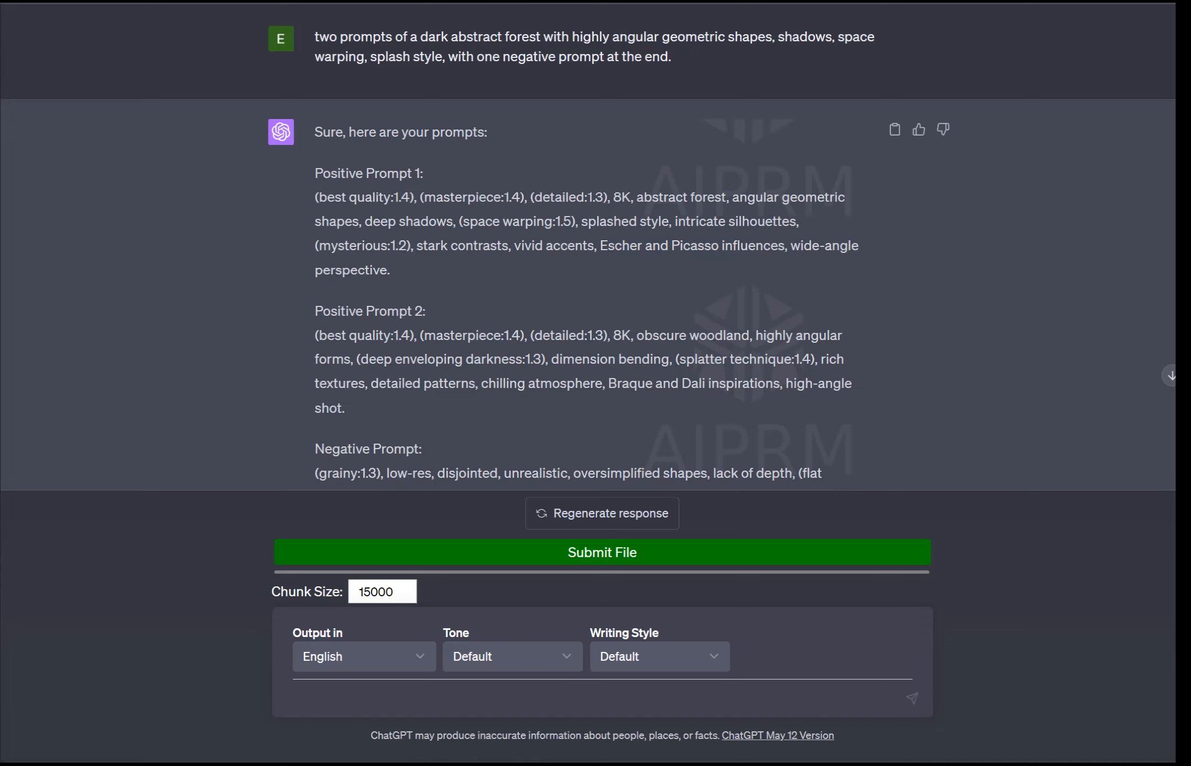
left_click_drag(390, 270, 315, 197)
right_click(336, 209)
left_click(358, 226)
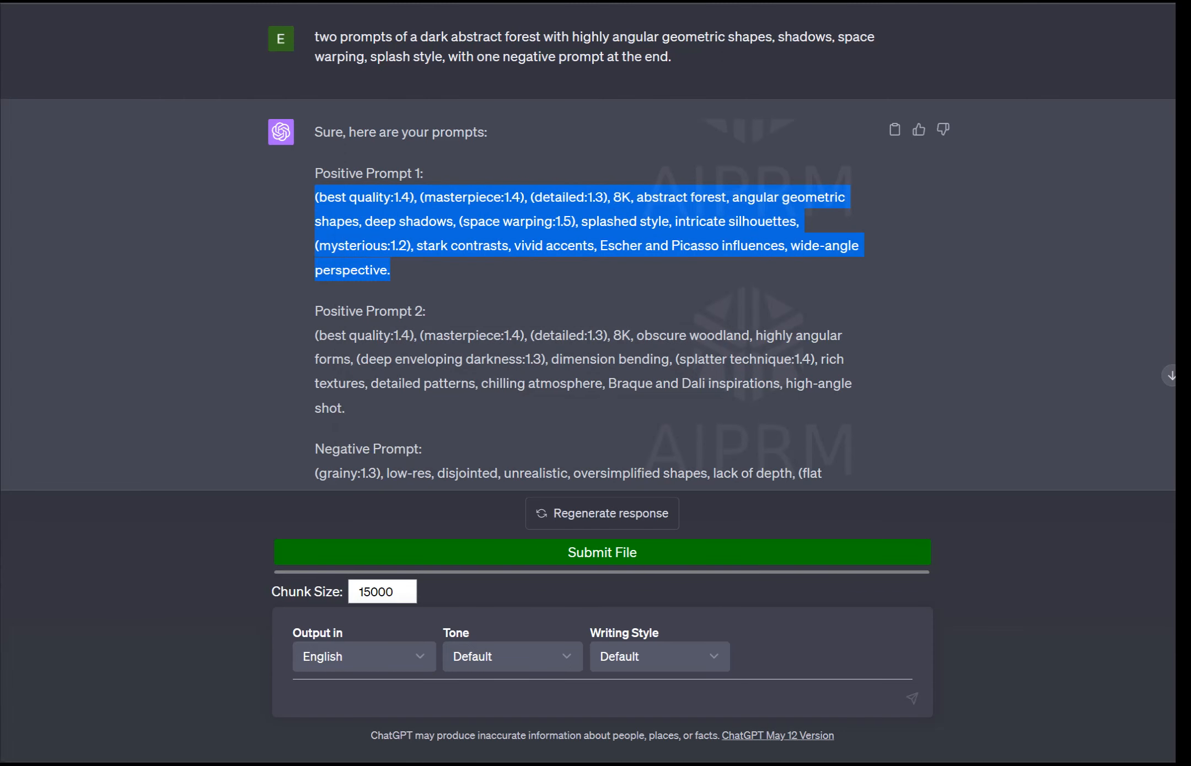
key("ctrl+Tab")
left_click(172, 163)
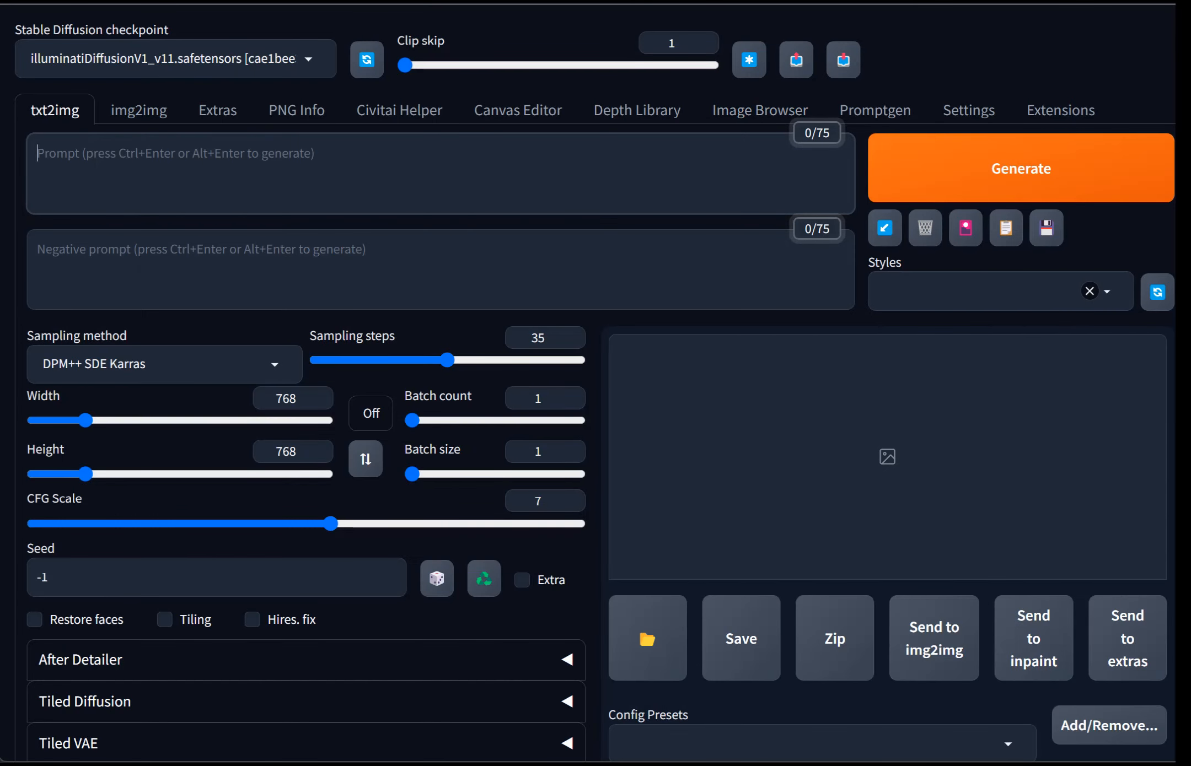
right_click(172, 163)
left_click(213, 308)
Step: Copy the Negative Prompt text from the ChatGPT answer into the Stable Diffusion negative prompt
key("ctrl+shift+Tab")
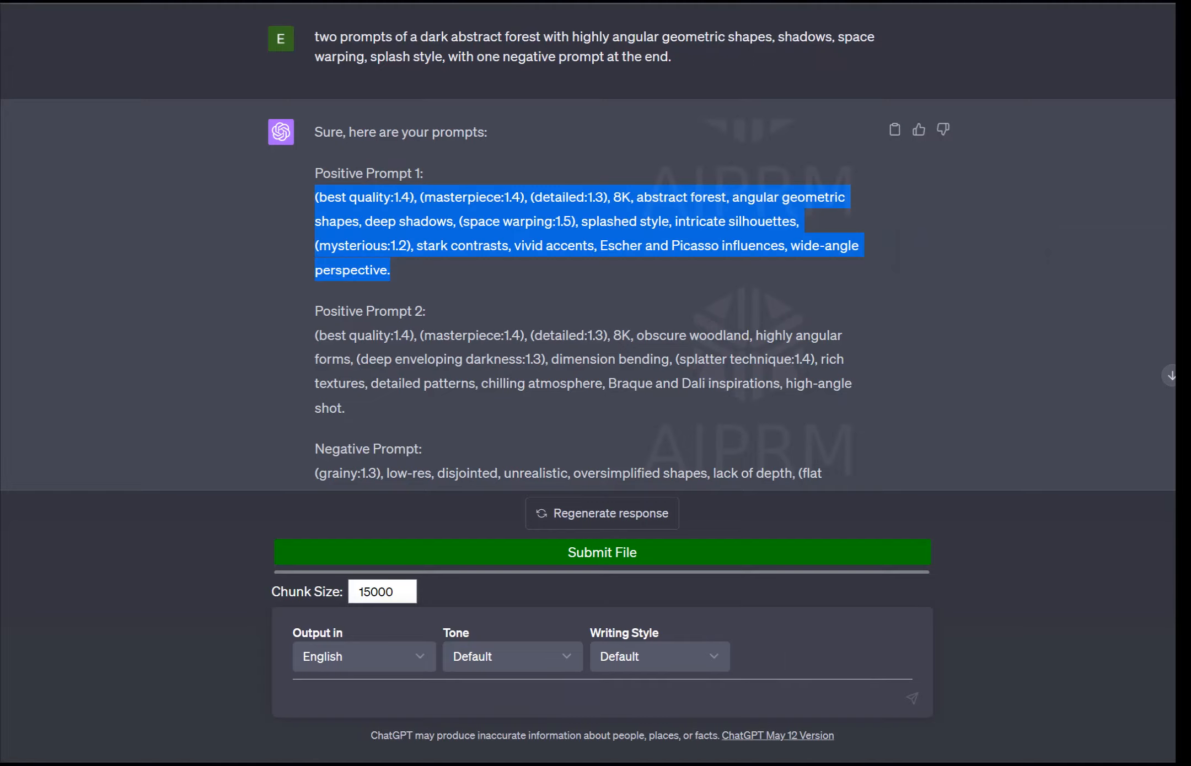
scroll(590, 248, "down", 5)
left_click_drag(489, 282, 315, 186)
right_click(334, 200)
left_click(364, 221)
key("ctrl+Tab")
left_click(353, 259)
right_click(353, 259)
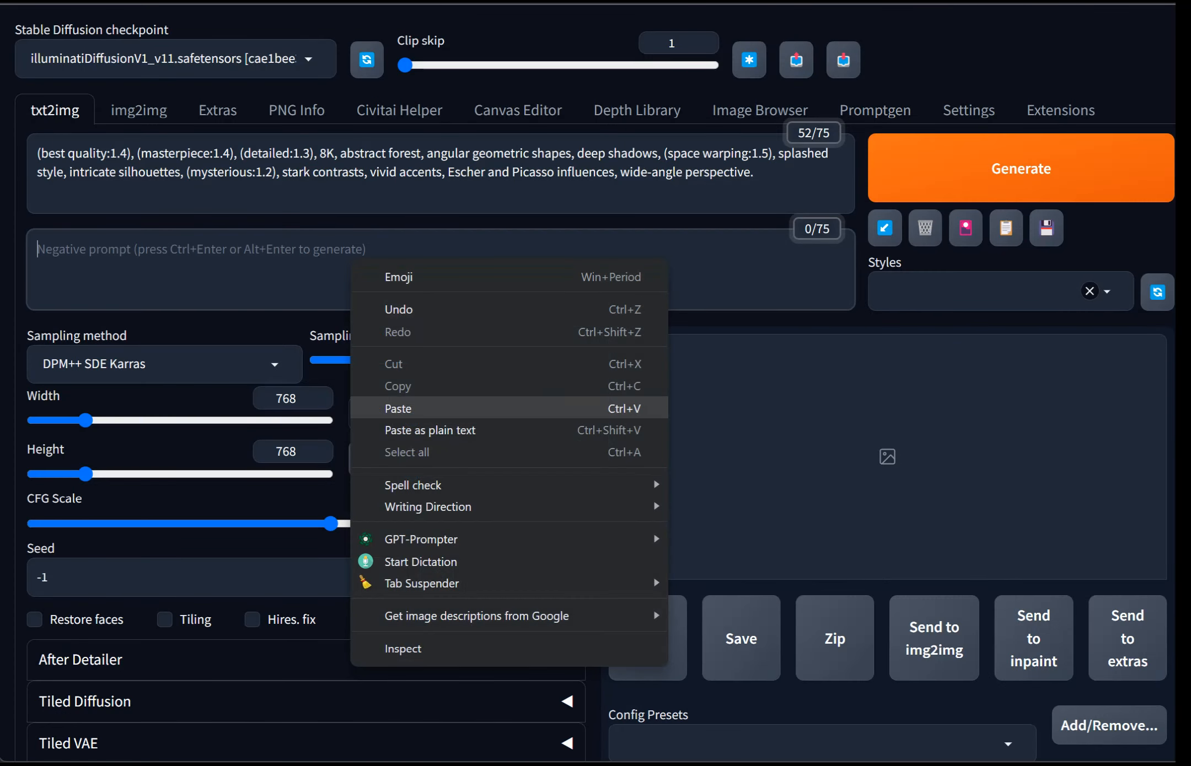
left_click(398, 408)
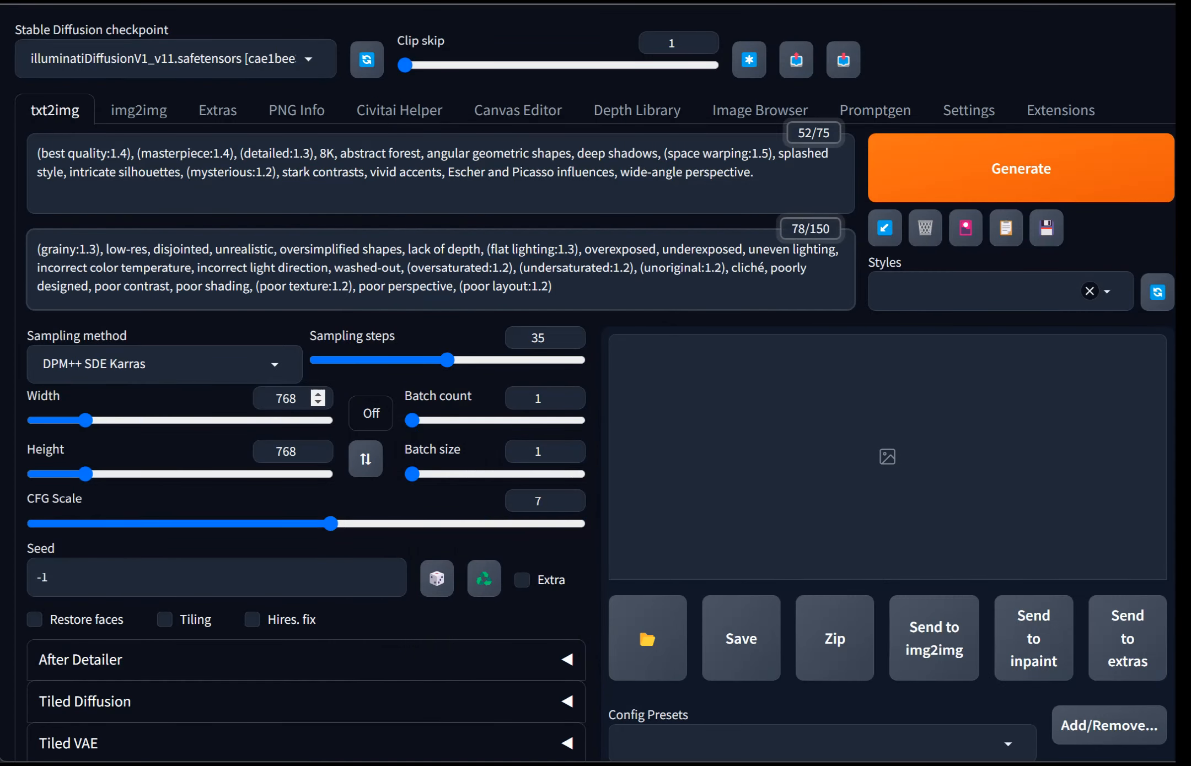
Step: Set the image width to 1200 and lock the aspect ratio to 16:9
scroll(595, 386, "down", 3)
left_click(297, 207)
key("ctrl+a")
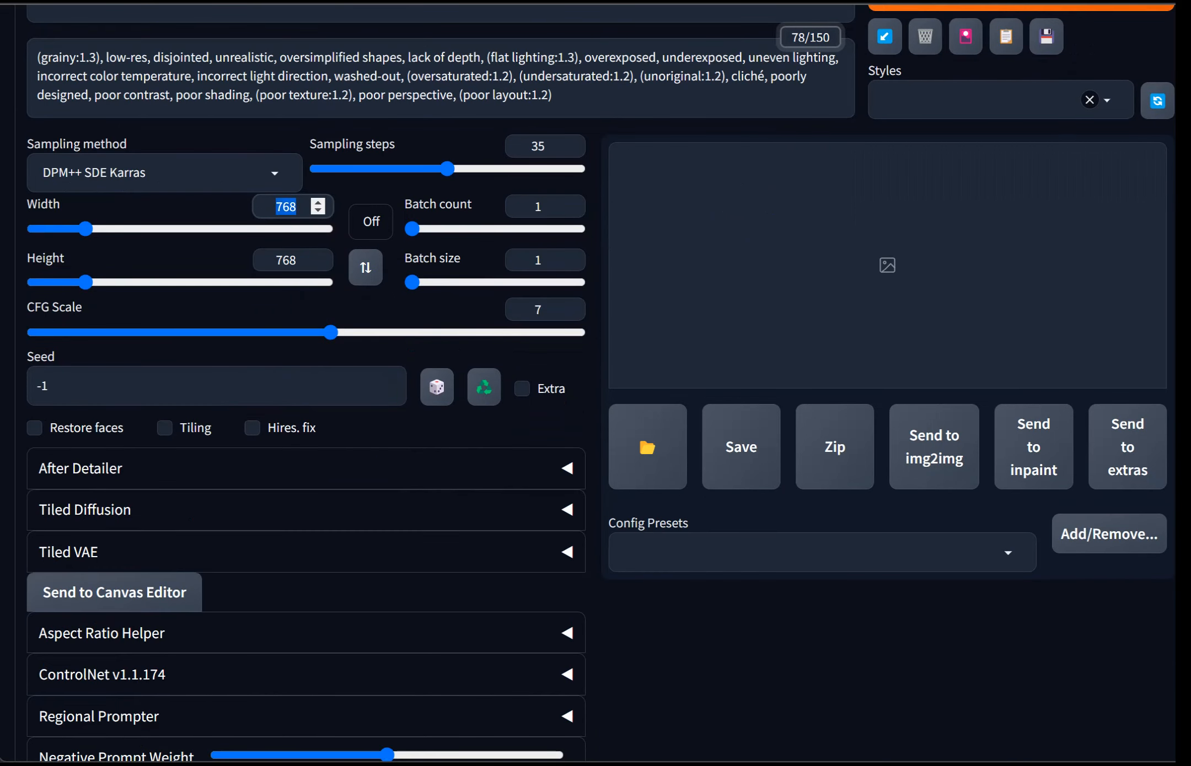
type("1200")
left_click(371, 222)
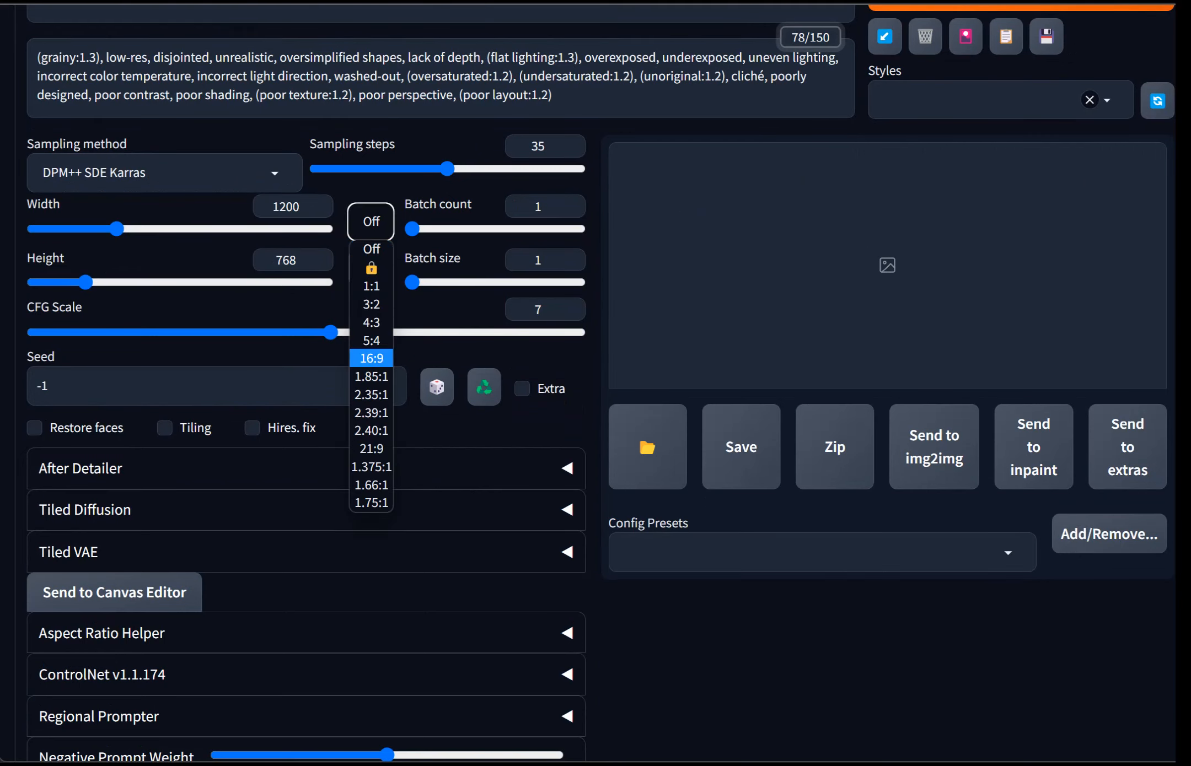
left_click(371, 359)
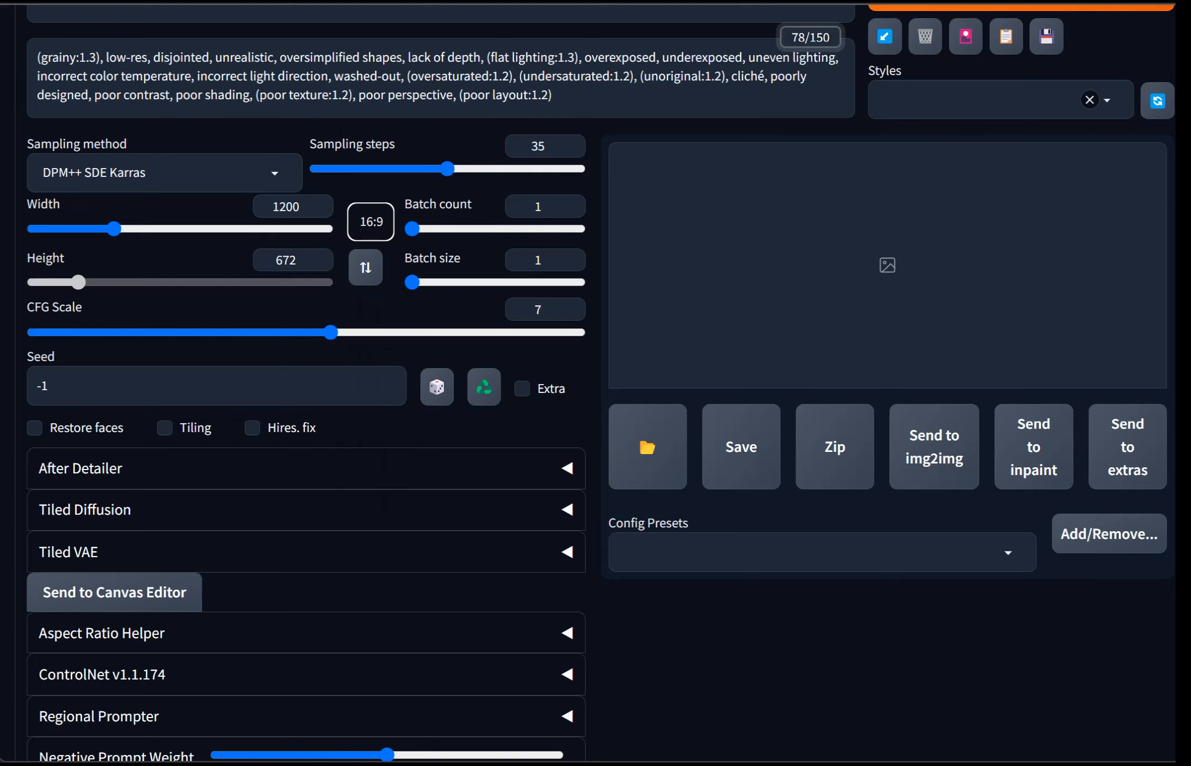
Step: Generate images from the abstract forest prompt with a batch size of 4 and a CFG scale of 8
left_click_drag(412, 282, 578, 283)
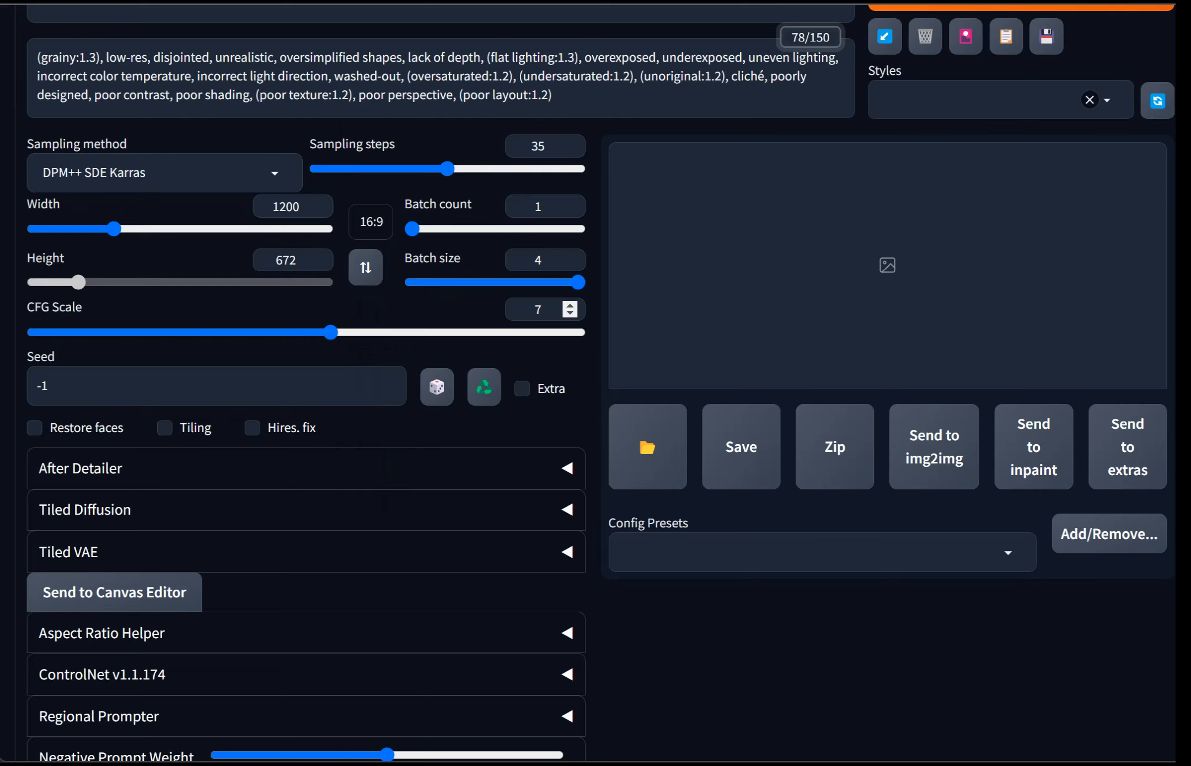
left_click(355, 332)
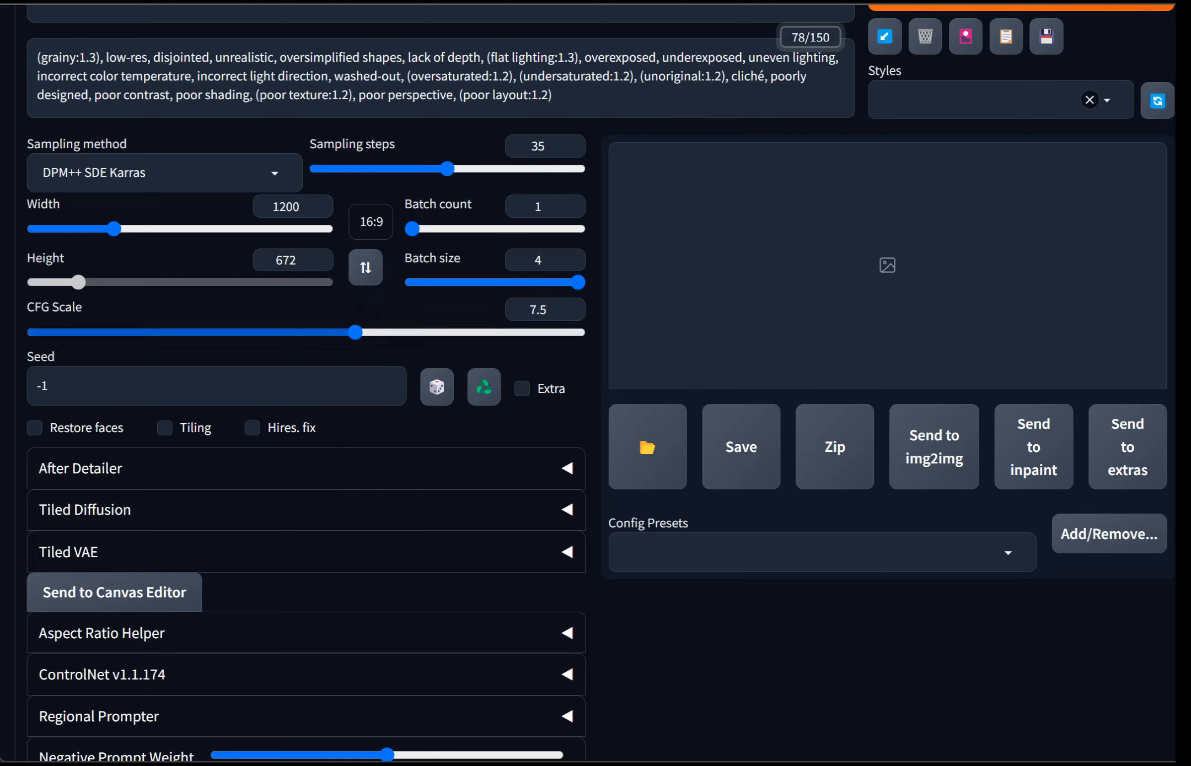
left_click(381, 332)
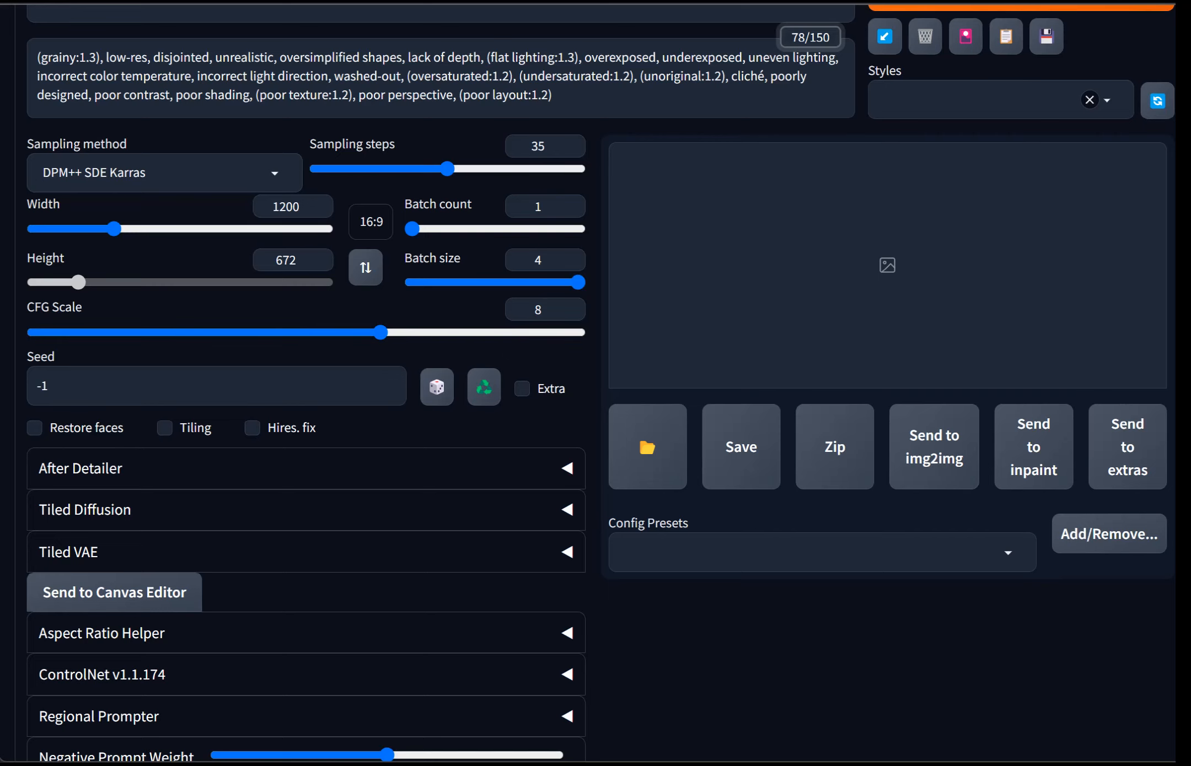
scroll(595, 383, "up", 2)
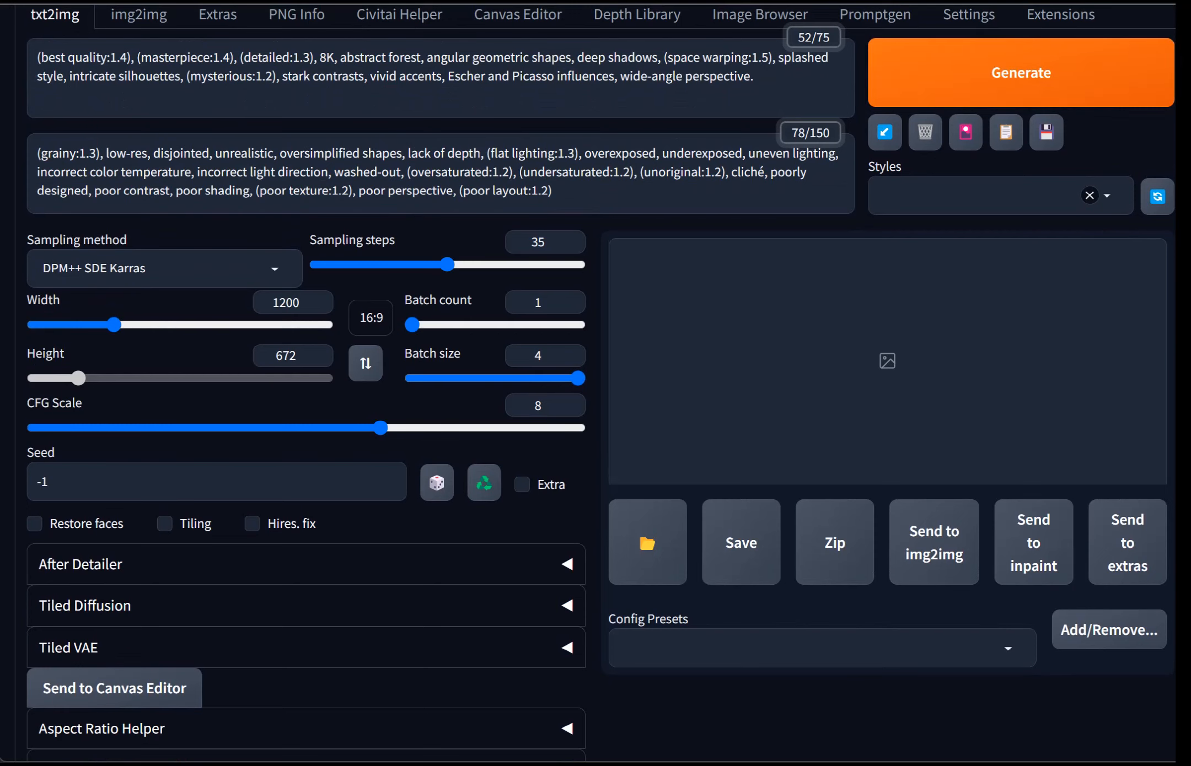
key("ctrl+Return")
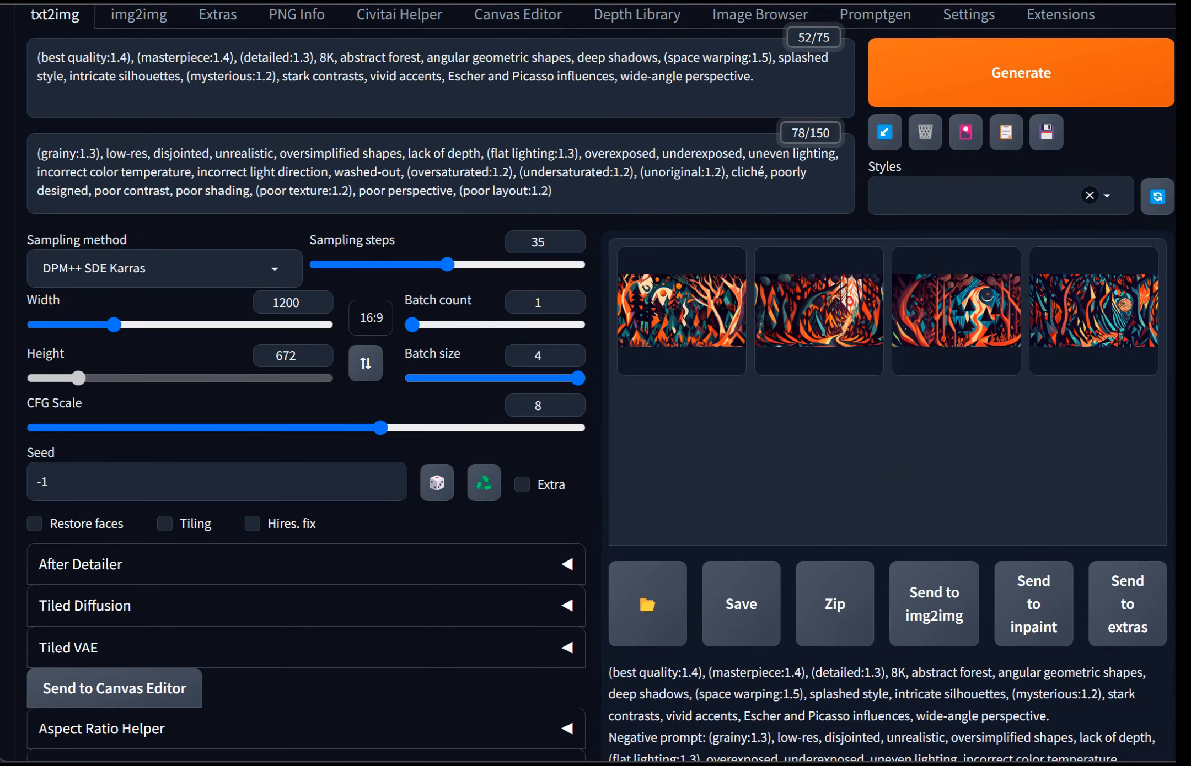
Step: Review the four generated forest images one by one and save the second one
left_click(682, 311)
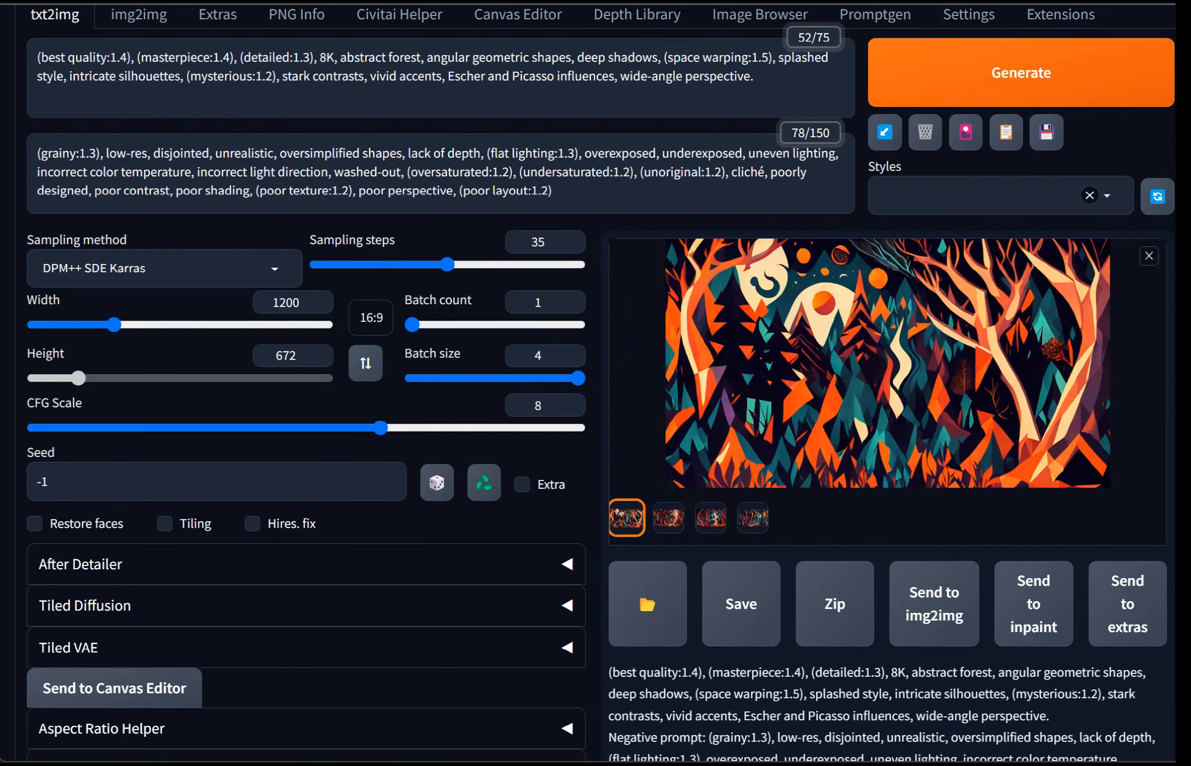
left_click(668, 517)
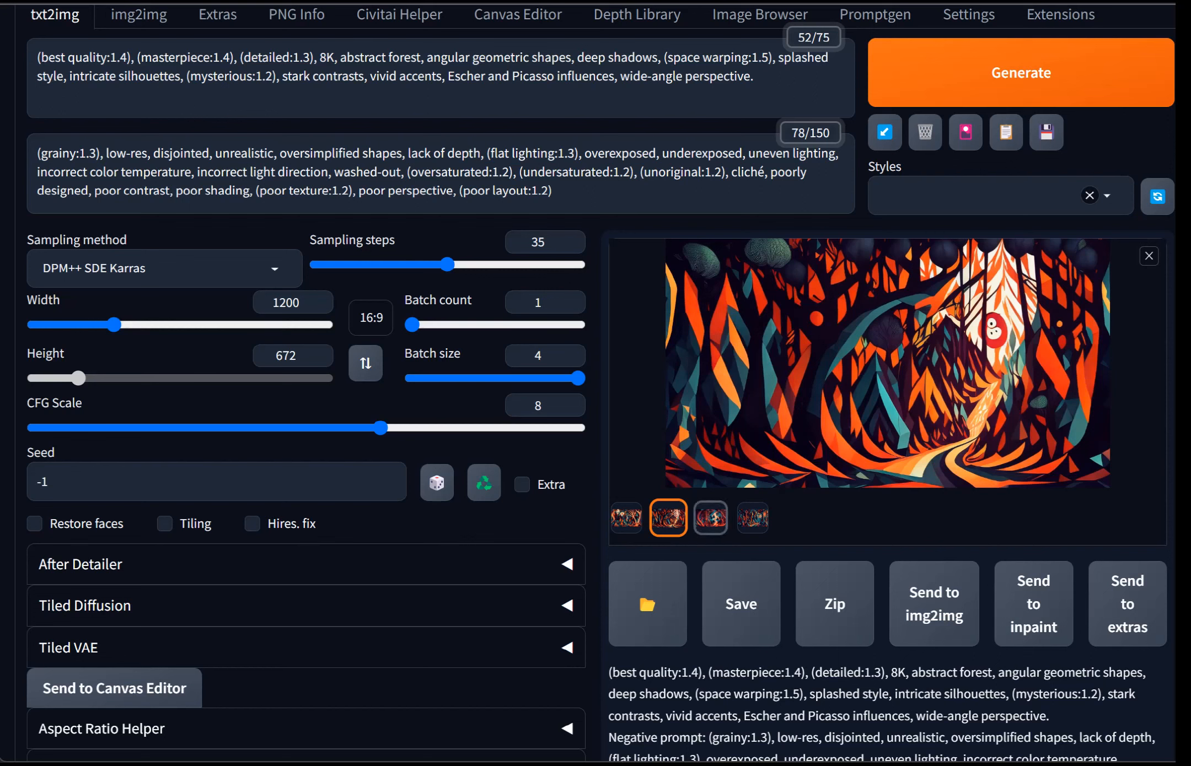
left_click(712, 516)
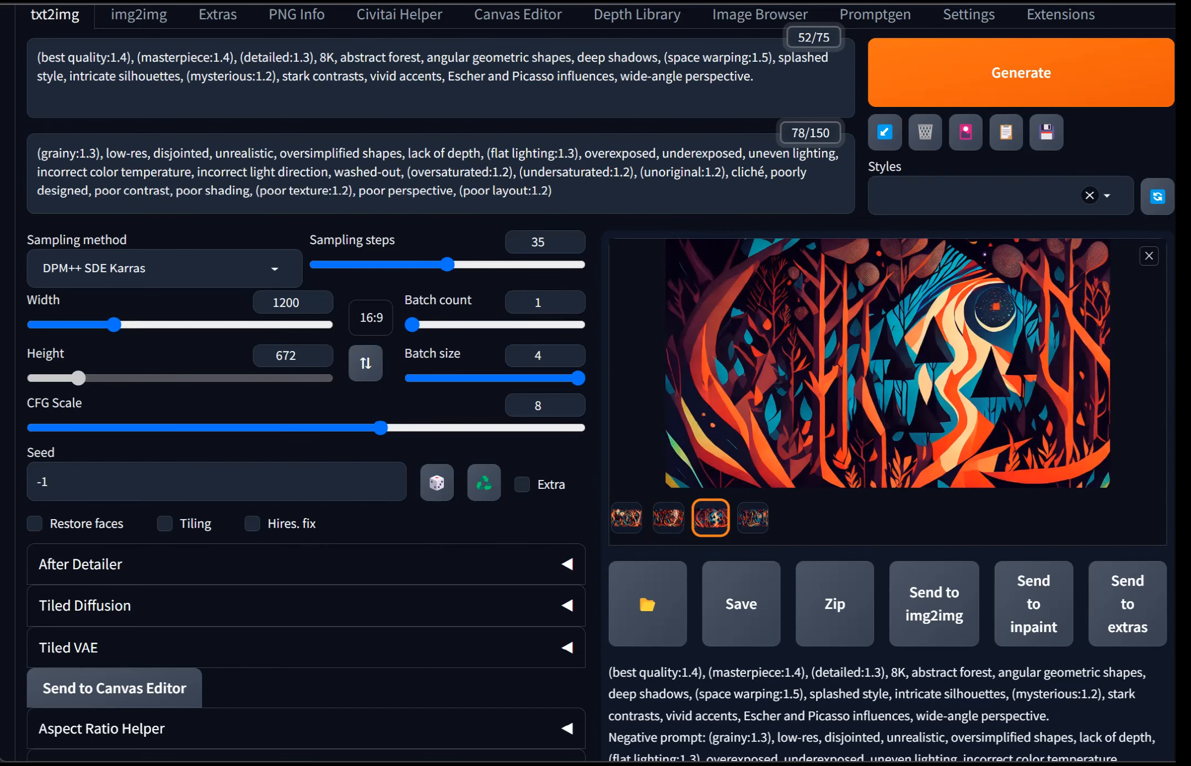
left_click(753, 518)
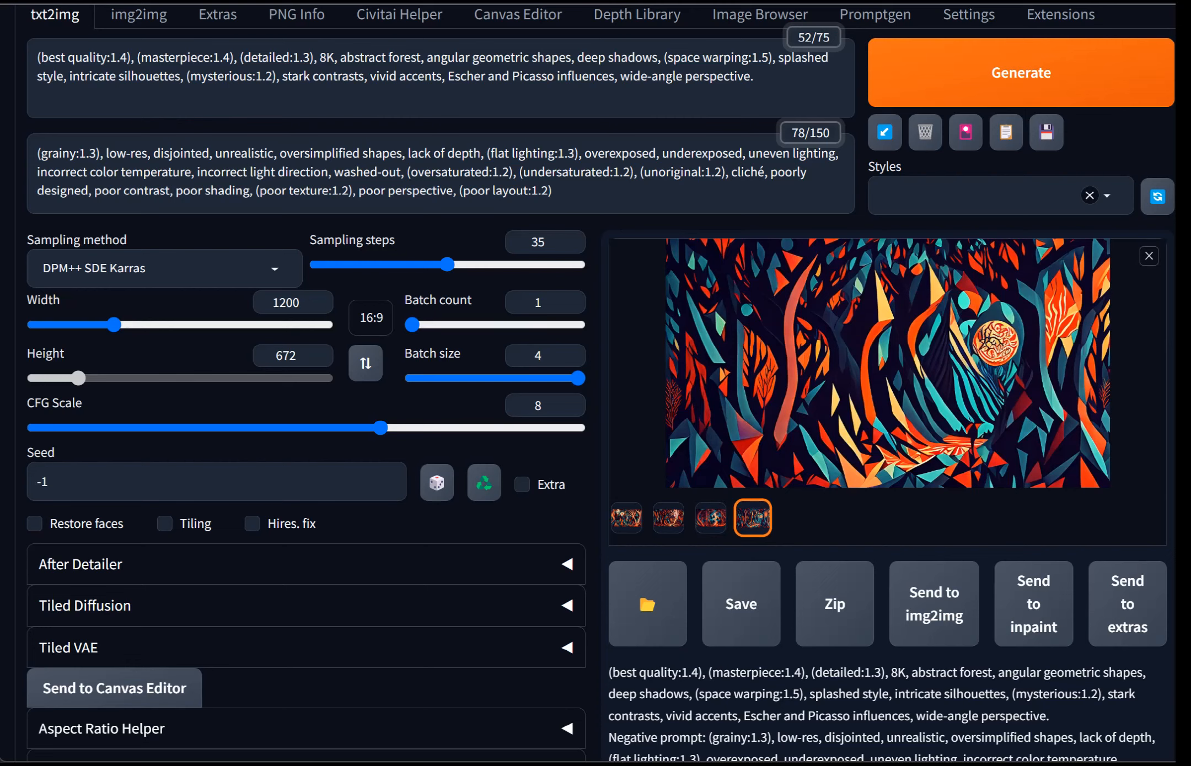
key("Left")
key("Left")
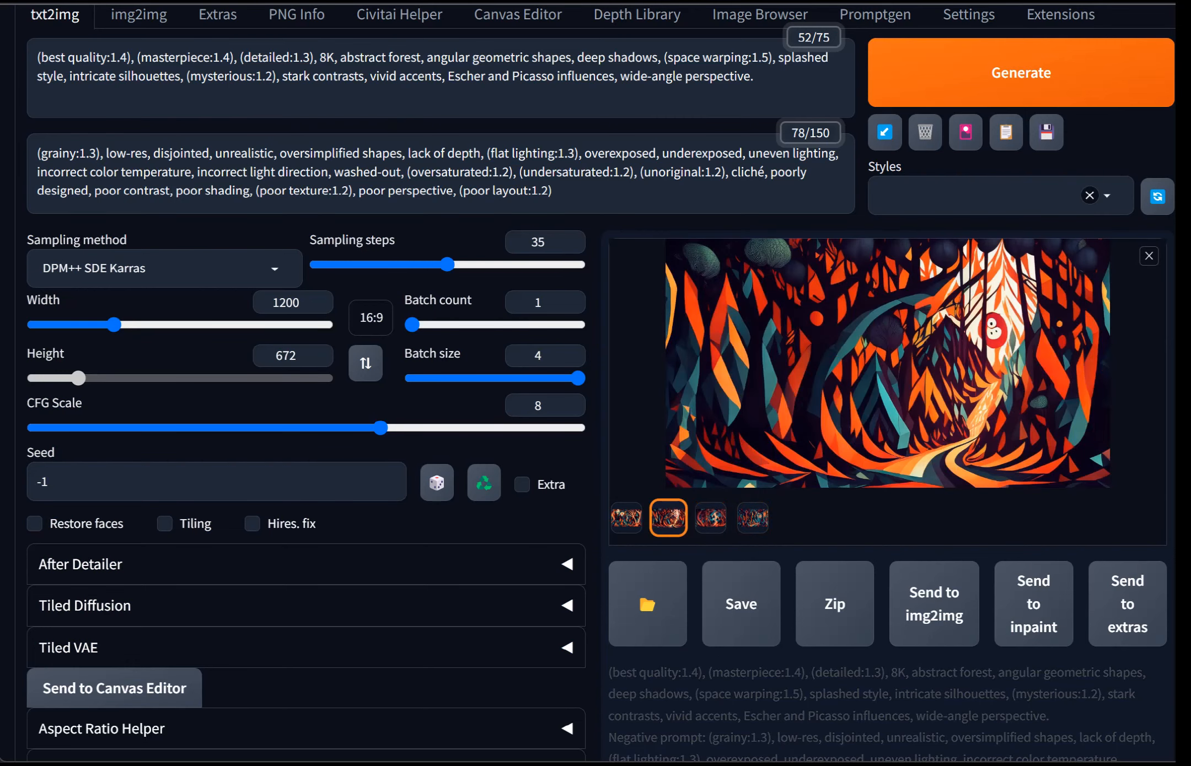
left_click(741, 604)
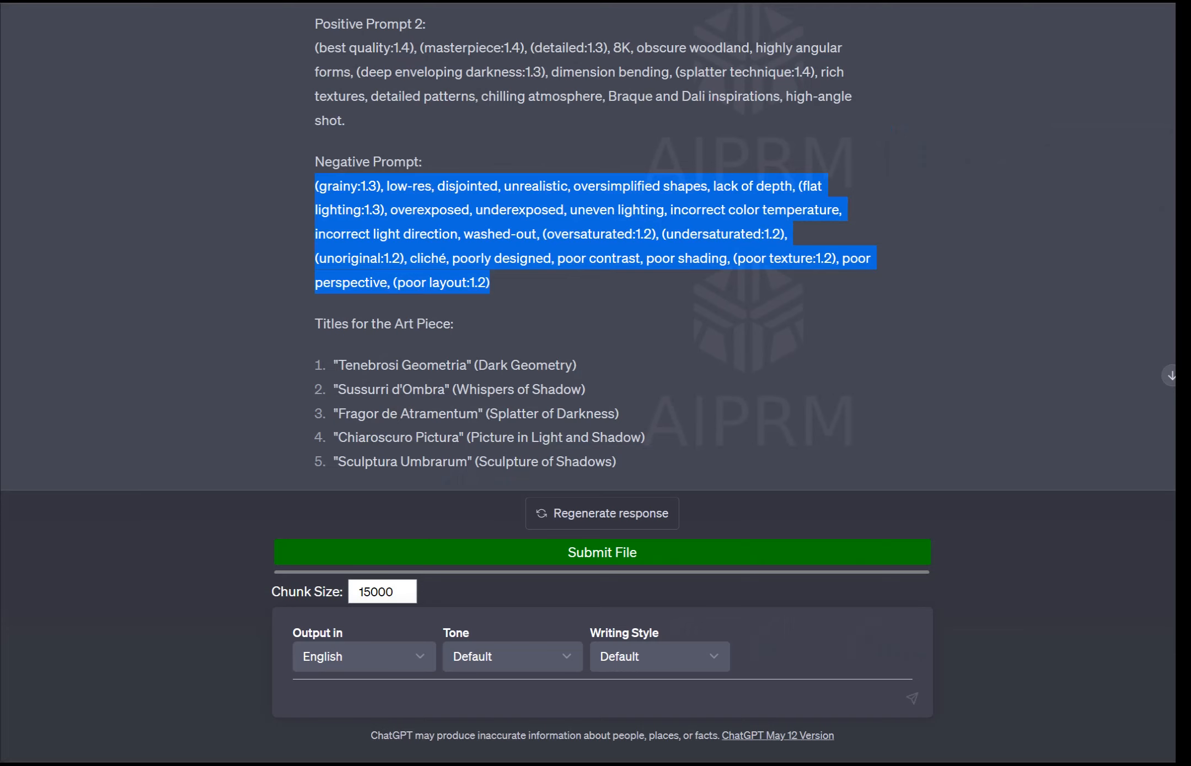
Step: Replace the txt2img positive prompt with the text of Positive Prompt 2 from the ChatGPT answer
scroll(596, 245, "up", 2)
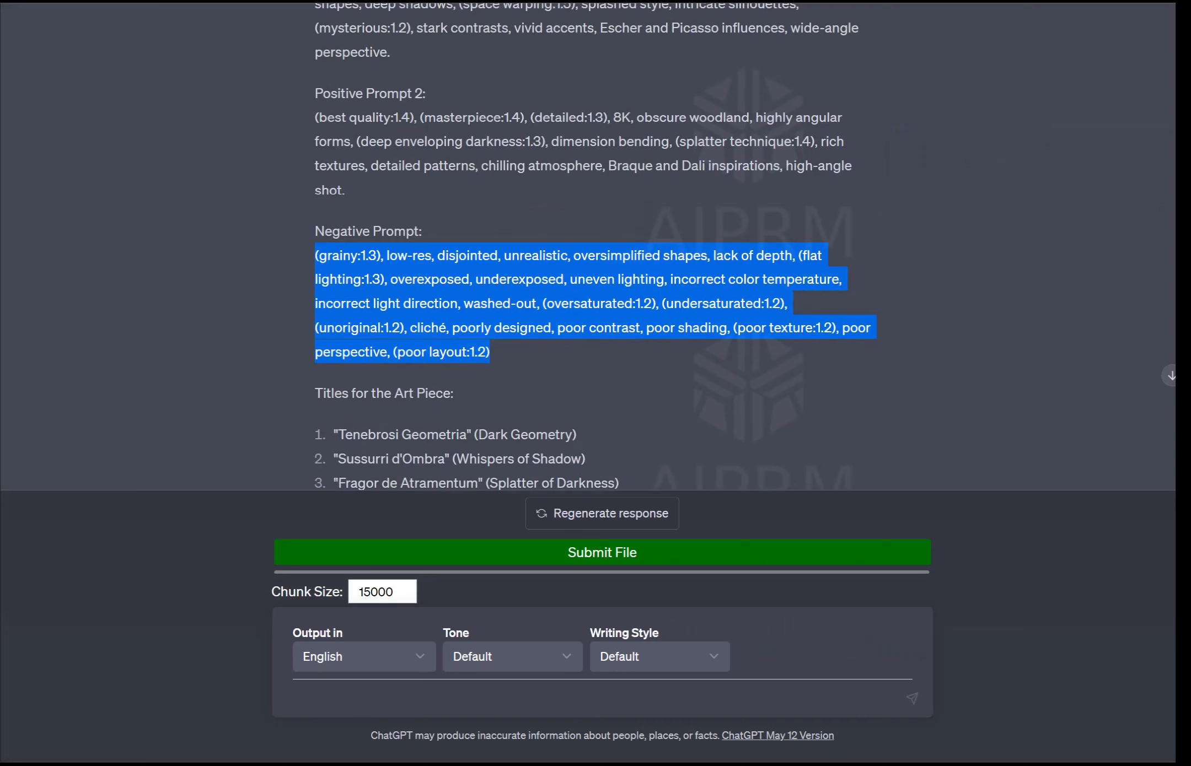
left_click_drag(346, 216, 315, 144)
right_click(337, 146)
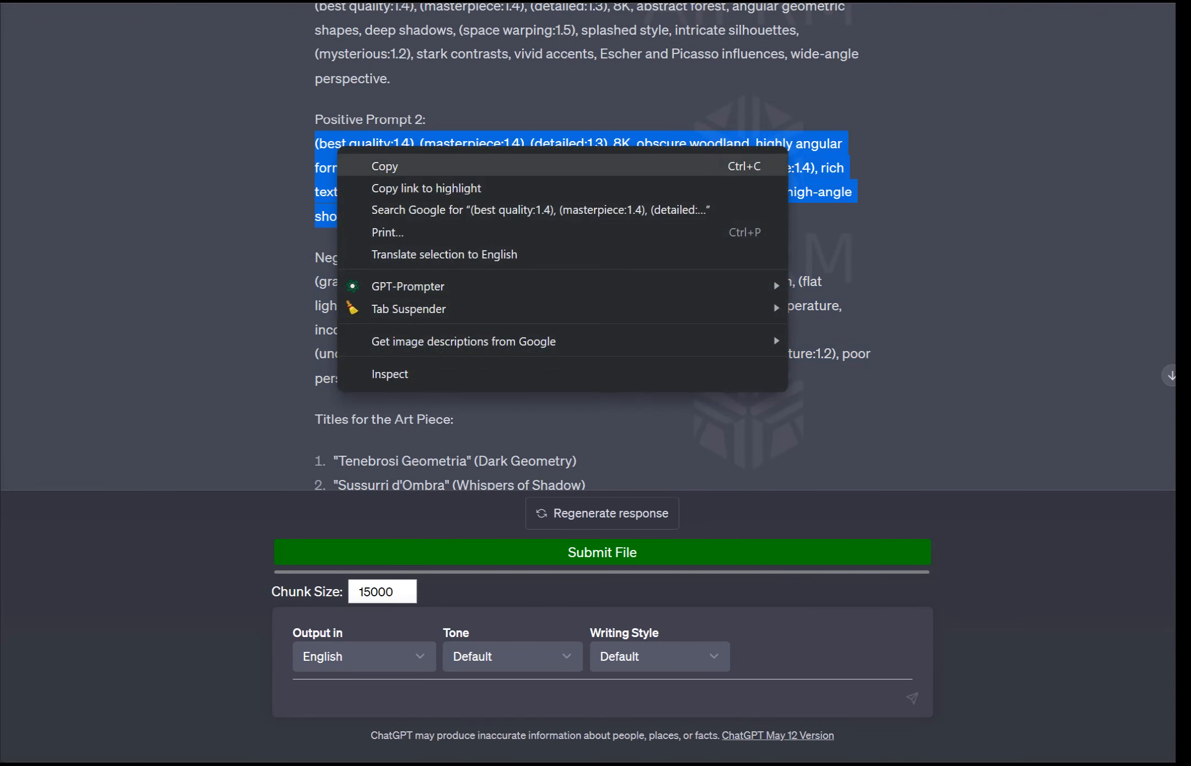
left_click(384, 166)
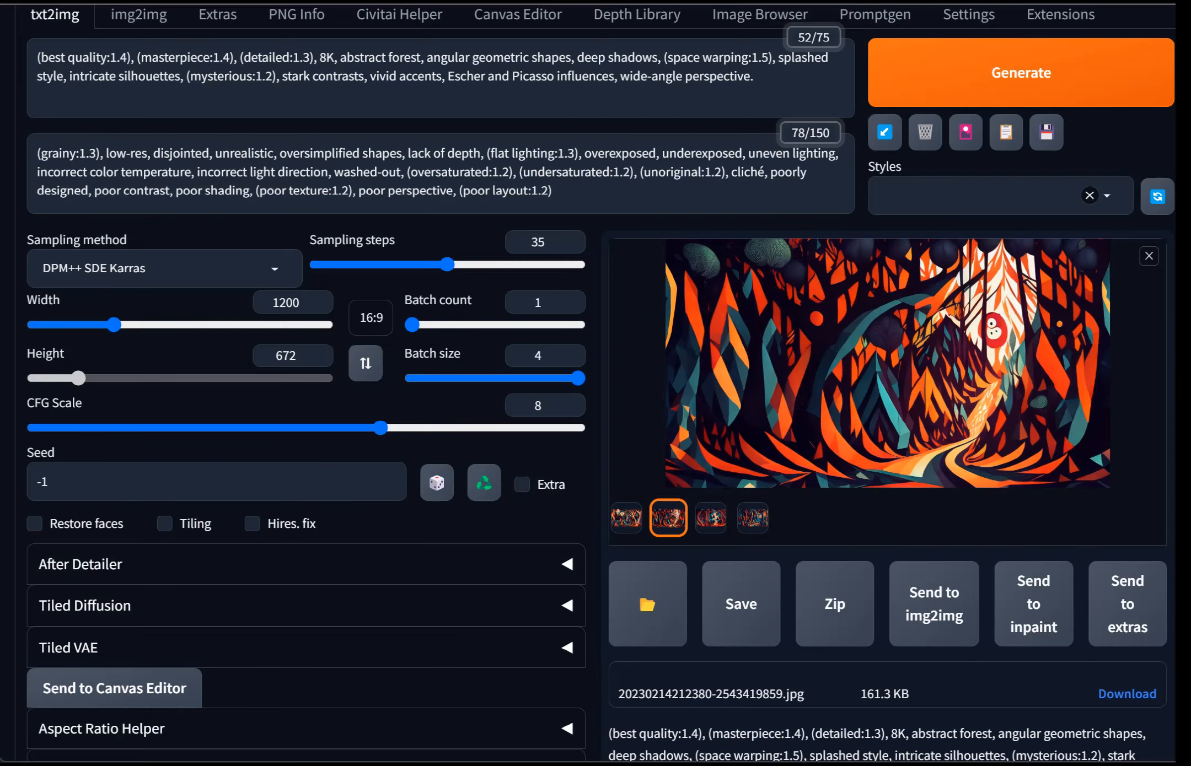
key("ctrl+a")
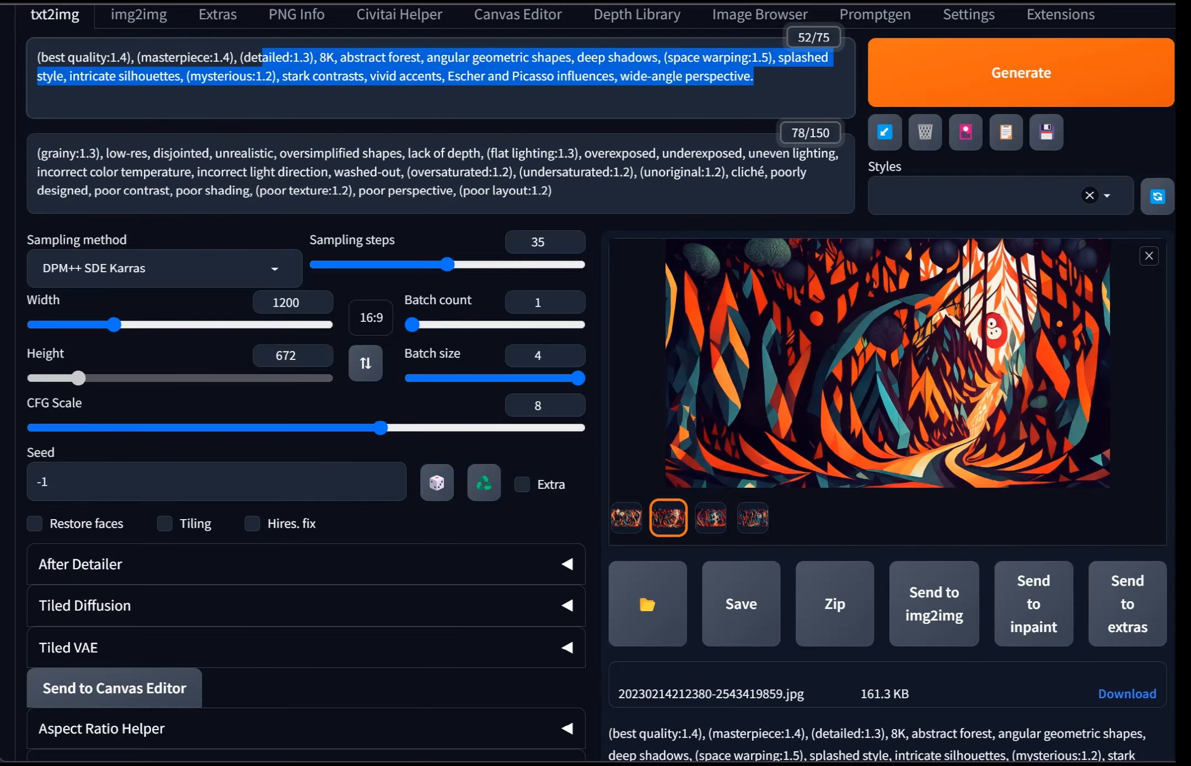
key("BackSpace")
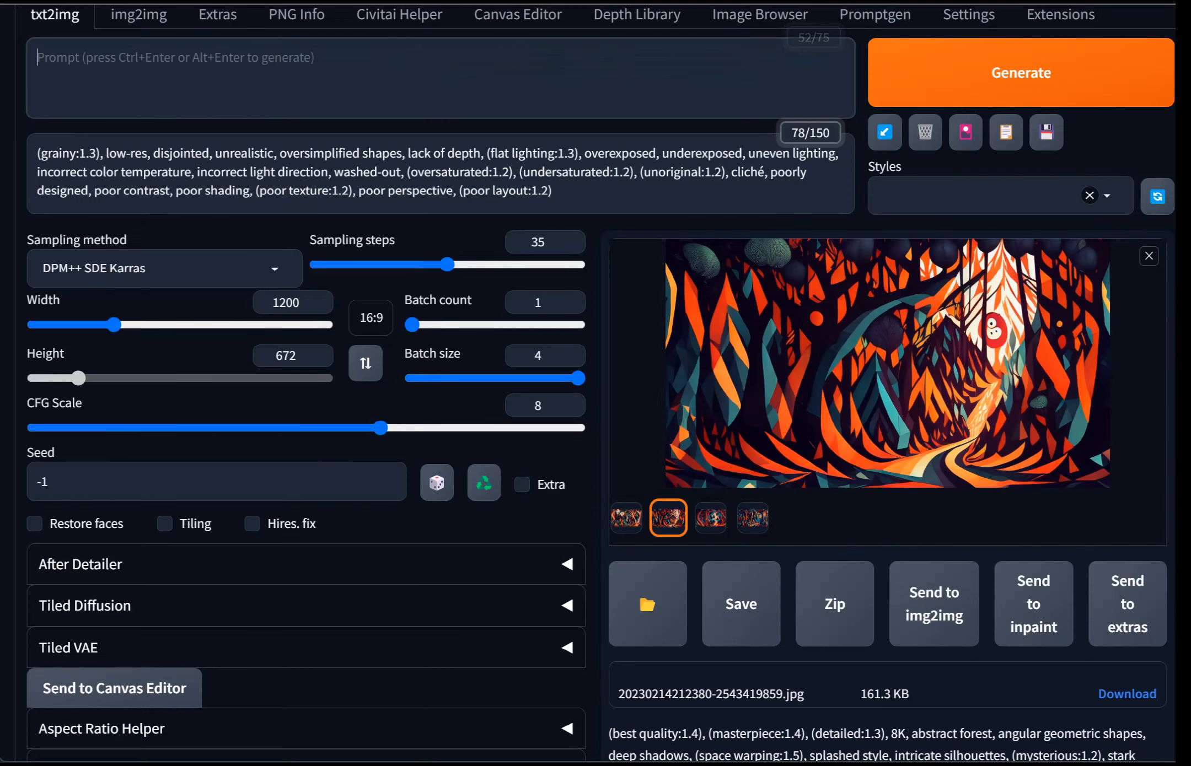
key("ctrl+v")
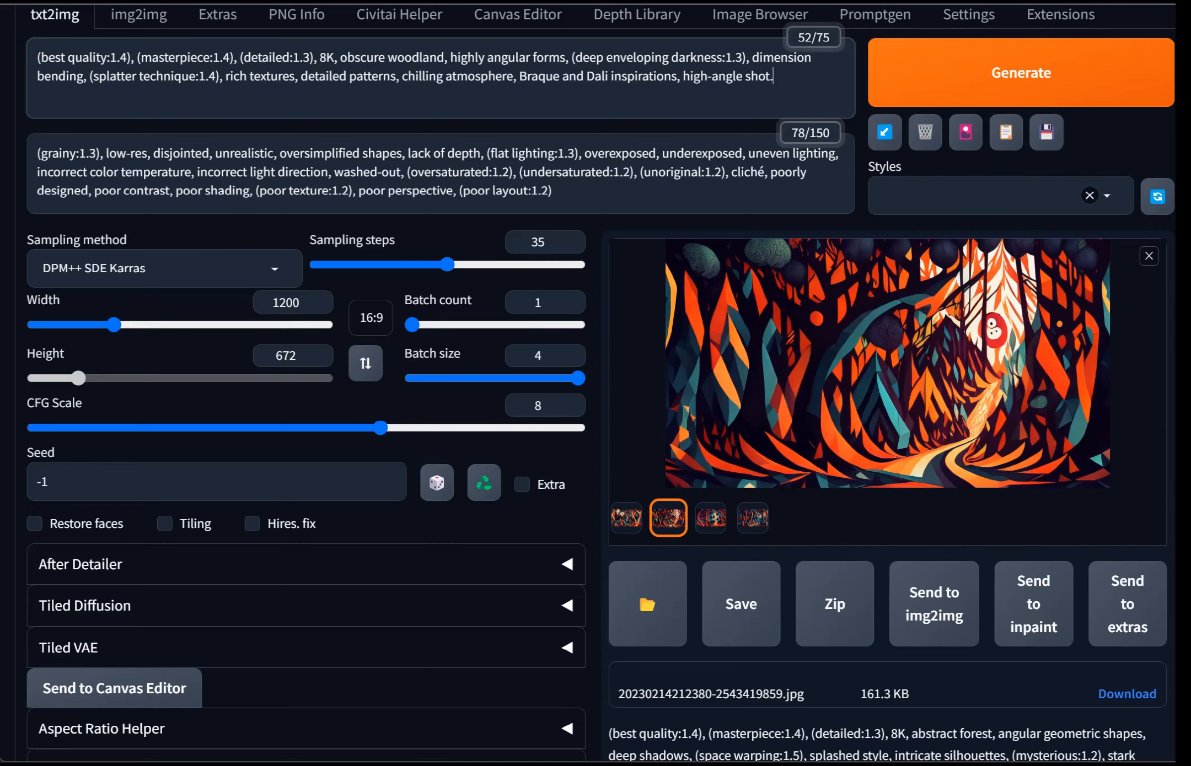
Step: Generate a new batch of images from the obscure woodland prompt with the same settings
scroll(596, 386, "up", 2)
scroll(595, 386, "down", 2)
scroll(596, 386, "up", 2)
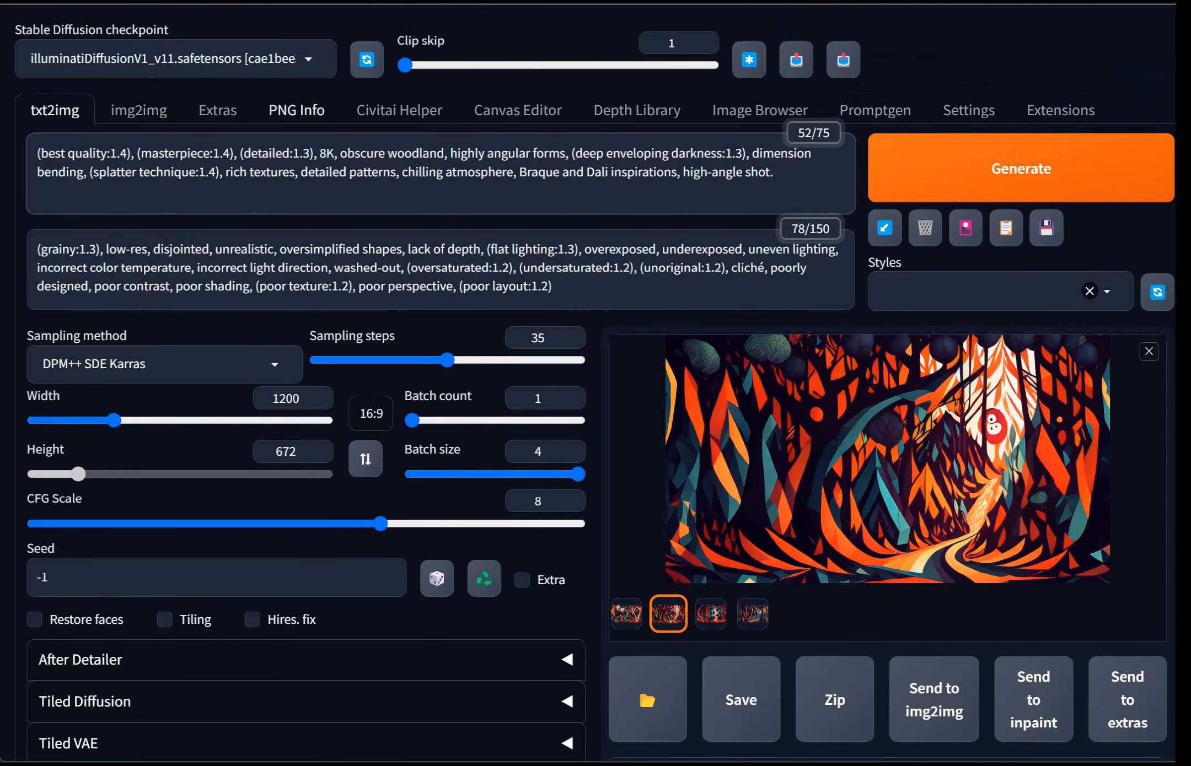
scroll(595, 386, "down", 2)
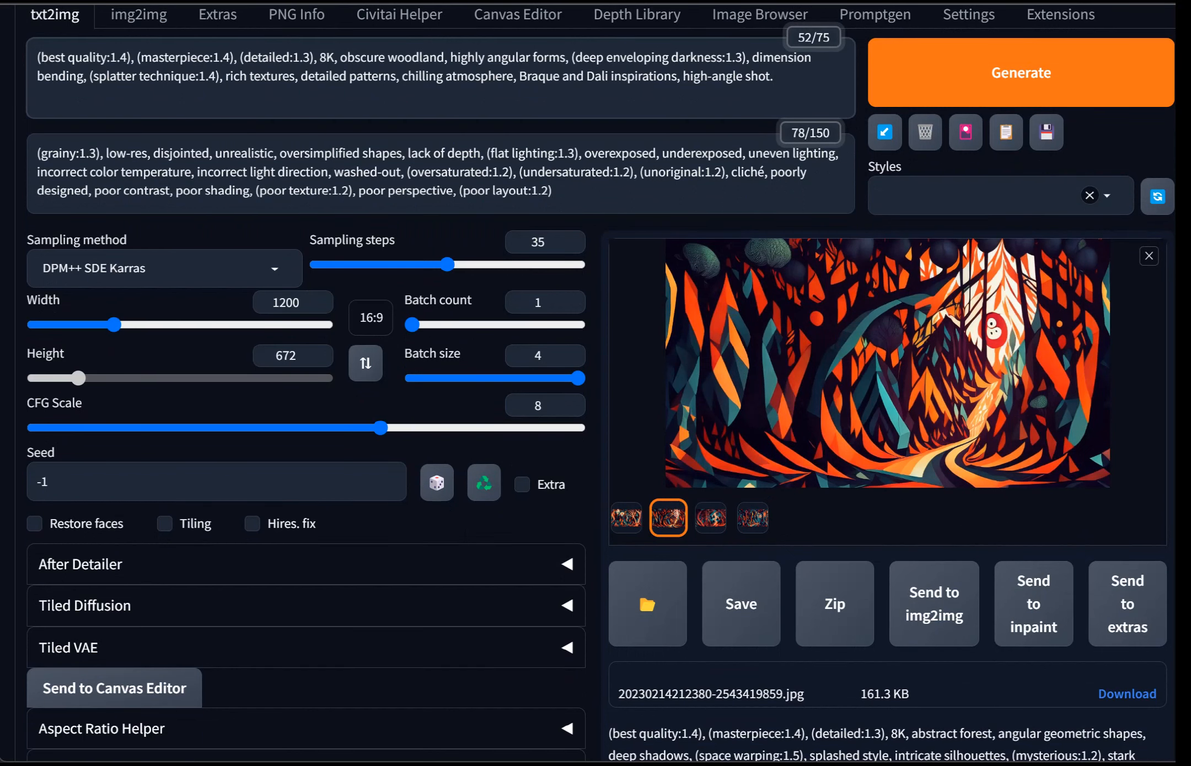
key("ctrl+Return")
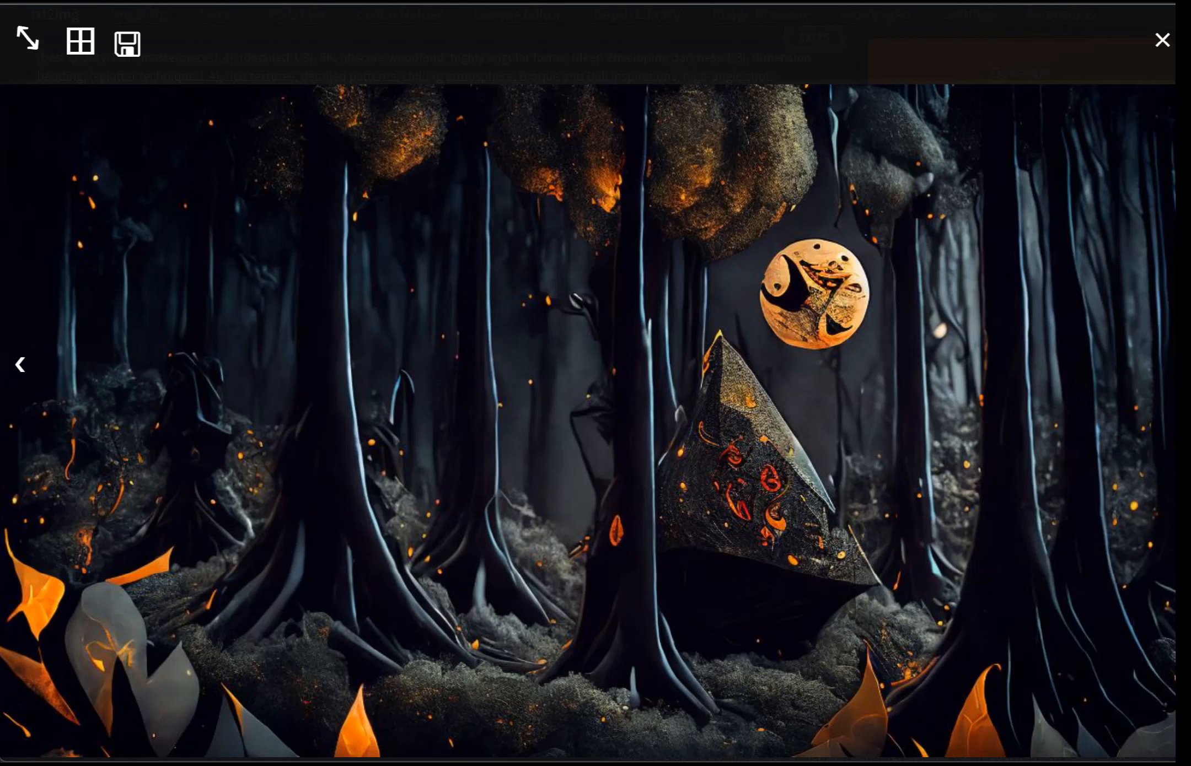
Step: Browse through the new woodland images in the full-size viewer
key("Right")
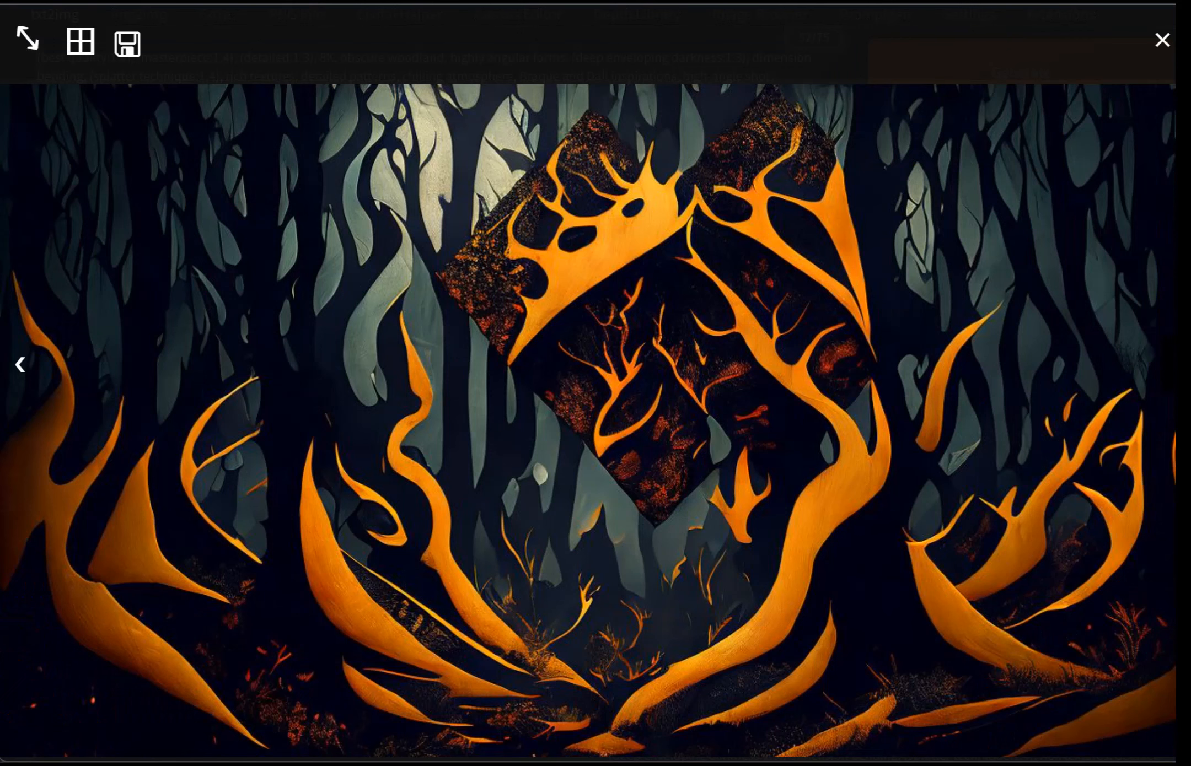
key("Right")
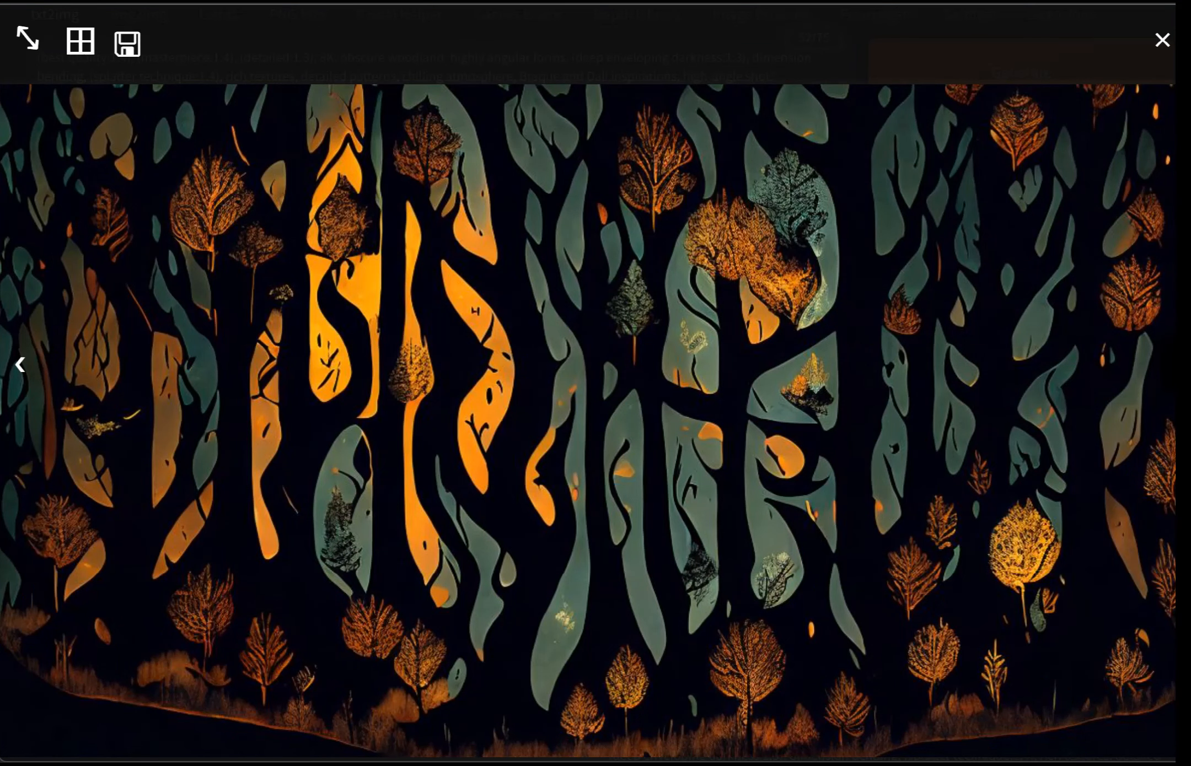
key("Right")
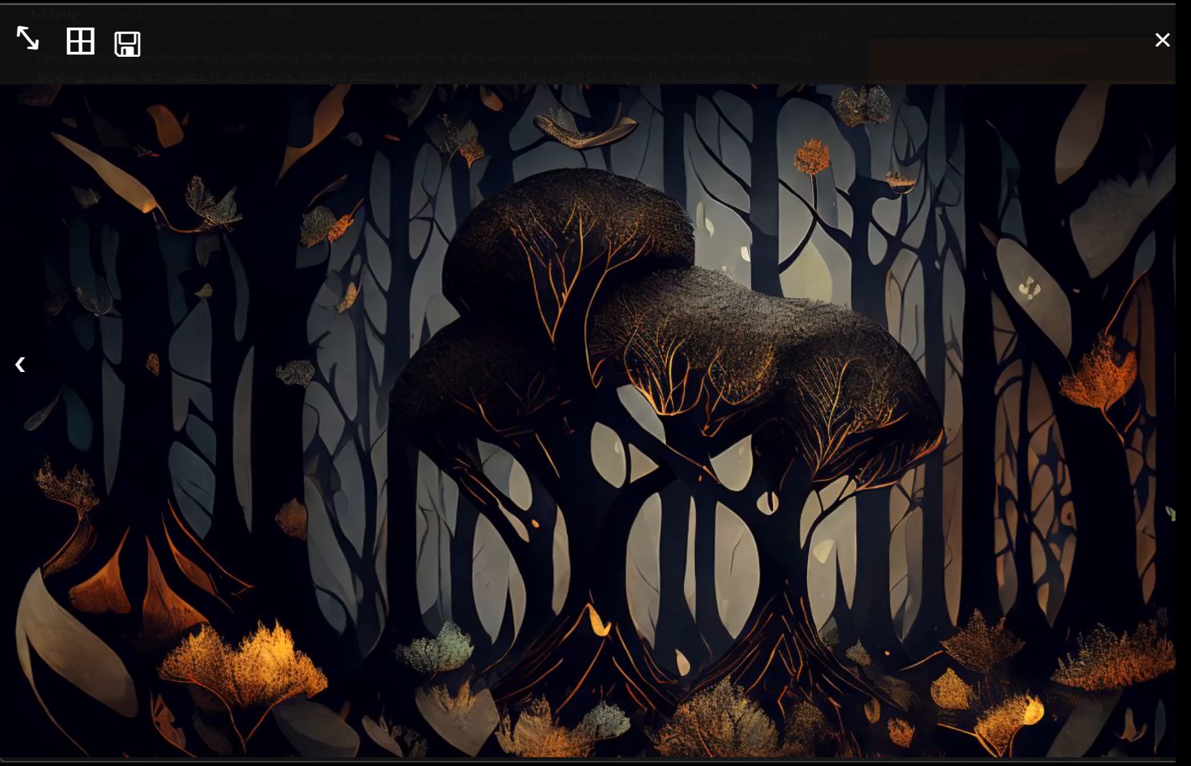
key("Right")
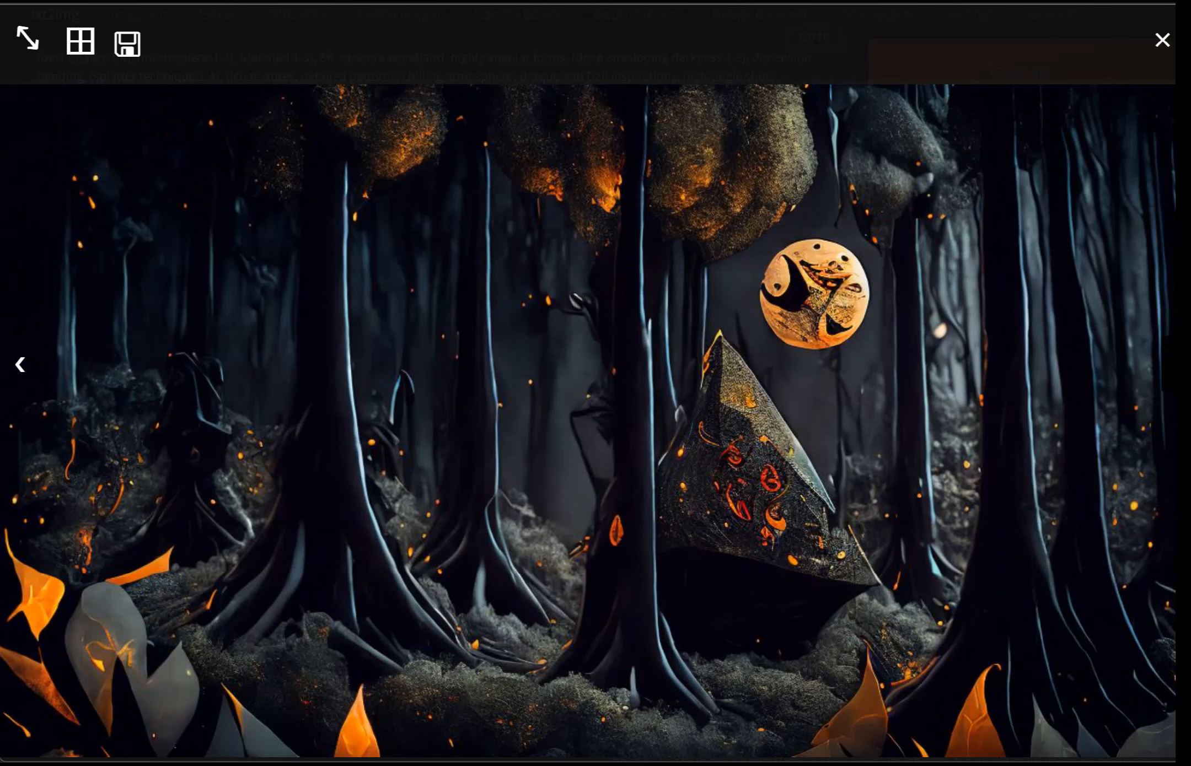
Step: Look through the remaining woodland images in the batch and close the full-size viewer
key("Right")
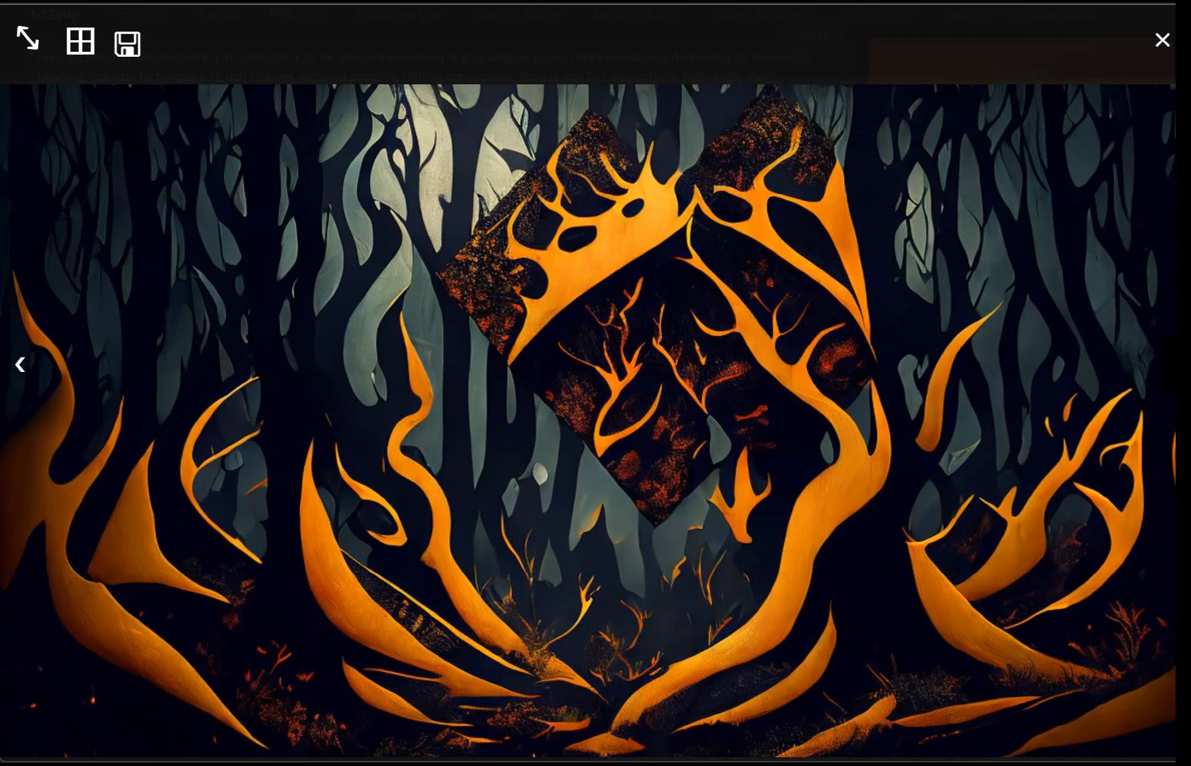
key("Right")
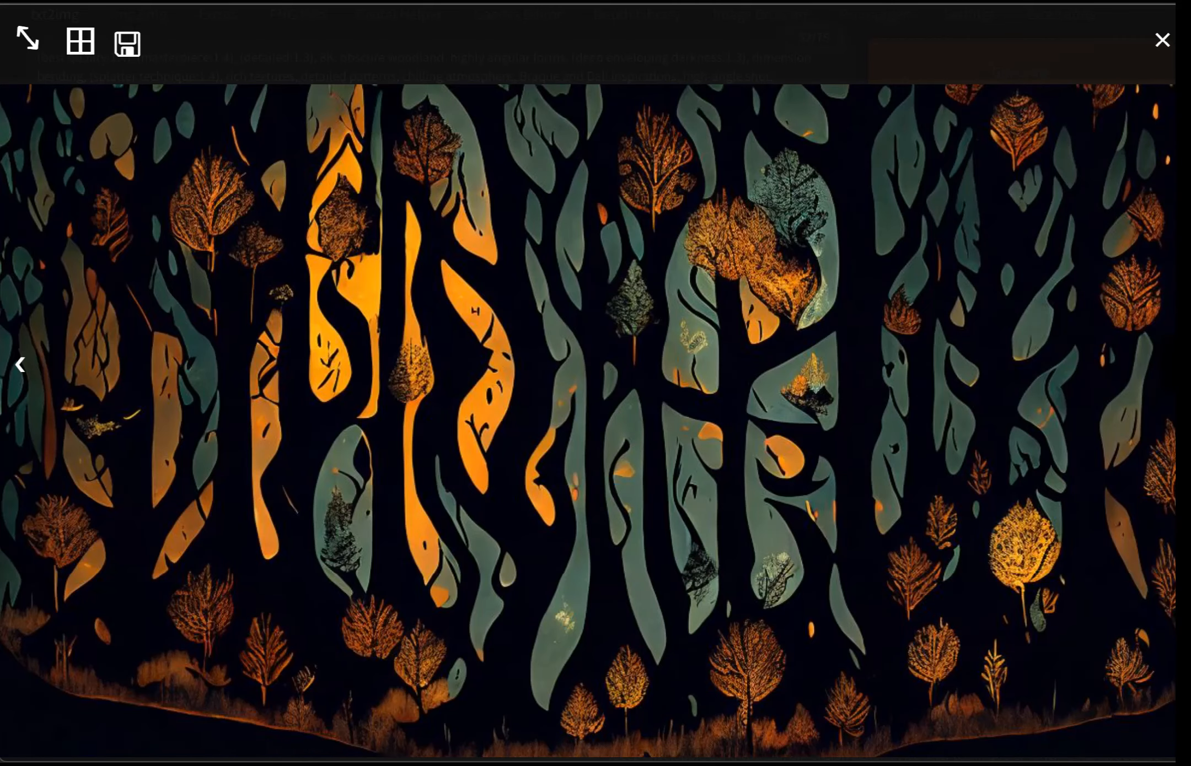
key("Right")
key("Escape")
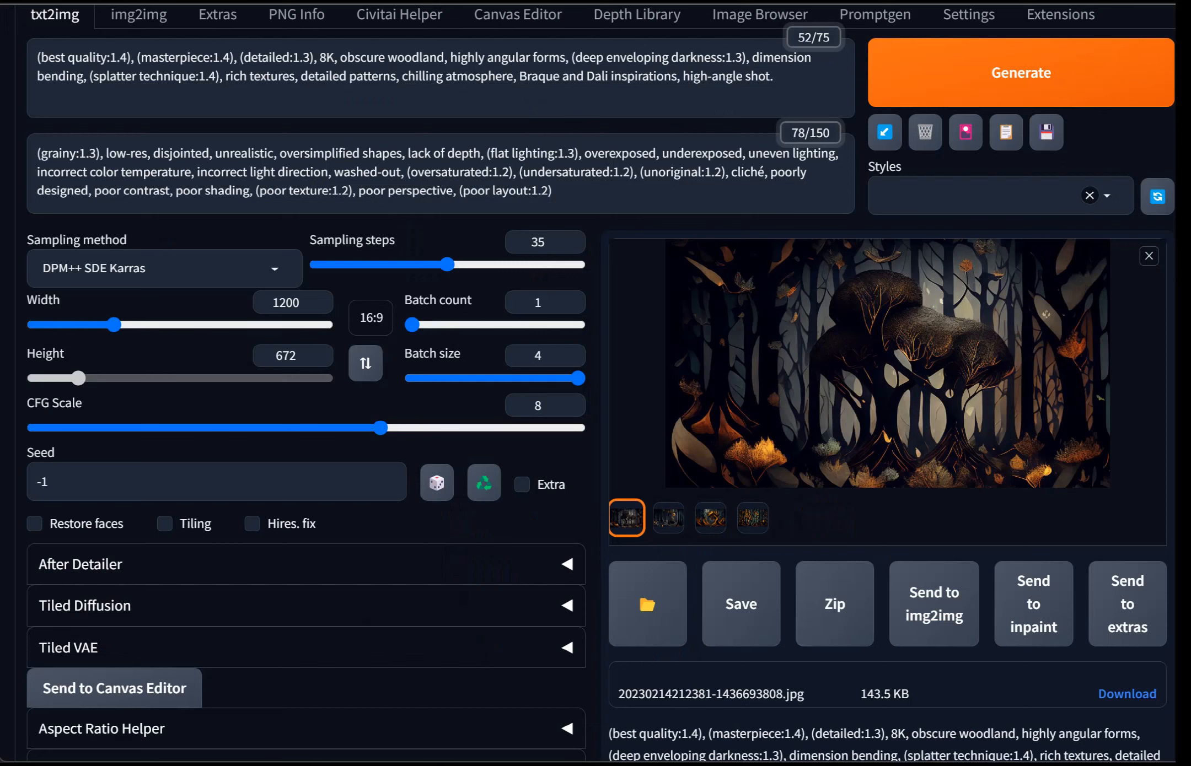
Step: Remove "Braque and Dali inspirations" from the txt2img positive prompt, keeping "high-angle shot"
left_click_drag(774, 76, 519, 77)
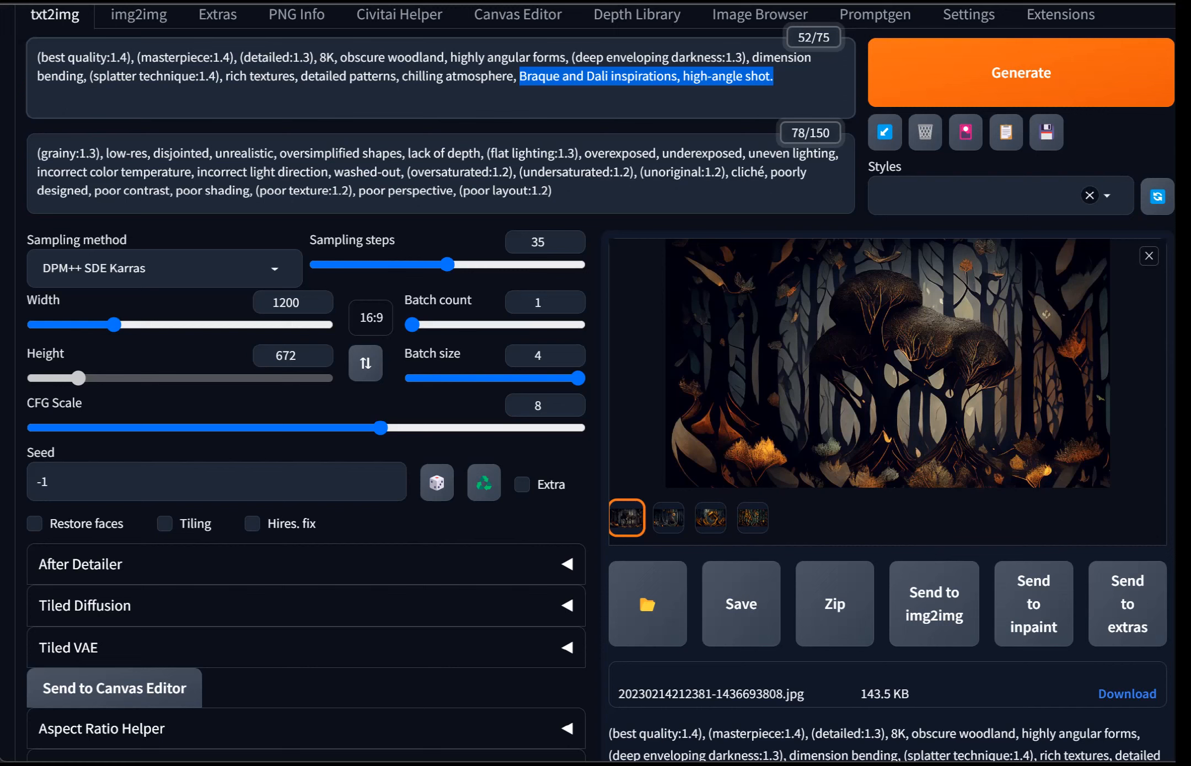
left_click(677, 76)
left_click_drag(677, 76, 519, 76)
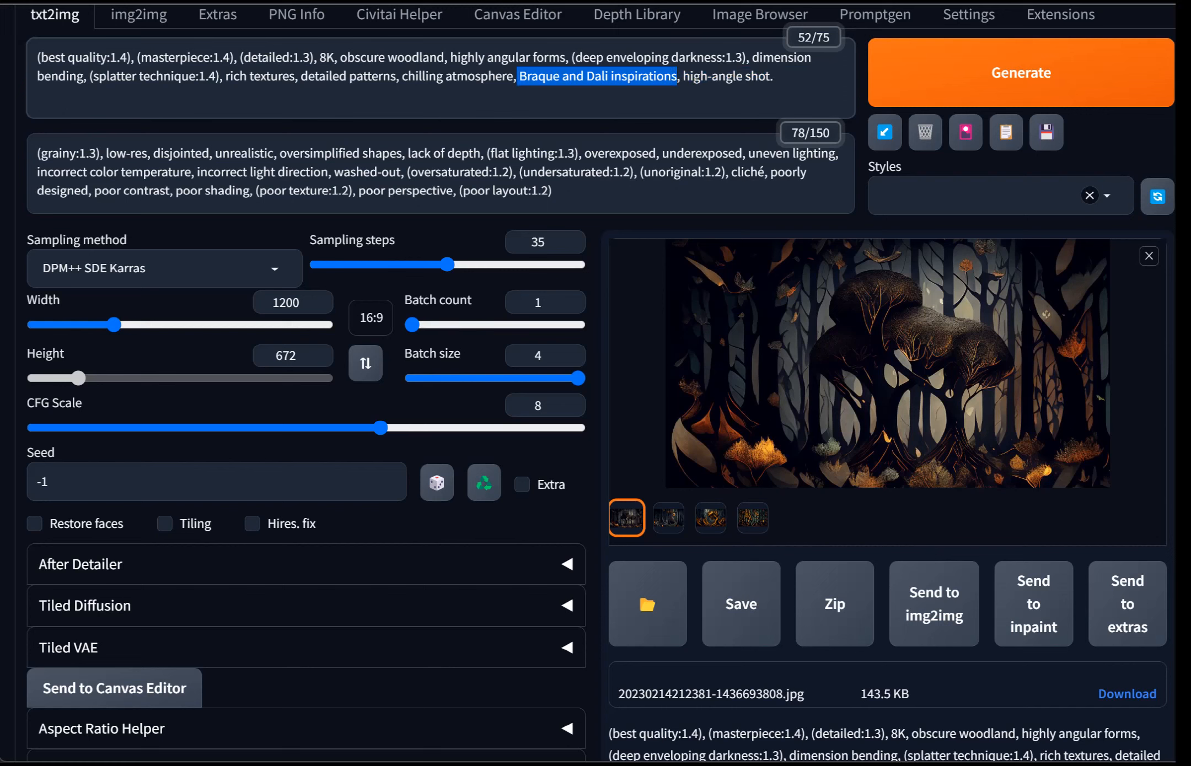
key("BackSpace")
key("BackSpace")
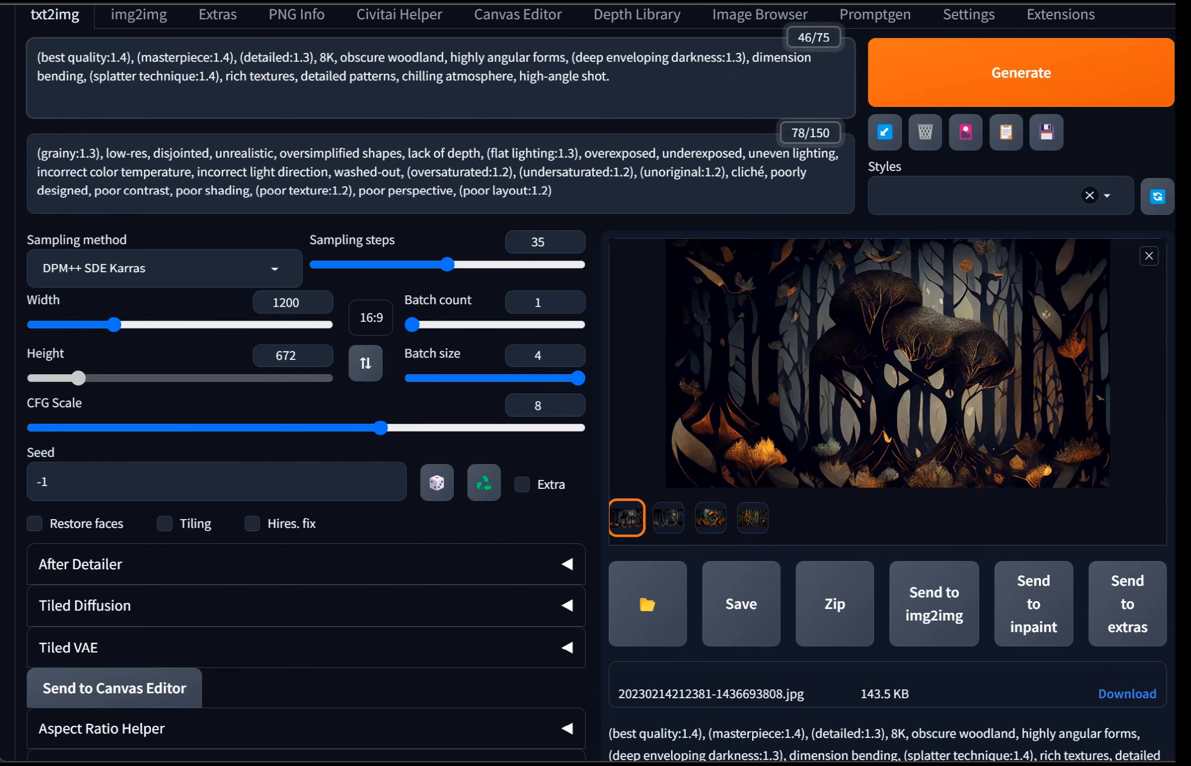
Step: Generate an obscure woodland image with the batch size set to 1 and view it at full size
left_click(413, 379)
left_click(1021, 73)
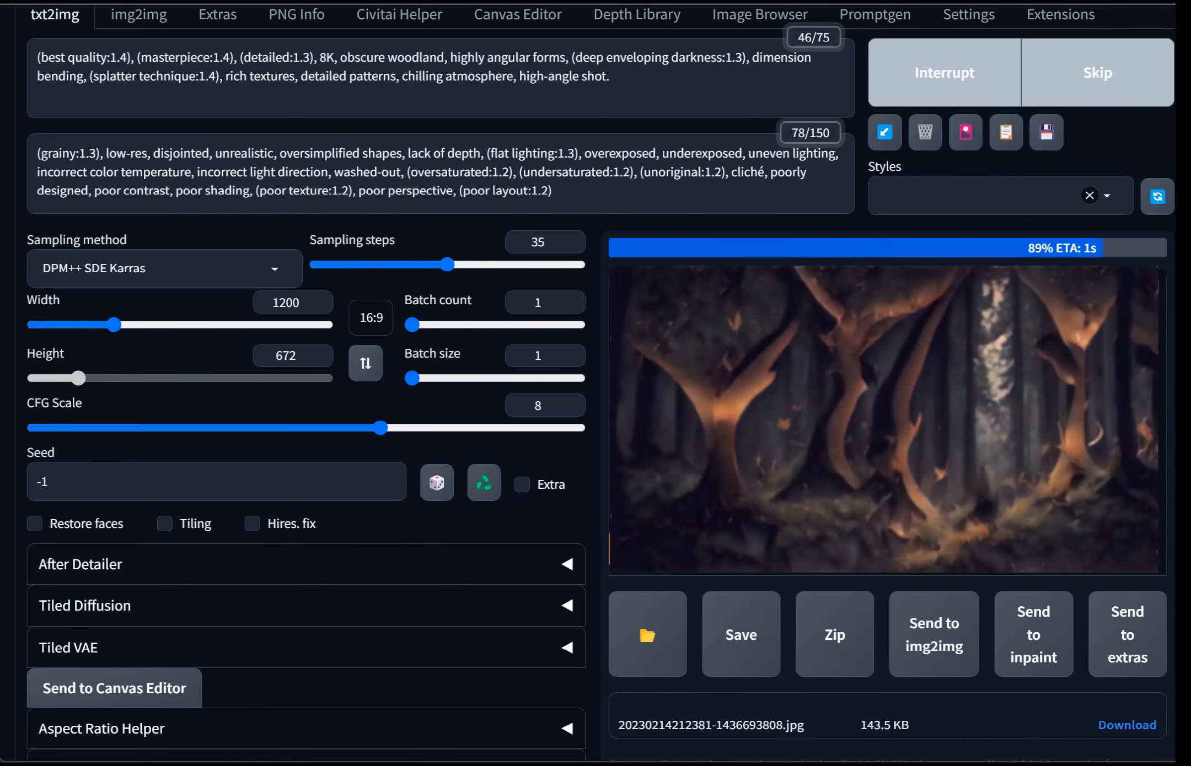
left_click(887, 375)
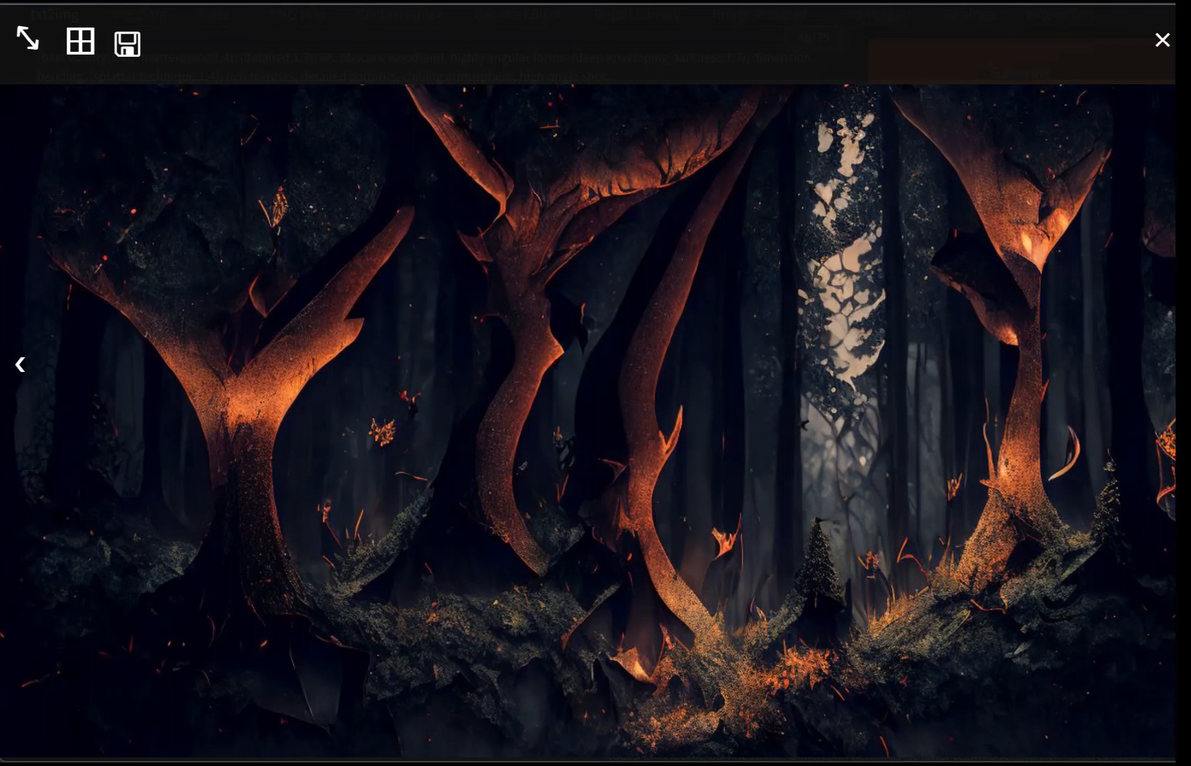
key("Escape")
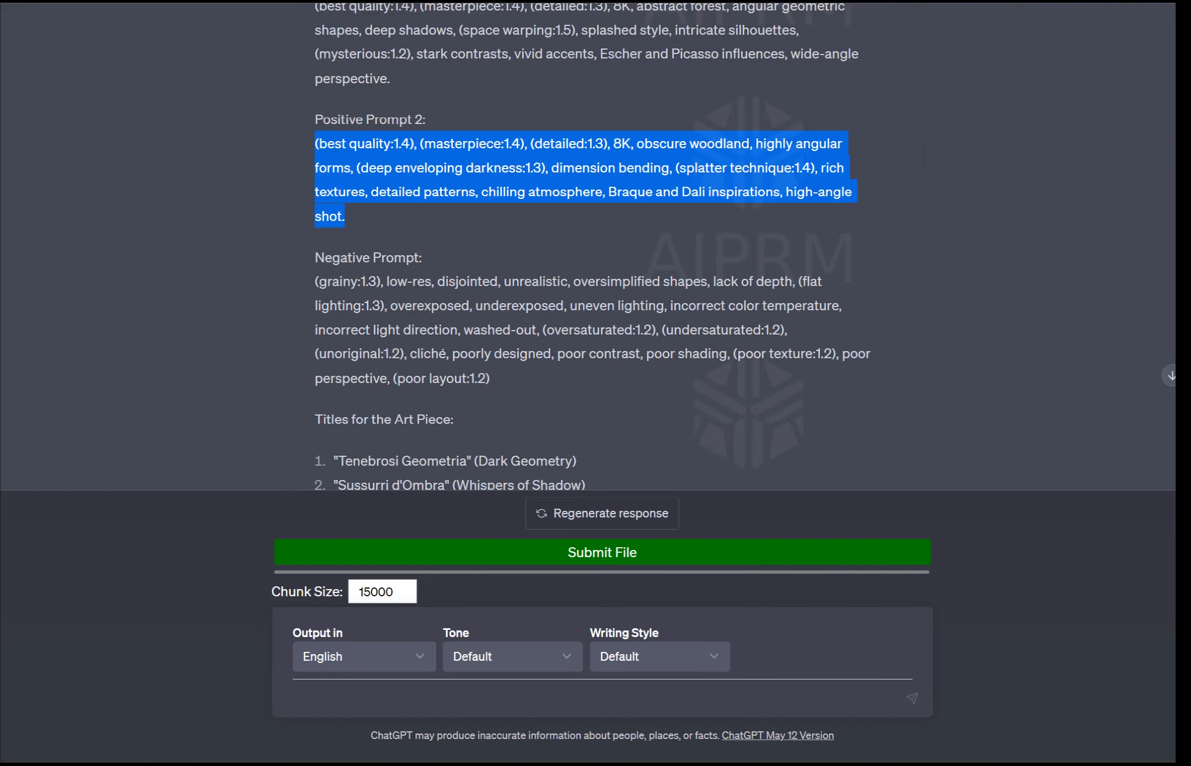
Step: Replace the txt2img positive prompt with the text of Positive Prompt 1 from the ChatGPT answer
scroll(593, 248, "up", 2)
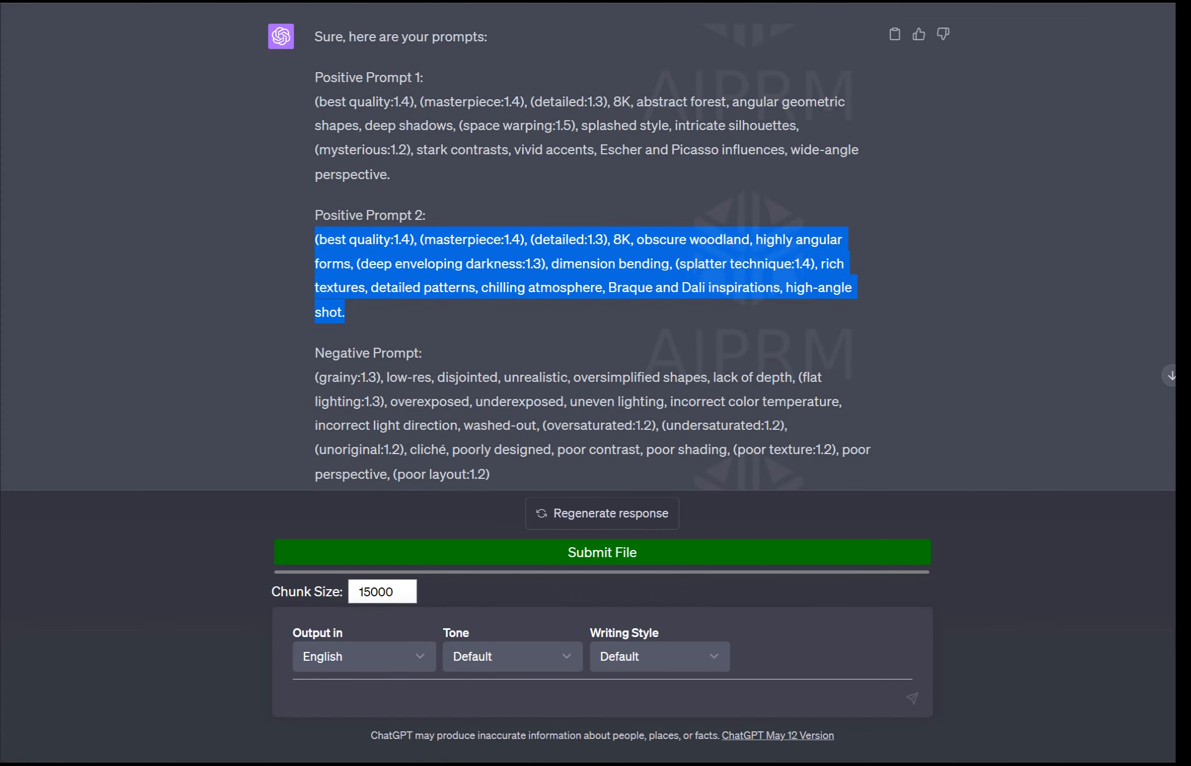
left_click_drag(390, 174, 315, 101)
key("ctrl+c")
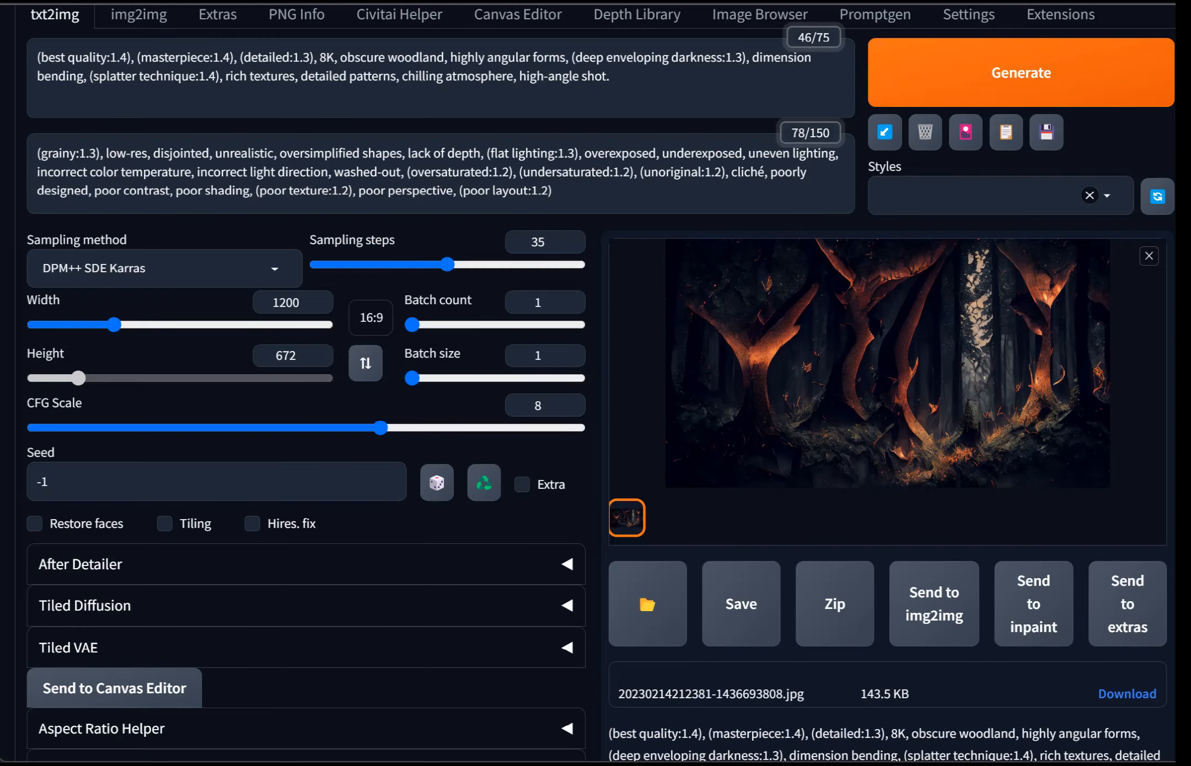
key("ctrl+a")
scroll(596, 386, "up", 1)
key("ctrl+v")
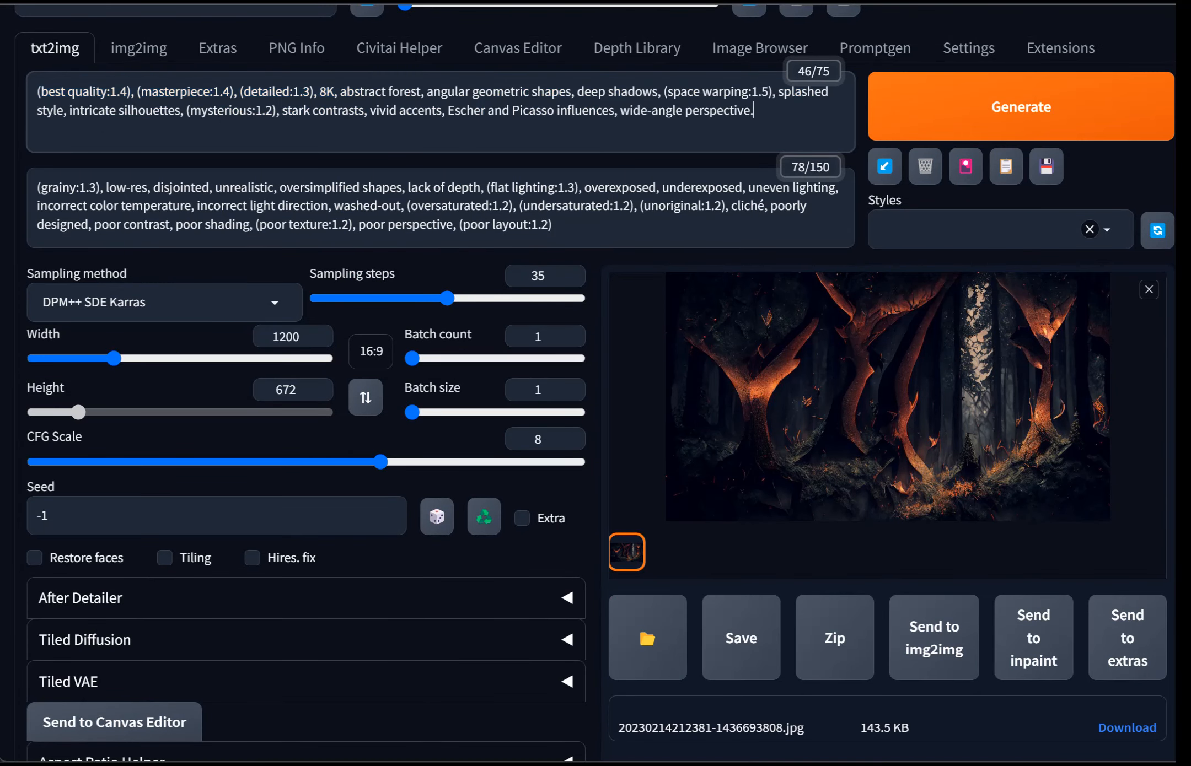
Step: Remove "Escher and Picasso influences" from the positive prompt, then generate the abstract forest image and inspect it at full size
left_click_drag(620, 111, 448, 110)
key("BackSpace")
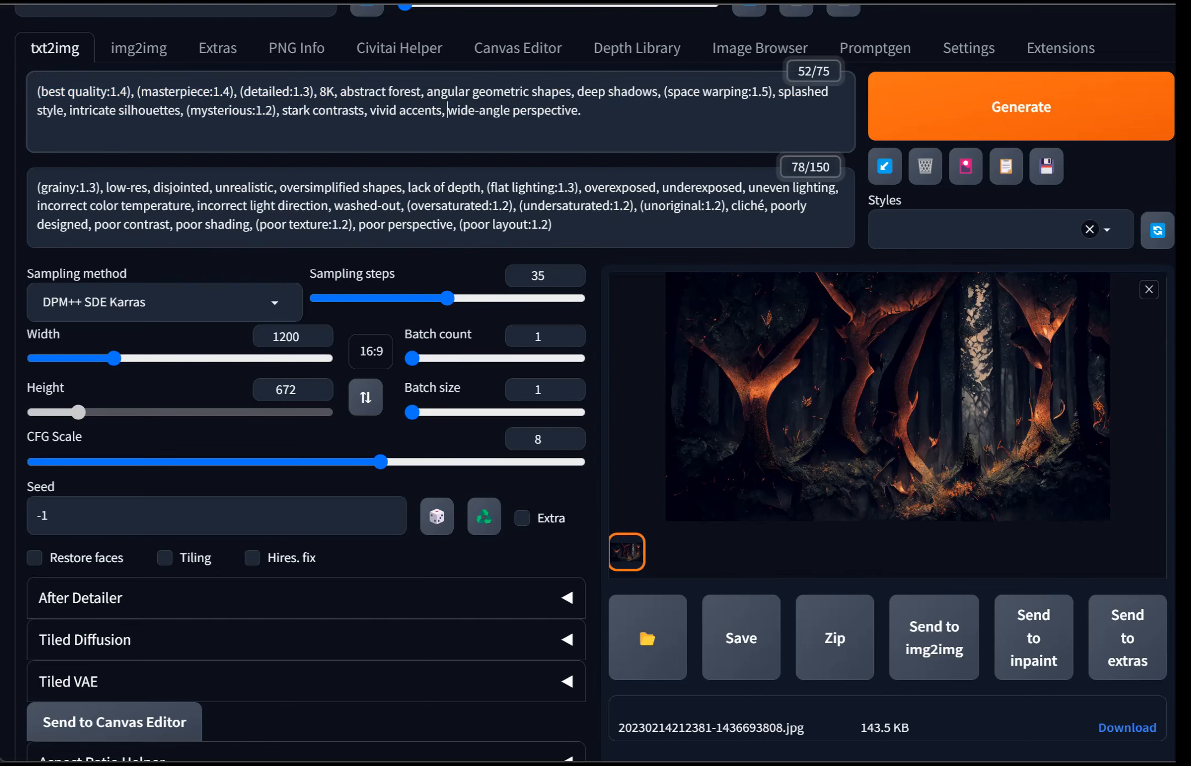
key("ctrl+Return")
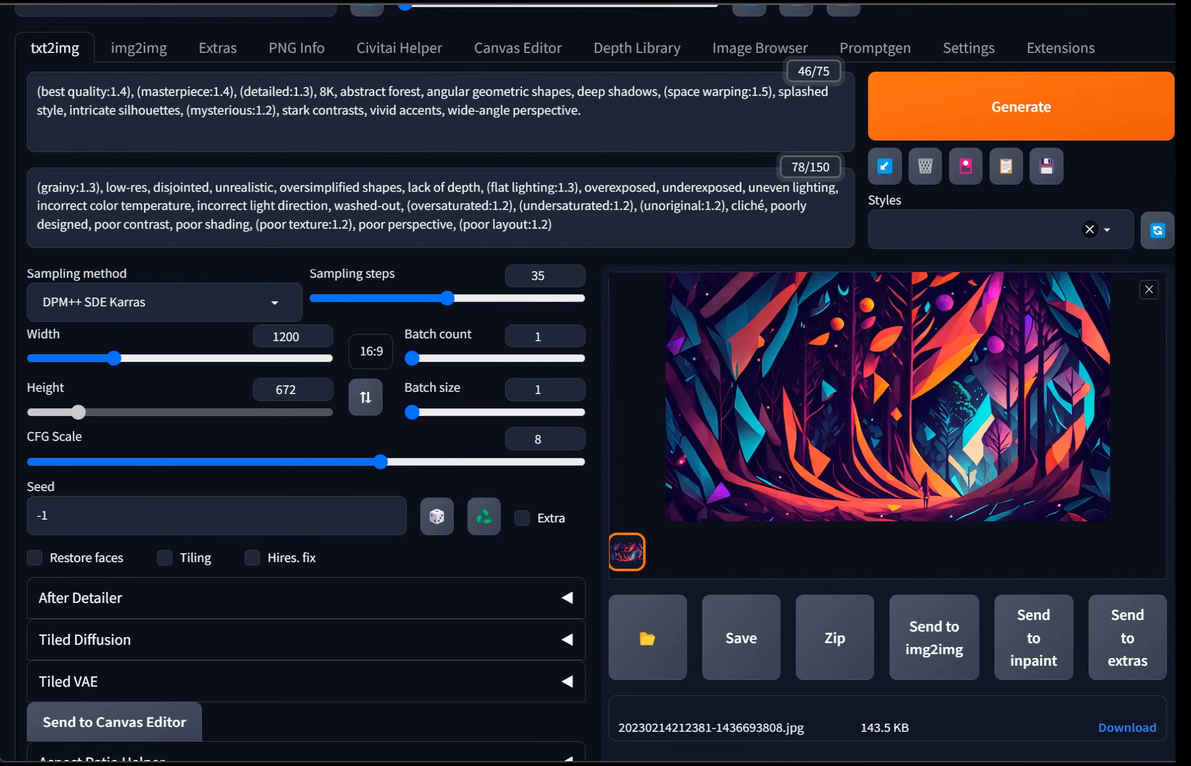
left_click(888, 397)
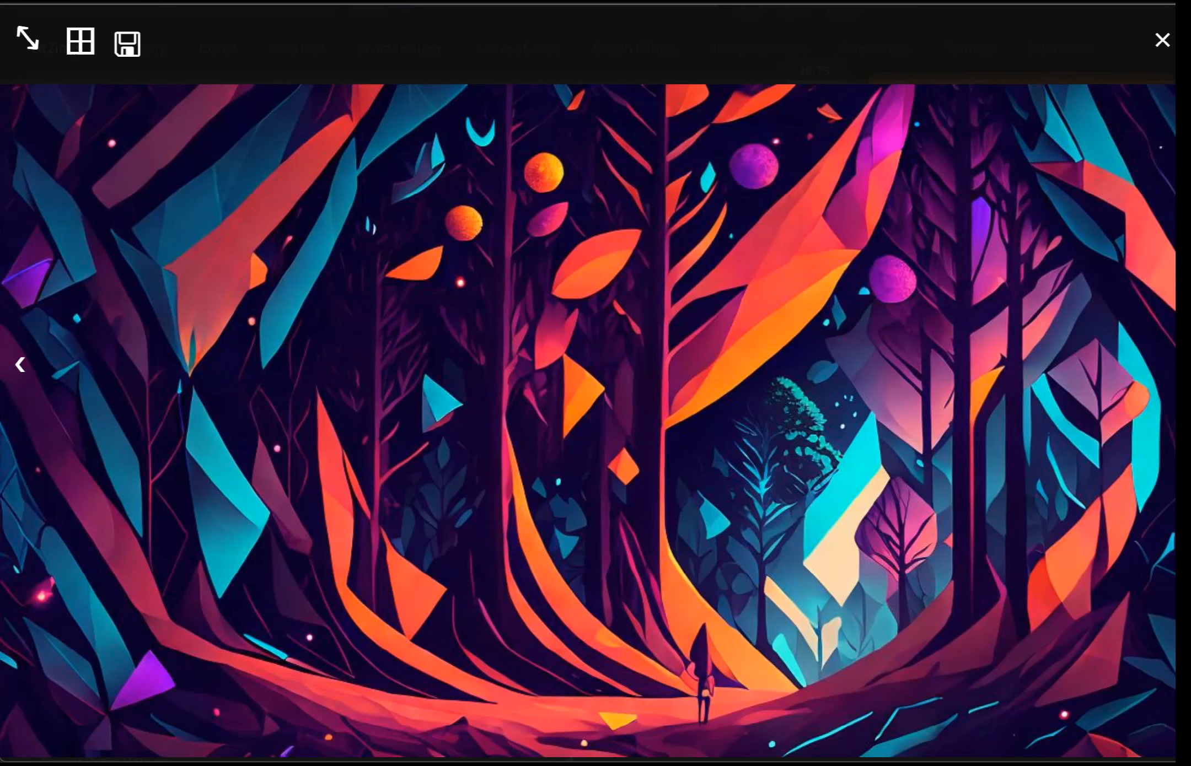
key("Escape")
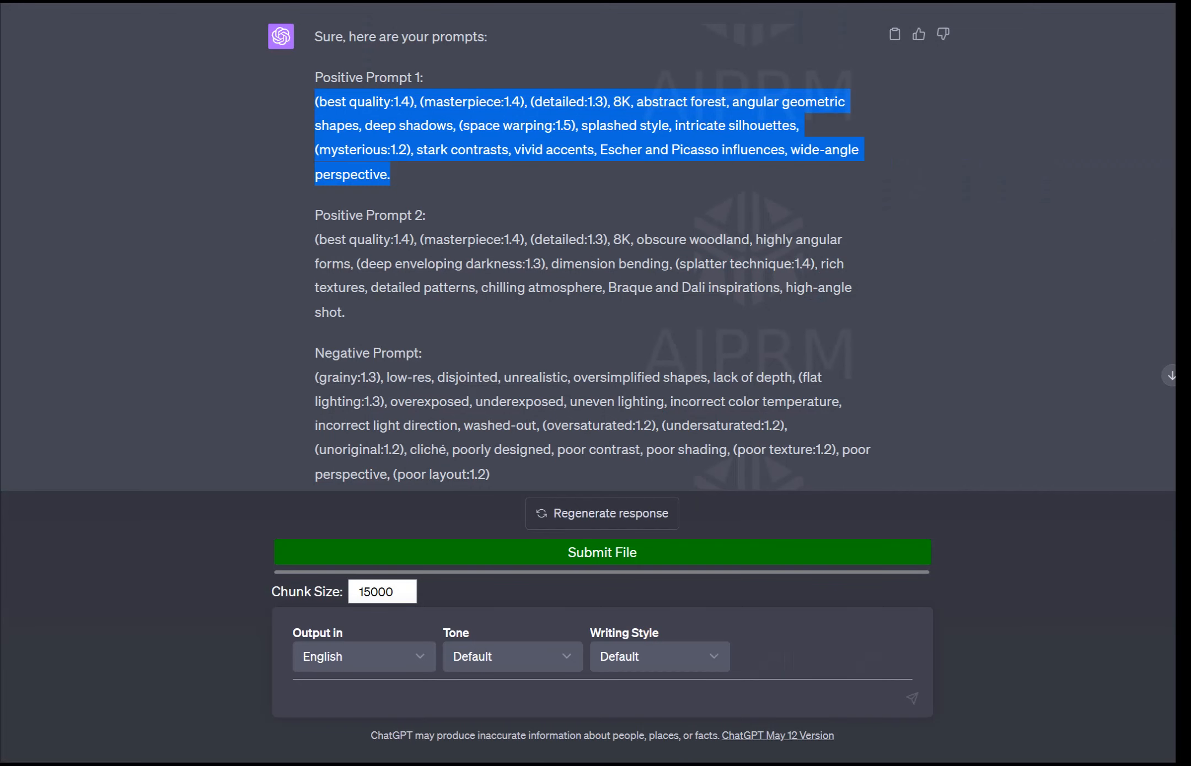
Step: Edit the dark abstract forest request in ChatGPT, replacing its text with "5 prompts of 5 different nature scenes"
scroll(587, 248, "up", 2)
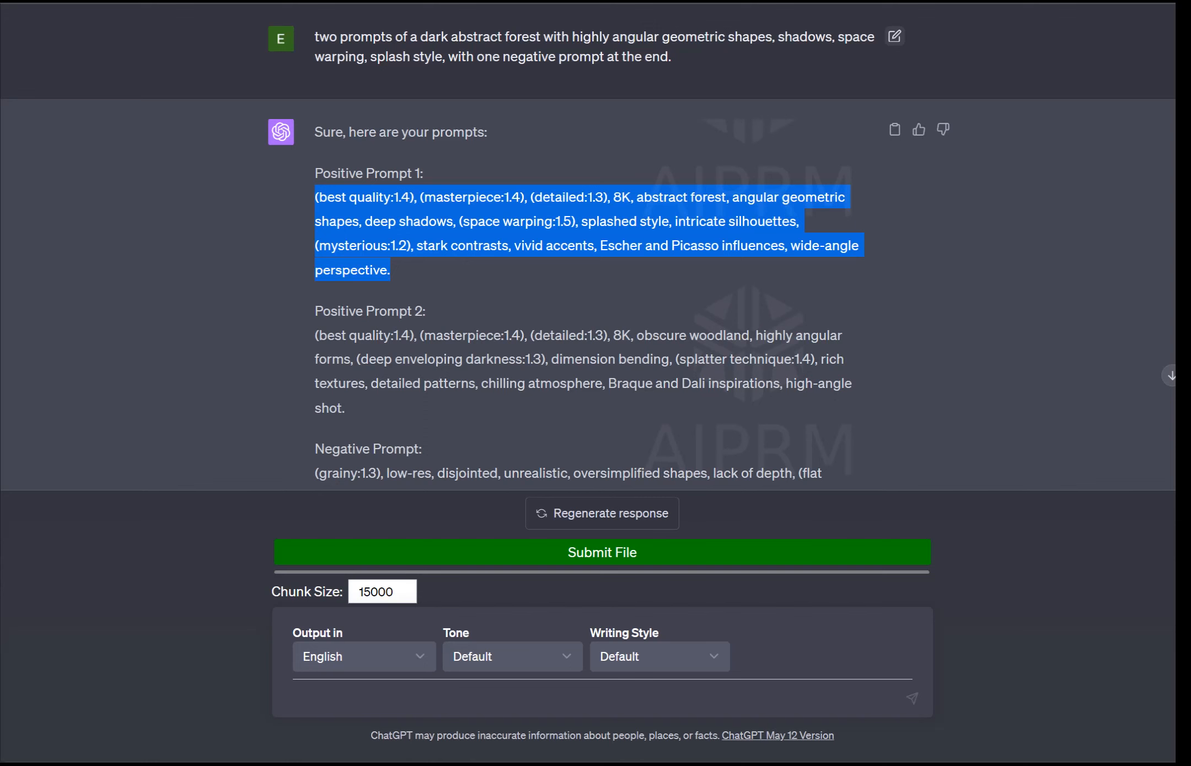
left_click(894, 36)
left_click_drag(673, 57, 314, 37)
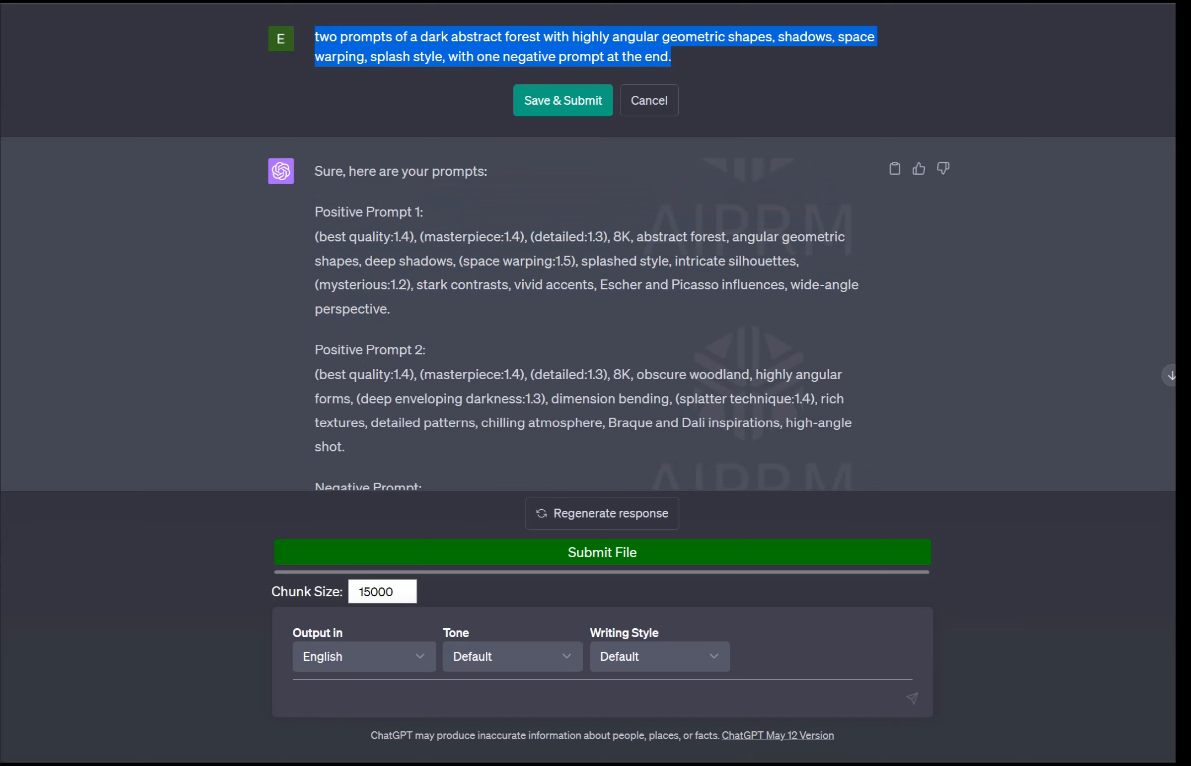
type("5")
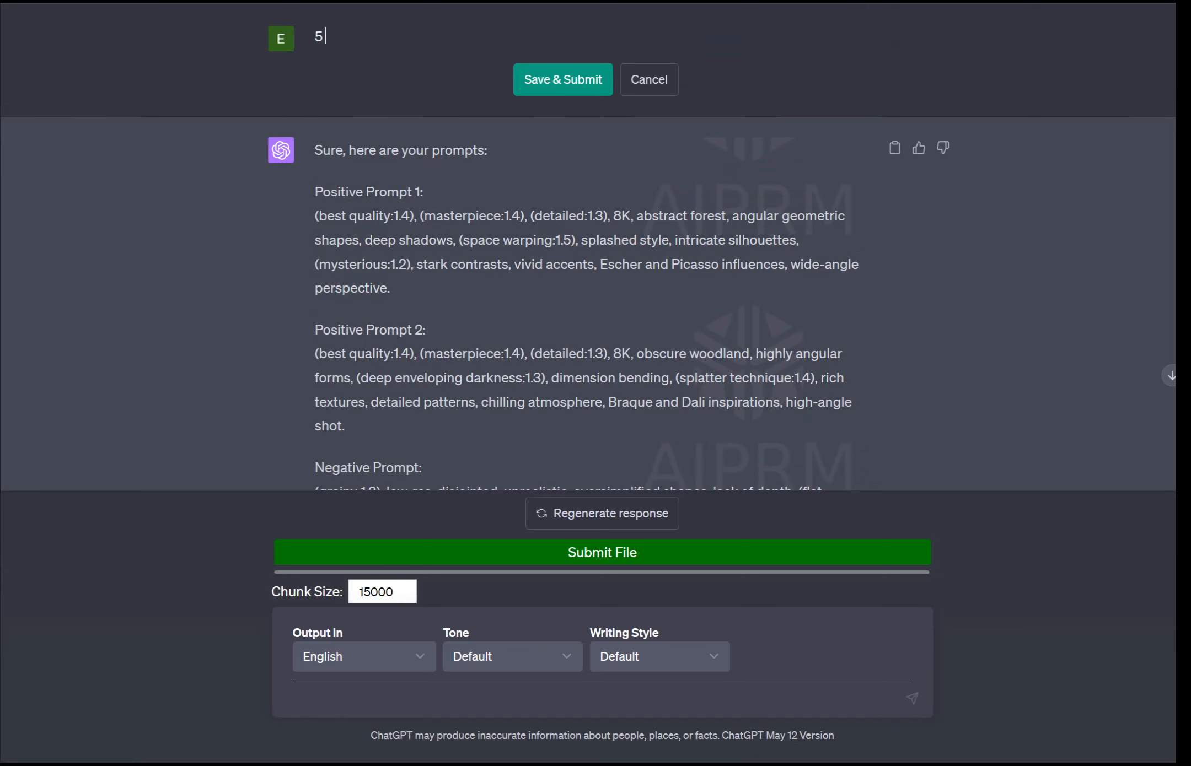
type(" prompts of 5 different")
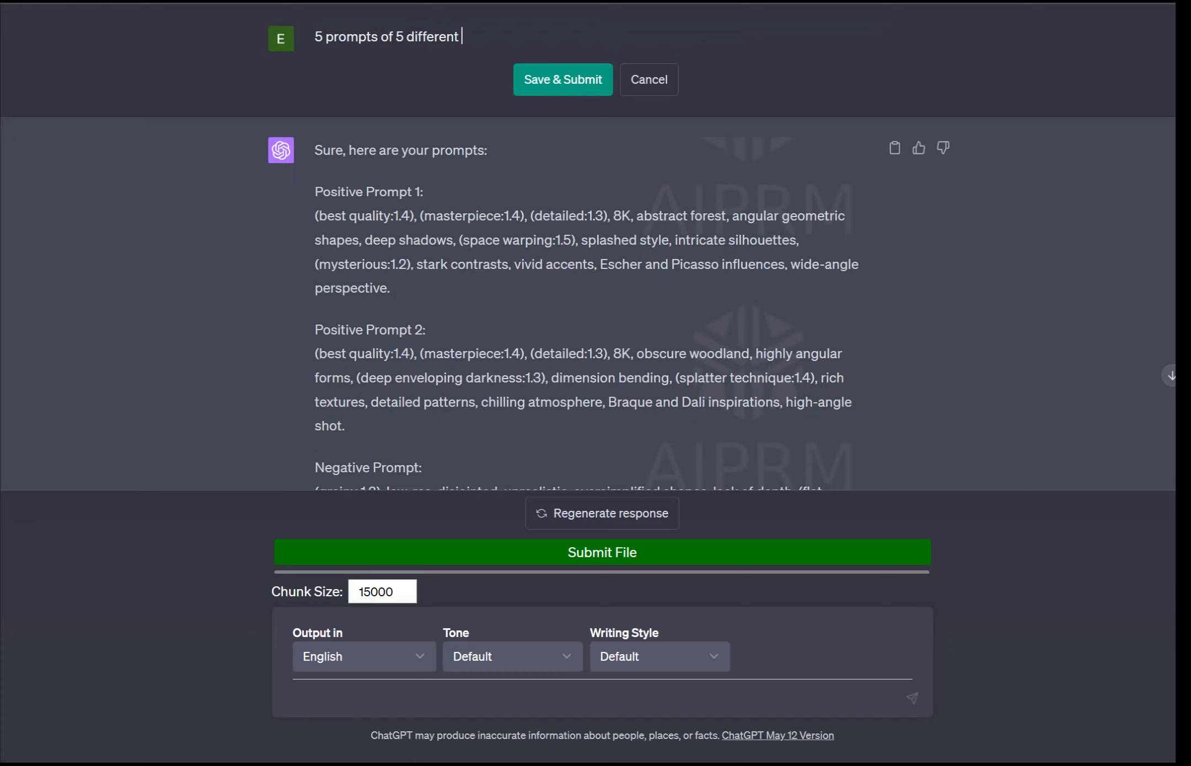
type("nature s")
type("cenes wit")
key("BackSpace")
key("BackSpace")
key("BackSpace")
key("BackSpace")
type("w")
key("BackSpace")
Step: Extend the request with "in 5 different times of day in 5 different seasons with 5 different animals in 5 different camera angles" and resubmit it
type("in 5 diff")
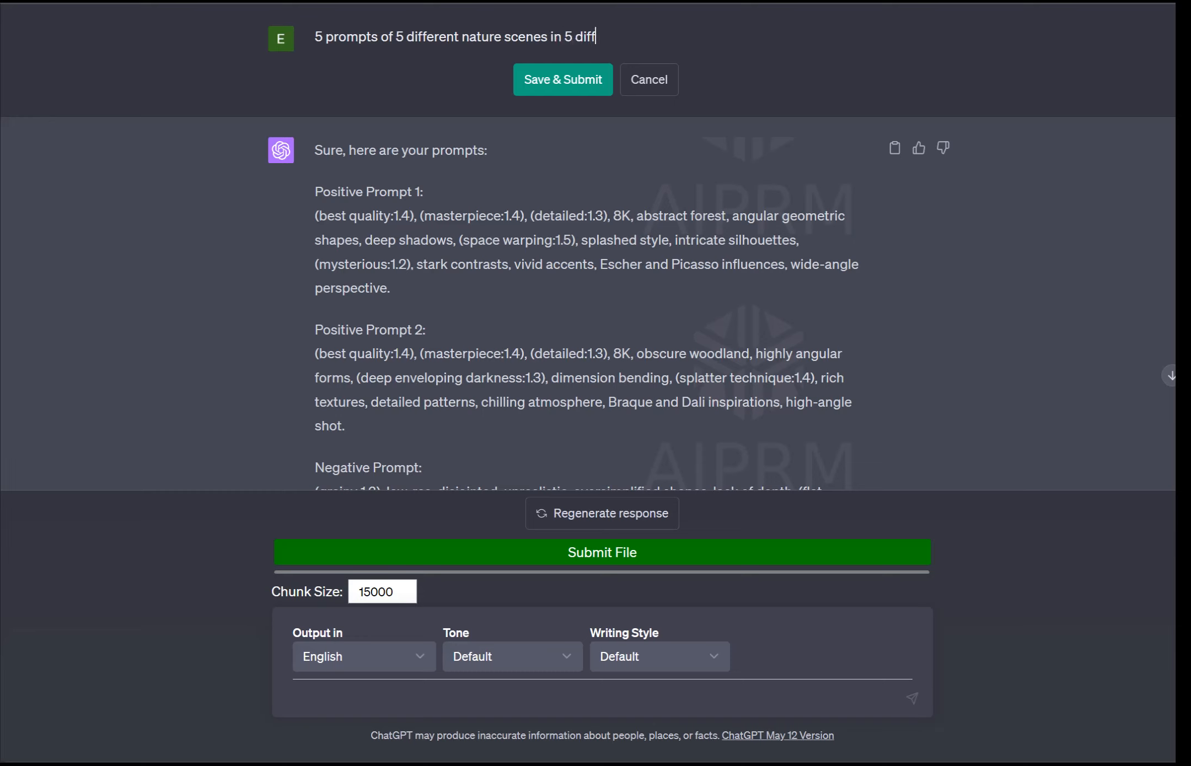
type("erent times of day")
type(" in 5 d")
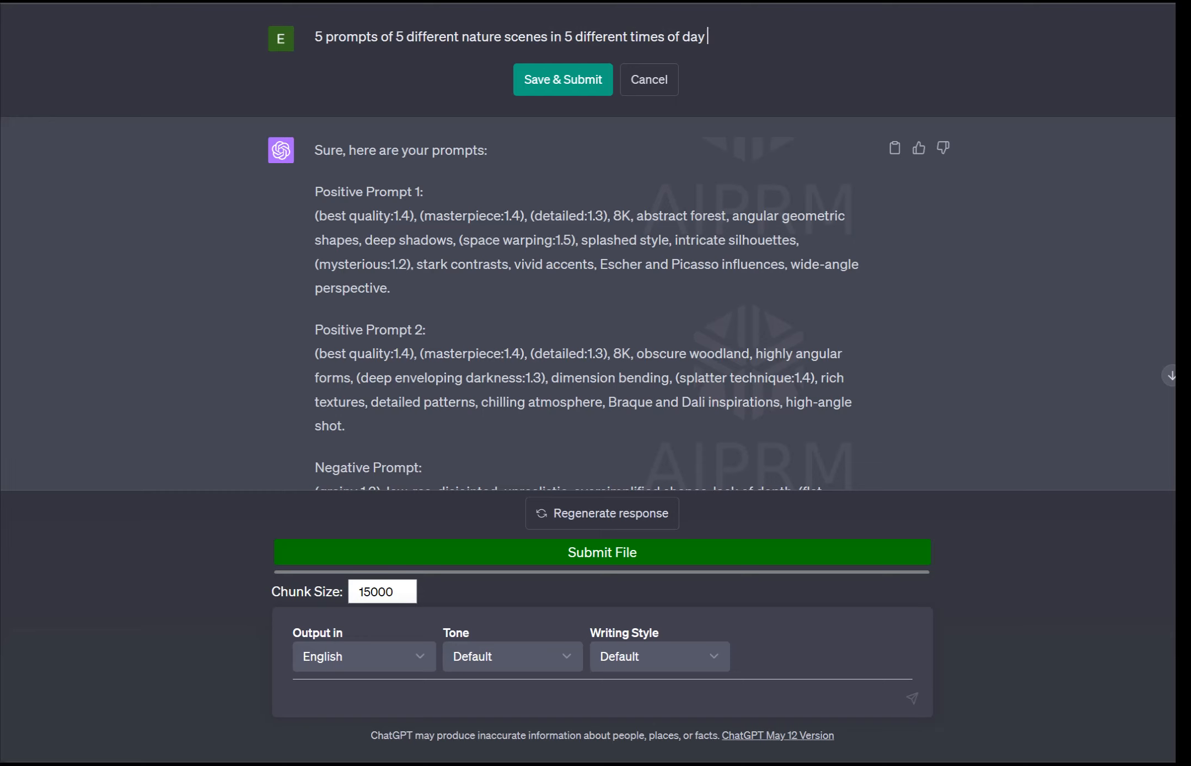
type("ifferent seasons with 5")
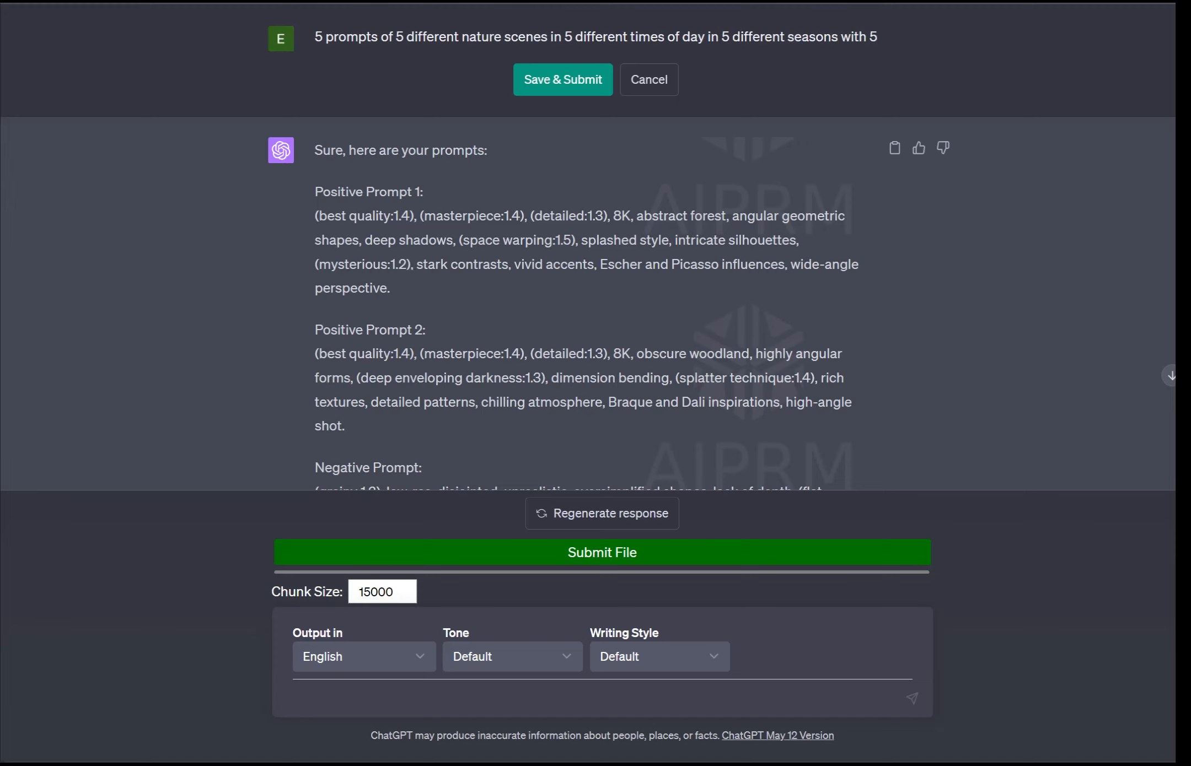
type(" differe")
type("nt animals")
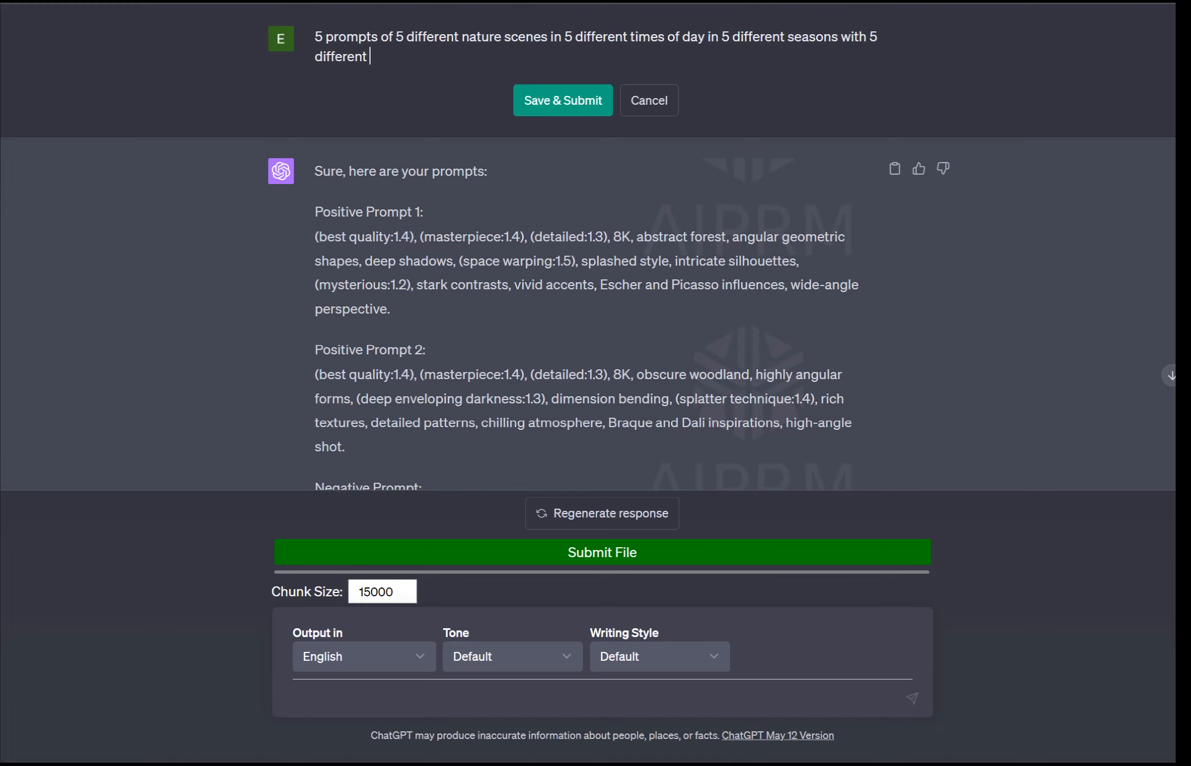
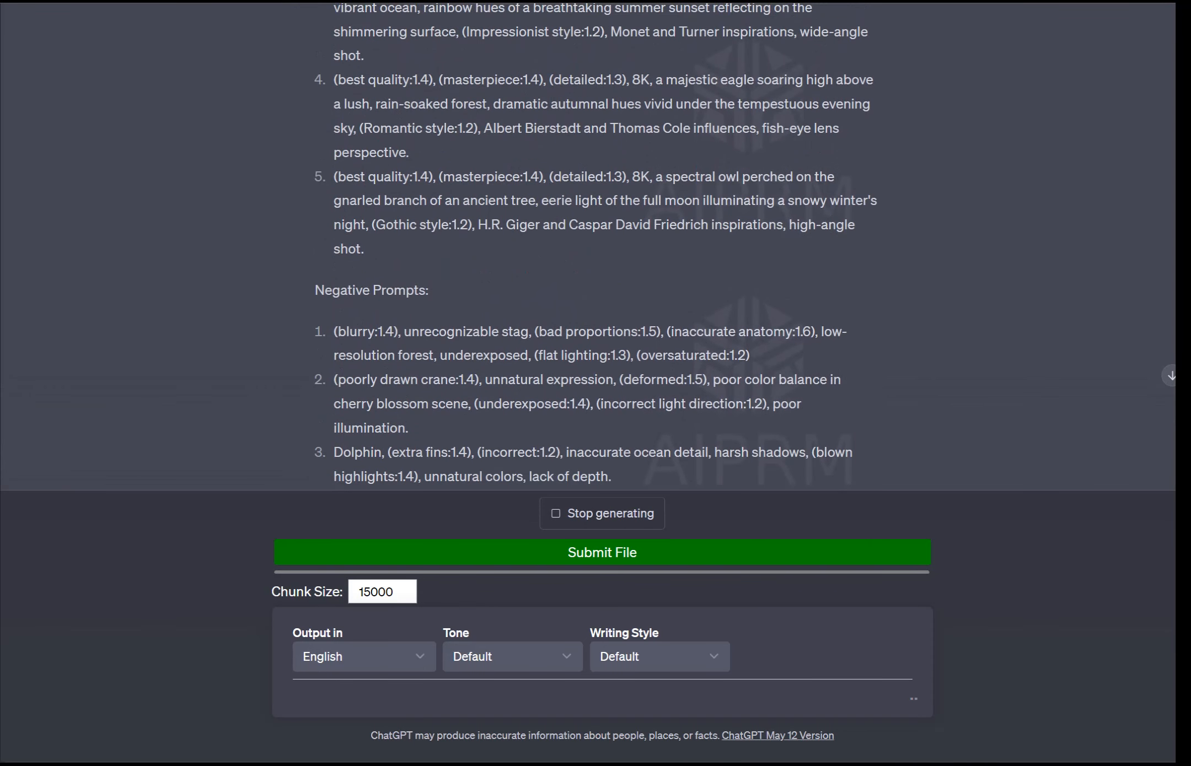
Step: Read through the positive prompts in the new ChatGPT answer and compare them with the request
scroll(596, 246, "up", 3)
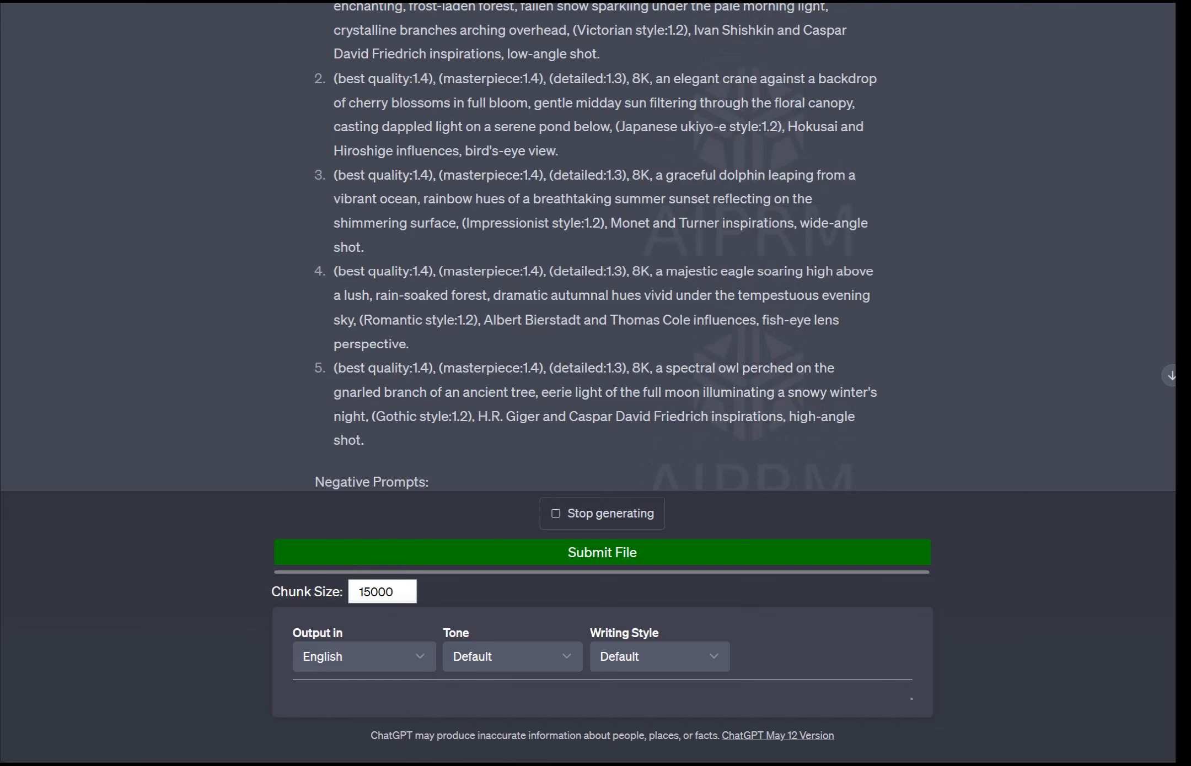
scroll(596, 246, "up", 2)
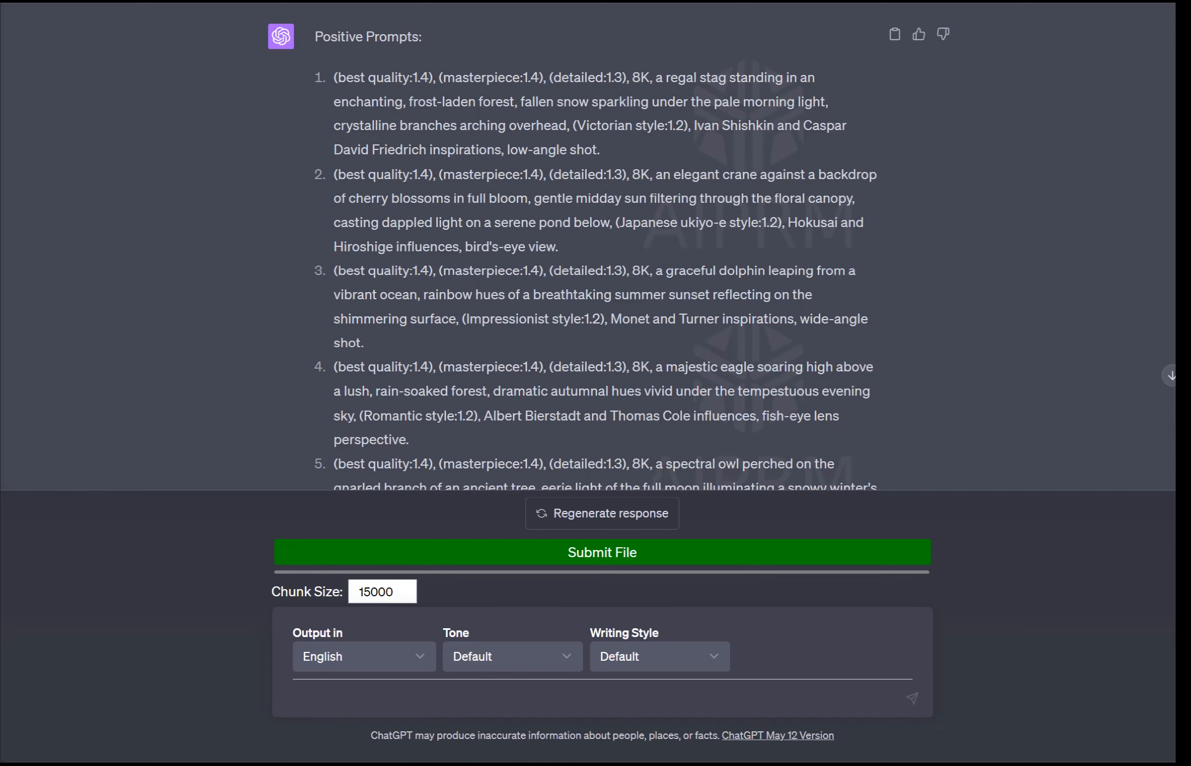
scroll(588, 248, "up", 2)
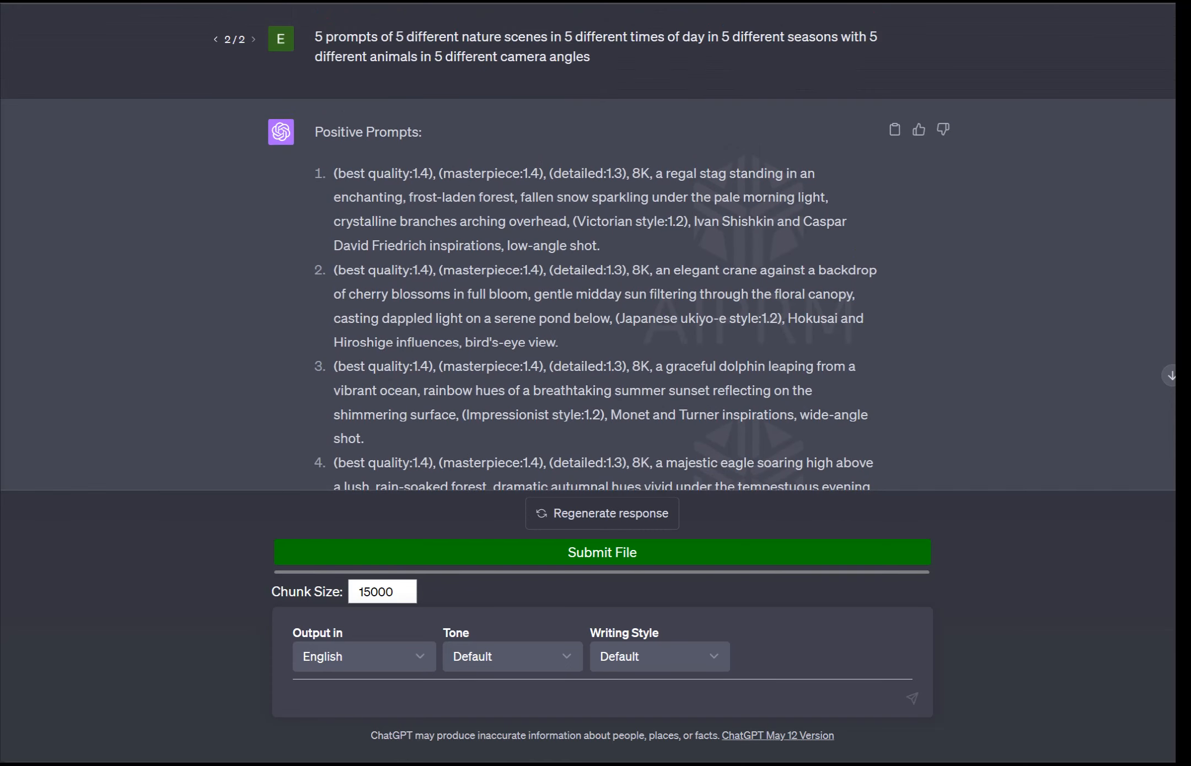
scroll(587, 248, "down", 4)
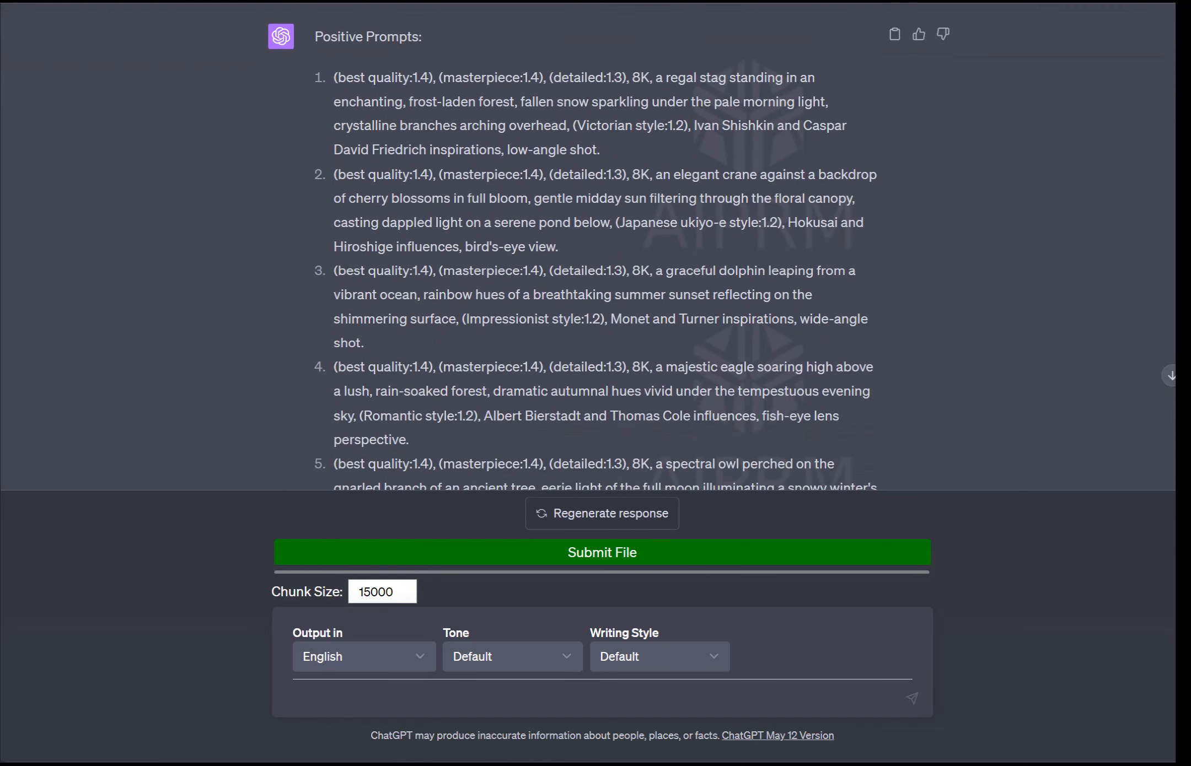
scroll(588, 248, "up", 2)
scroll(588, 248, "down", 2)
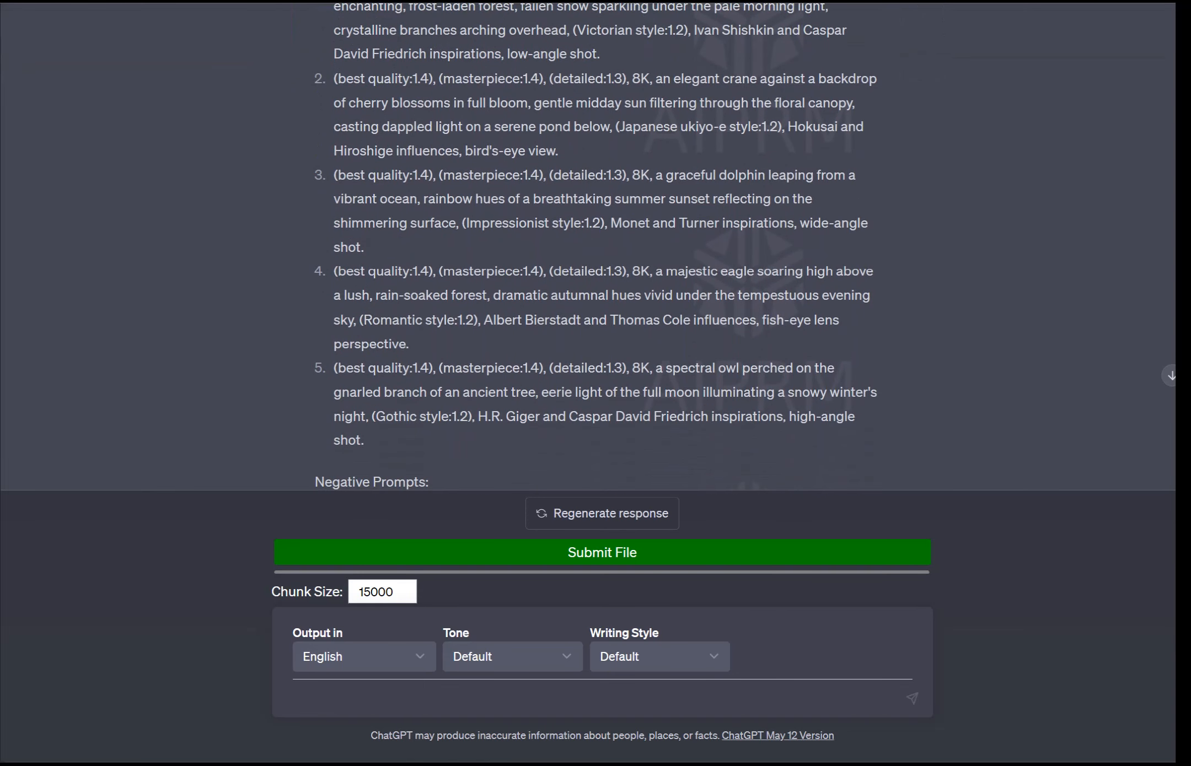
Step: Copy all five positive prompts, from the regal stag to the spectral owl, from the ChatGPT answer
left_click_drag(363, 440, 434, 78)
scroll(434, 78, "down", 1)
scroll(607, 248, "up", 3)
left_click_drag(331, 77, 375, 426)
key("ctrl+c")
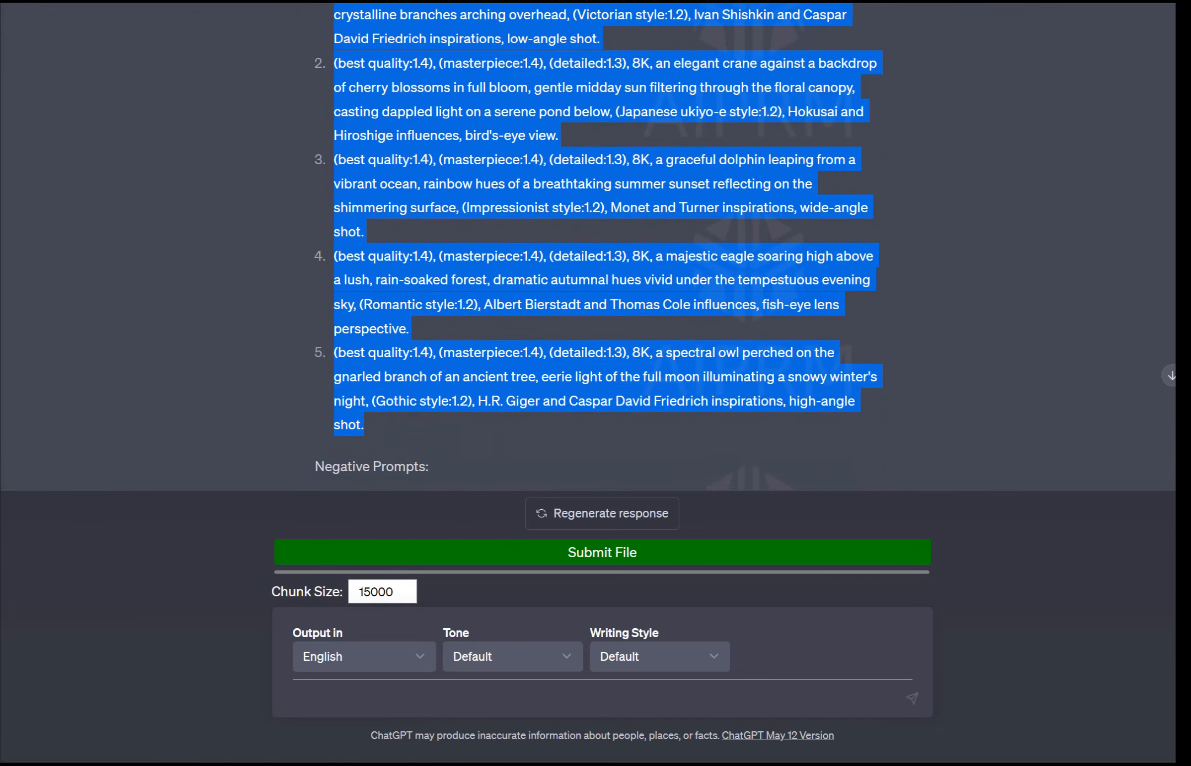
right_click(409, 264)
left_click(430, 282)
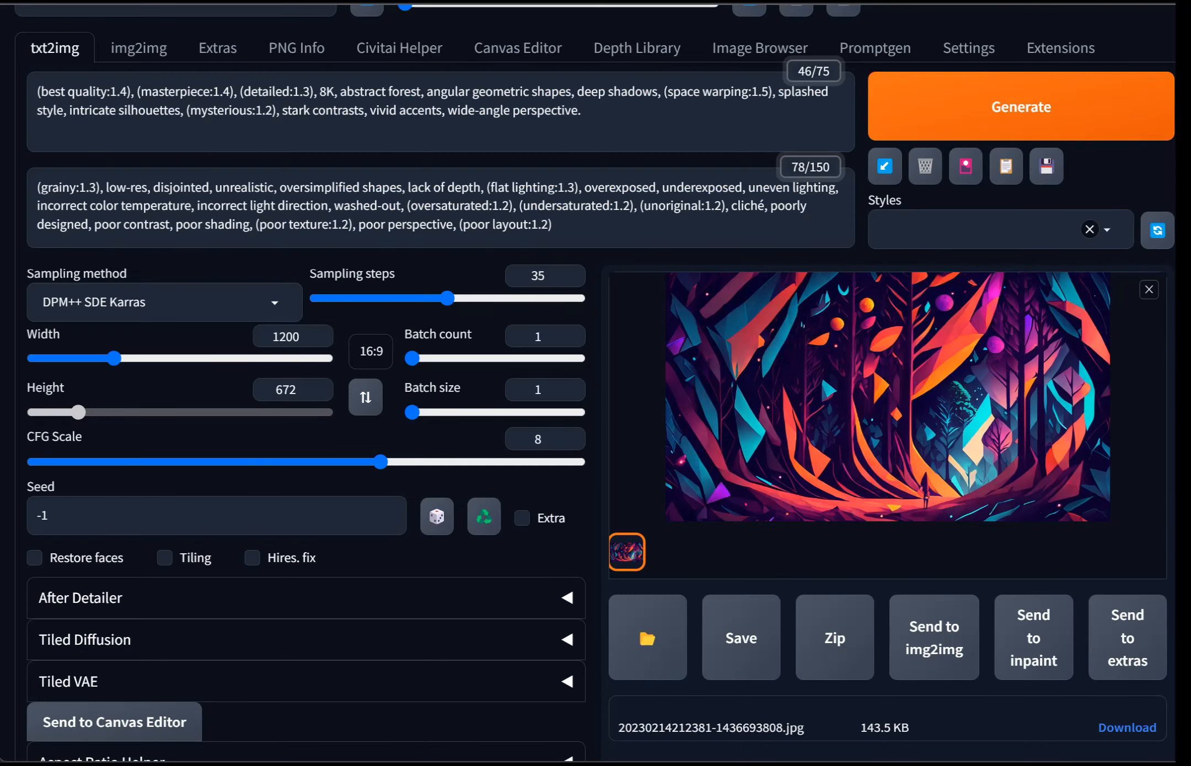
Step: Switch back to Stable Diffusion and clear the txt2img positive prompt
key("ctrl+a")
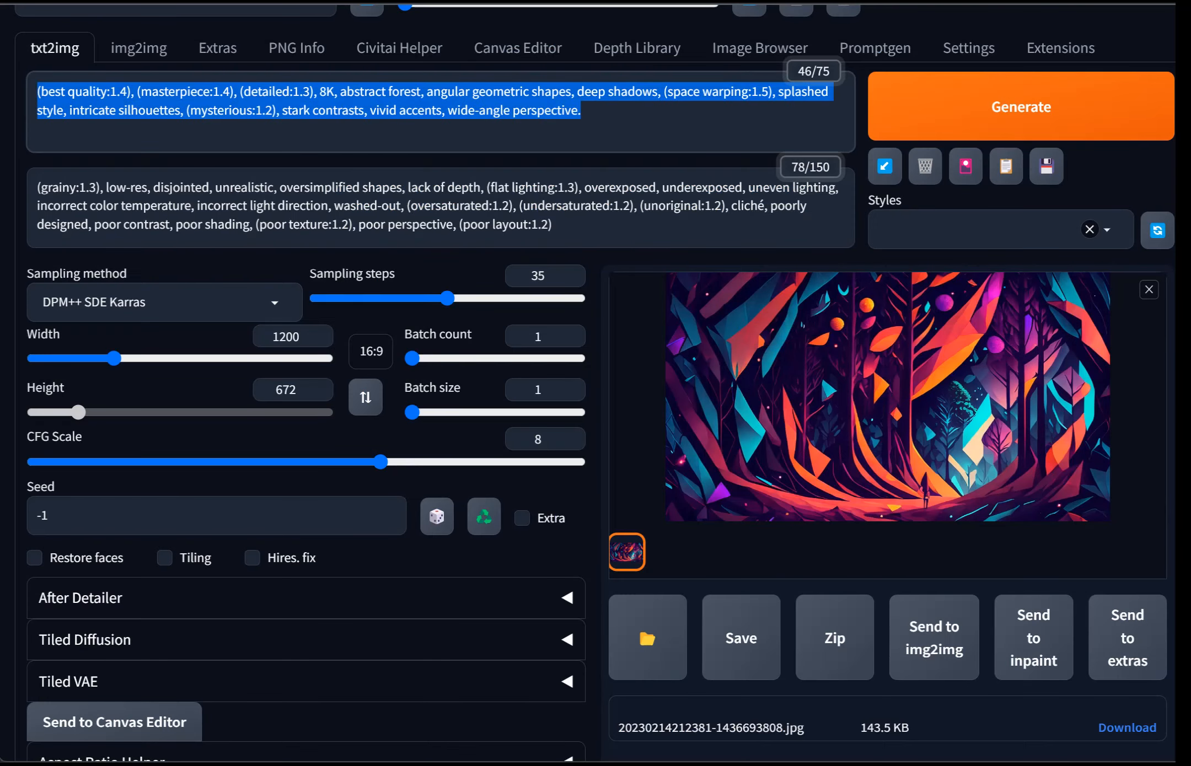
key("BackSpace")
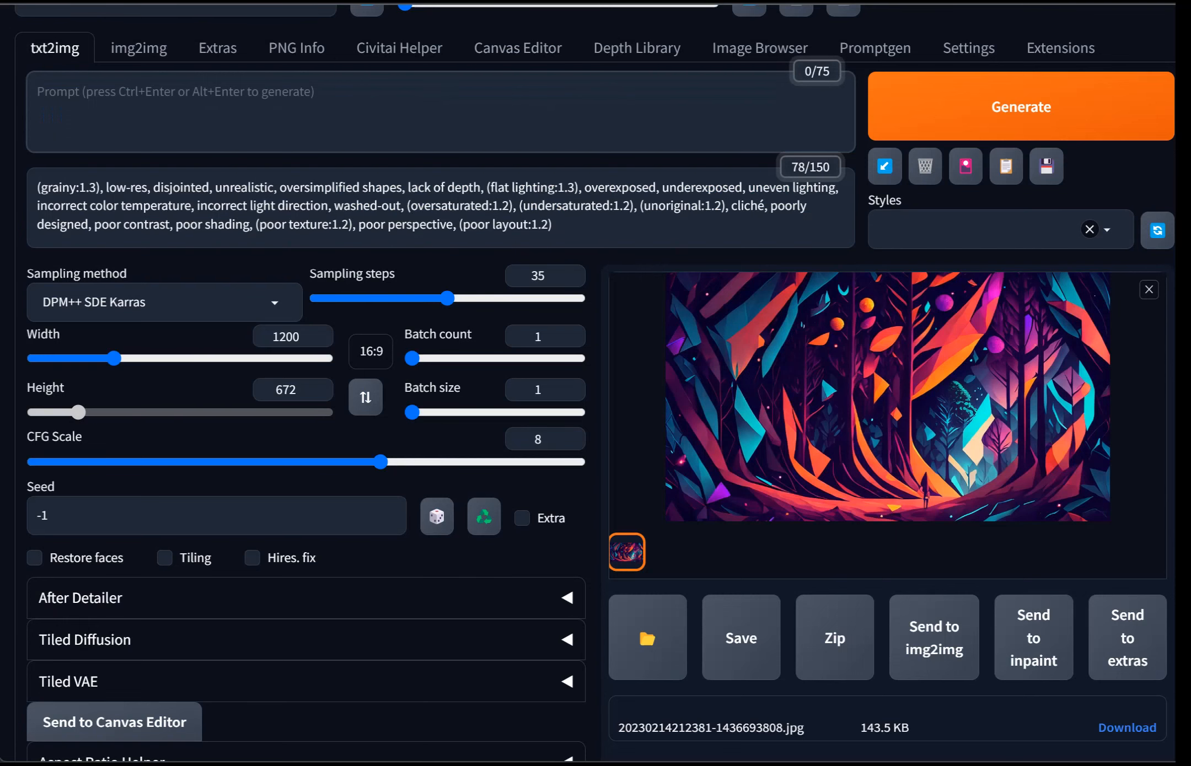
scroll(595, 386, "down", 5)
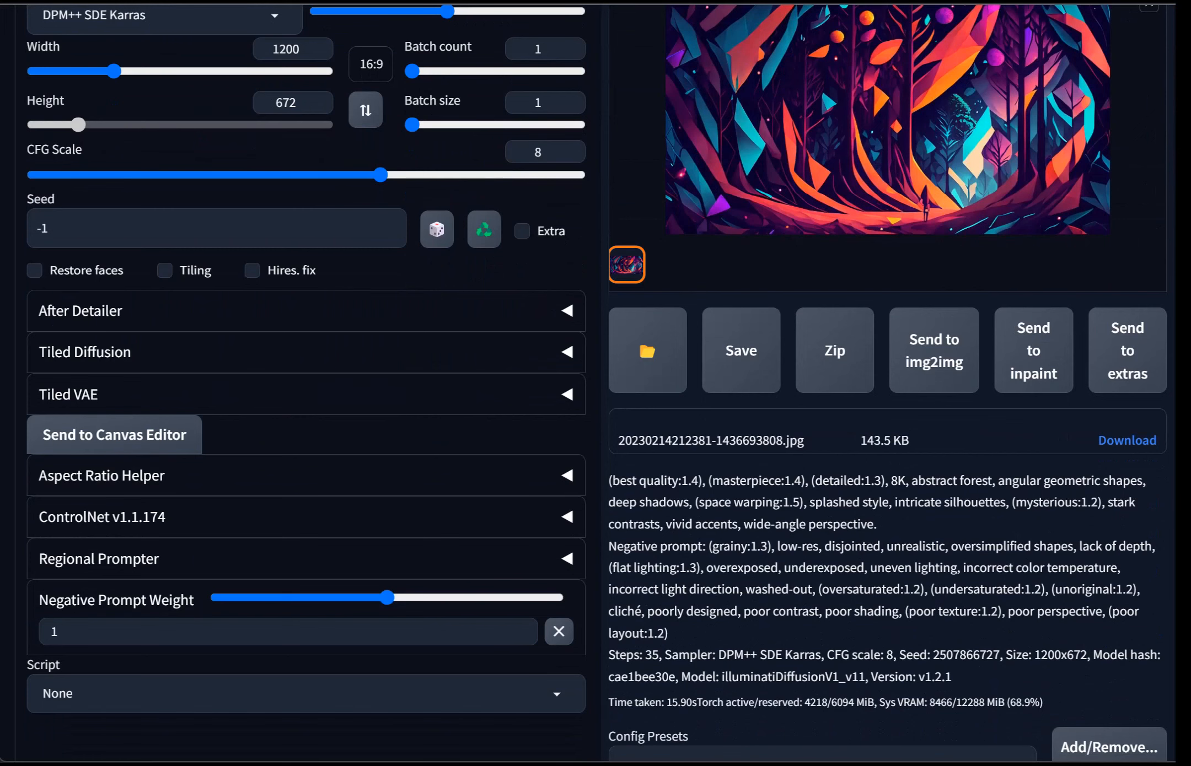
Step: Set the script to Prompts from file or textbox and fill its list of prompt inputs with the five copied animal prompts
left_click(306, 693)
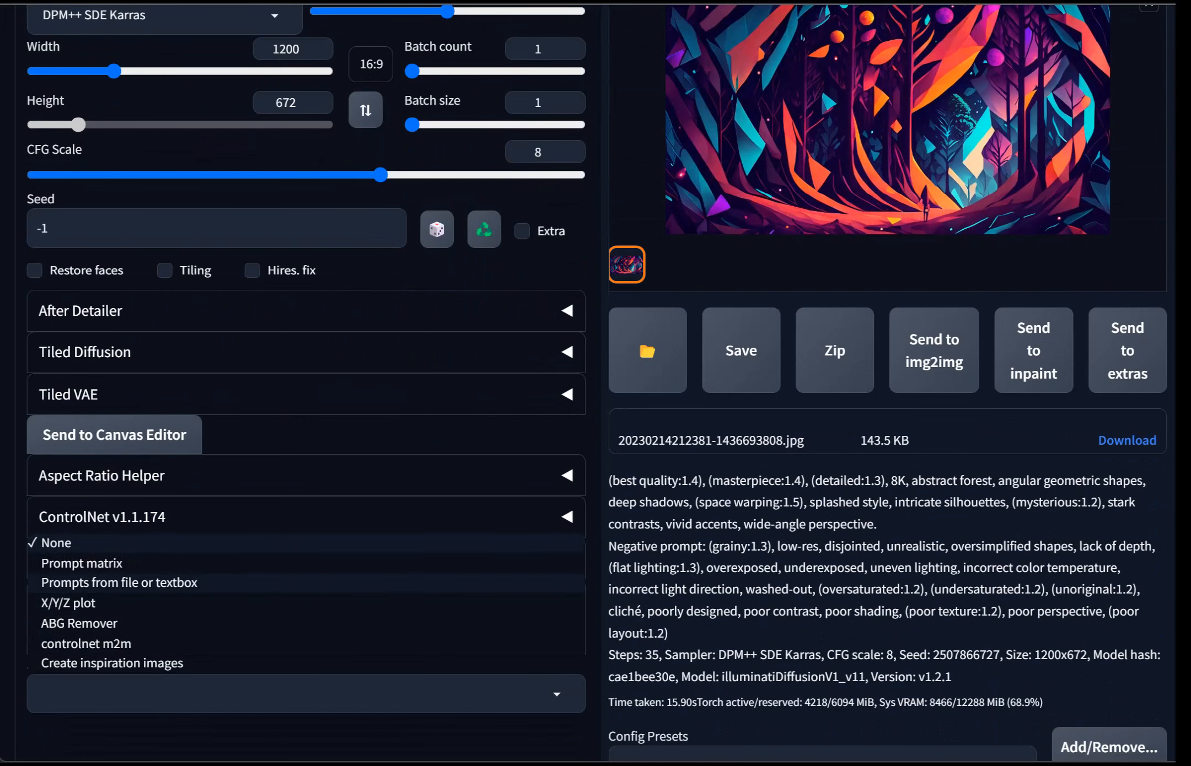
left_click(119, 583)
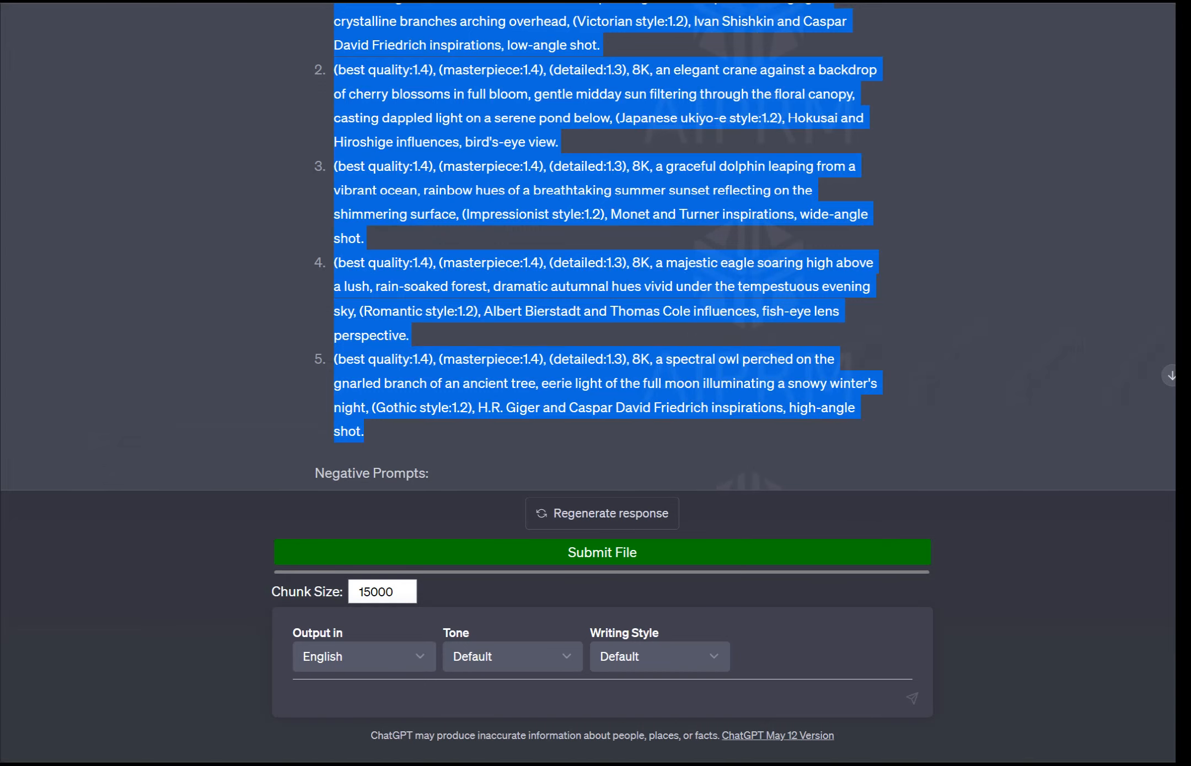
scroll(606, 248, "up", 2)
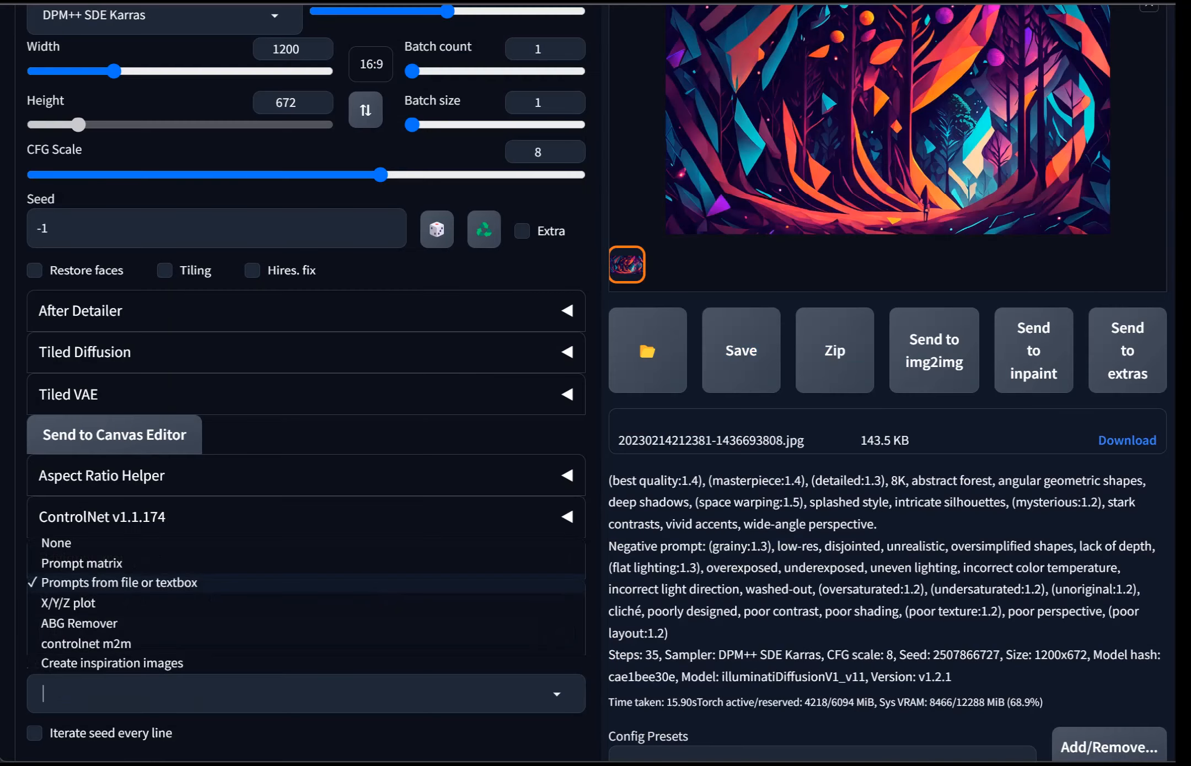
scroll(596, 386, "down", 2)
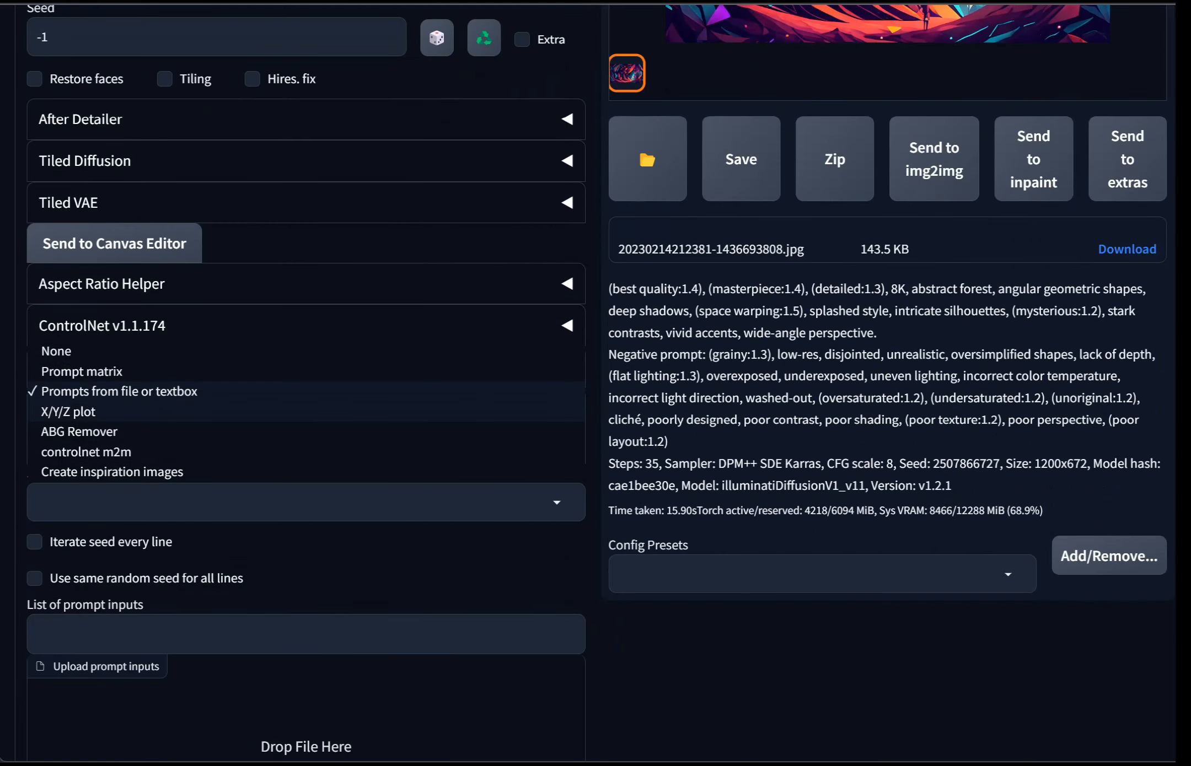
left_click(119, 392)
left_click(305, 634)
key("ctrl+v")
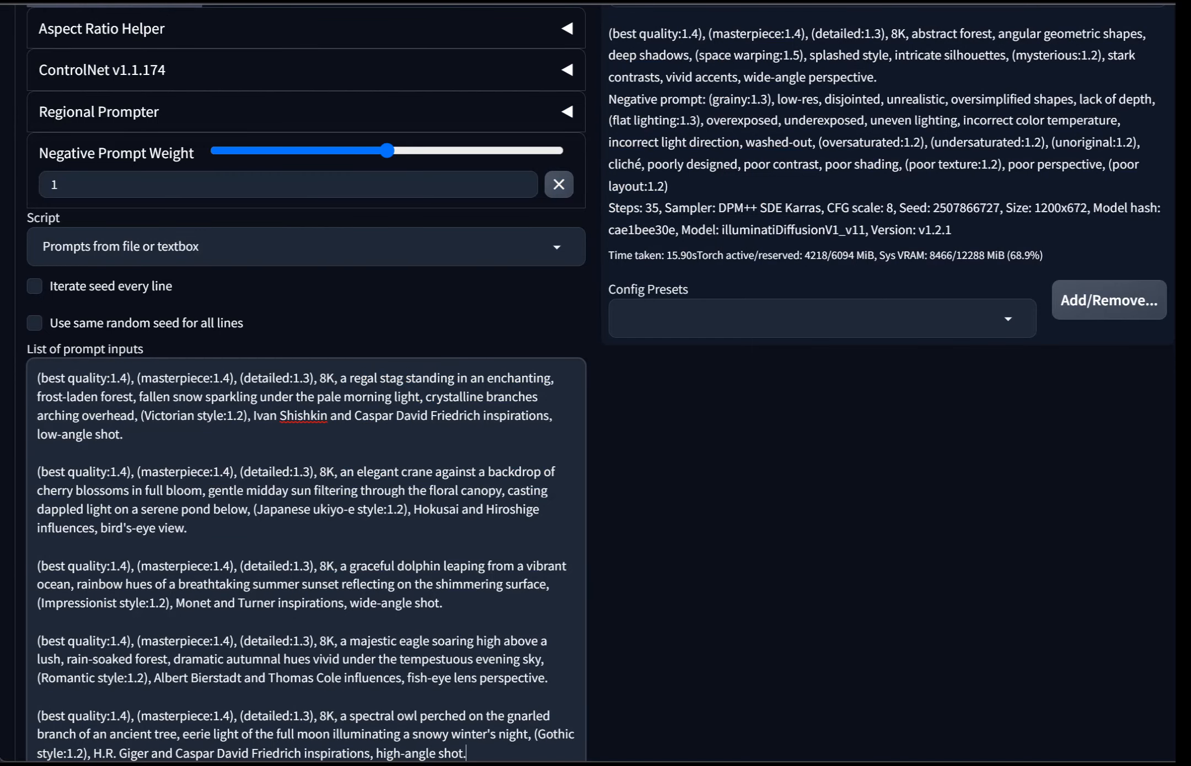
scroll(596, 383, "up", 1)
scroll(596, 383, "down", 2)
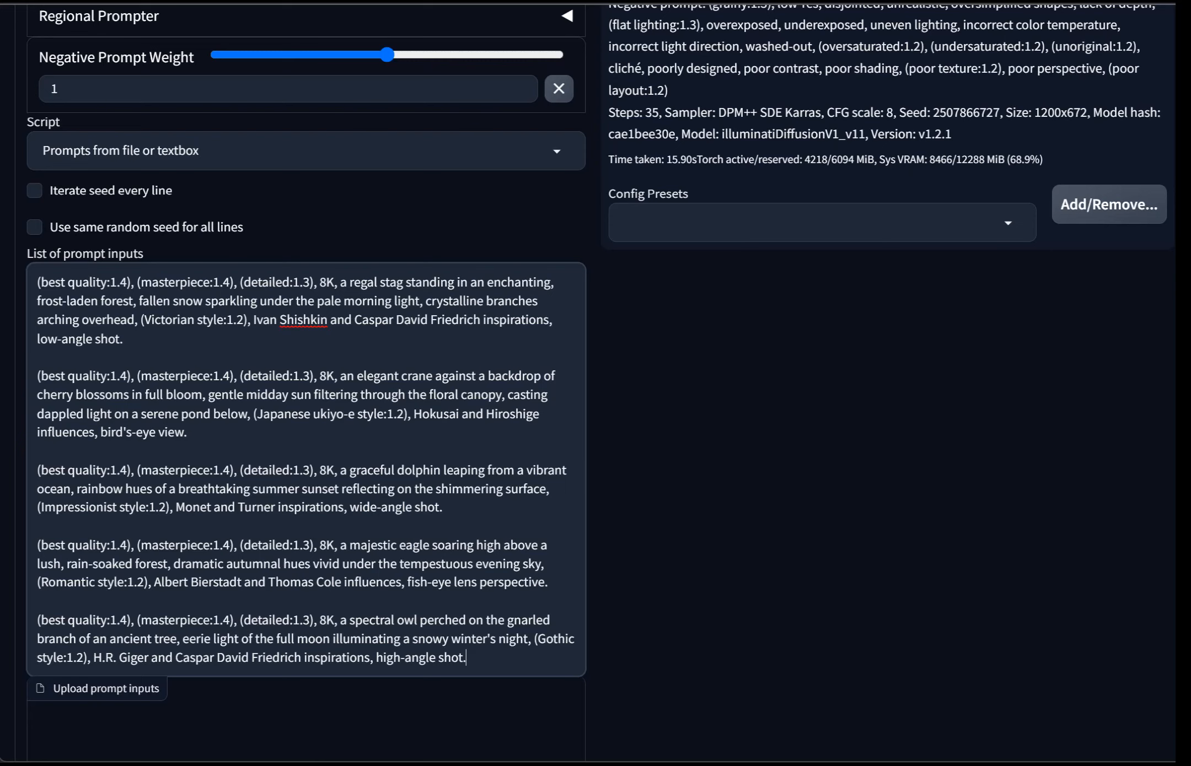
left_click(37, 358)
left_click(37, 450)
left_click(38, 526)
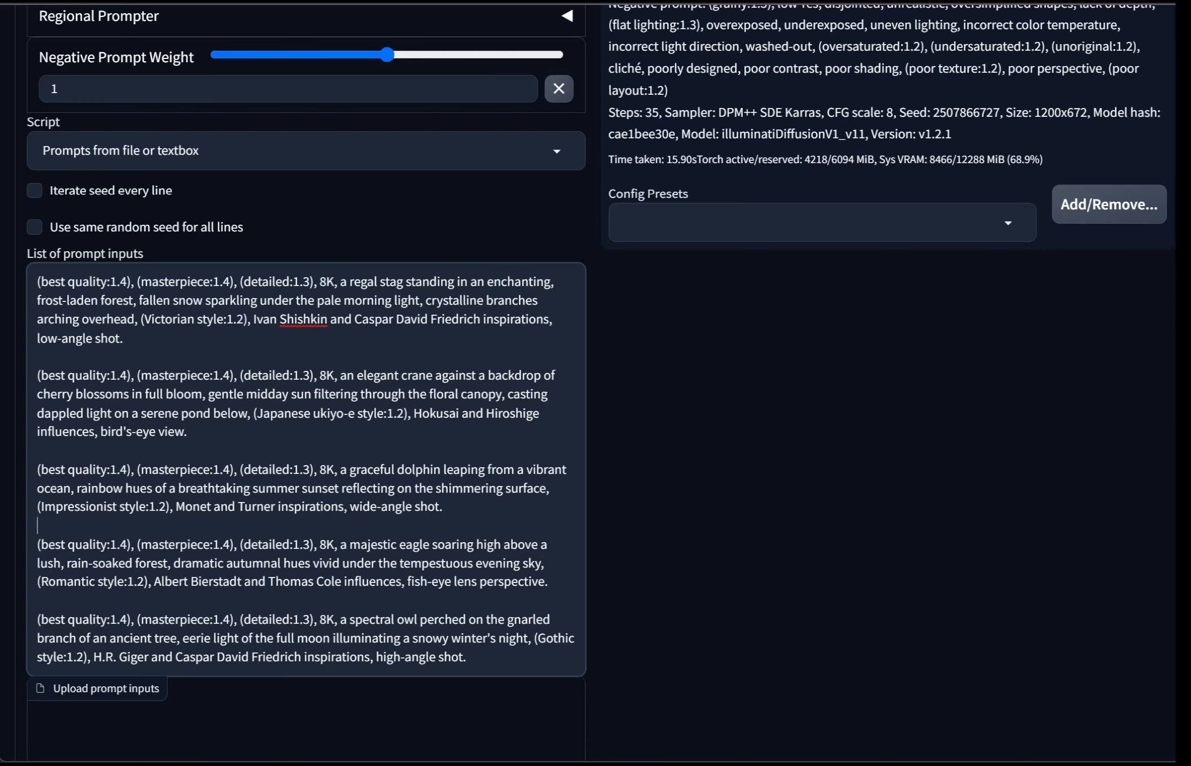
Step: Set the batch size to 2 and the sampling steps to 20
scroll(595, 383, "up", 6)
scroll(596, 384, "up", 3)
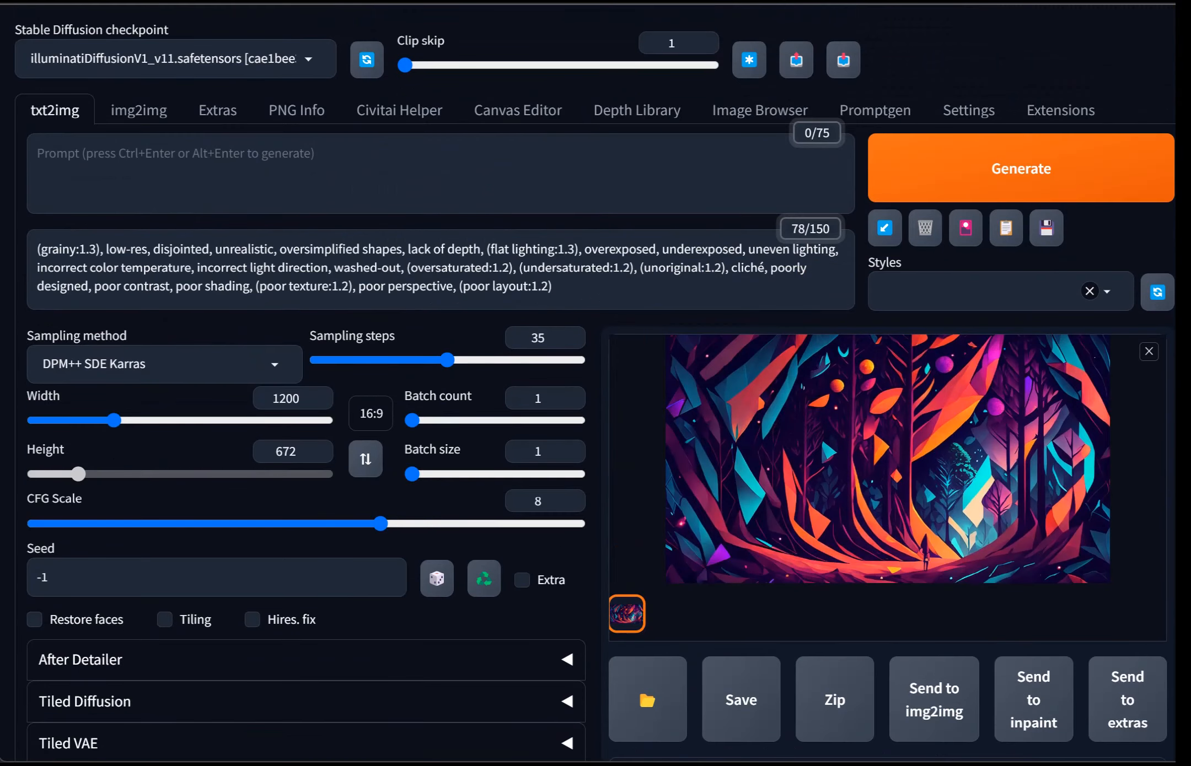
left_click_drag(412, 474, 467, 474)
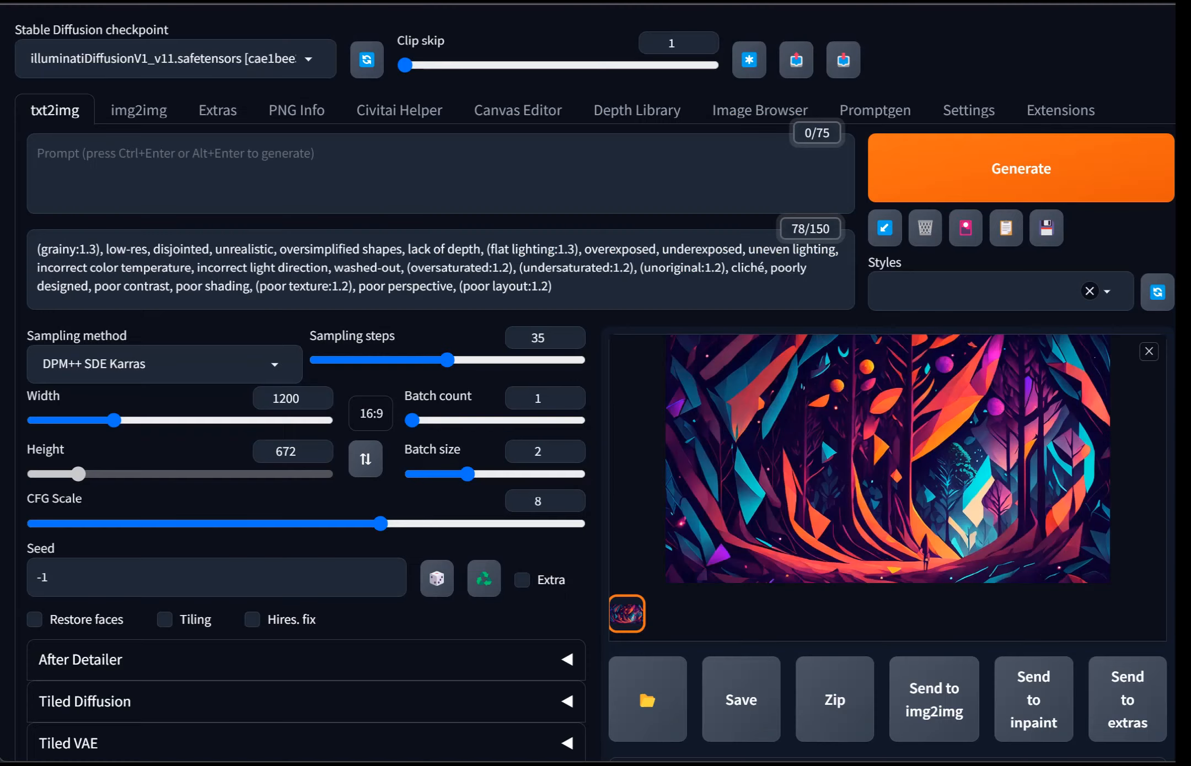
left_click_drag(447, 360, 316, 360)
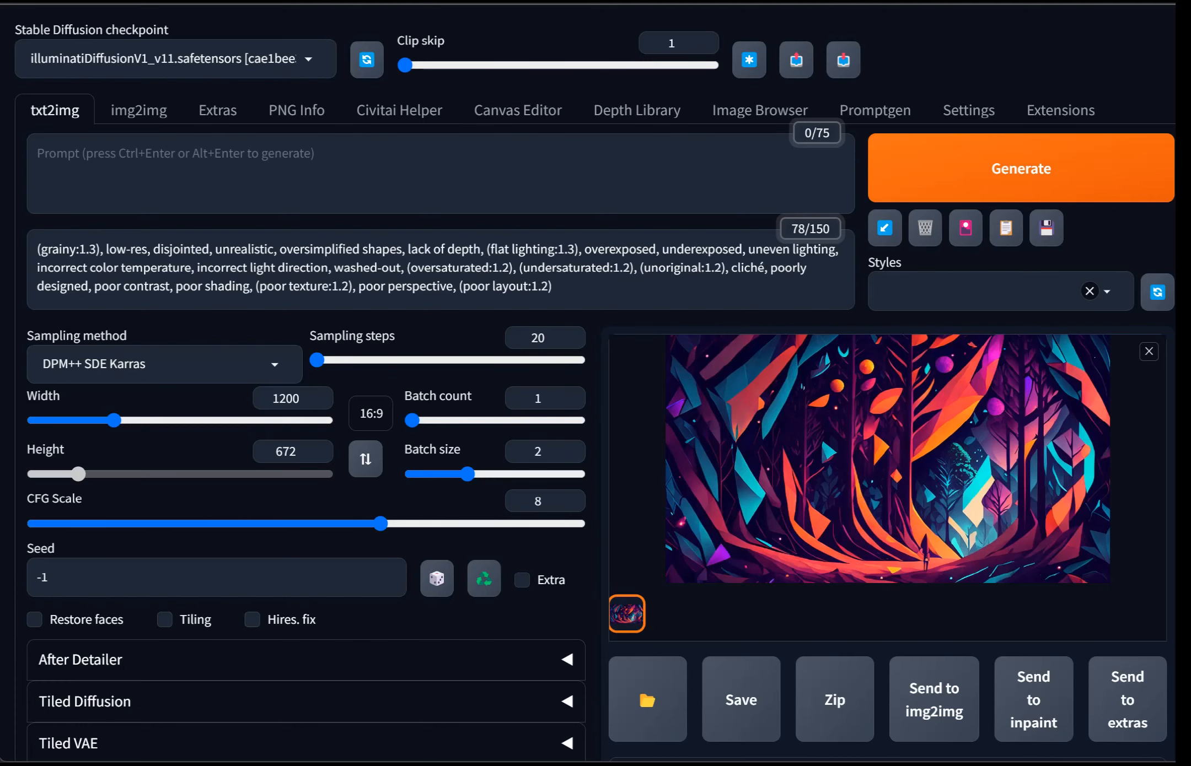
Step: Replace the negative prompt text with the "1 – N: General" style and generate the images
left_click(981, 291)
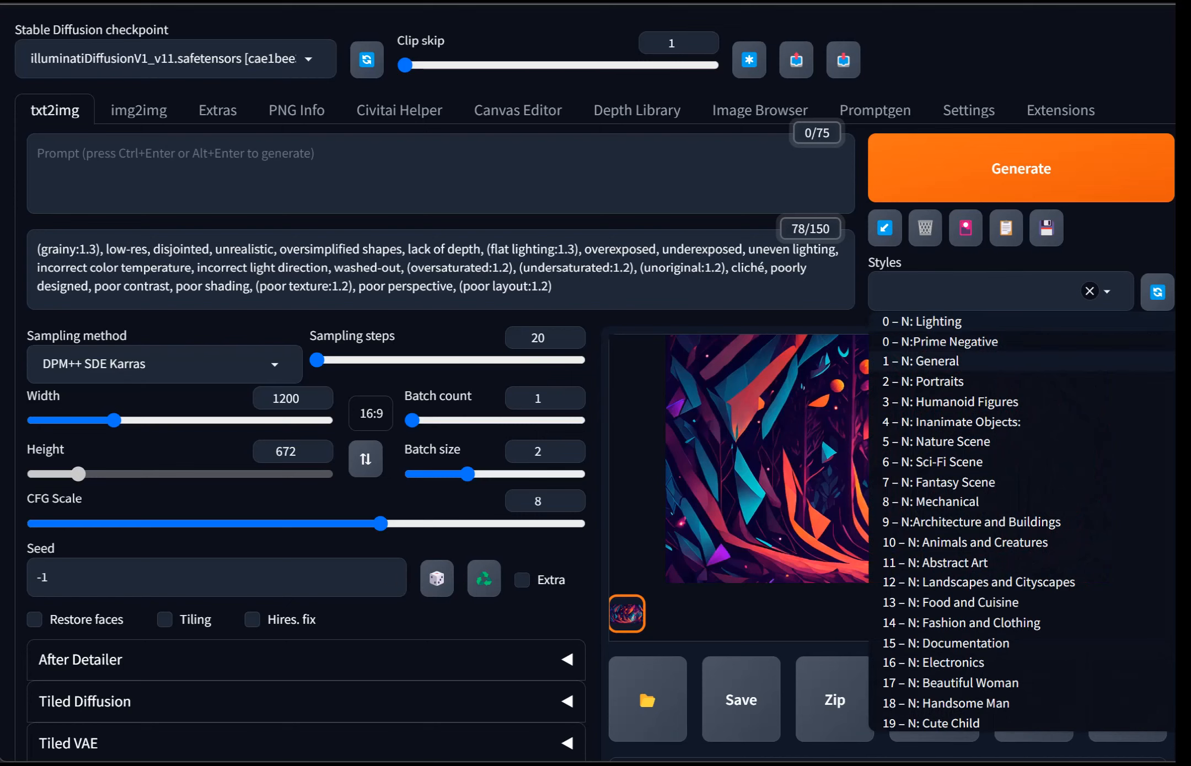
left_click(921, 361)
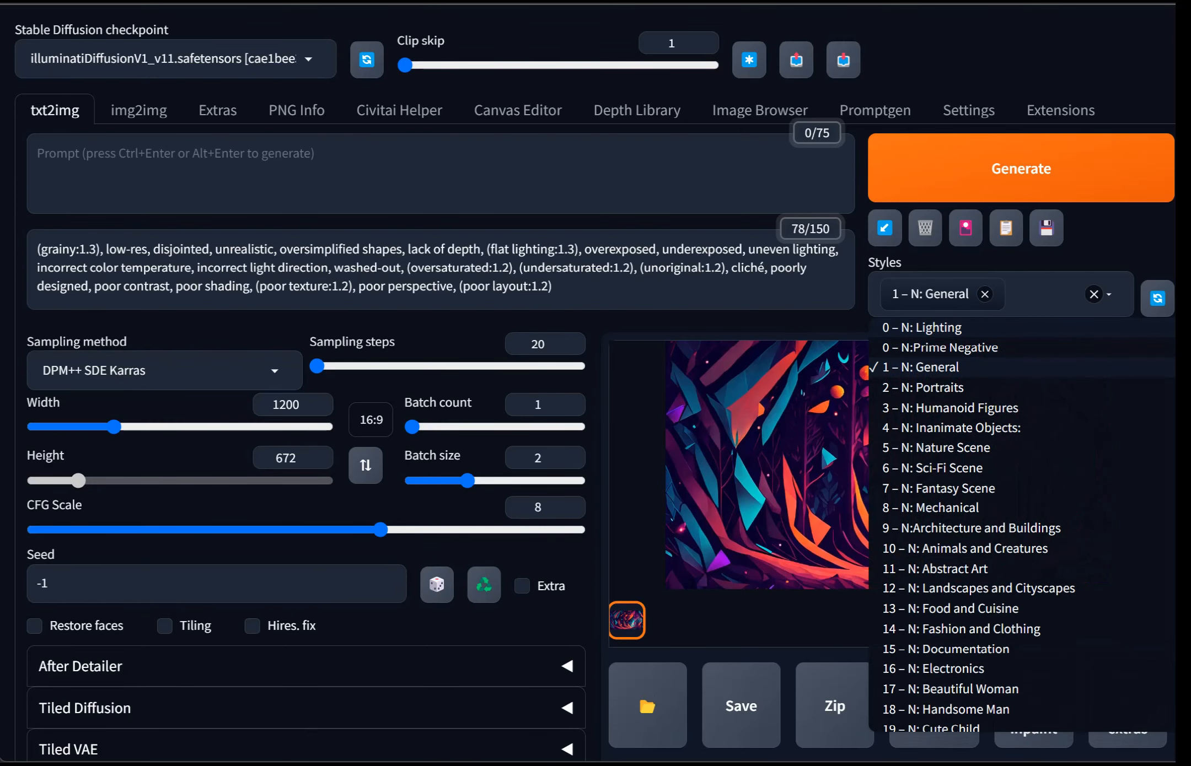
left_click(965, 262)
left_click_drag(556, 288, 35, 247)
key("BackSpace")
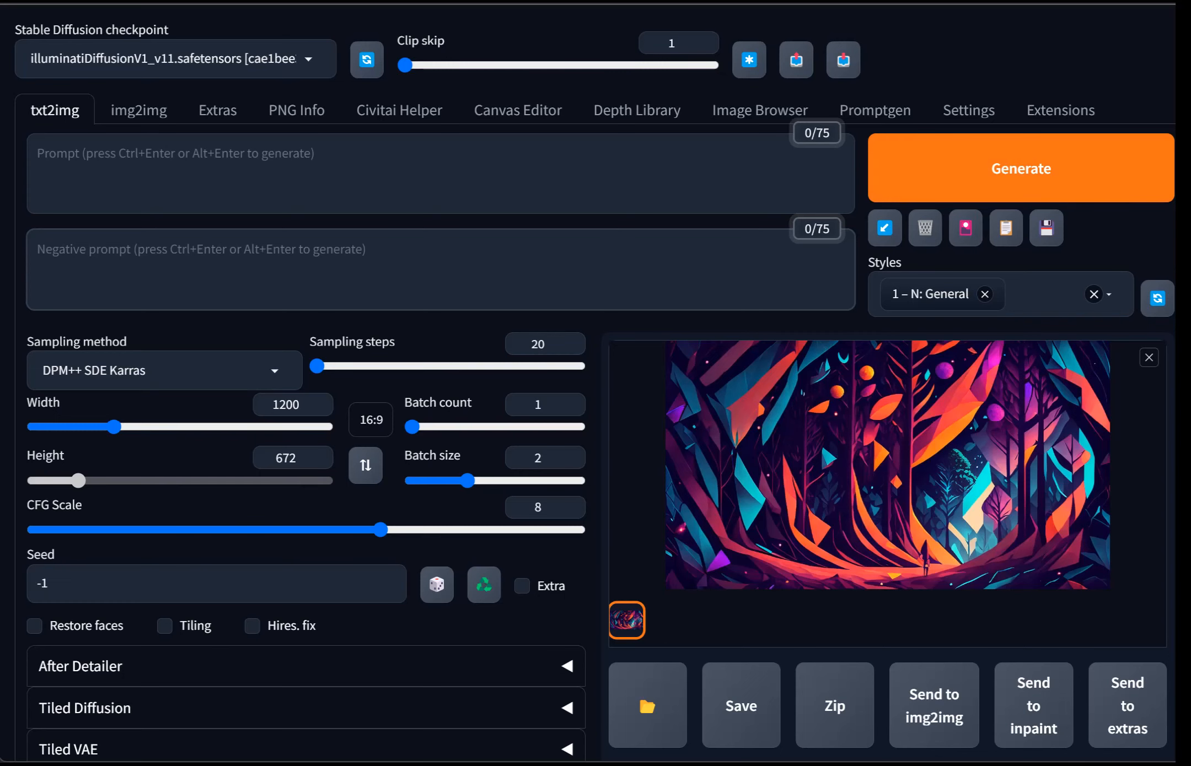
key("ctrl+Return")
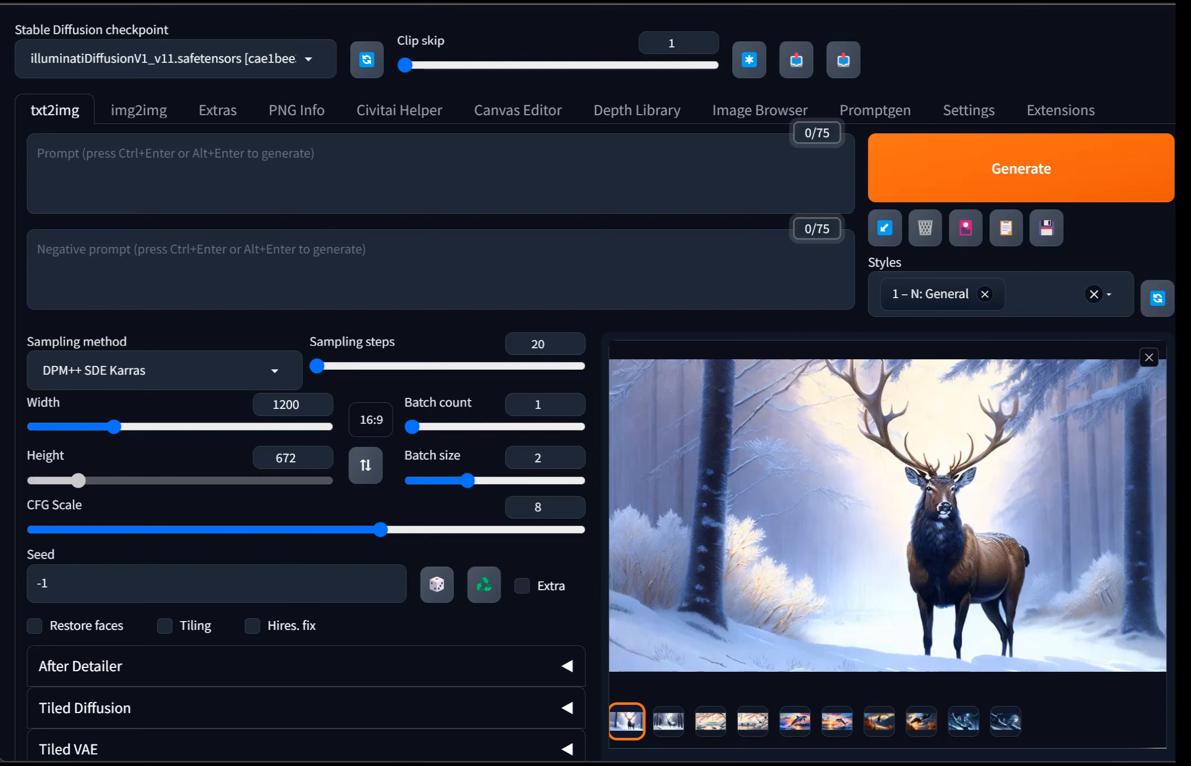
Step: Look through the generated stag, crane, dolphin and eagle images, enlarging them from the first crane image onward
left_click(668, 722)
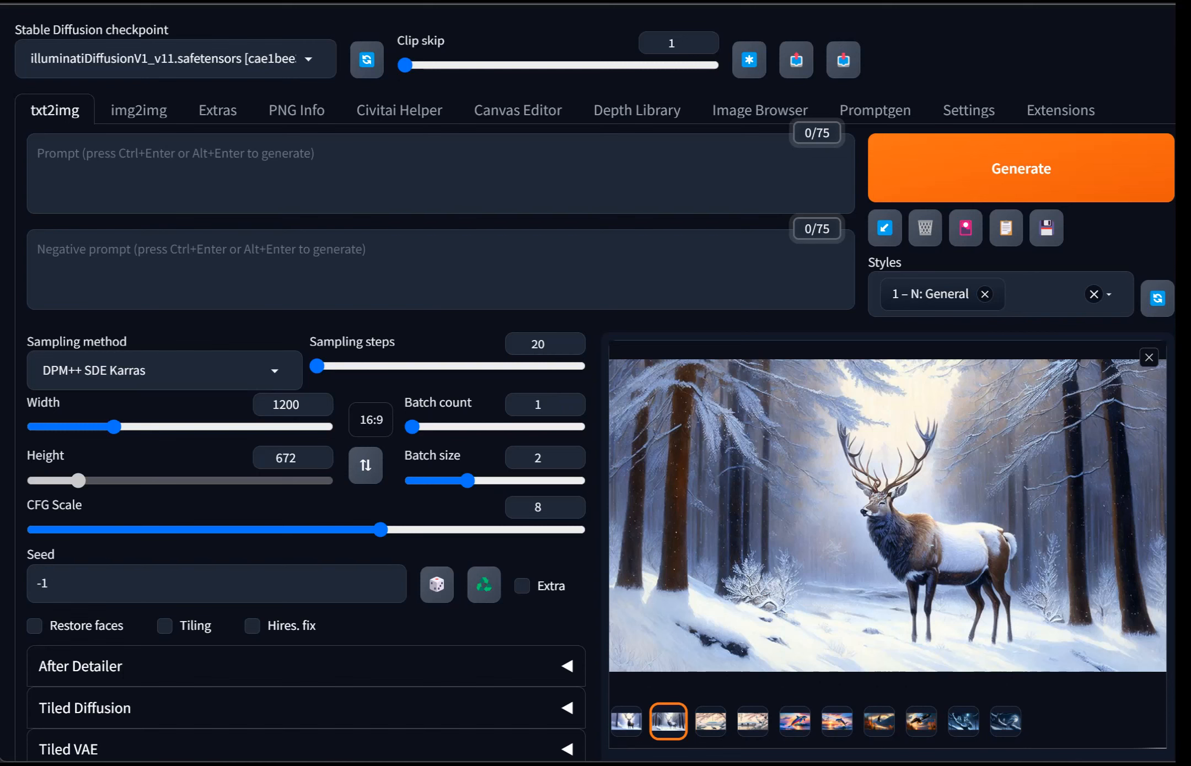
left_click(711, 722)
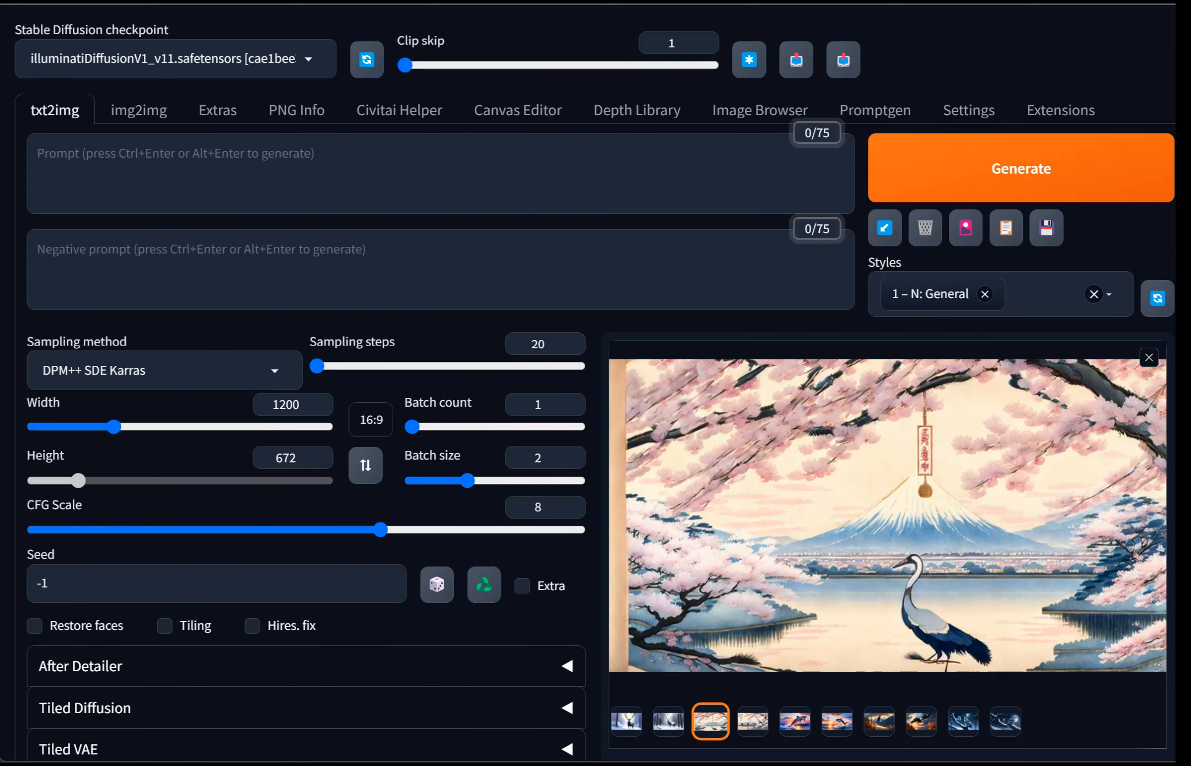
left_click(888, 515)
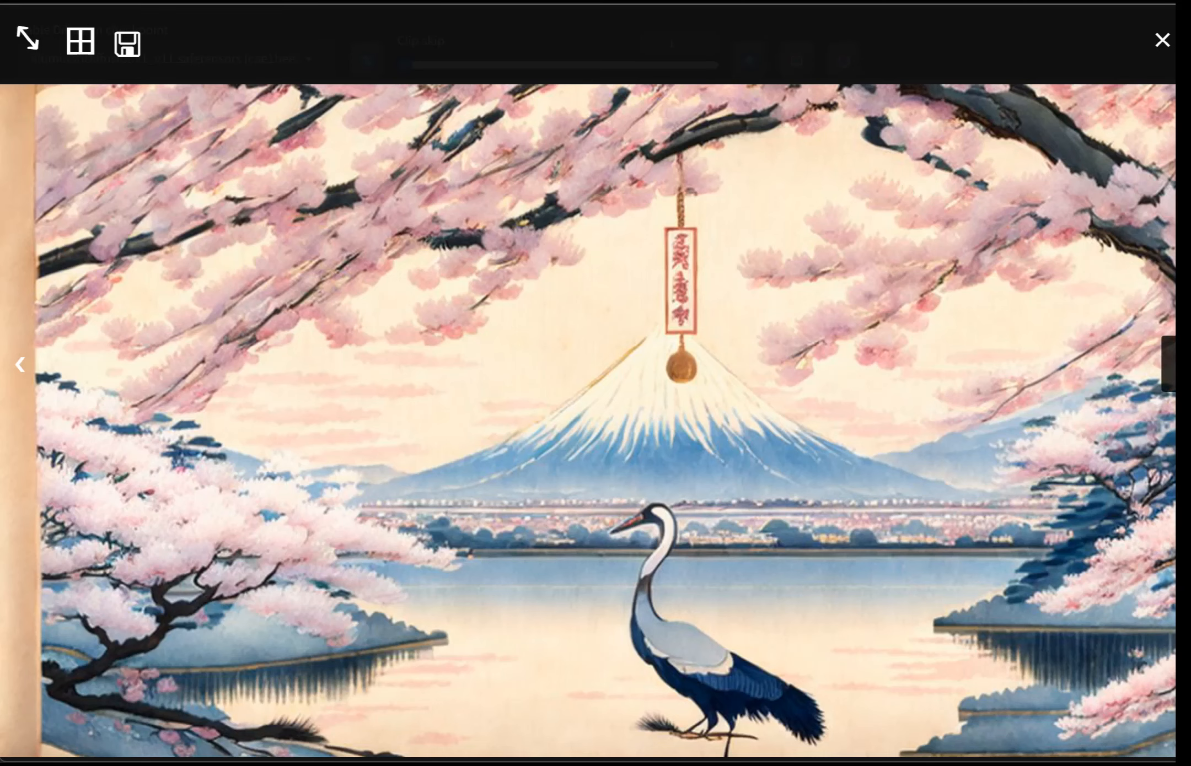
key("Right")
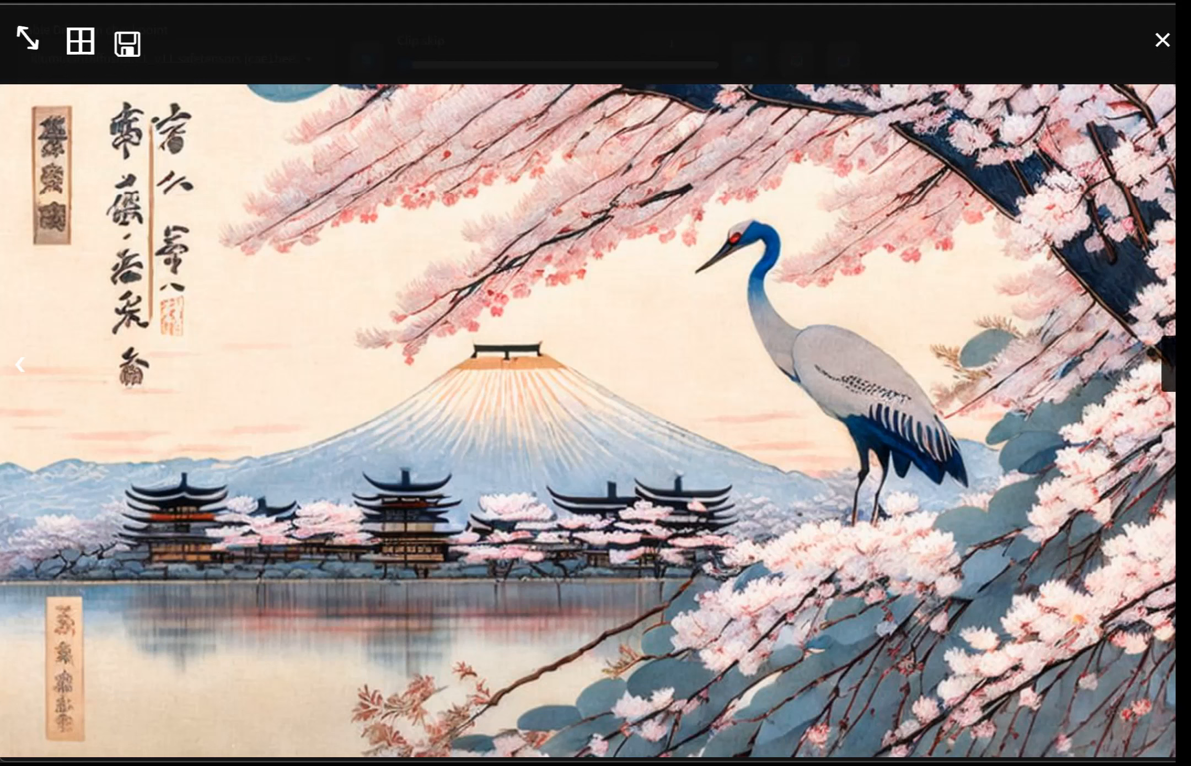
key("Right")
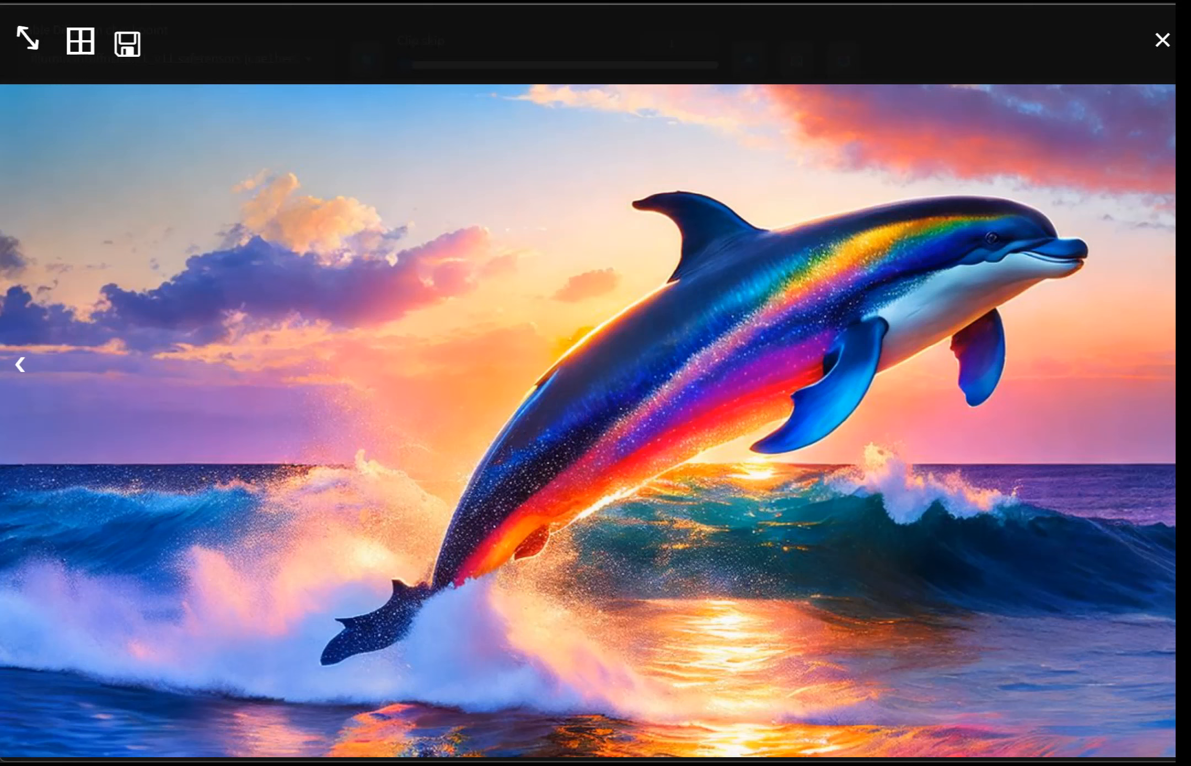
left_click(1169, 364)
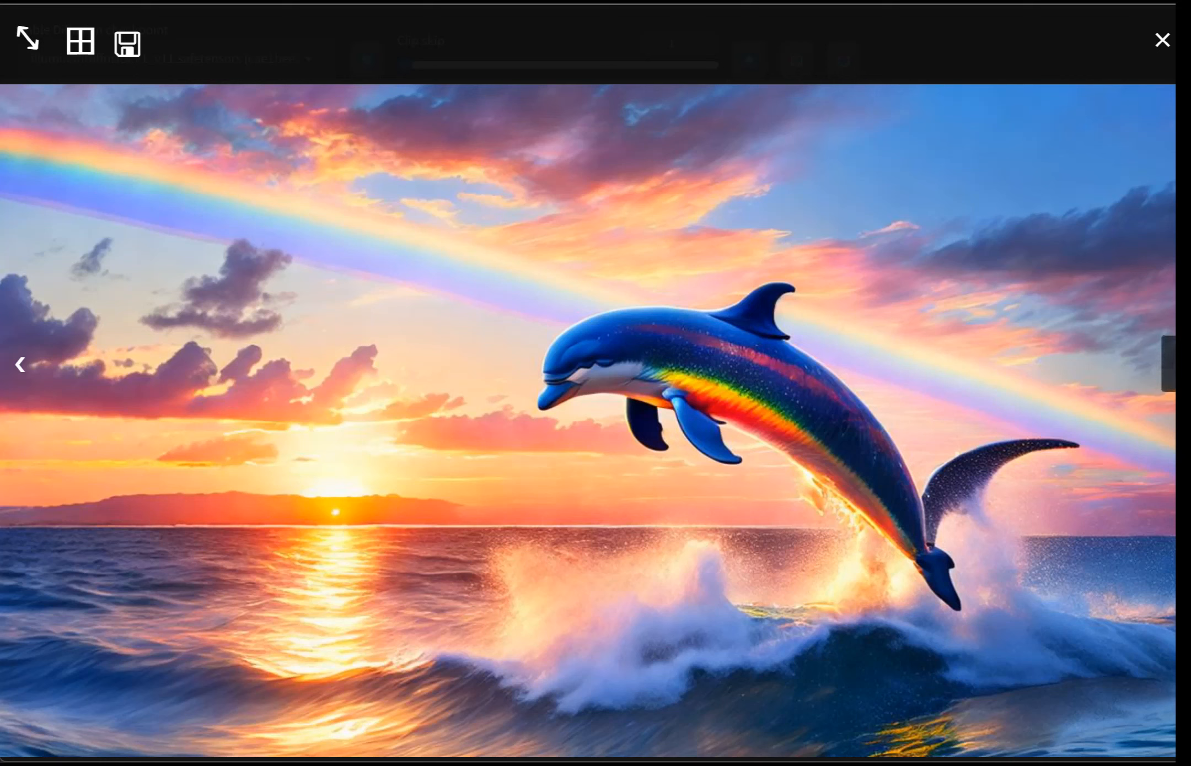
key("Right")
key("Right")
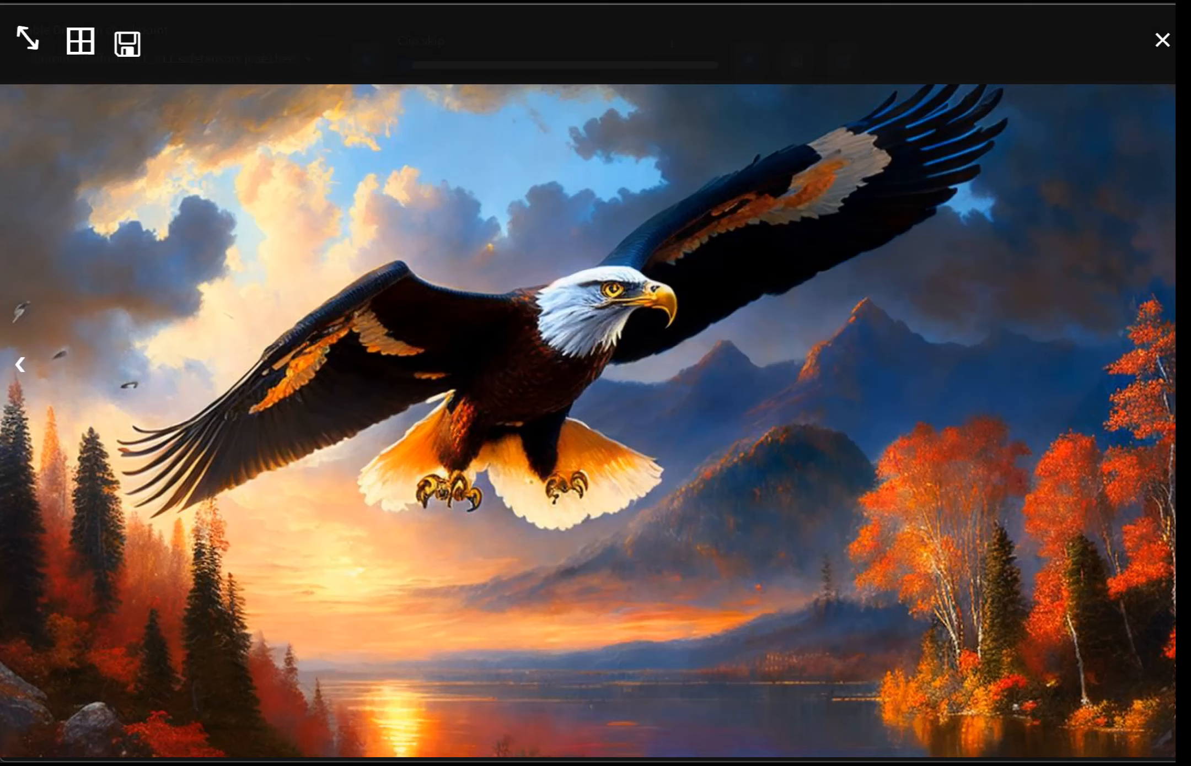
key("Escape")
Step: Enlarge and compare the two snowy night owl images at the end of the gallery
scroll(596, 386, "down", 3)
left_click(741, 616)
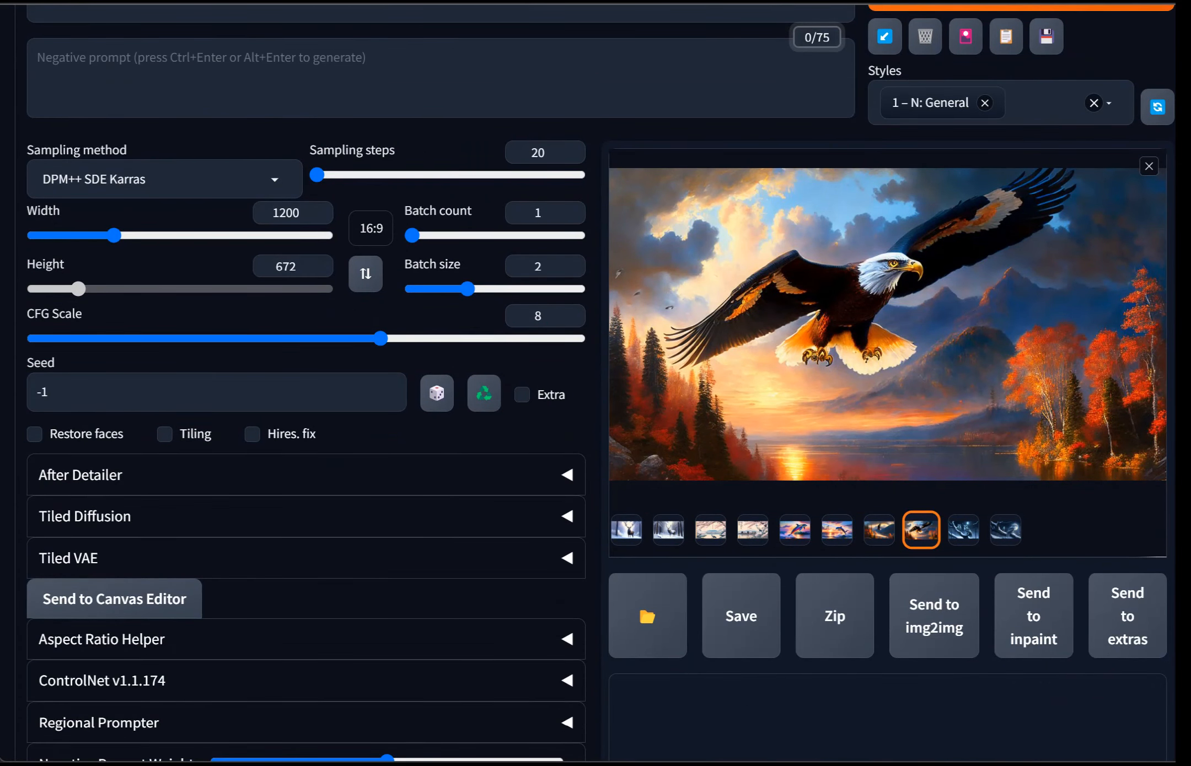
left_click(963, 530)
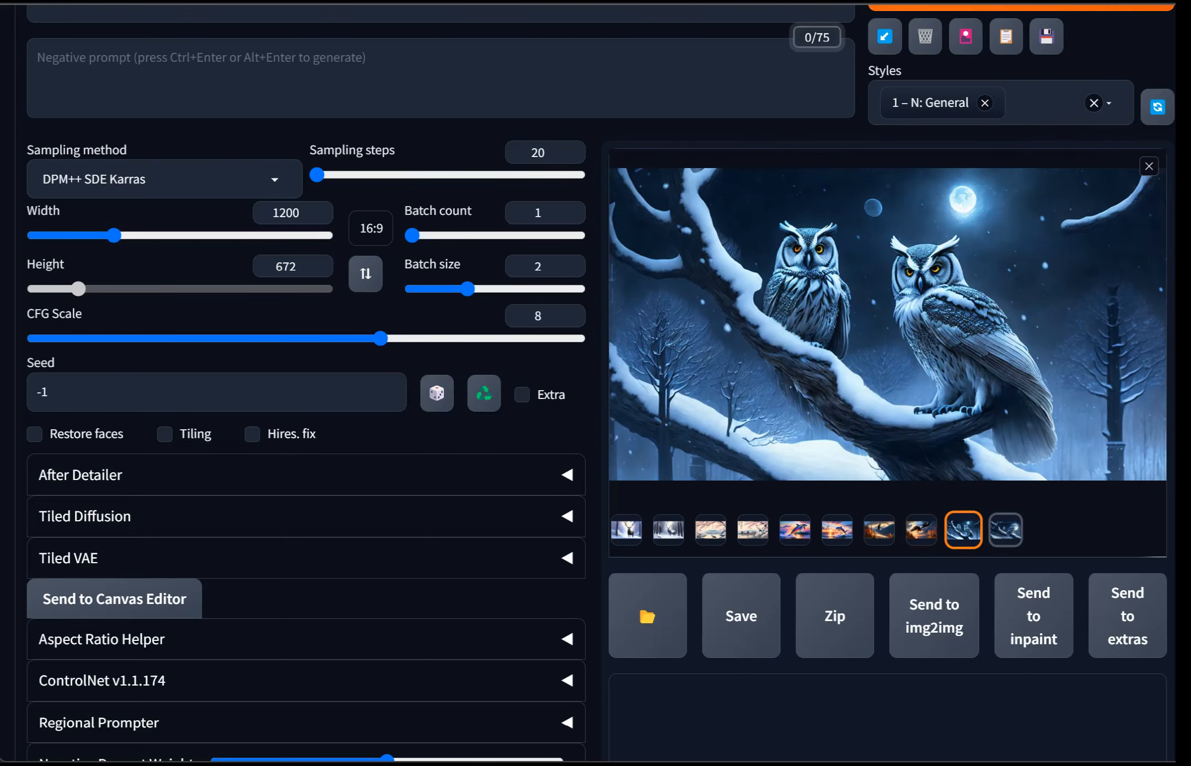
left_click(959, 397)
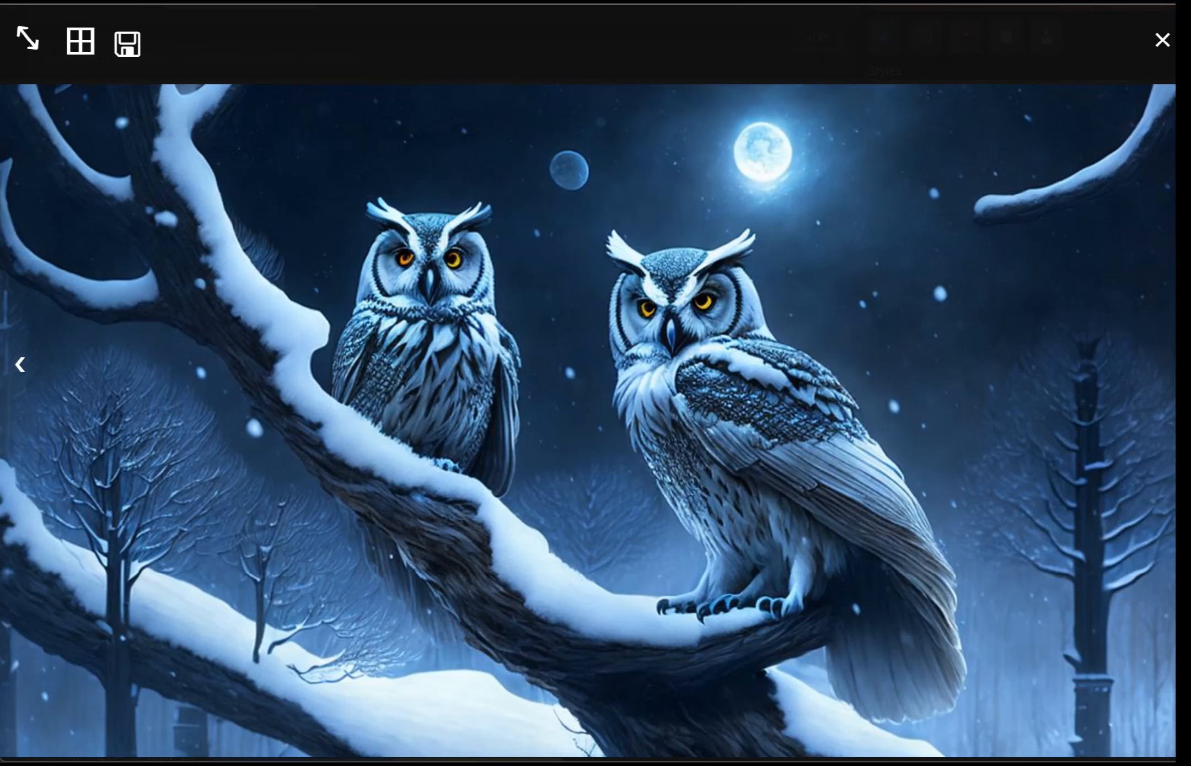
key("Right")
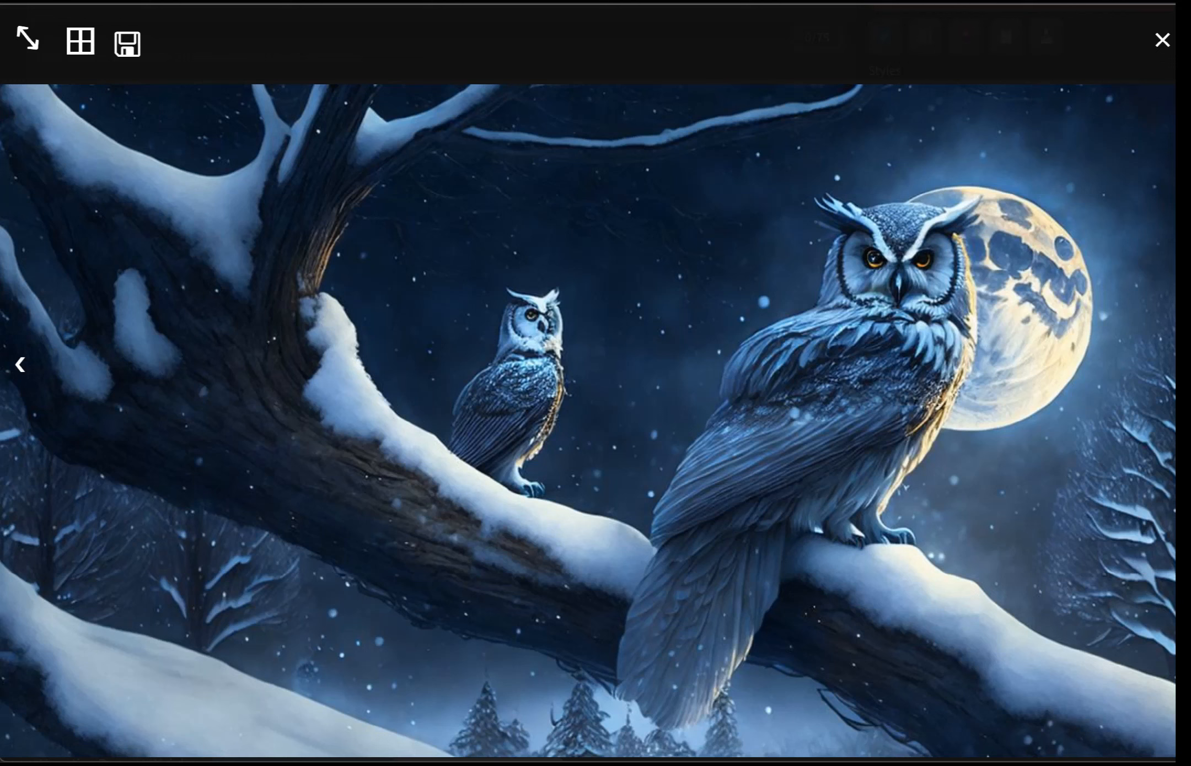
key("Escape")
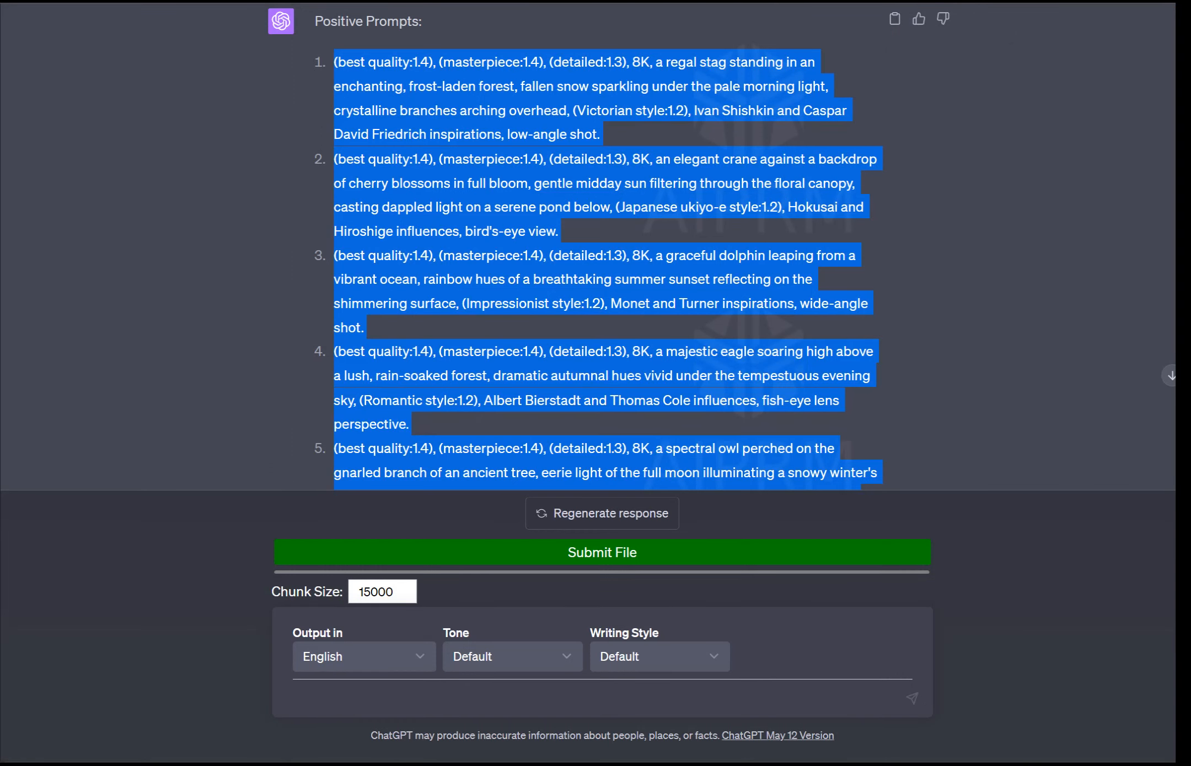
Step: Reread the five positive prompts in the ChatGPT answer and highlight "crystalline branches arching overhead" in the stag prompt
scroll(602, 248, "up", 1)
scroll(602, 249, "down", 1)
scroll(602, 248, "down", 2)
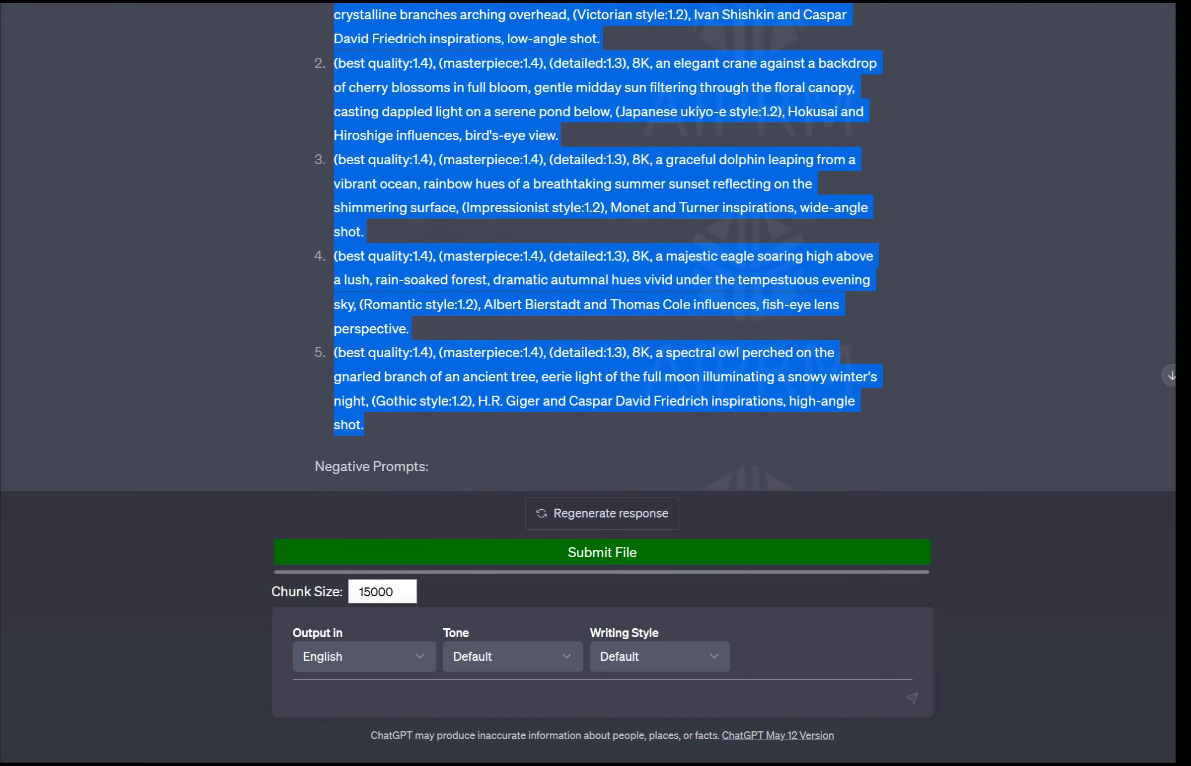
scroll(602, 248, "up", 2)
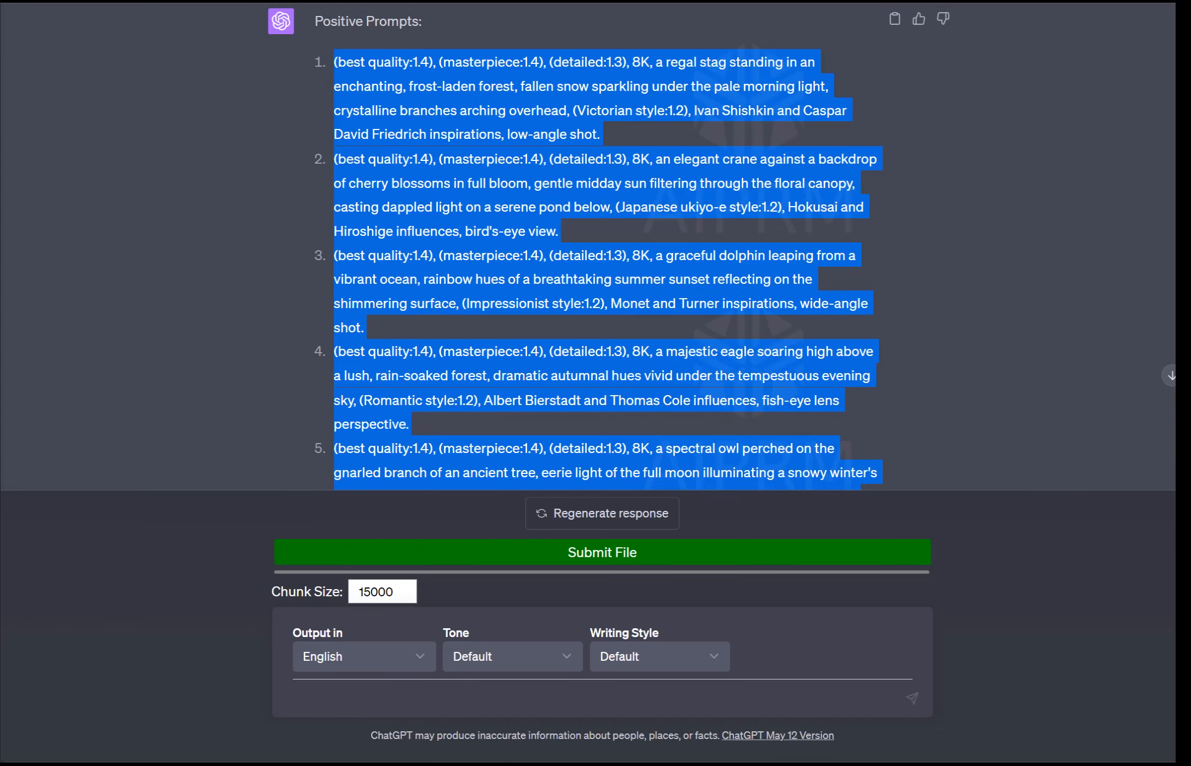
left_click(608, 270)
scroll(609, 246, "down", 2)
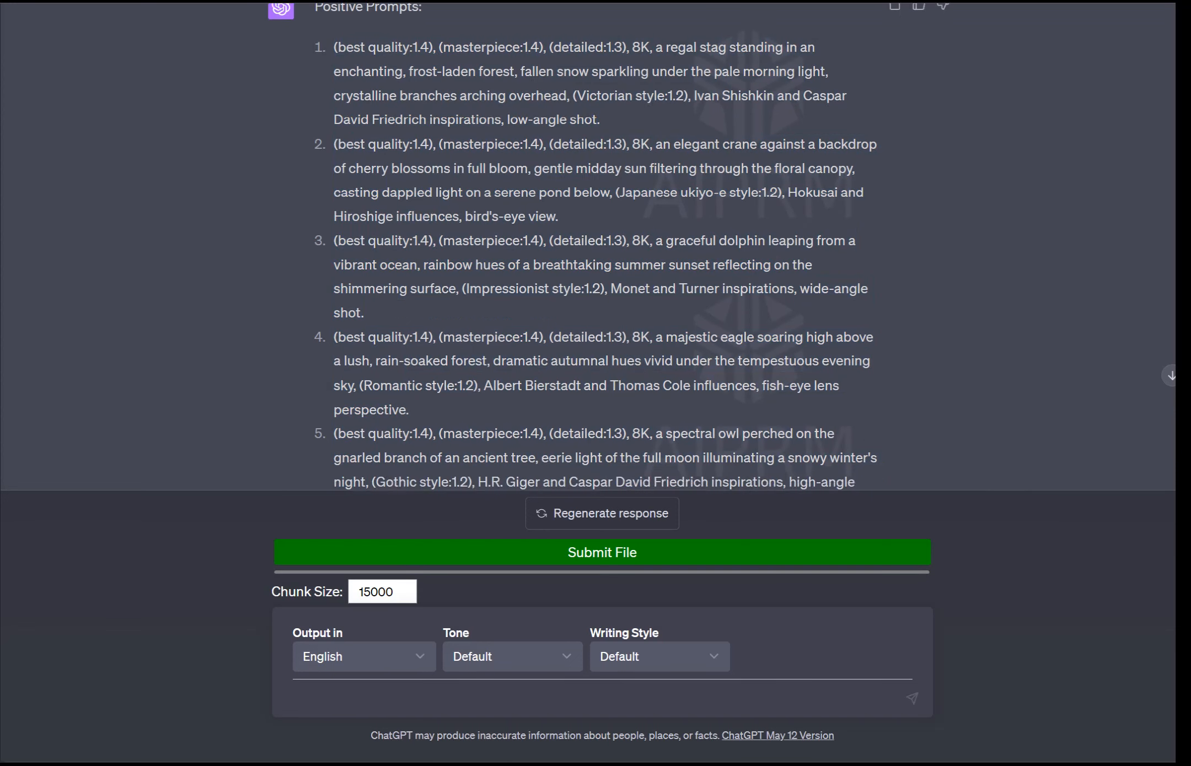
scroll(609, 246, "up", 2)
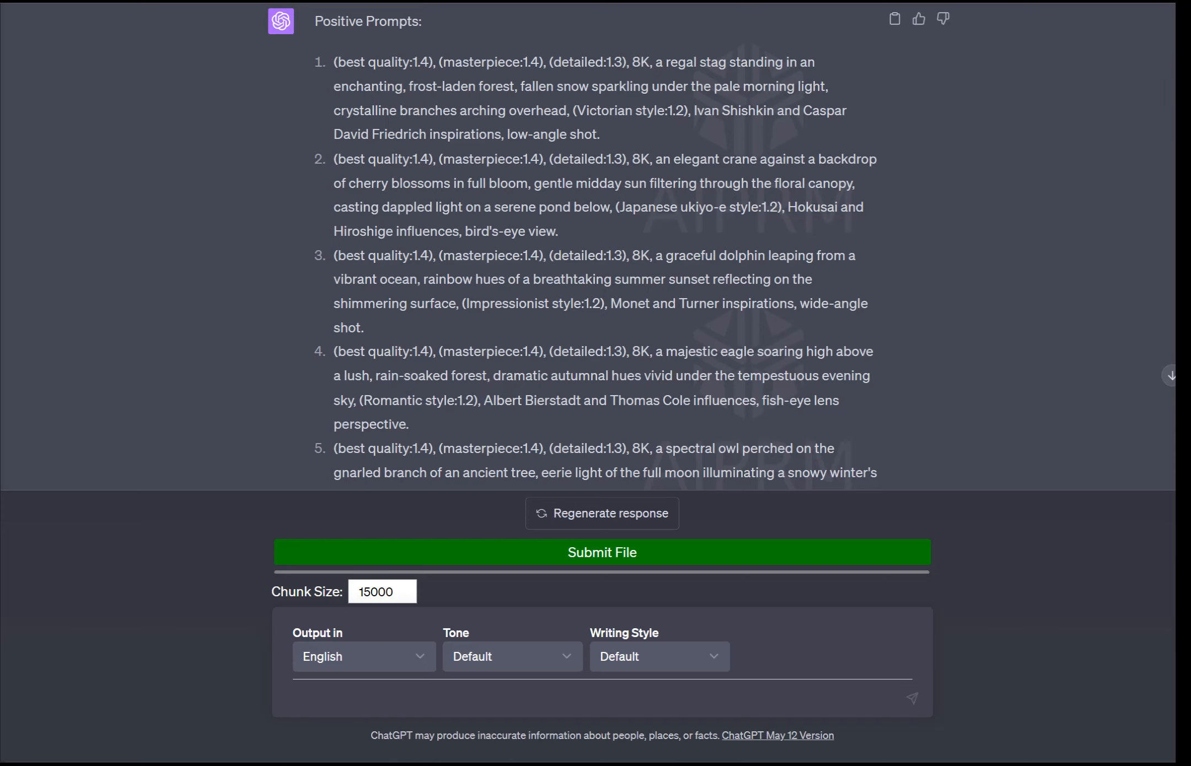
left_click_drag(666, 61, 726, 62)
left_click(667, 63)
left_click_drag(334, 110, 567, 111)
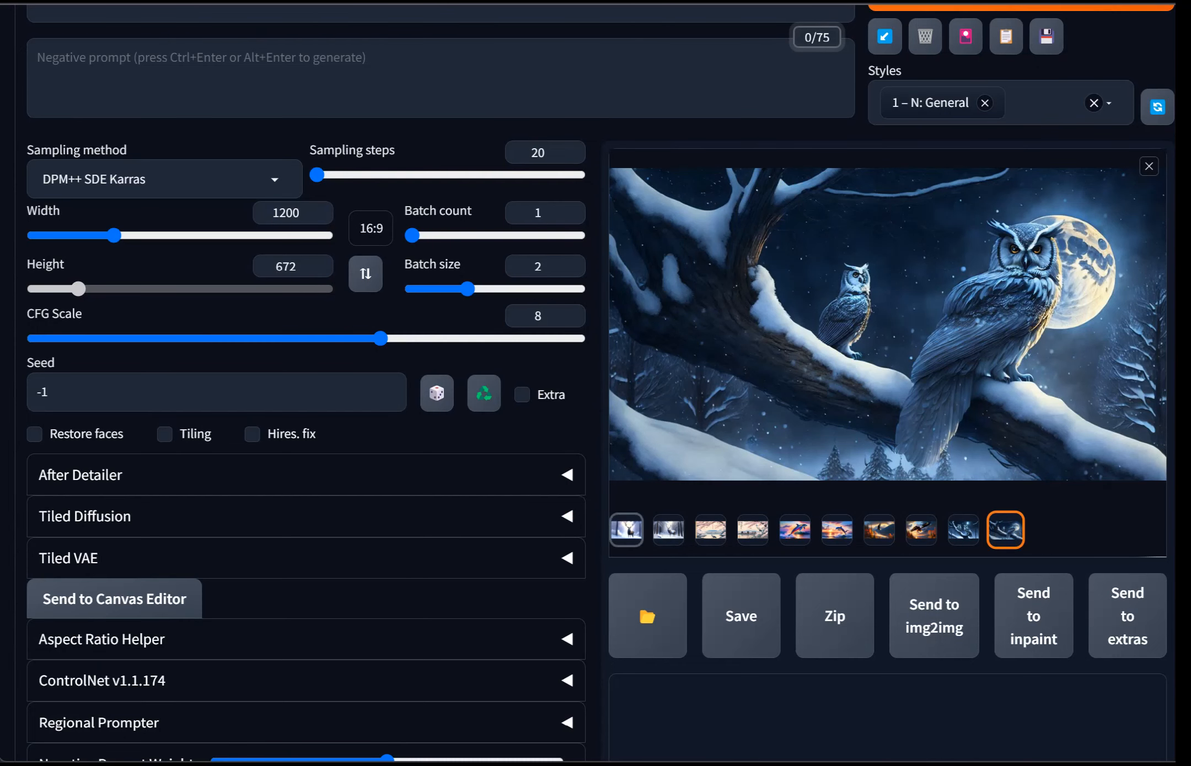
Step: Return to Stable Diffusion and enlarge the second stag image to compare it with its prompt
left_click(626, 530)
left_click(669, 530)
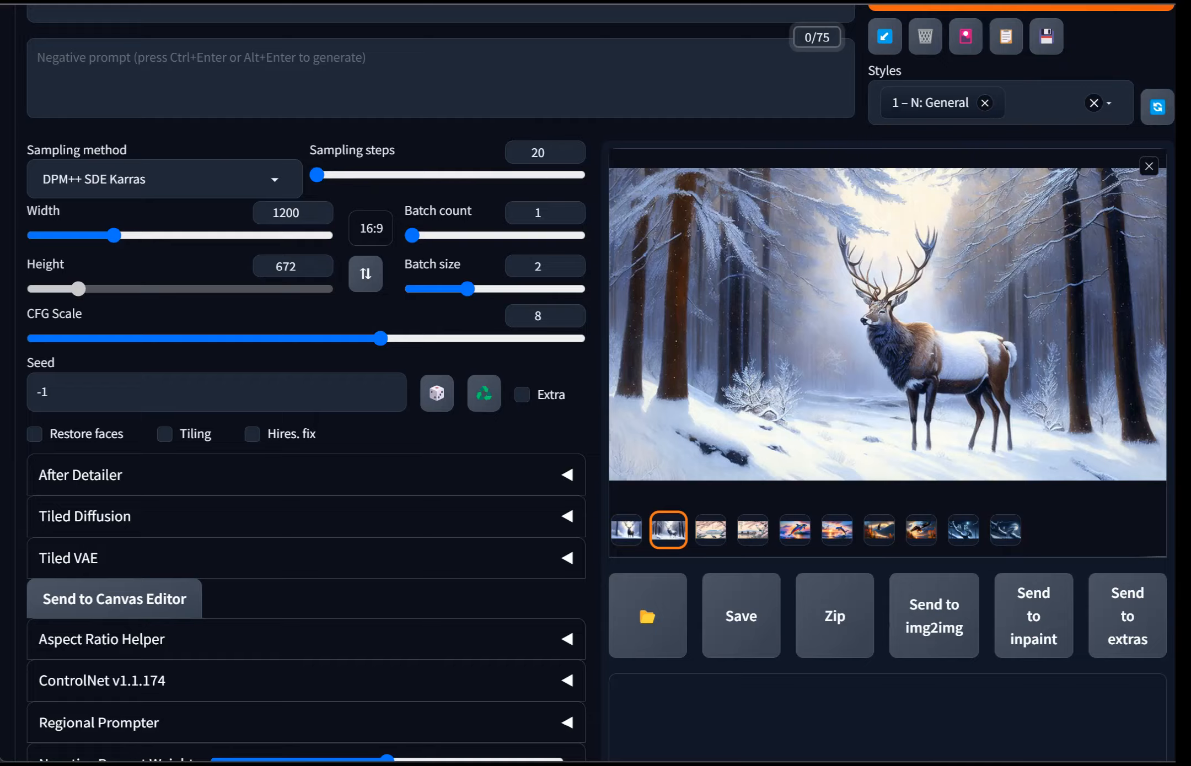
left_click(888, 325)
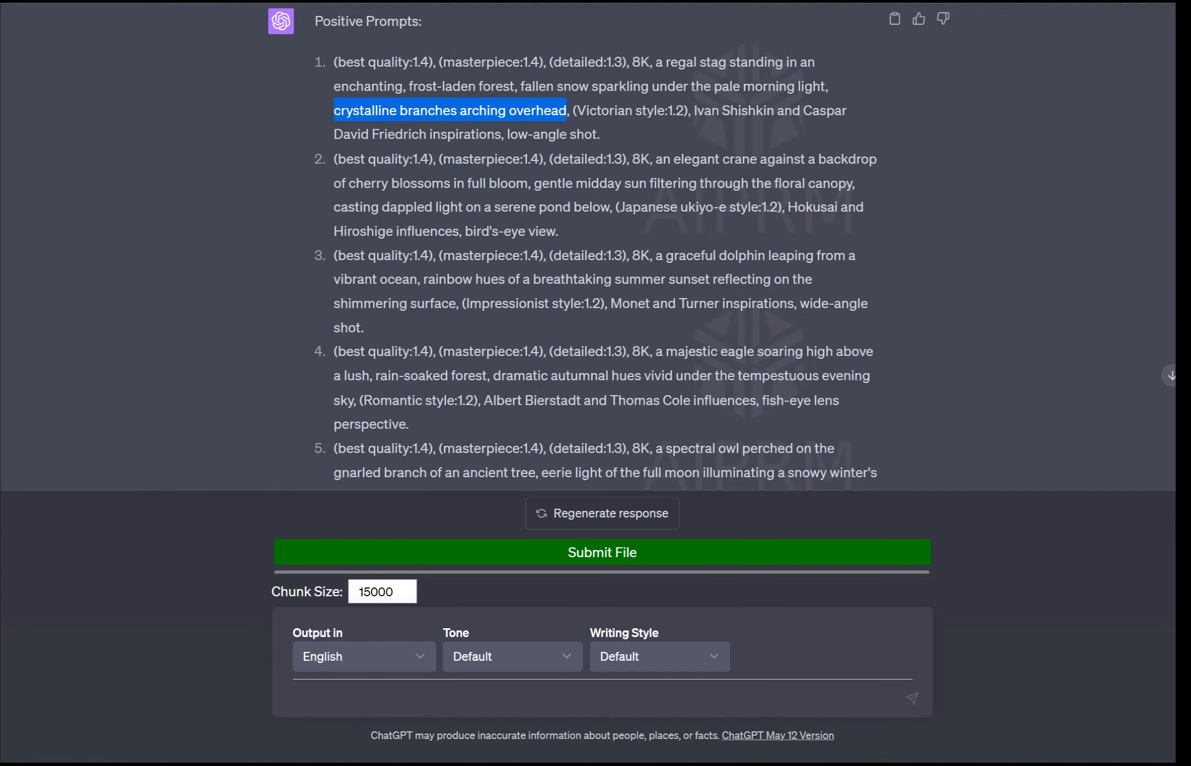
Step: Read further through the ChatGPT prompts, highlighting the artist influences and fish-eye lens wording in the eagle prompt
scroll(601, 248, "down", 5)
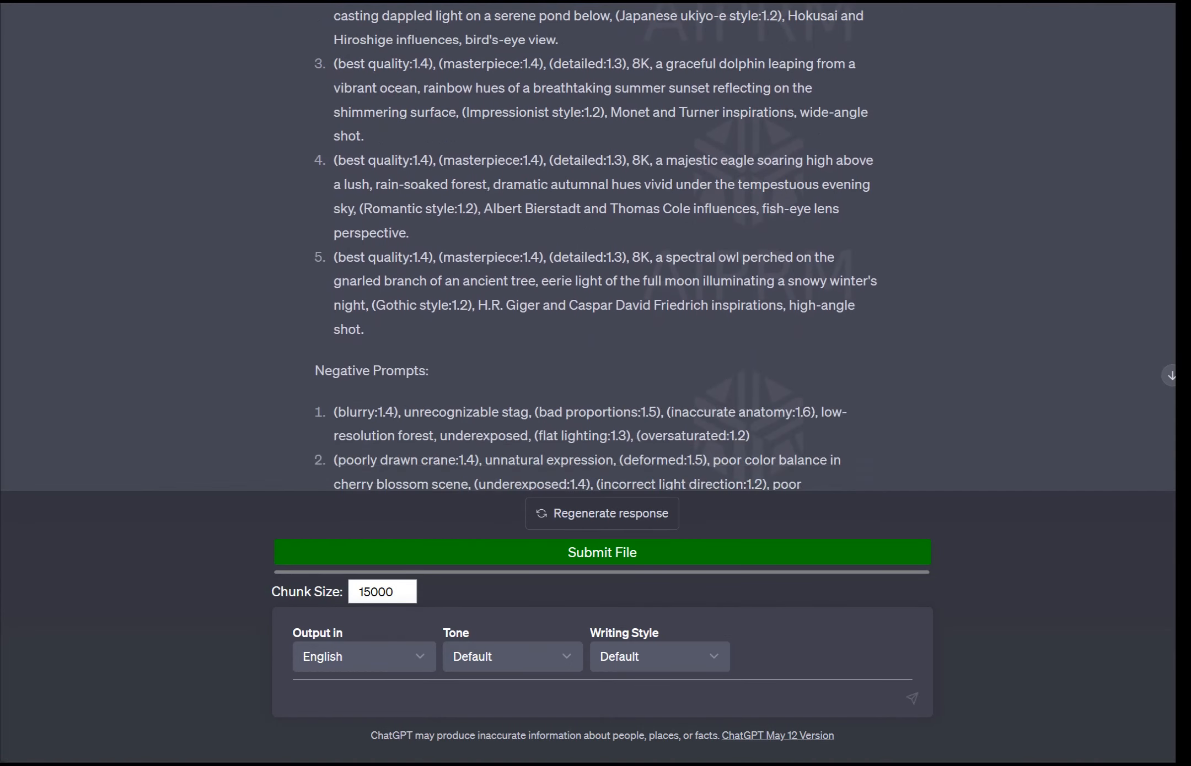
scroll(601, 249, "up", 2)
left_click_drag(482, 208, 841, 208)
left_click(841, 210)
scroll(595, 245, "down", 3)
scroll(595, 245, "up", 10)
scroll(595, 246, "down", 2)
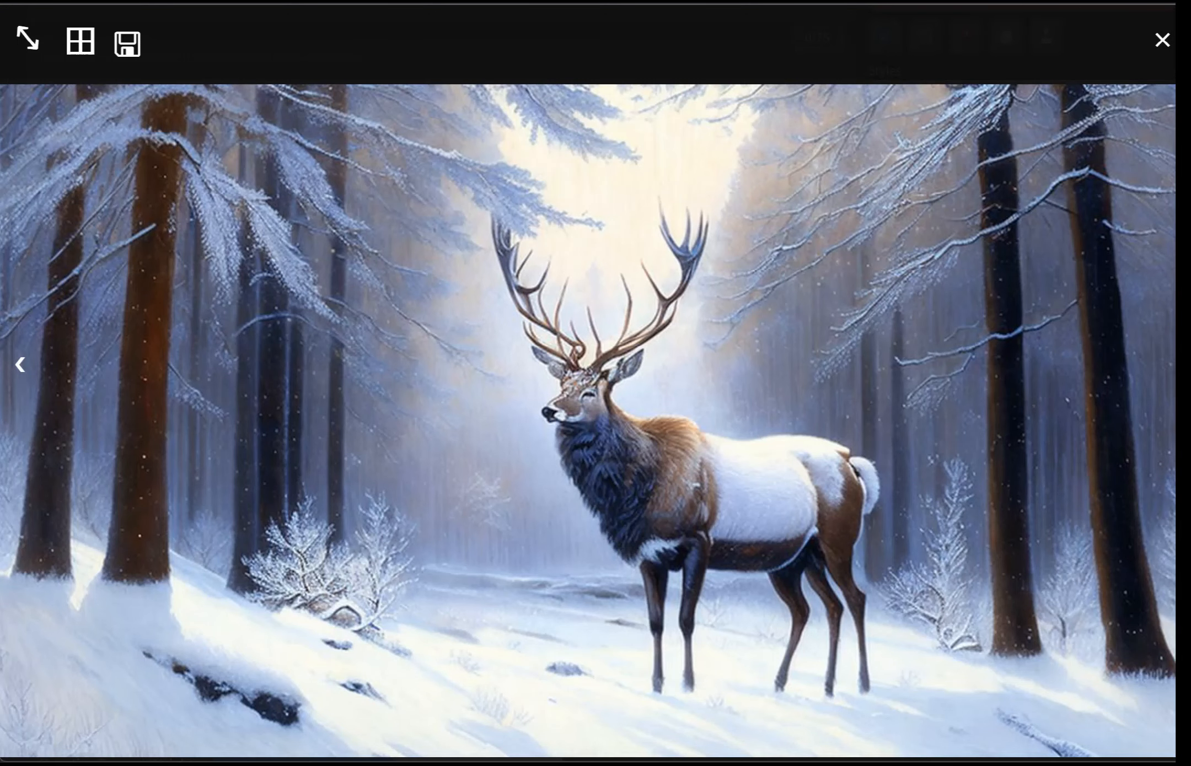
Step: Close the enlarged stag image, then expand the Regional Prompter settings and activate the extension
key("Escape")
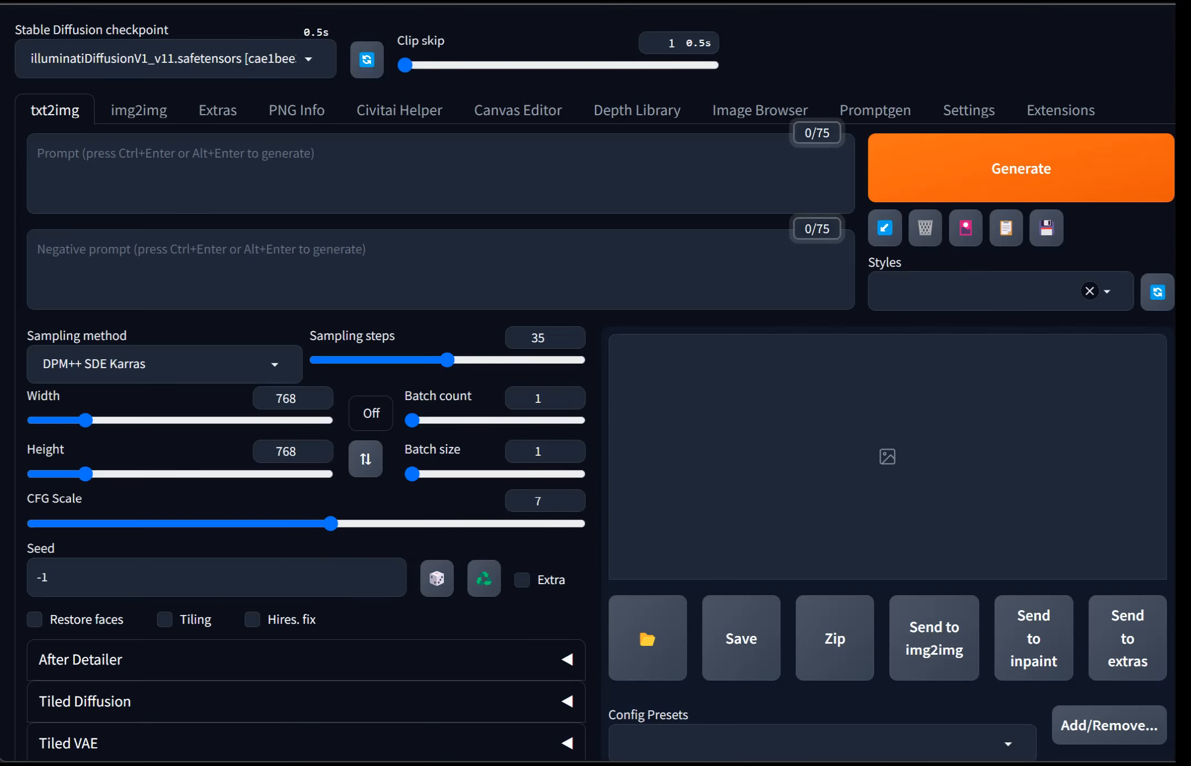
scroll(596, 386, "down", 5)
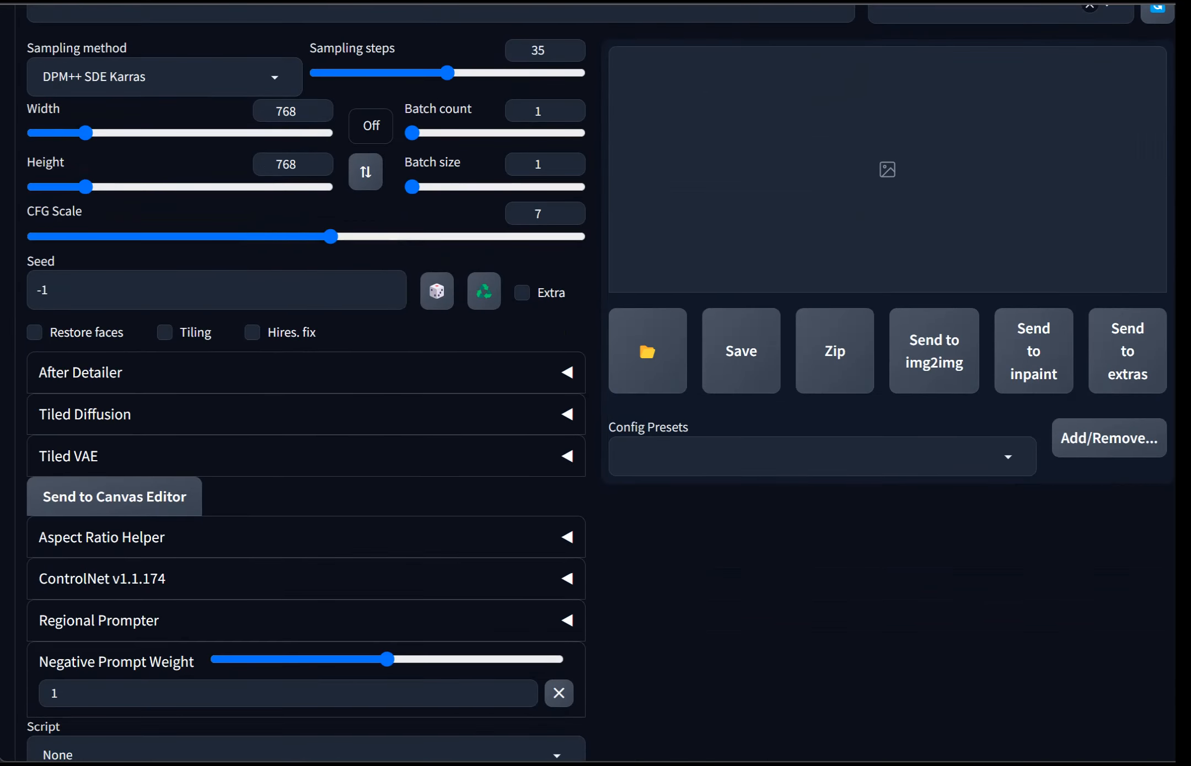
left_click(567, 620)
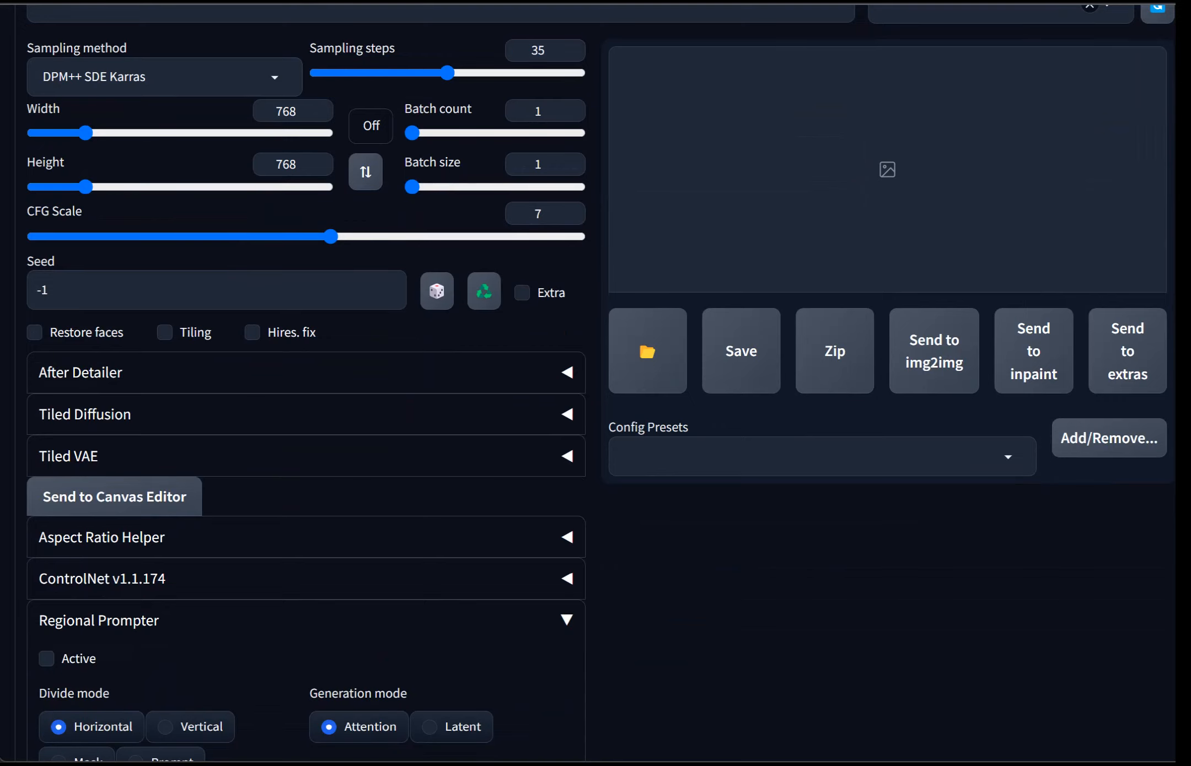
scroll(595, 386, "down", 4)
scroll(596, 386, "up", 7)
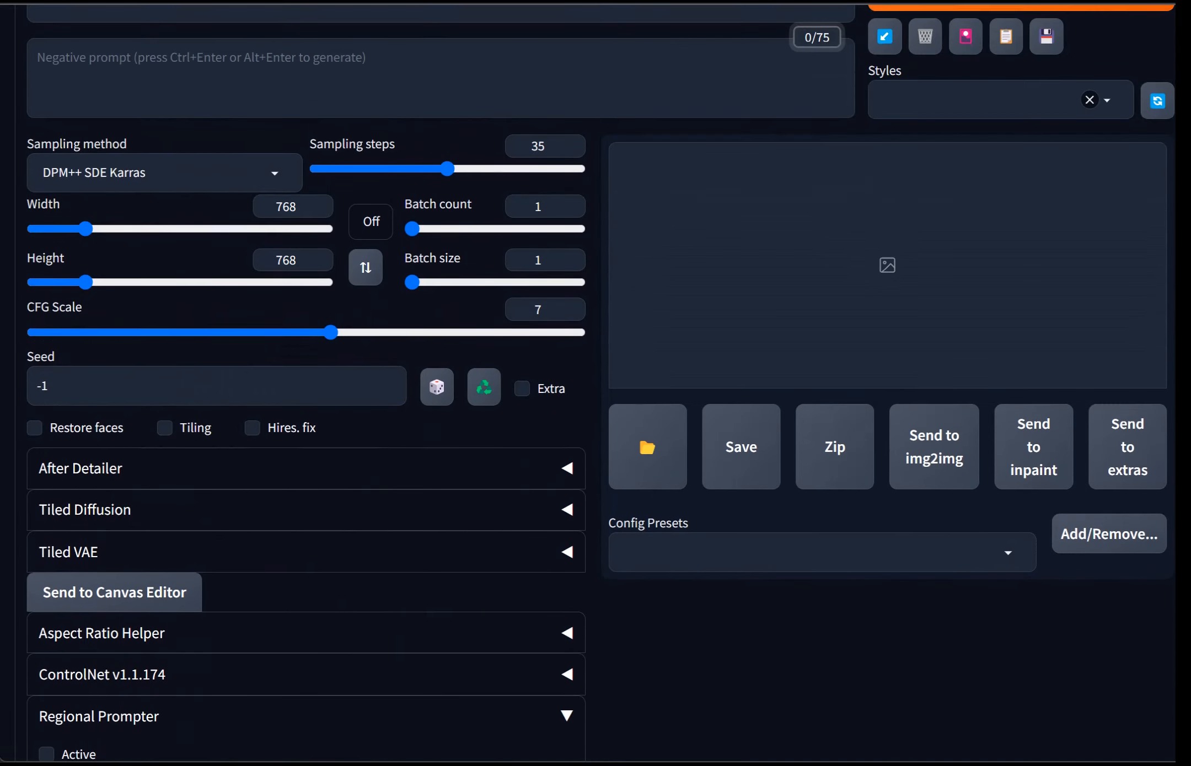
scroll(551, 499, "up", 2)
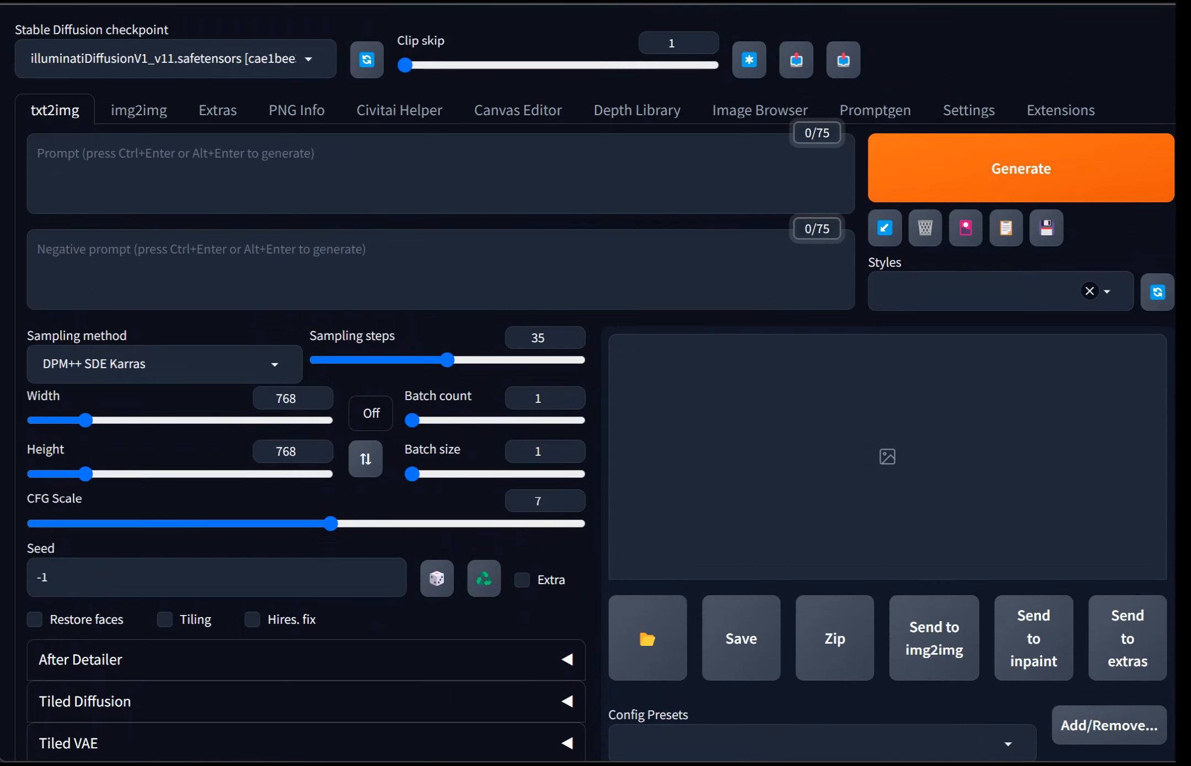
scroll(596, 386, "down", 13)
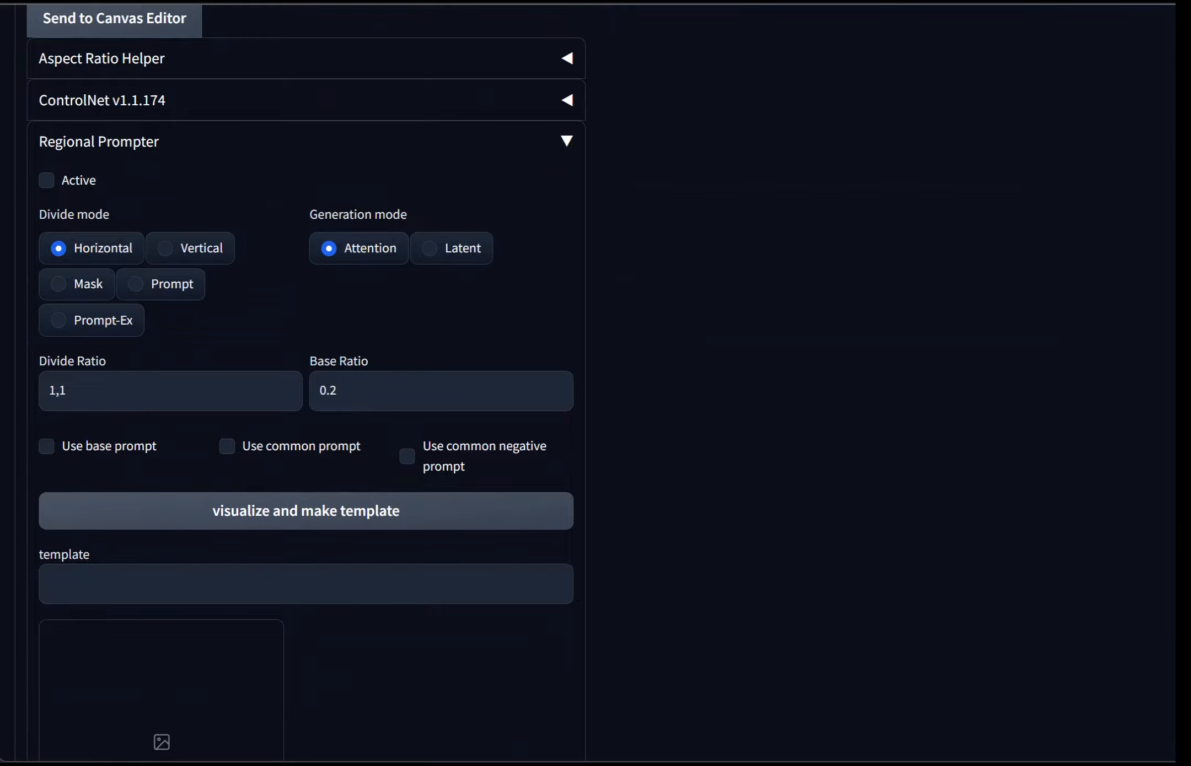
left_click(46, 180)
scroll(595, 386, "up", 3)
scroll(595, 386, "down", 2)
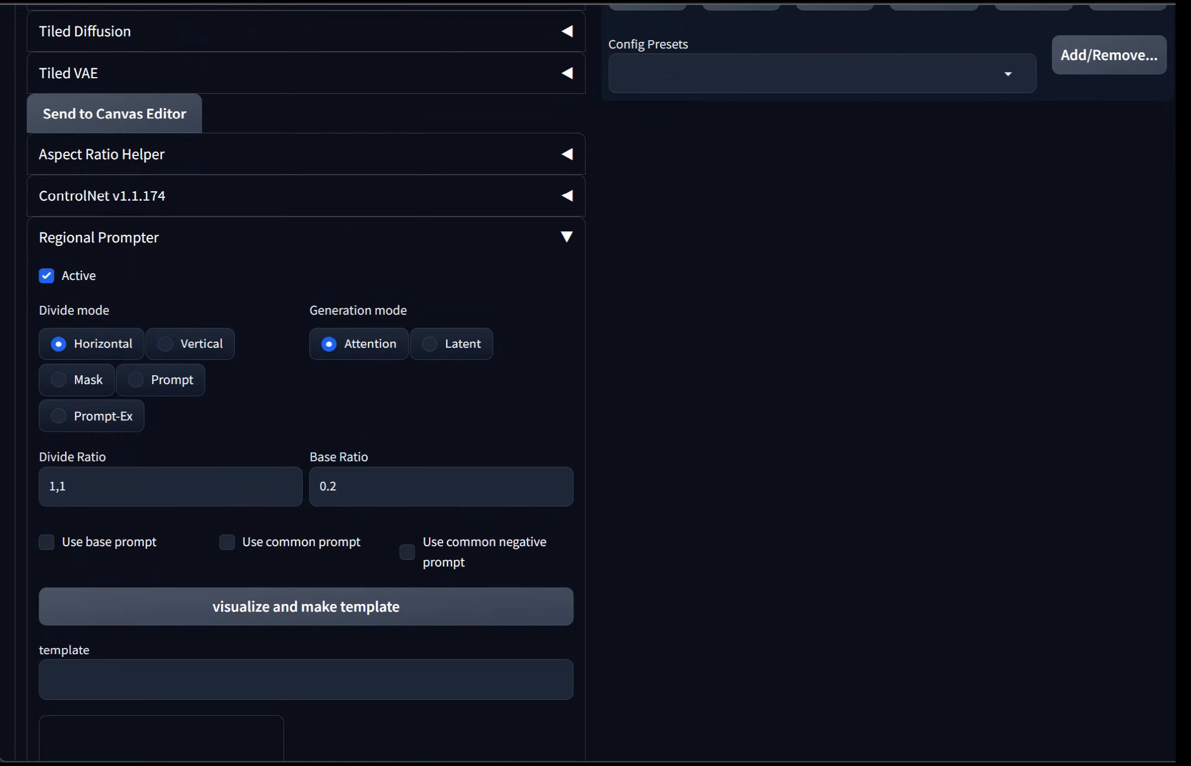
Step: Set the generated image's height to 992
scroll(595, 386, "up", 8)
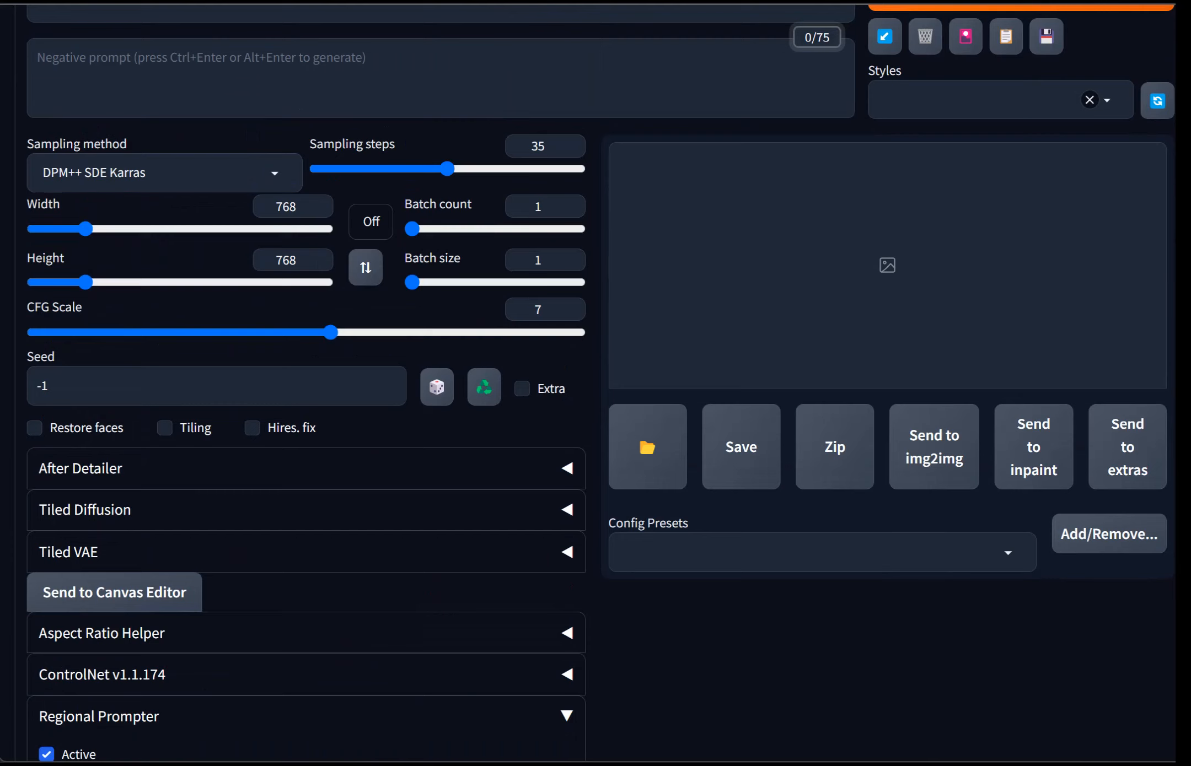
left_click(296, 206)
key("ctrl+a")
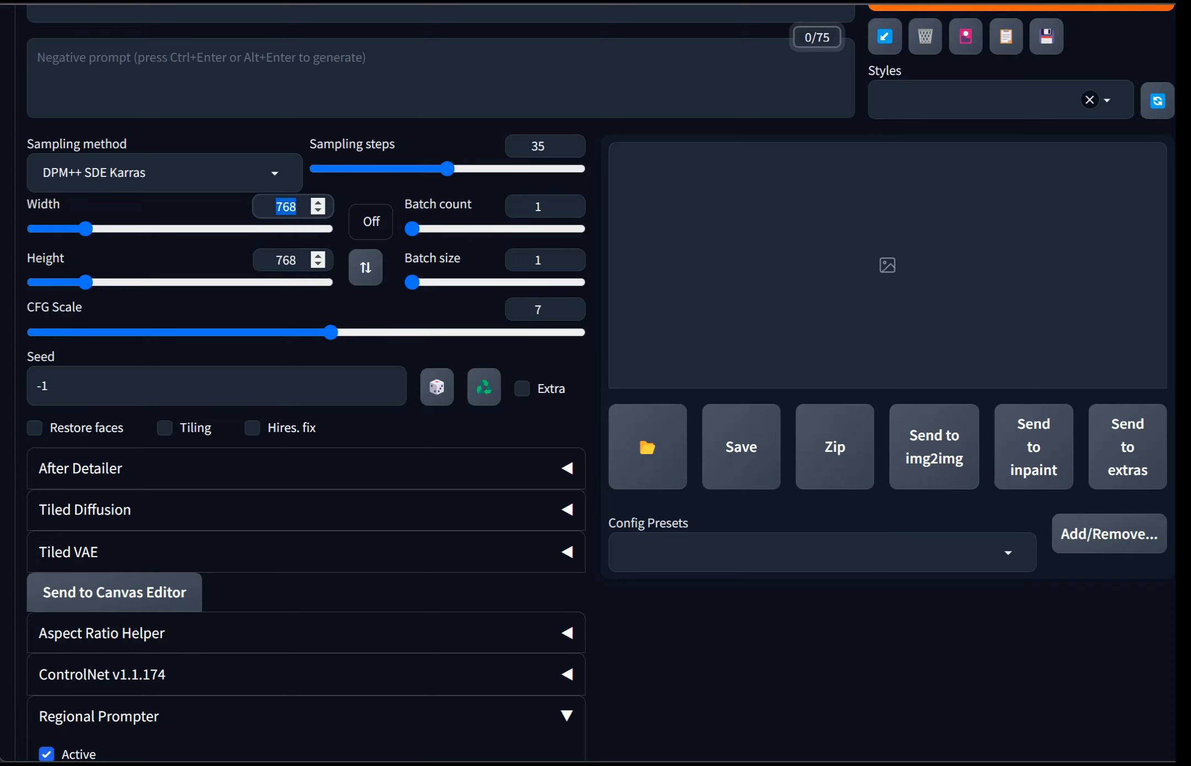
key("Tab")
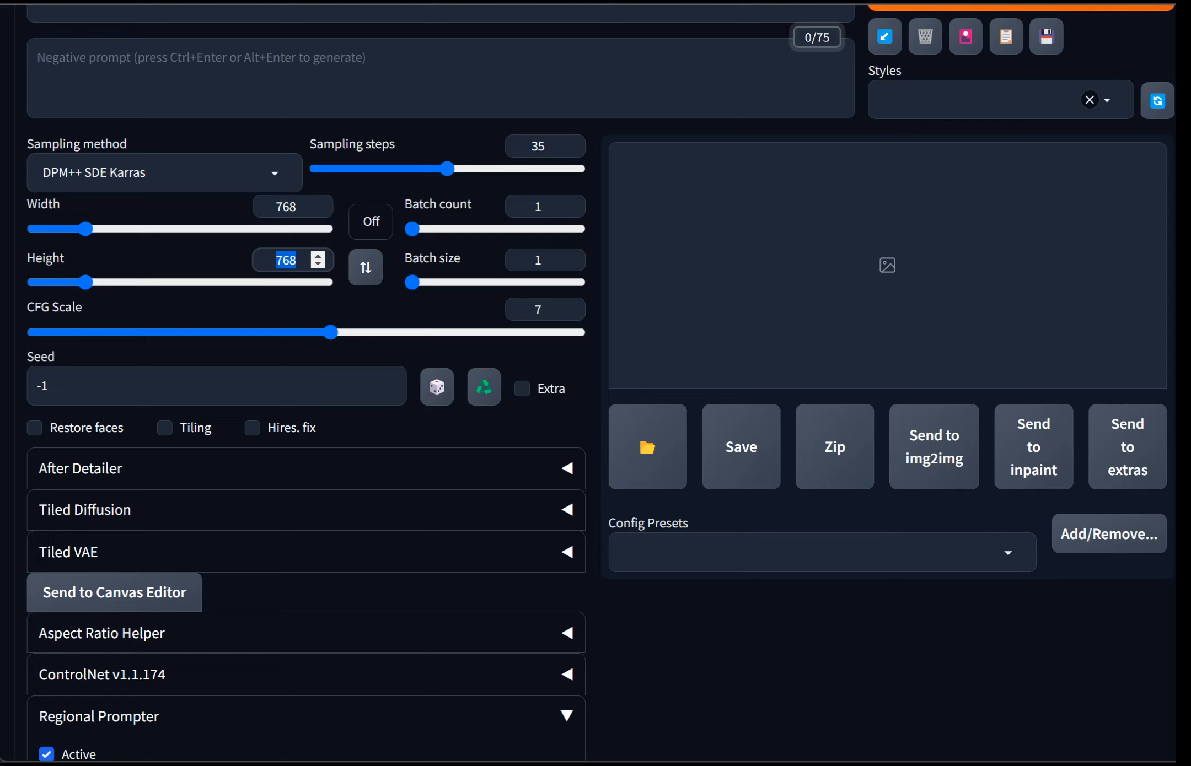
type("992")
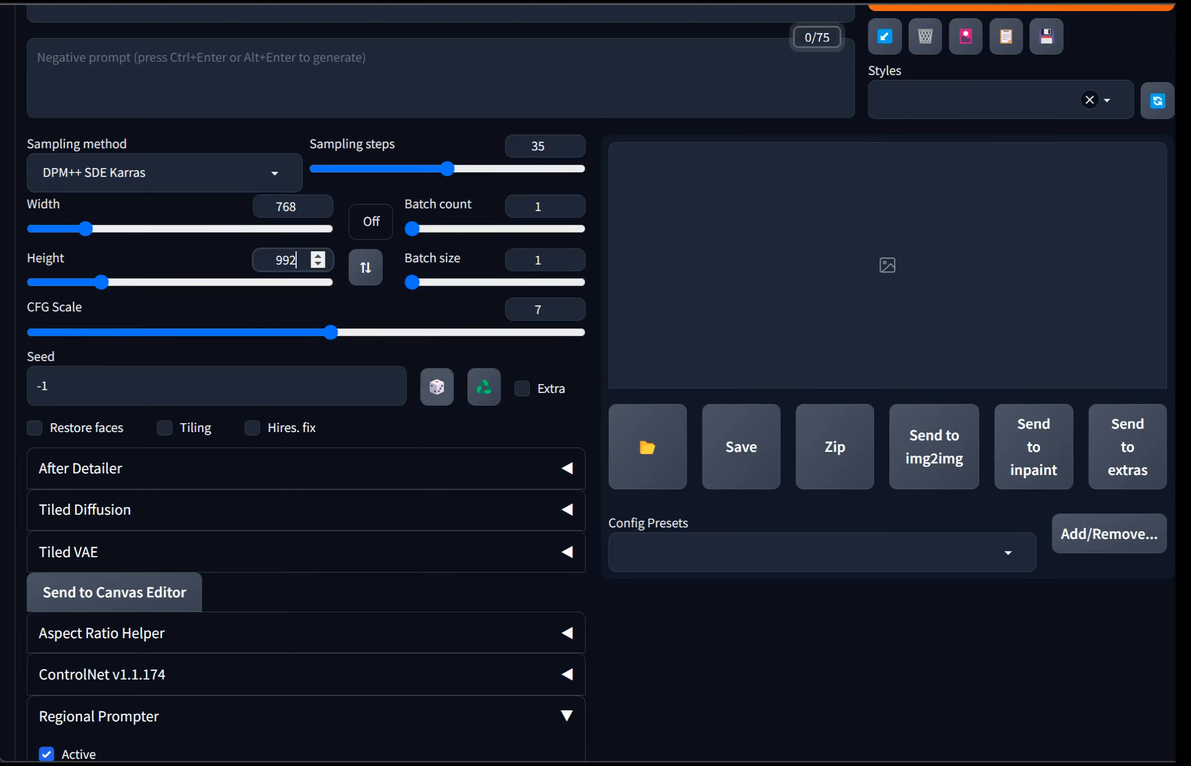
Step: Try a divide ratio of .6,1,1 in Regional Prompter and regenerate the region template
scroll(595, 383, "down", 10)
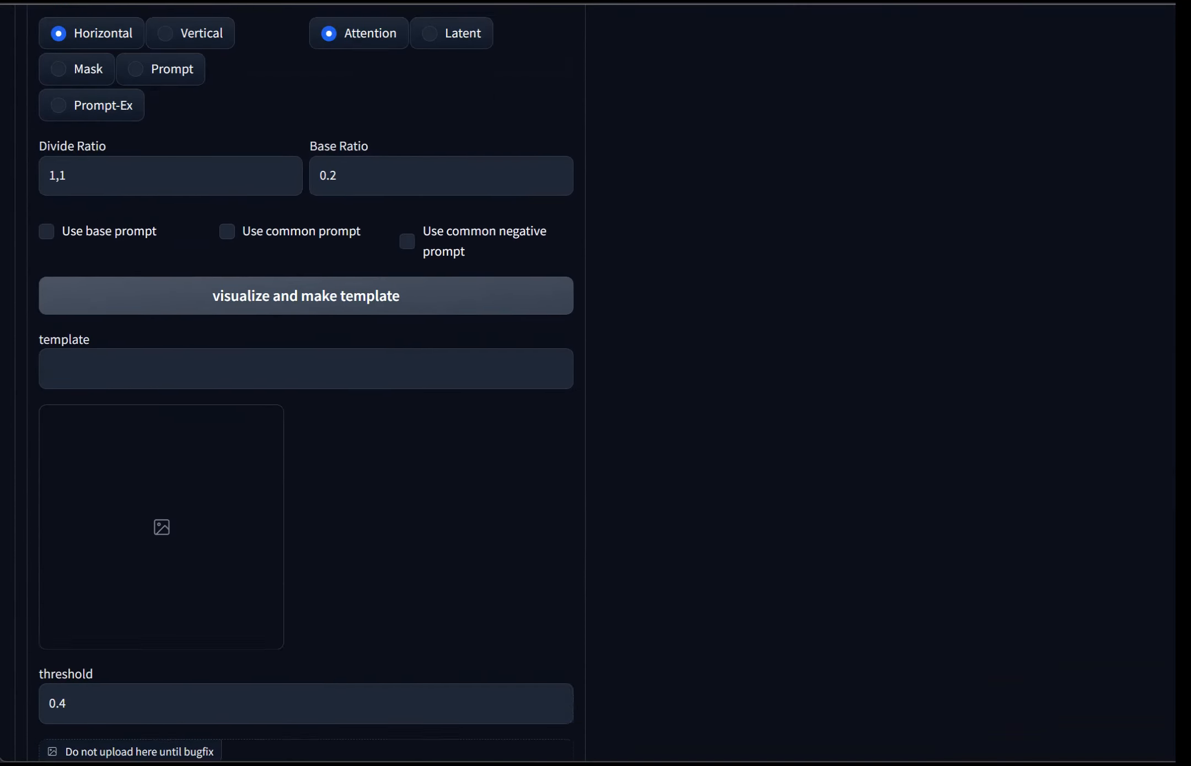
scroll(306, 384, "up", 4)
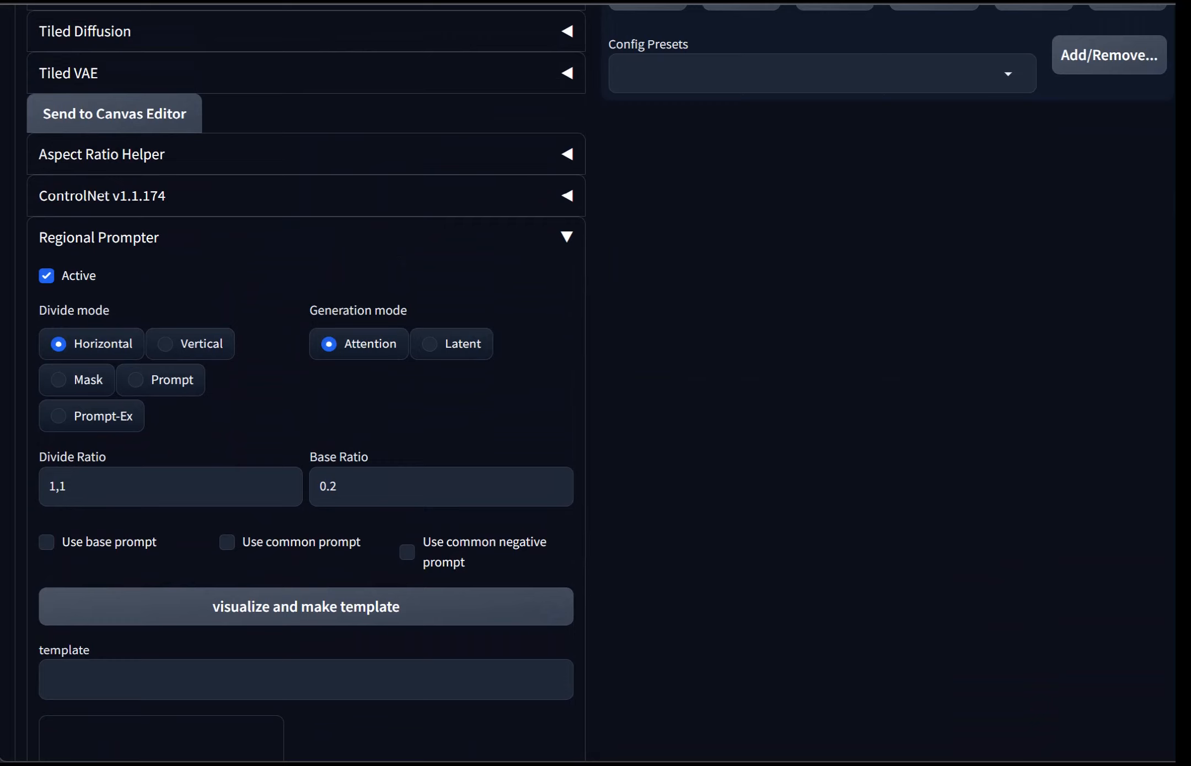
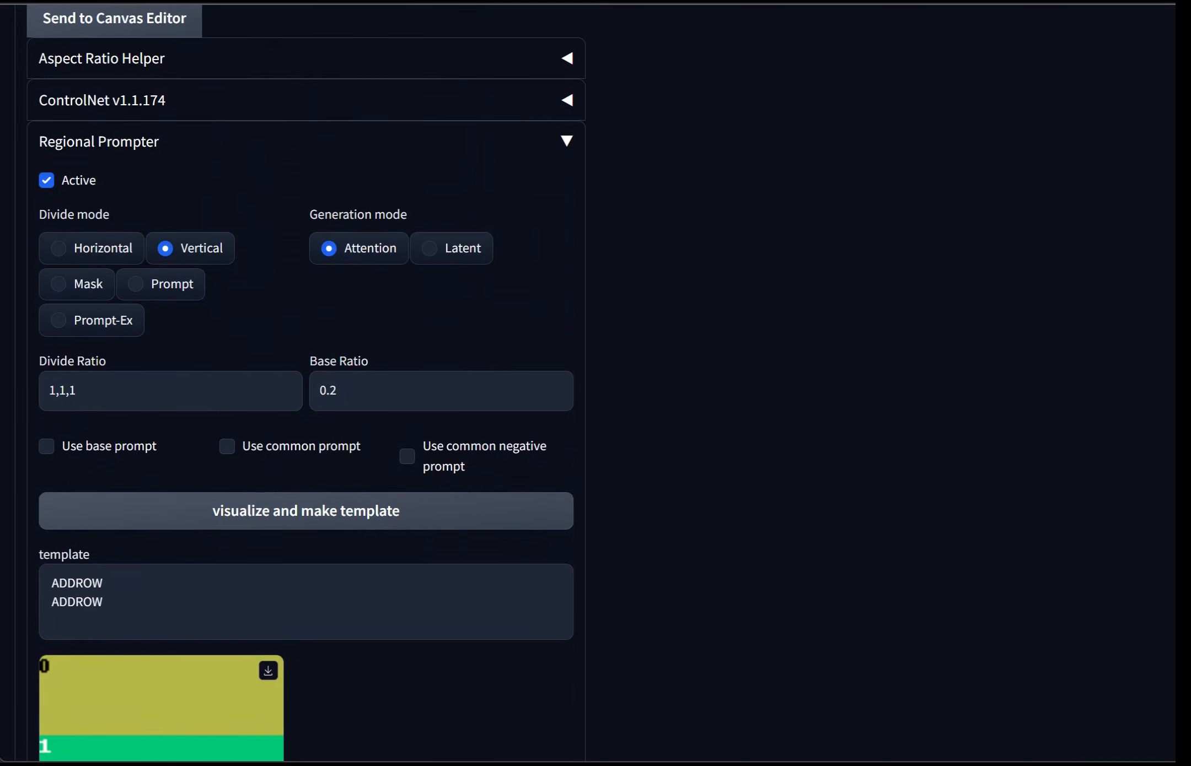
scroll(306, 386, "down", 5)
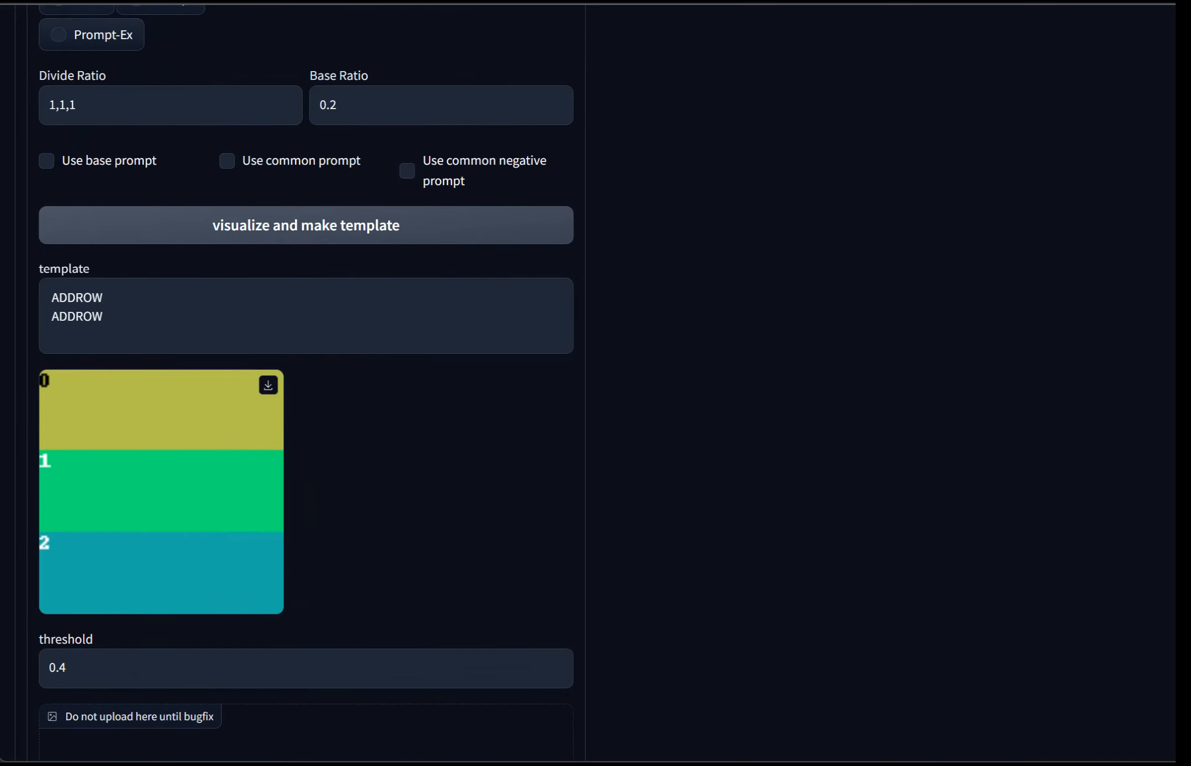
scroll(306, 386, "up", 2)
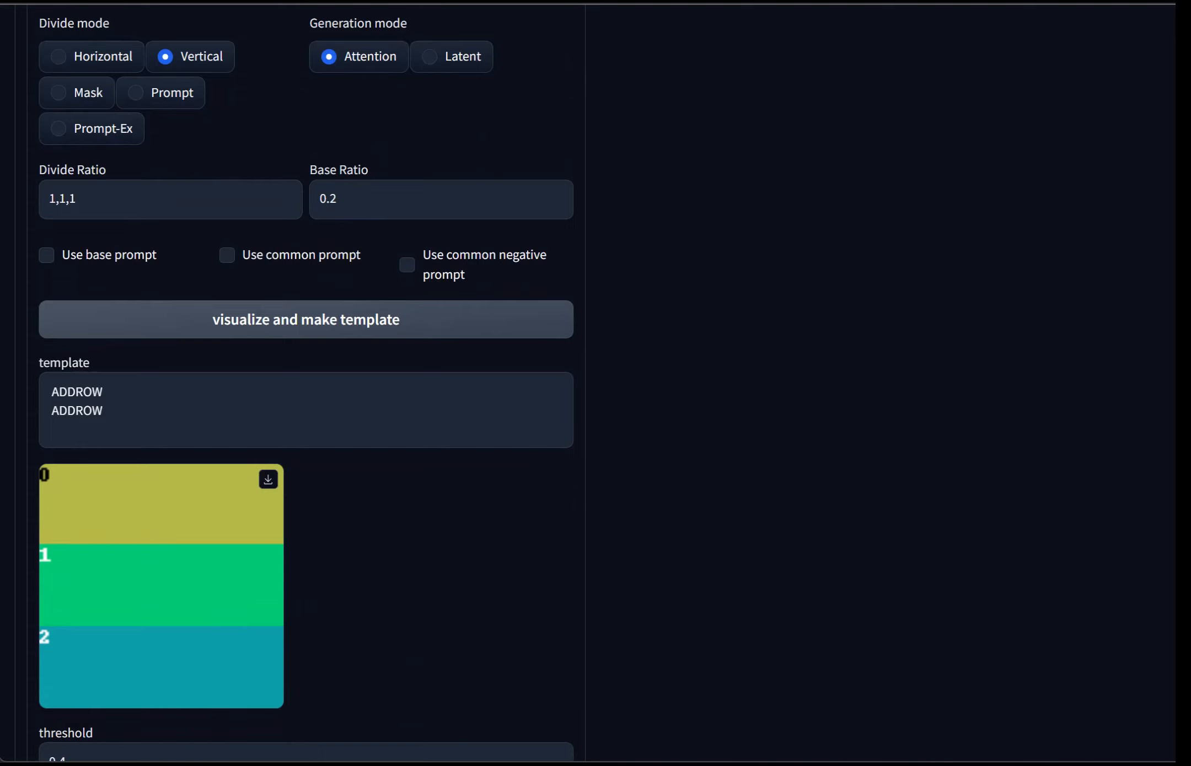
double_click(72, 198)
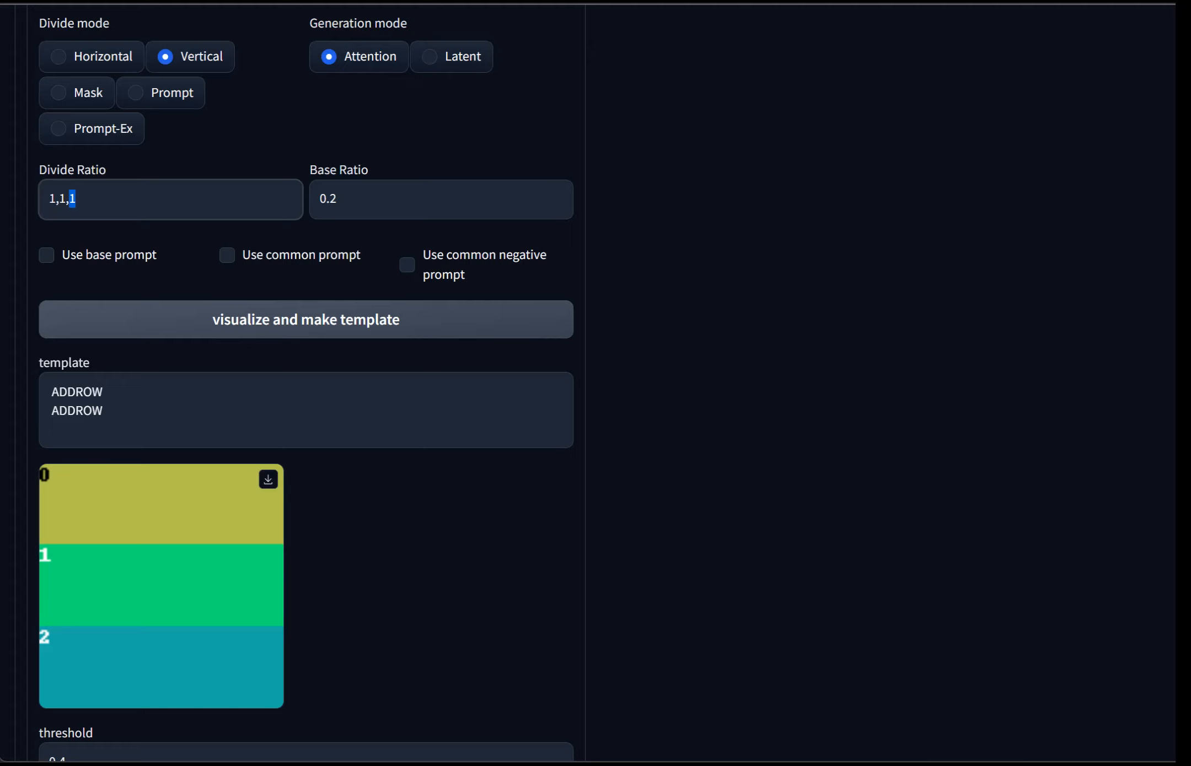
double_click(52, 198)
type(".6")
left_click(306, 319)
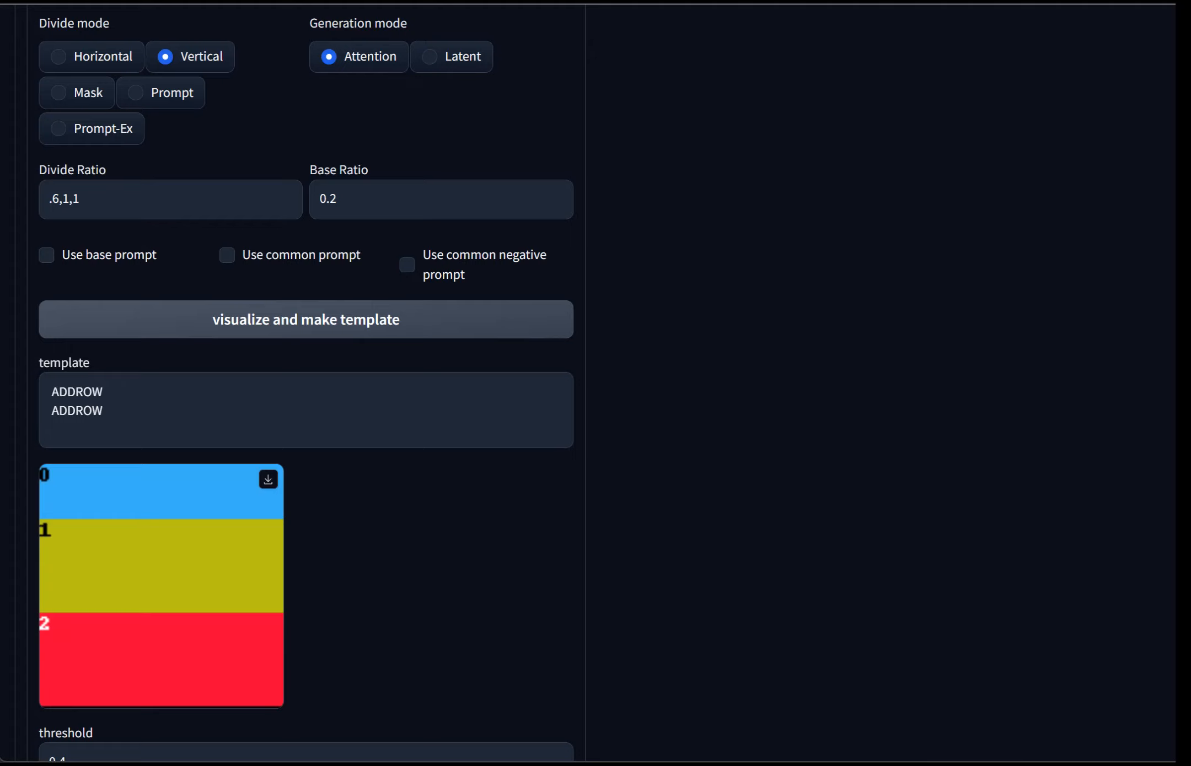
Step: Return the Regional Prompter divide ratio to 1,1,1 and regenerate the region template
left_click(59, 199)
key("shift+Home")
type("1")
left_click(306, 319)
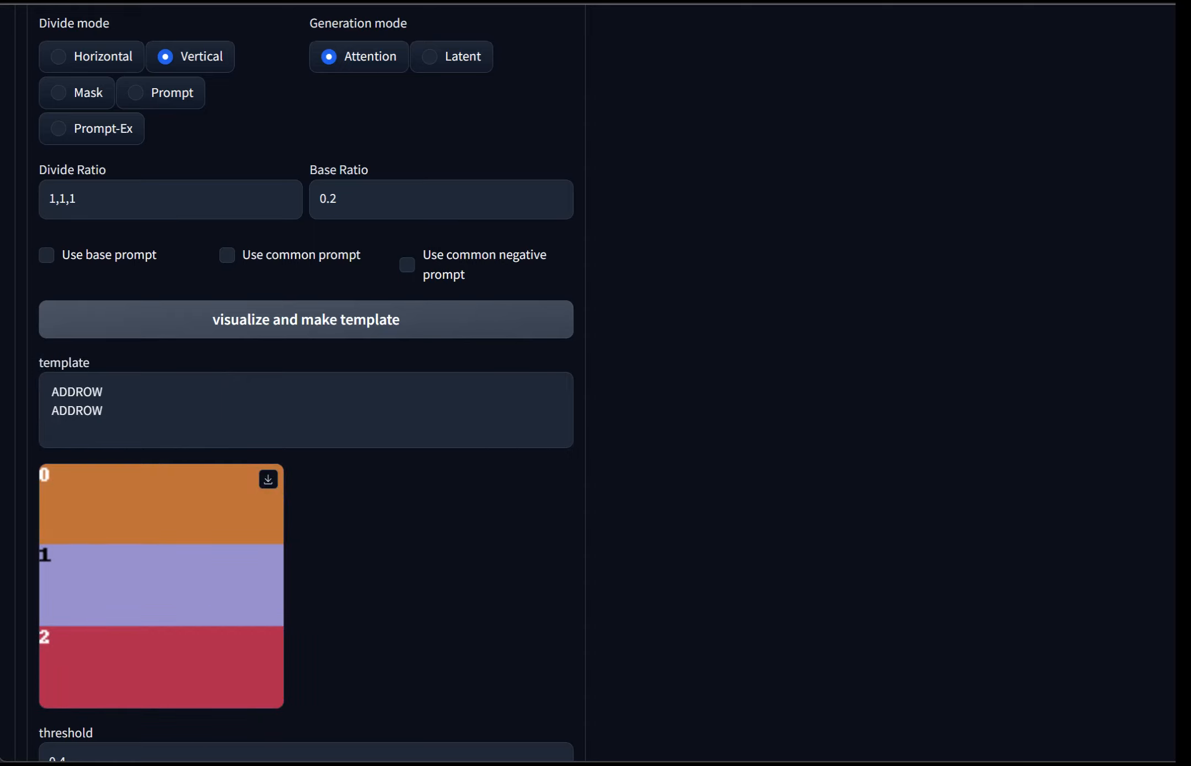
Step: Switch to ChatGPT, open the earlier request for five nature scenes for editing, and clear its text
scroll(306, 380, "up", 3)
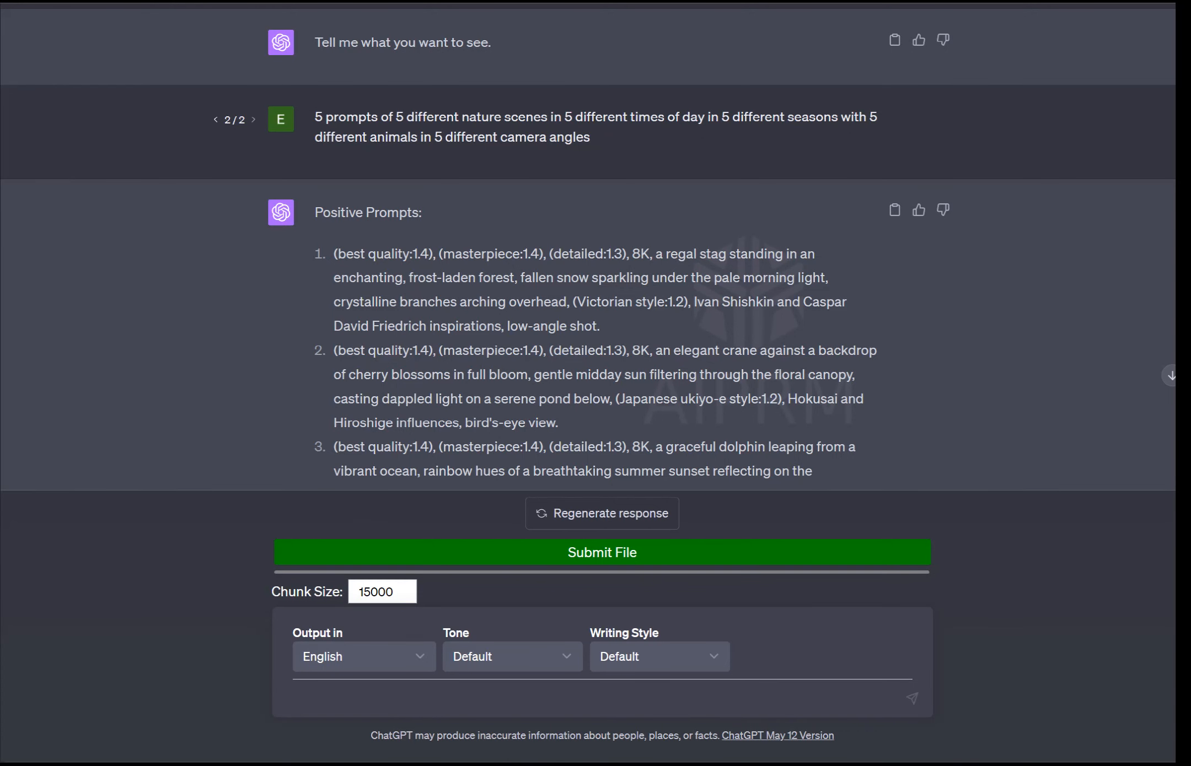
scroll(607, 132, "down", 2)
scroll(607, 132, "up", 2)
left_click(894, 117)
left_click_drag(590, 137, 314, 117)
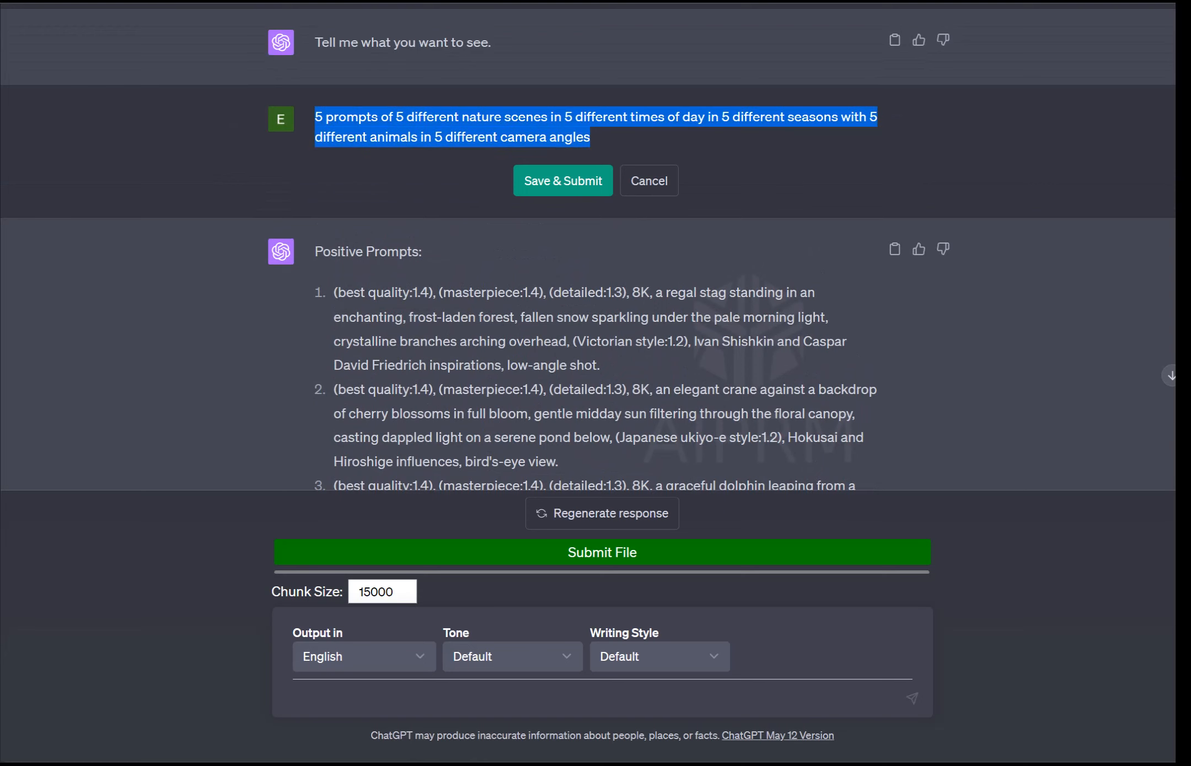
key("BackSpace")
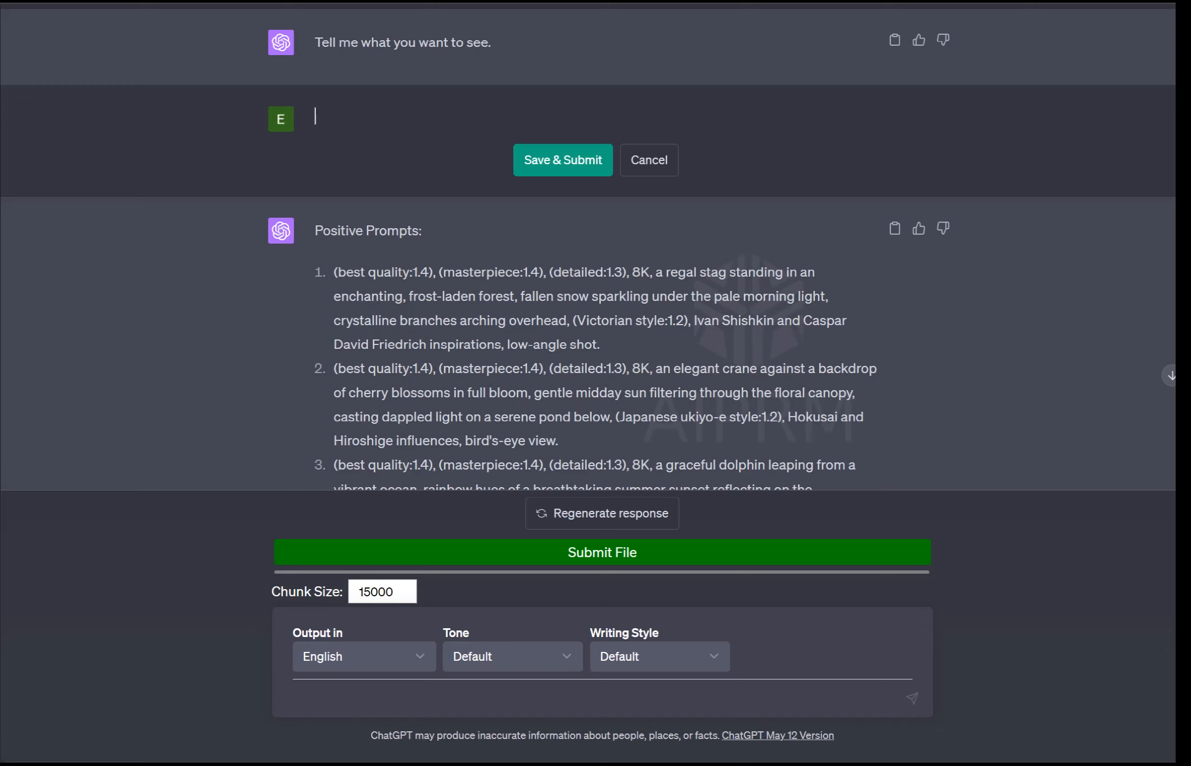
Step: Write the new request "give me 4 prompts describing a beautiful Russian woman from the 1800s standing in a garden."
type("give me 4 prompts des")
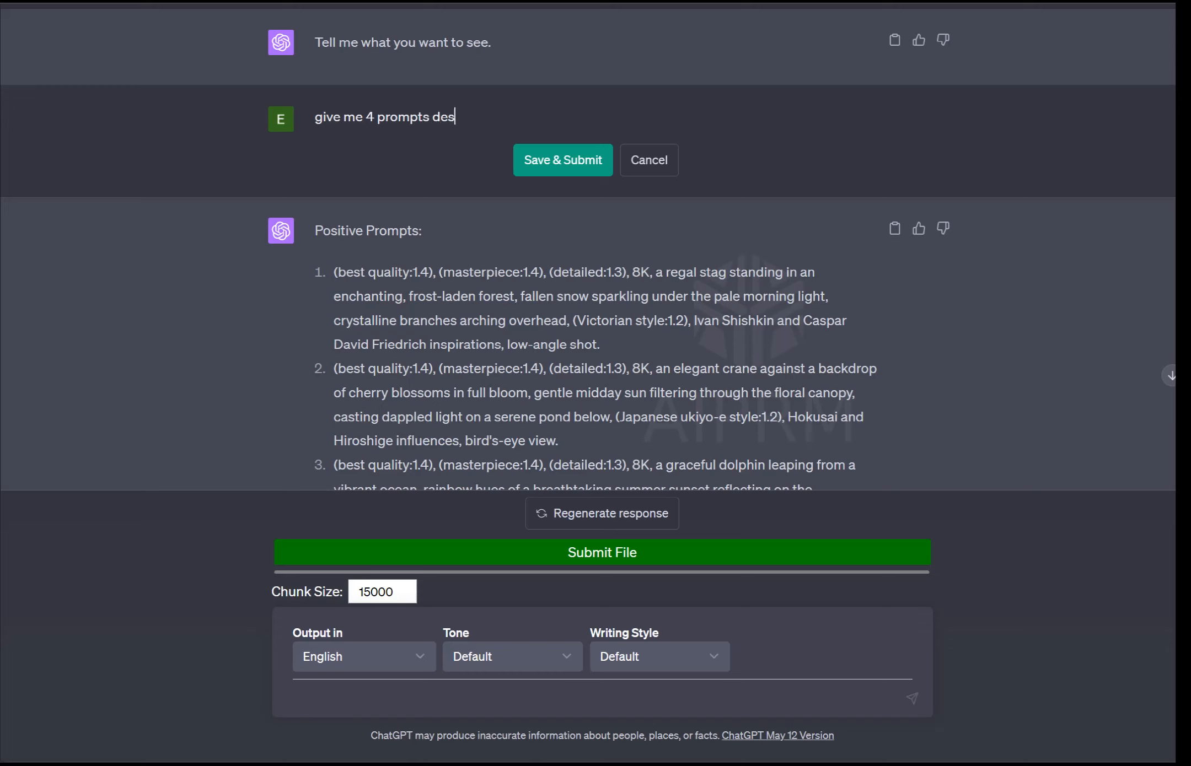
type("cribing a beautiful ")
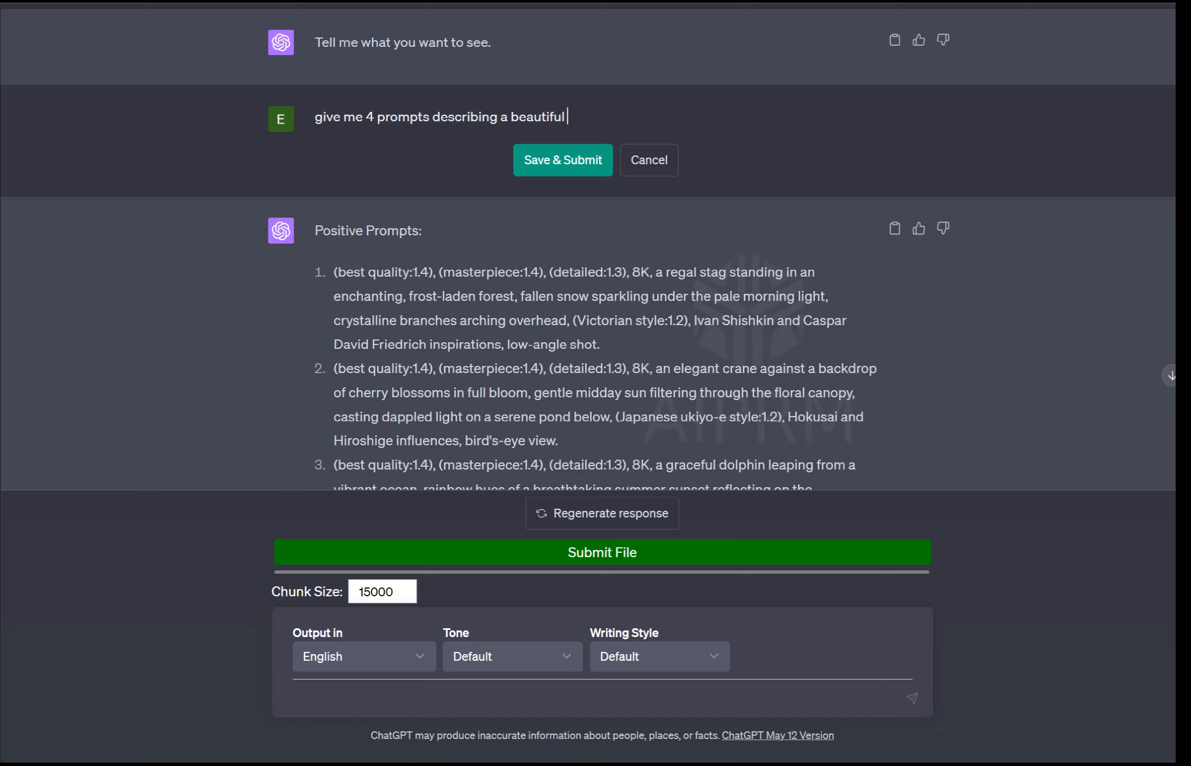
type("russian")
key("BackSpace")
key("BackSpace")
key("BackSpace")
key("BackSpace")
key("BackSpace")
type("ian")
key("BackSpace")
key("BackSpace")
key("BackSpace")
type("sian")
right_click(590, 117)
key("Escape")
left_click_drag(568, 117, 573, 117)
type("R")
left_click(618, 117)
type("woman from the")
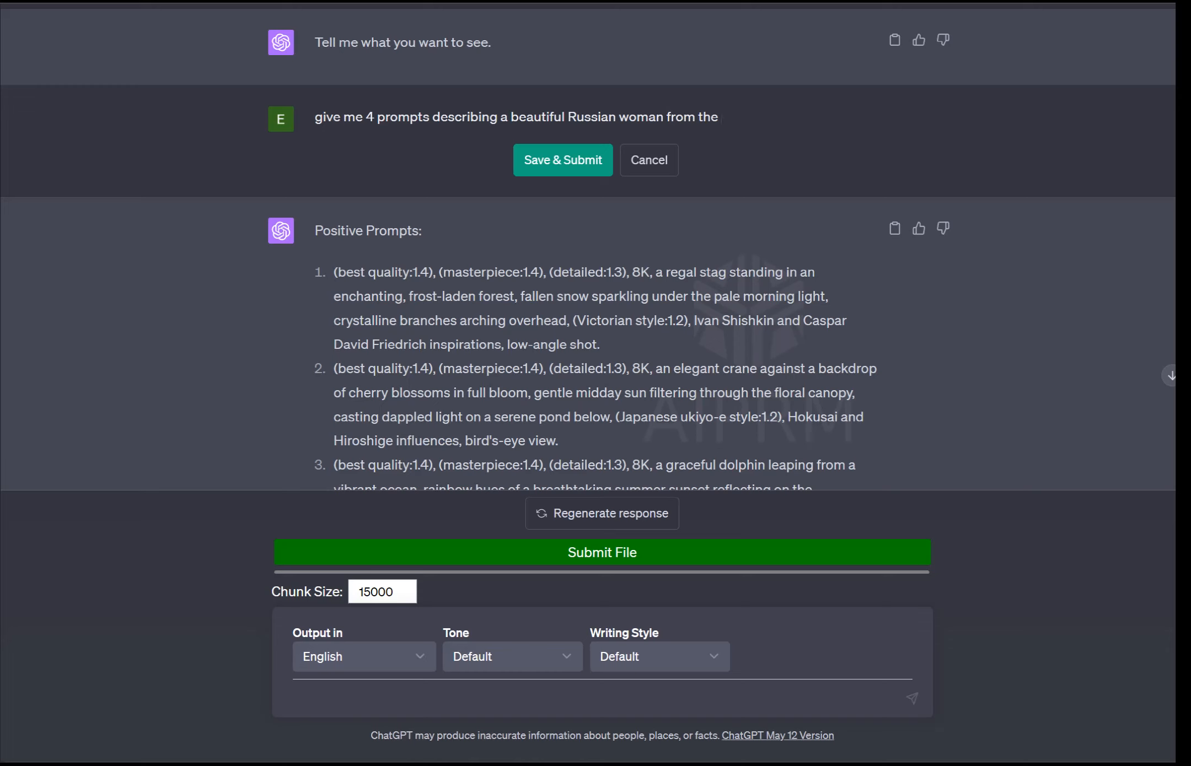
type("1800s standing in a garden.  ")
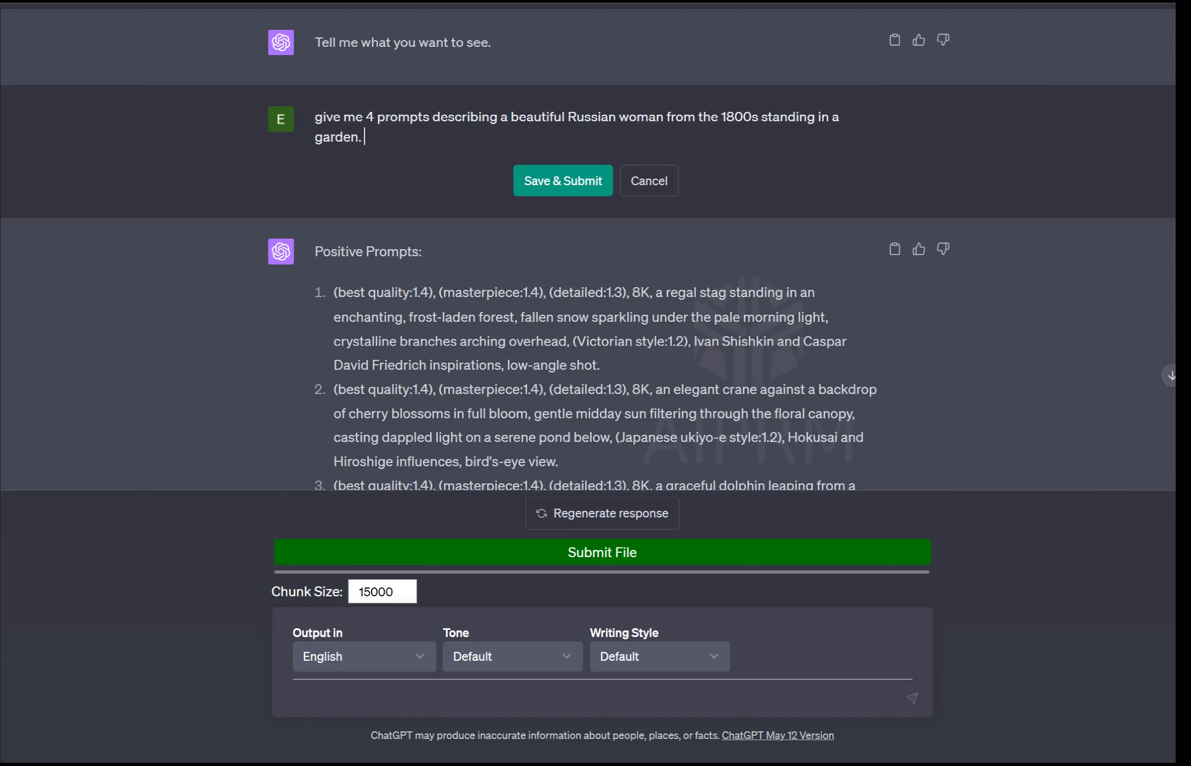
Step: Add "the first prompt should be a general description" and reword the request's opening to "give me a list of 4 prompts"
type("the first prompt shoul")
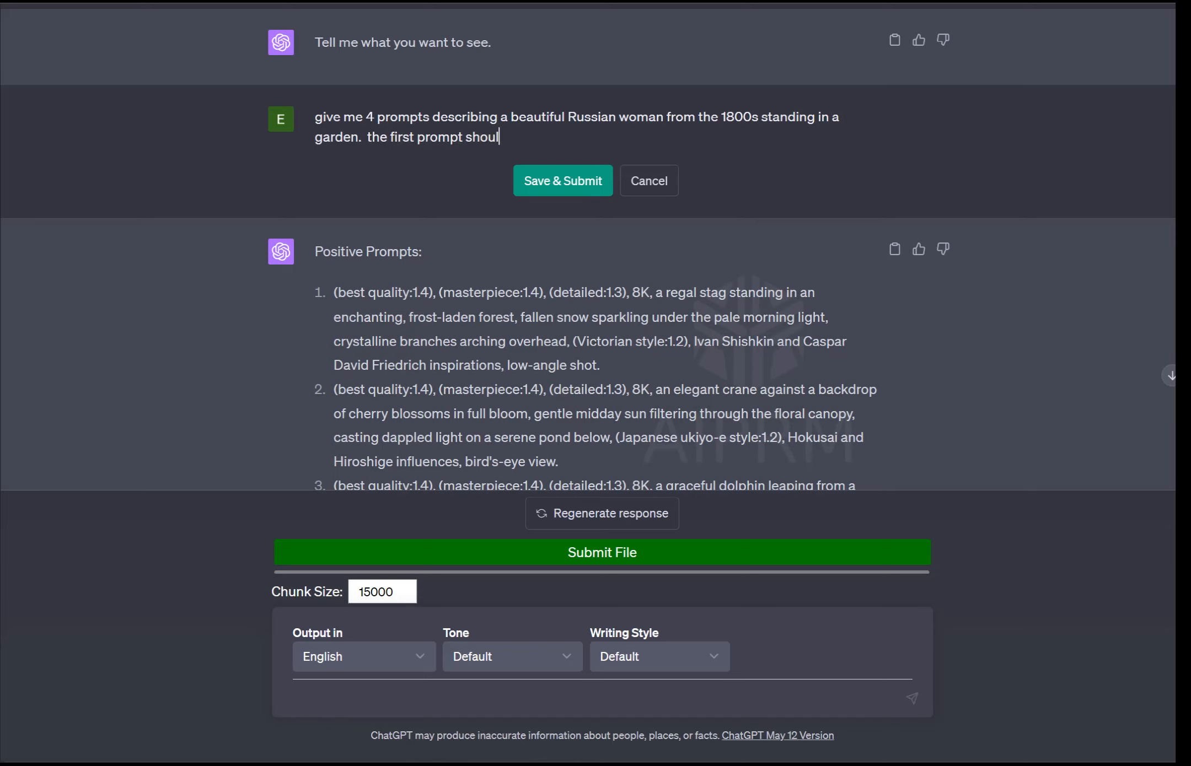
type("d be a general description")
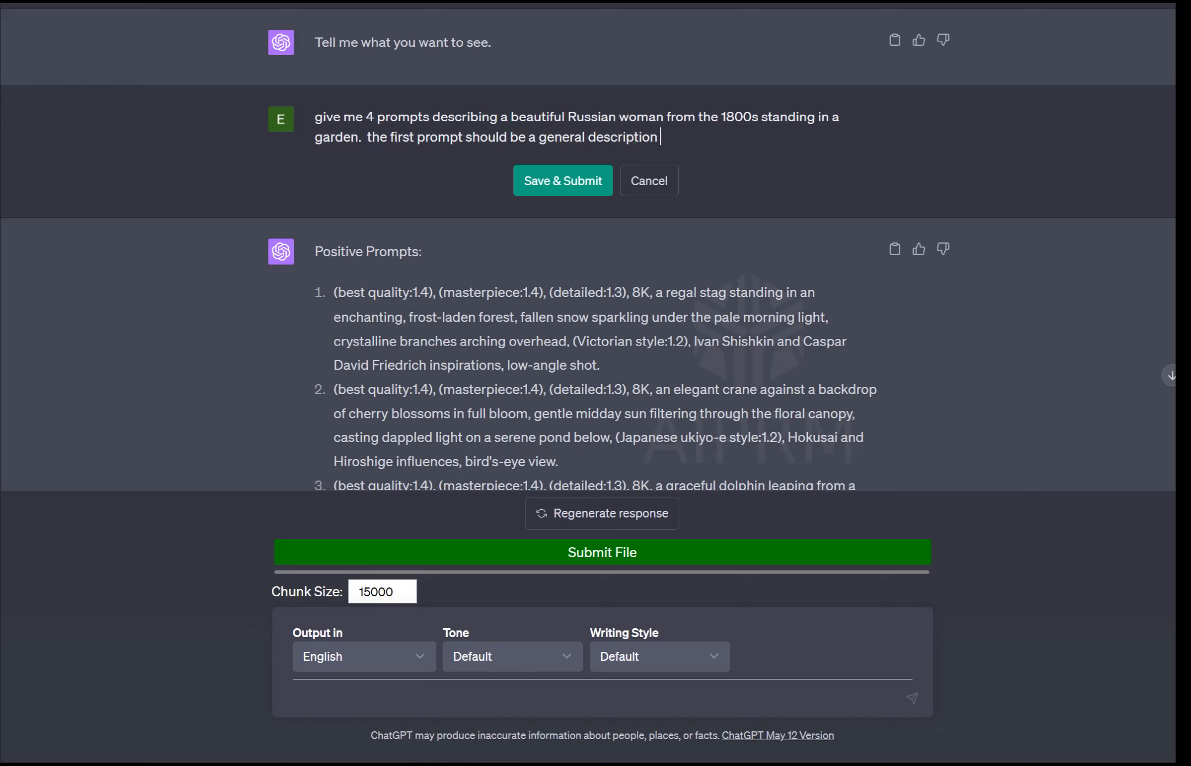
left_click(365, 117)
left_click_drag(336, 294, 385, 317)
left_click(384, 318)
type("a")
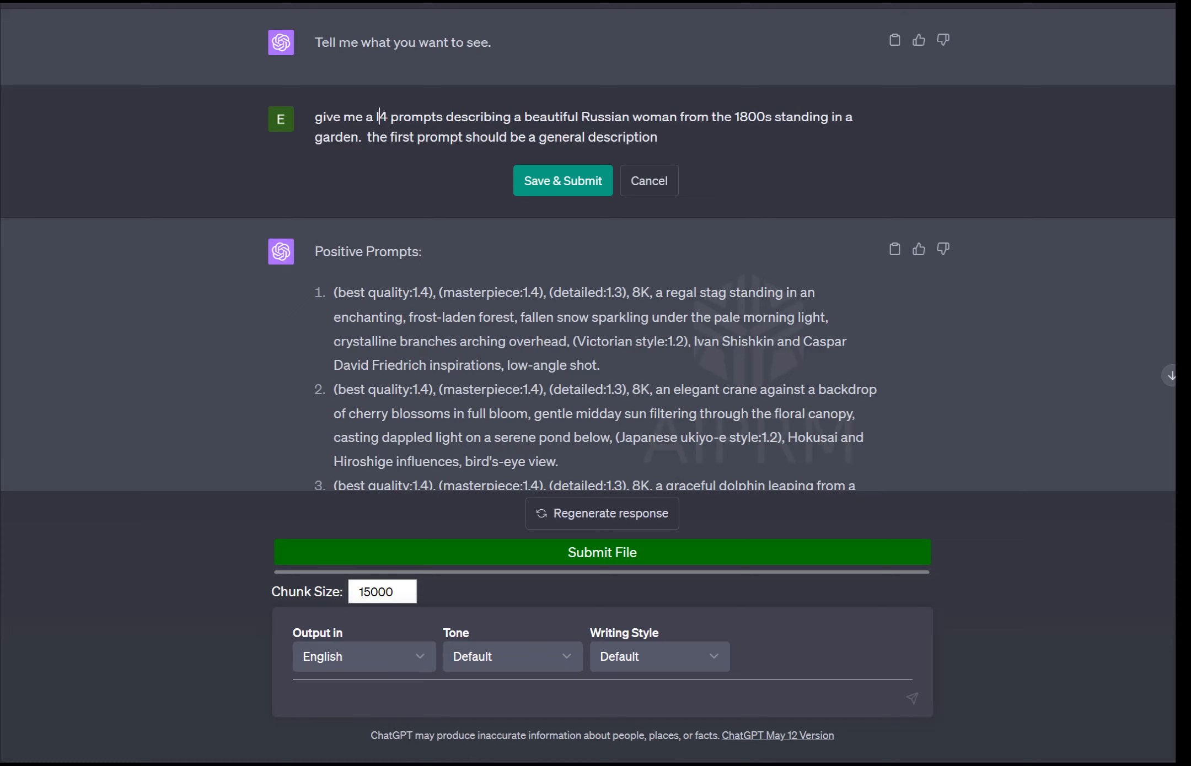
type(" list of")
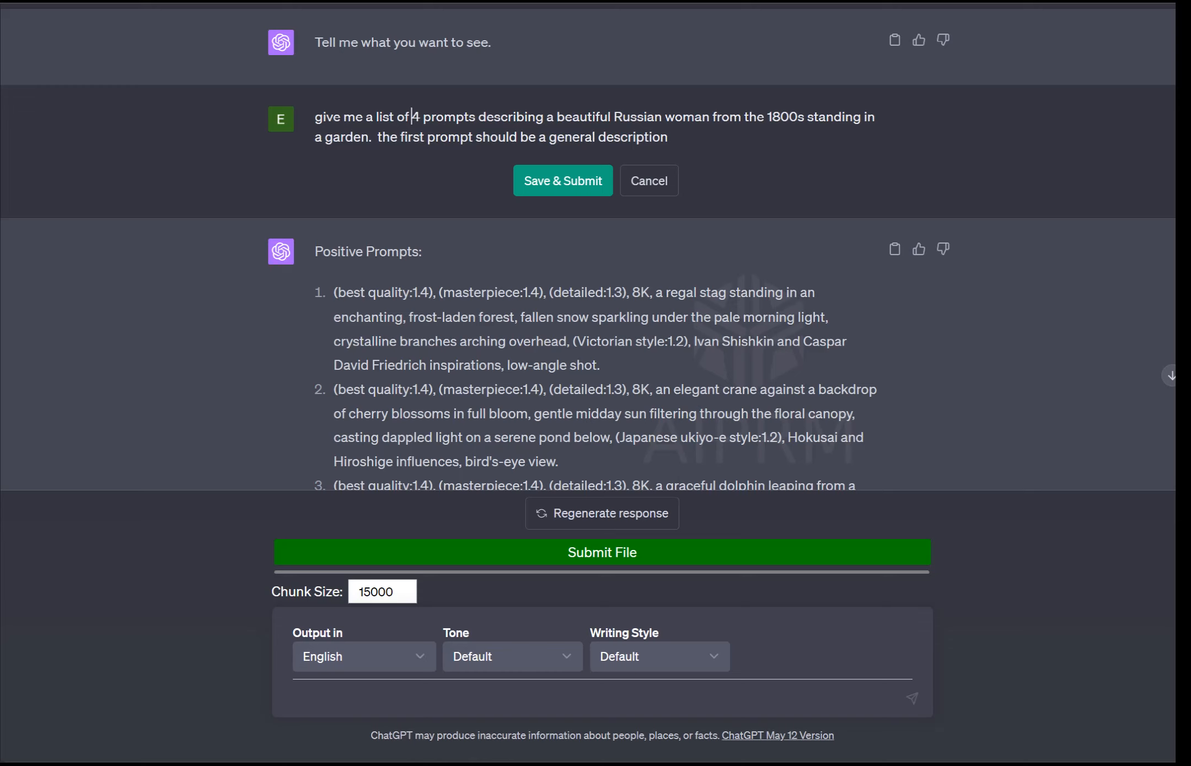
Step: Complete the first prompt's instruction with "of the image and general image content."
left_click(671, 137)
type("of the image and general ")
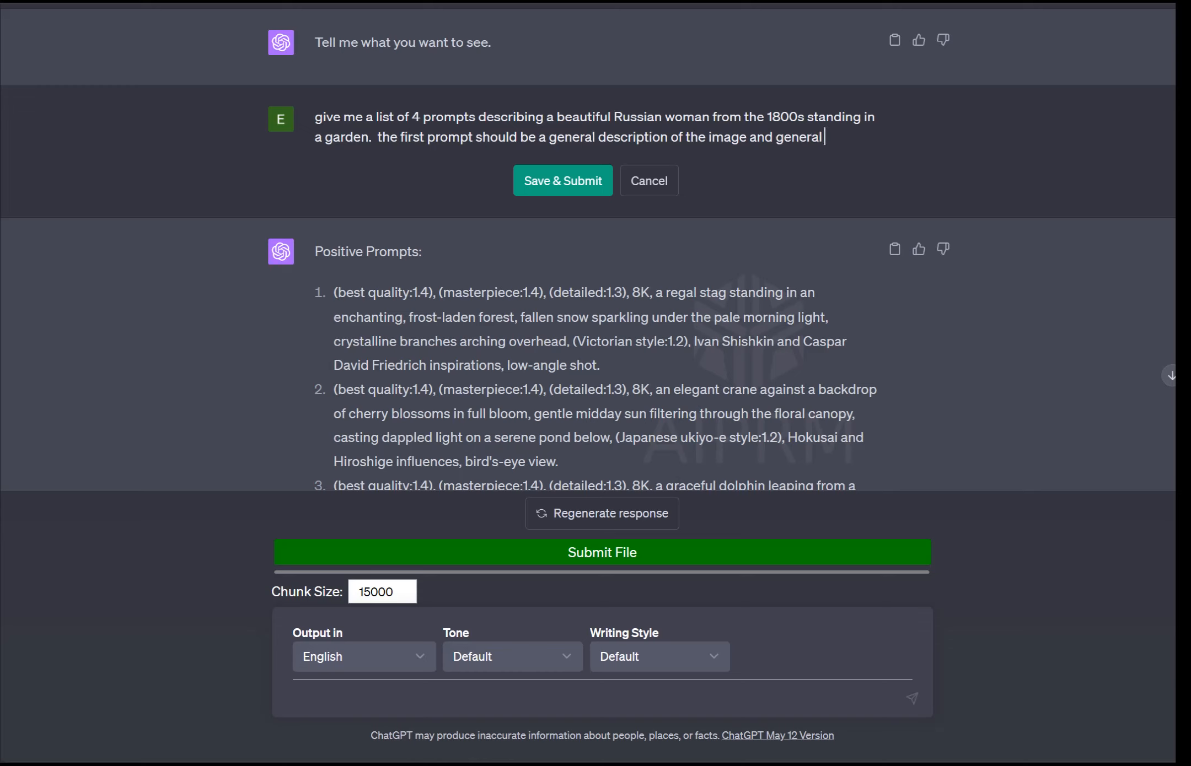
type("layout of")
key("ctrl+BackSpace")
key("ctrl+BackSpace")
type("image content.")
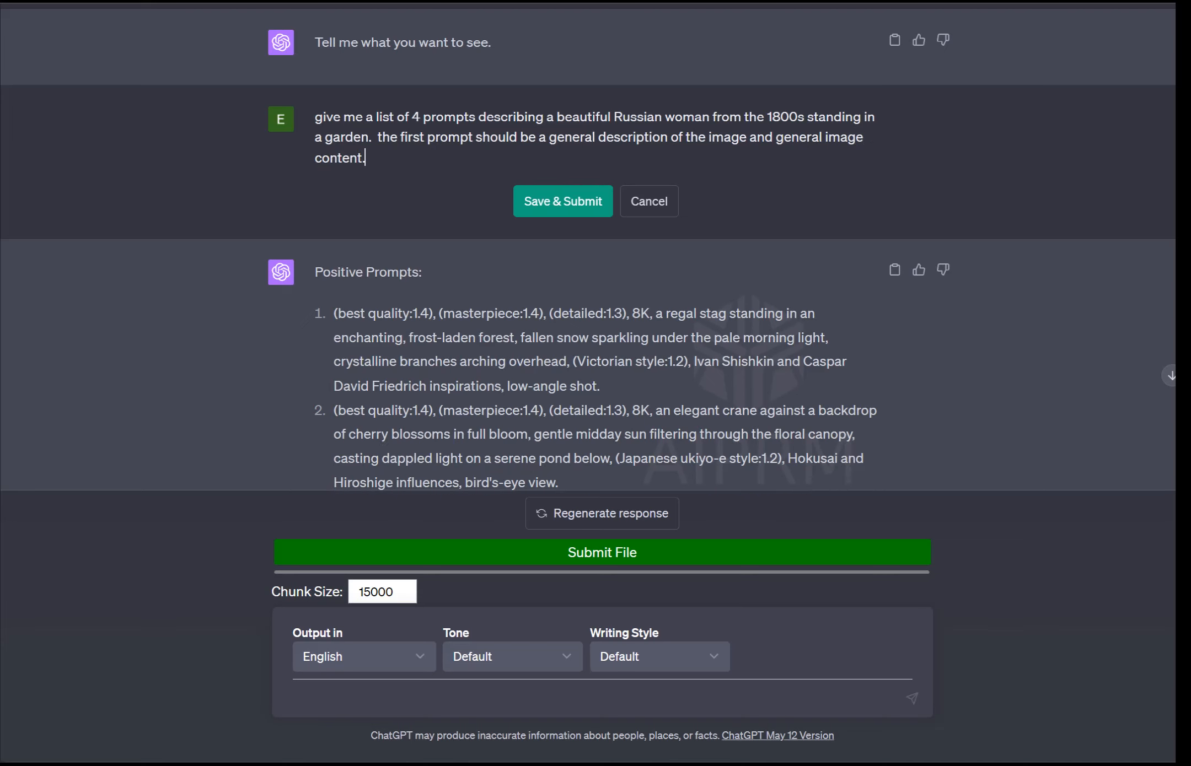
Step: Begin another sentence of the request with "prompt 2,3 and 4 should descr"
type(" prompt")
key("BackSpace")
key("BackSpace")
type("t")
key("BackSpace")
type("pt 2,3")
key("BackSpace")
type(",3 and 4 ")
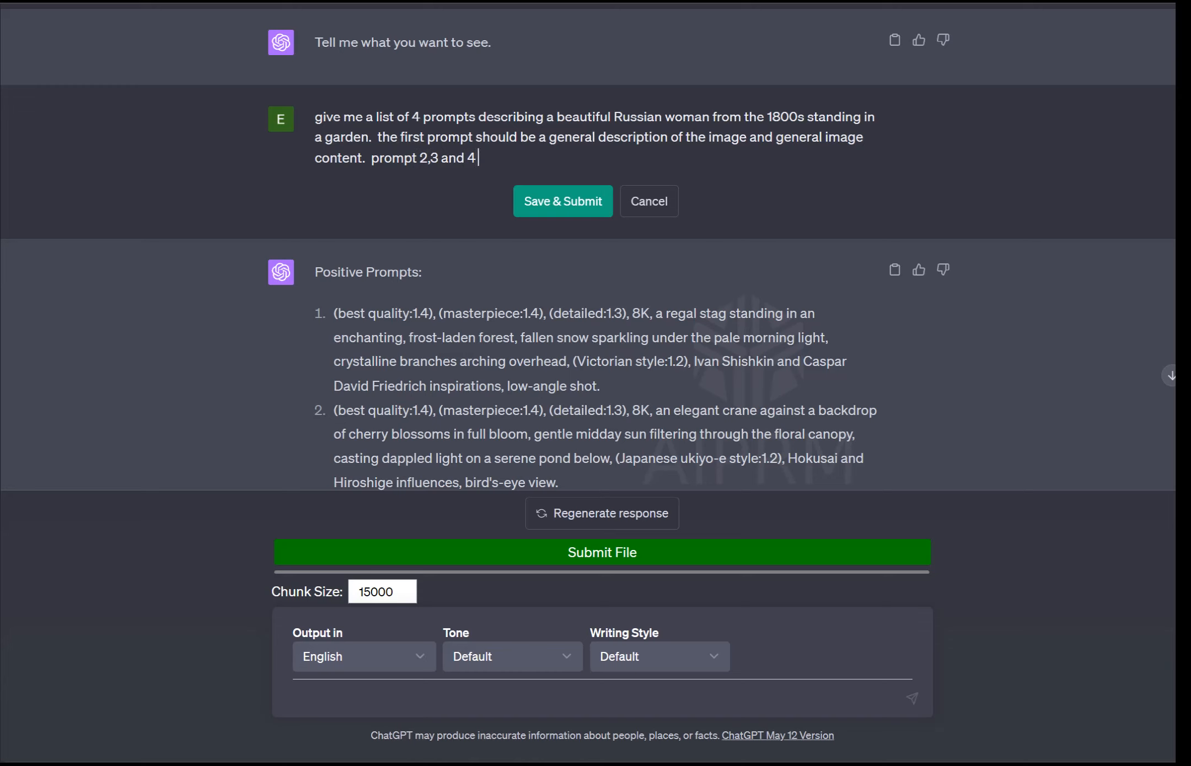
type("should ")
type("descr")
Step: Replace the unfinished last sentence of the request with "prompt 2 should be a one line description of her face, hair, hat."
key("BackSpace")
key("BackSpace")
key("BackSpace")
key("BackSpace")
key("BackSpace")
key("BackSpace")
key("BackSpace")
key("BackSpace")
key("BackSpace")
key("BackSpace")
key("BackSpace")
key("BackSpace")
key("BackSpace")
key("BackSpace")
key("BackSpace")
key("BackSpace")
key("BackSpace")
key("BackSpace")
key("BackSpace")
key("BackSpace")
key("BackSpace")
type("should be a one lin")
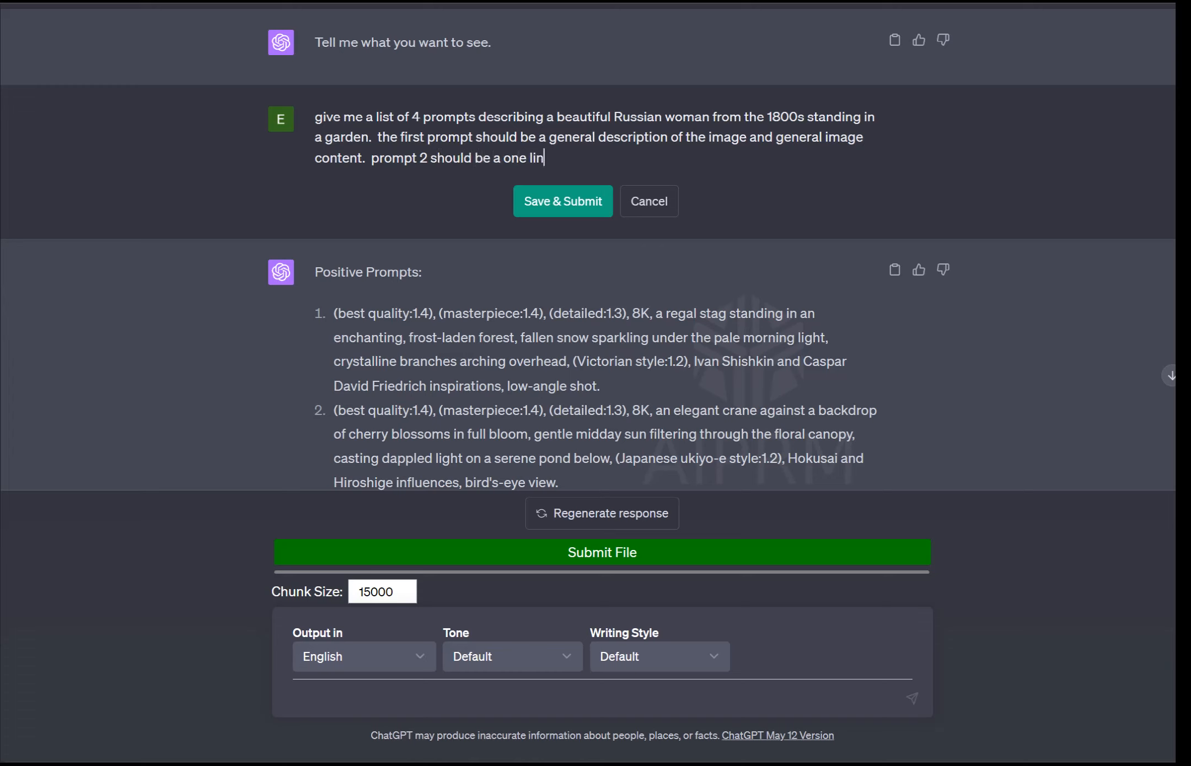
type("e description of h")
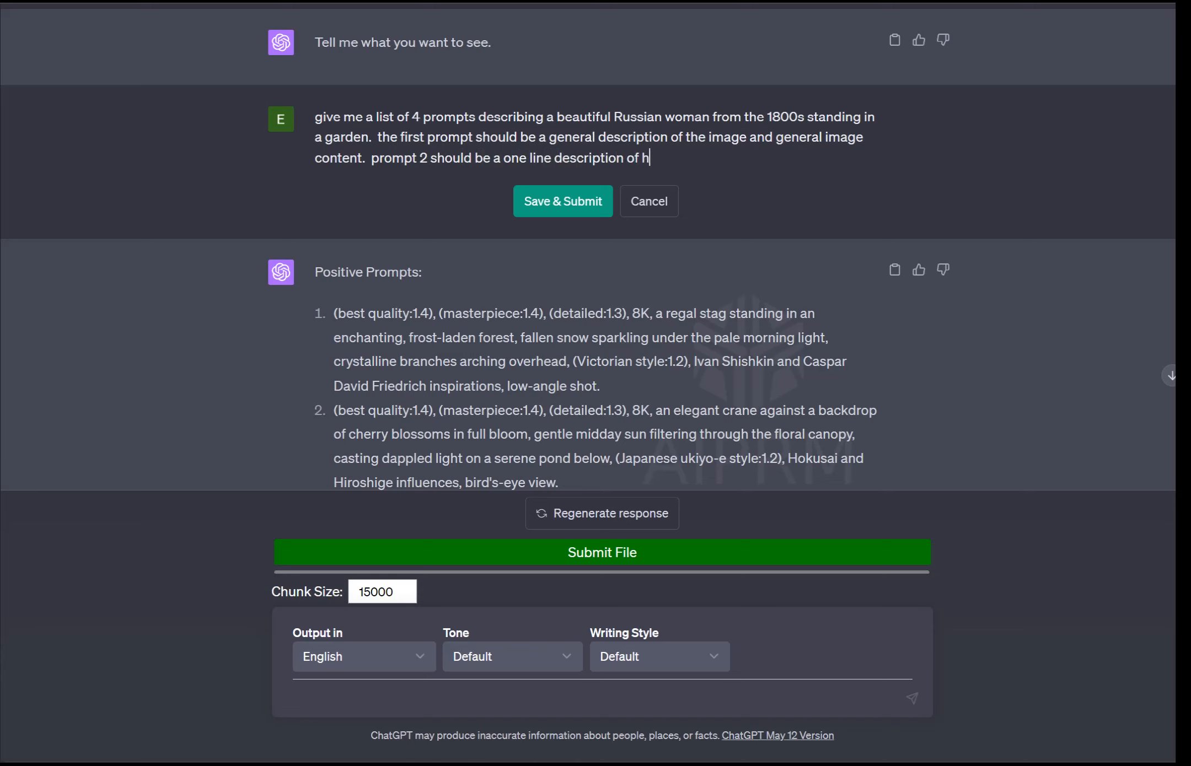
type("er face,")
type(" hair,")
type("hat")
type(".  P")
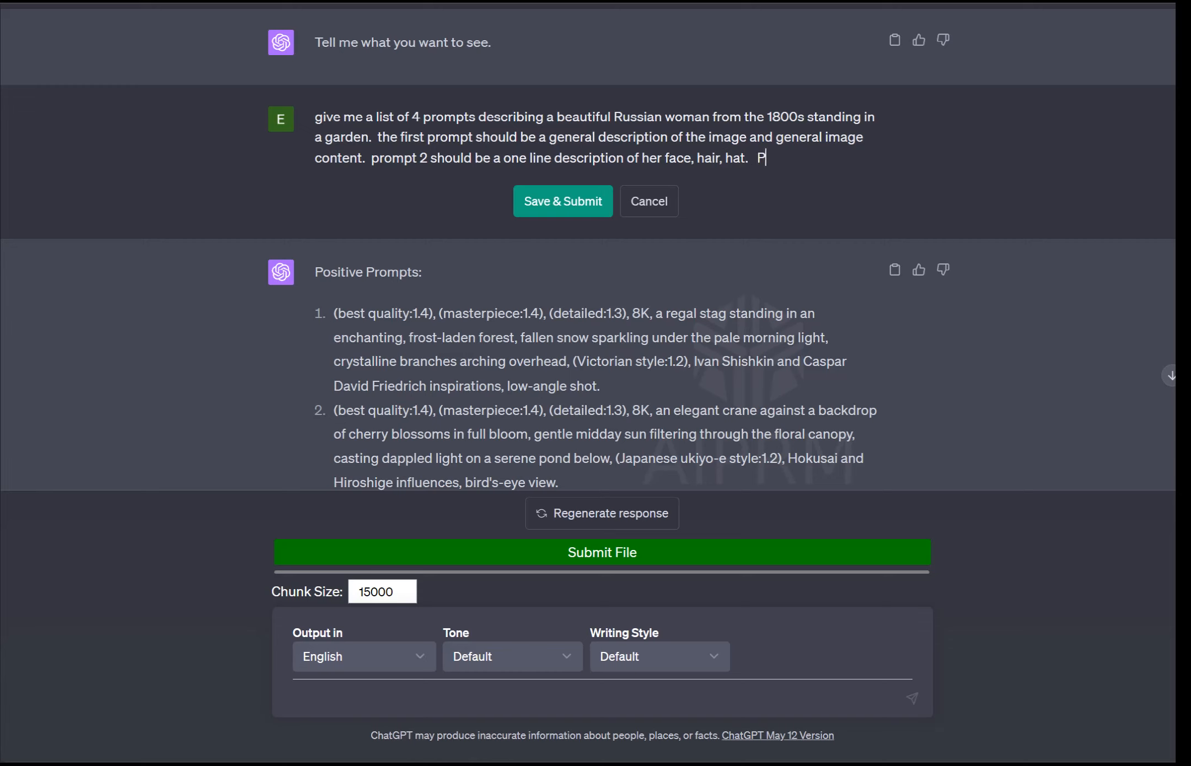
Step: Add "Prompt 3 should be a one line description of clothing like blouse or shirt or coat." to the request
type("rompt 3 should be a")
type(" one line d")
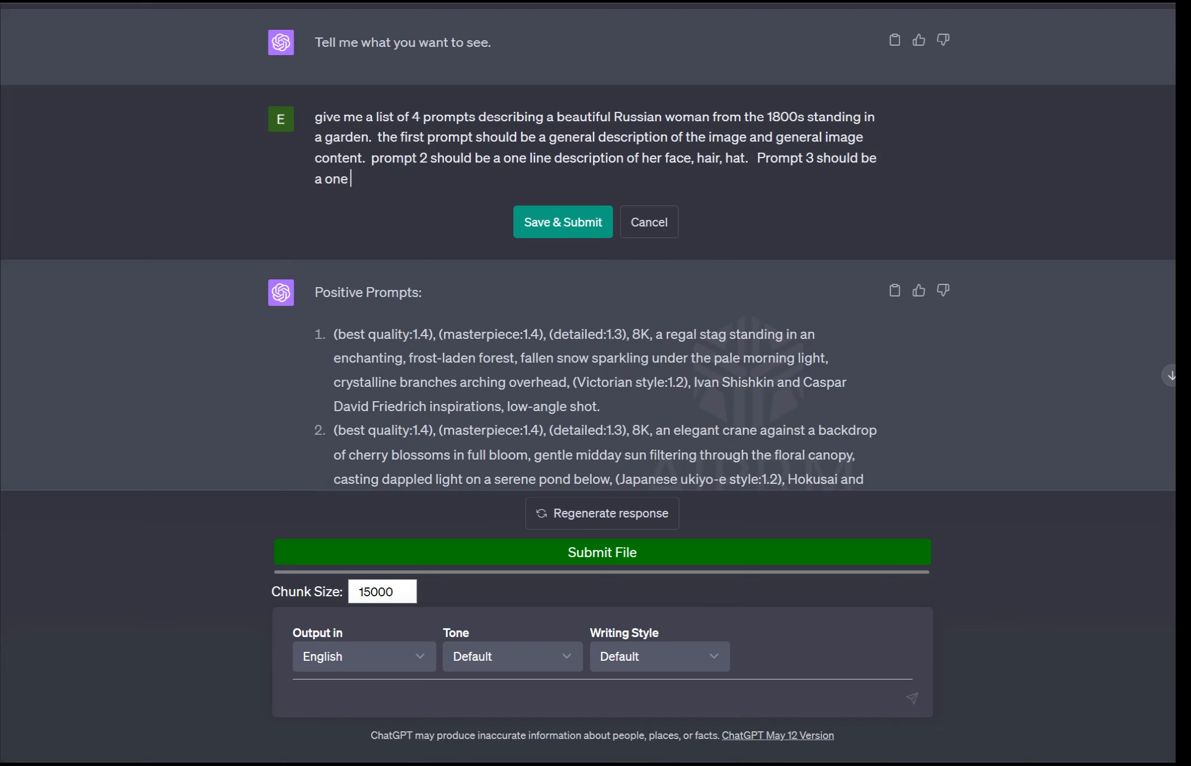
type("escription of")
key("BackSpace")
key("BackSpace")
key("BackSpace")
key("BackSpace")
key("BackSpace")
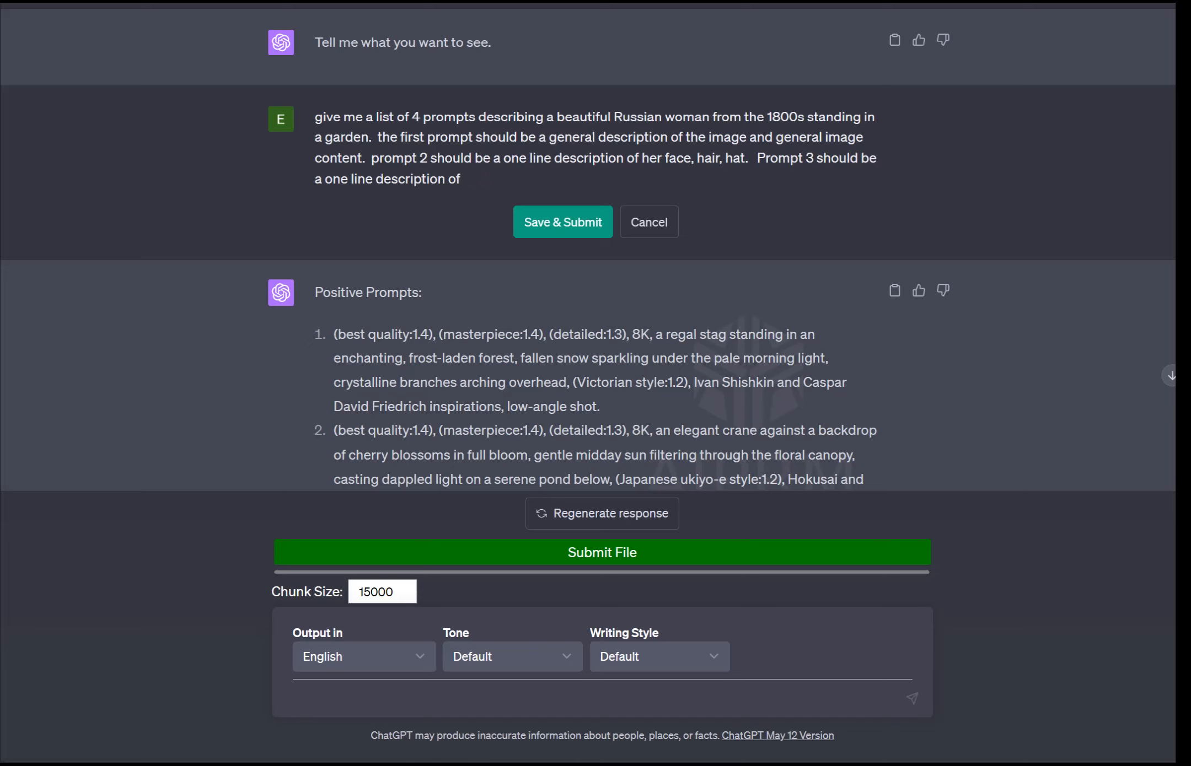
type("c")
key("BackSpace")
type("cot")
key("BackSpace")
key("BackSpace")
type("lothing like blouse or shirt or")
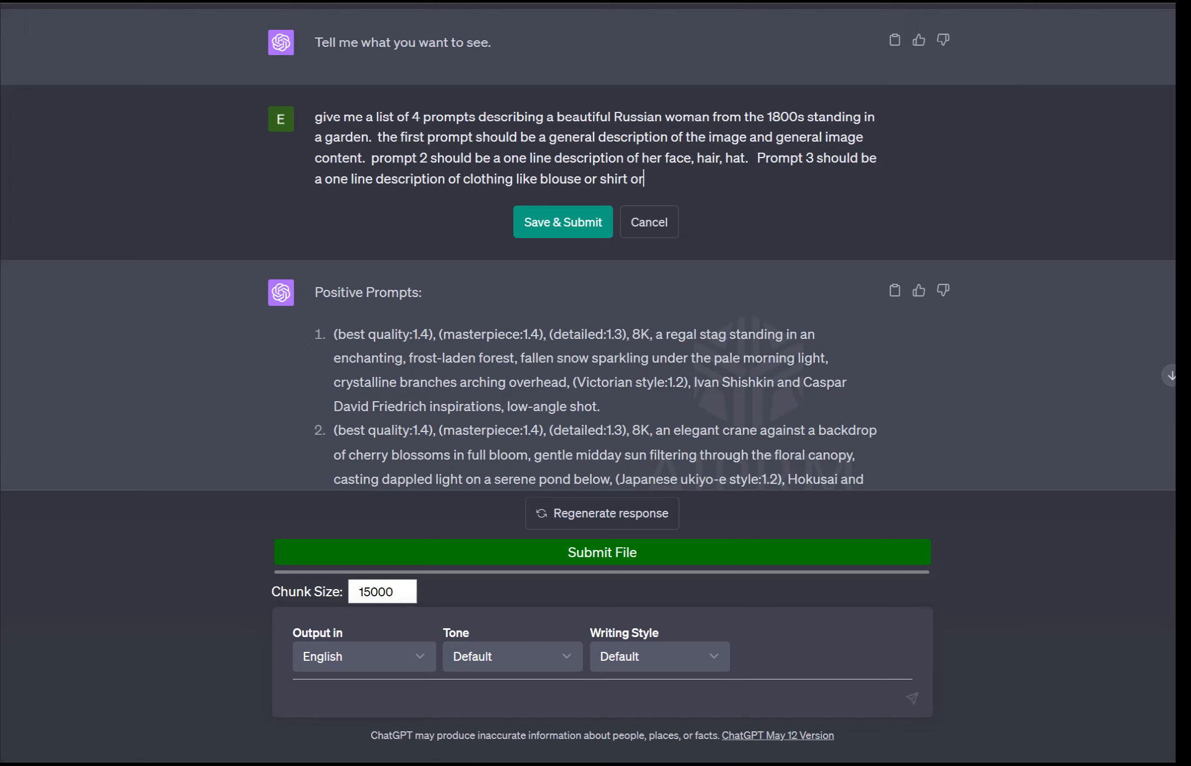
type(" coat.  Promp")
Step: Add "Prompt 4 should be a one line description of her dress or pants." to the request
type("t 4 should ")
type("be a one li")
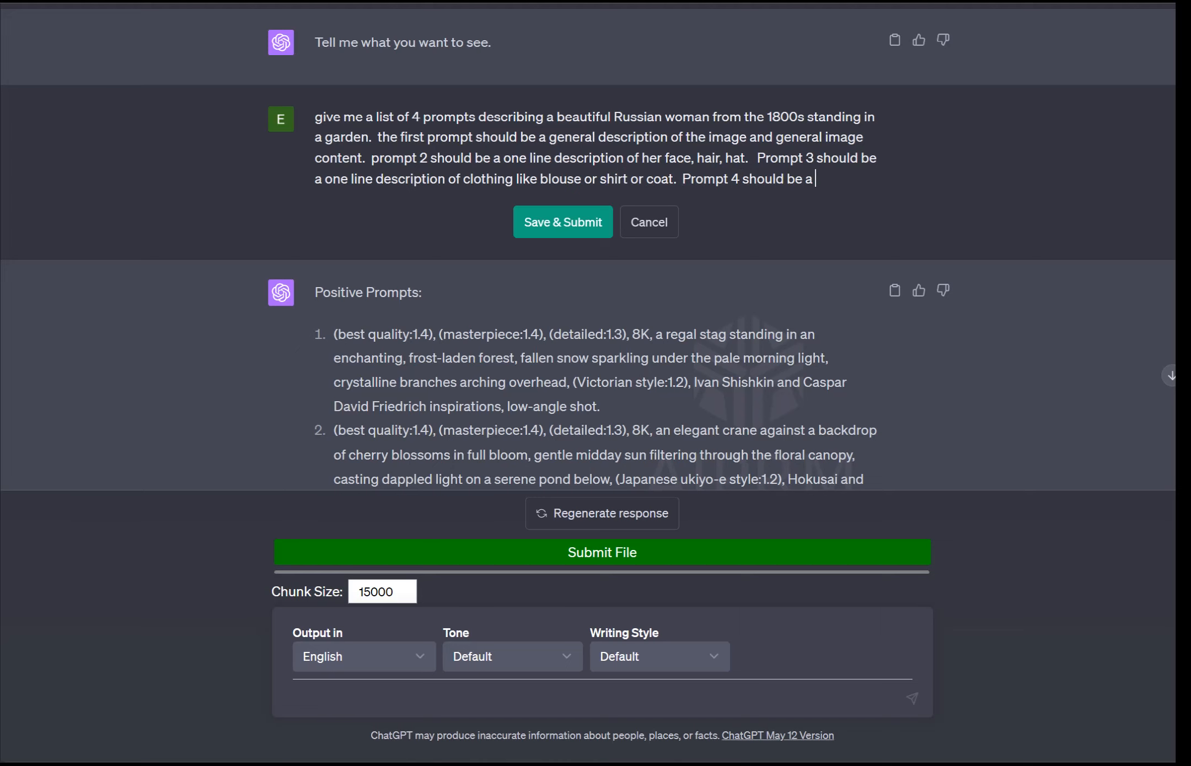
type("ne descrfit")
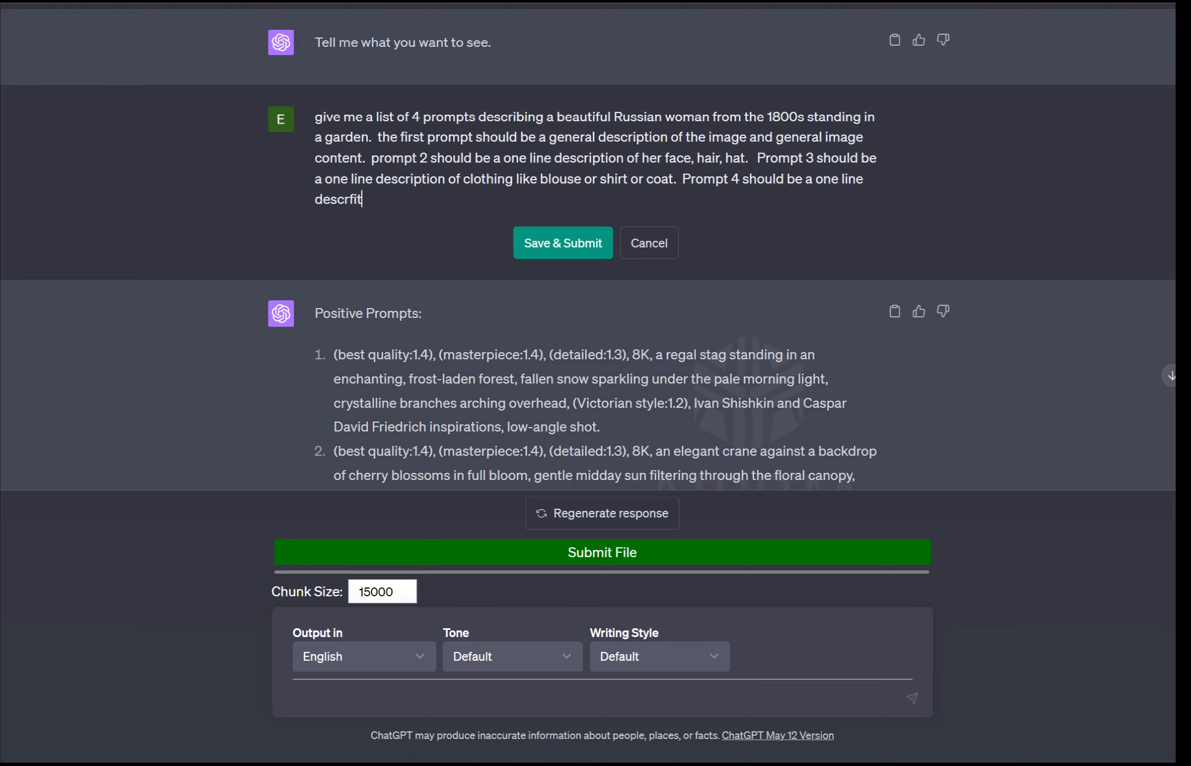
key("BackSpace")
key("BackSpace")
type("iption of her dere")
key("BackSpace")
key("BackSpace")
type("ress or")
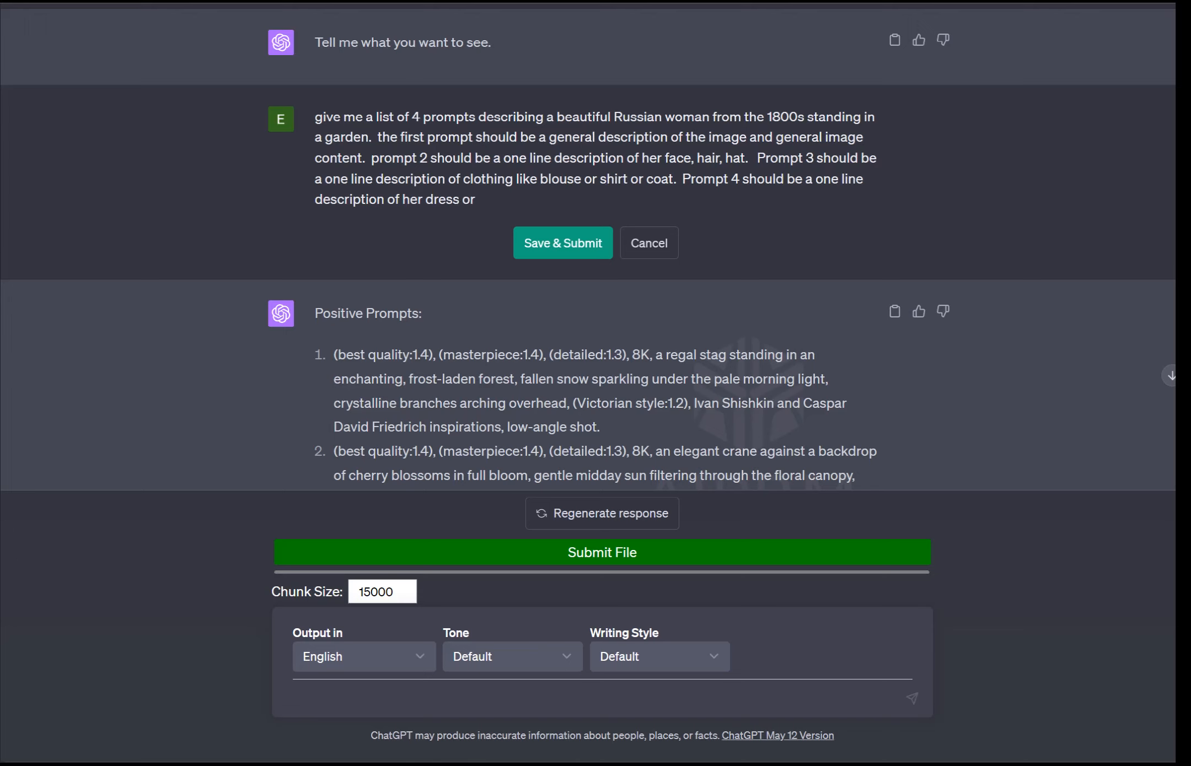
type("pants.  B")
Step: Continue the request with "be creative for prompt 2,3 and 4."
key("BackSpace")
type("be creative for prompt")
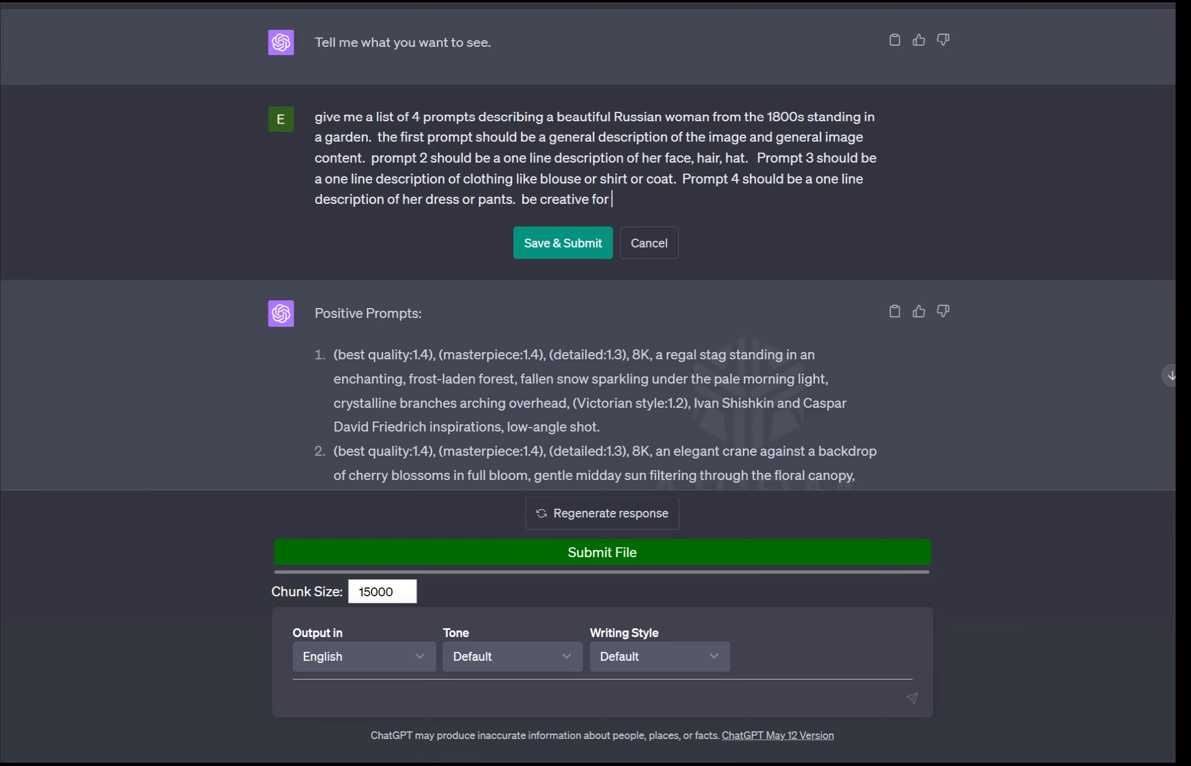
type(" 2,3 and 4.")
Step: Add the instruction "Prompts 2,3 and 4 should include the word 'BREAK' at the end." to the request
type("Prompts 2,3 a")
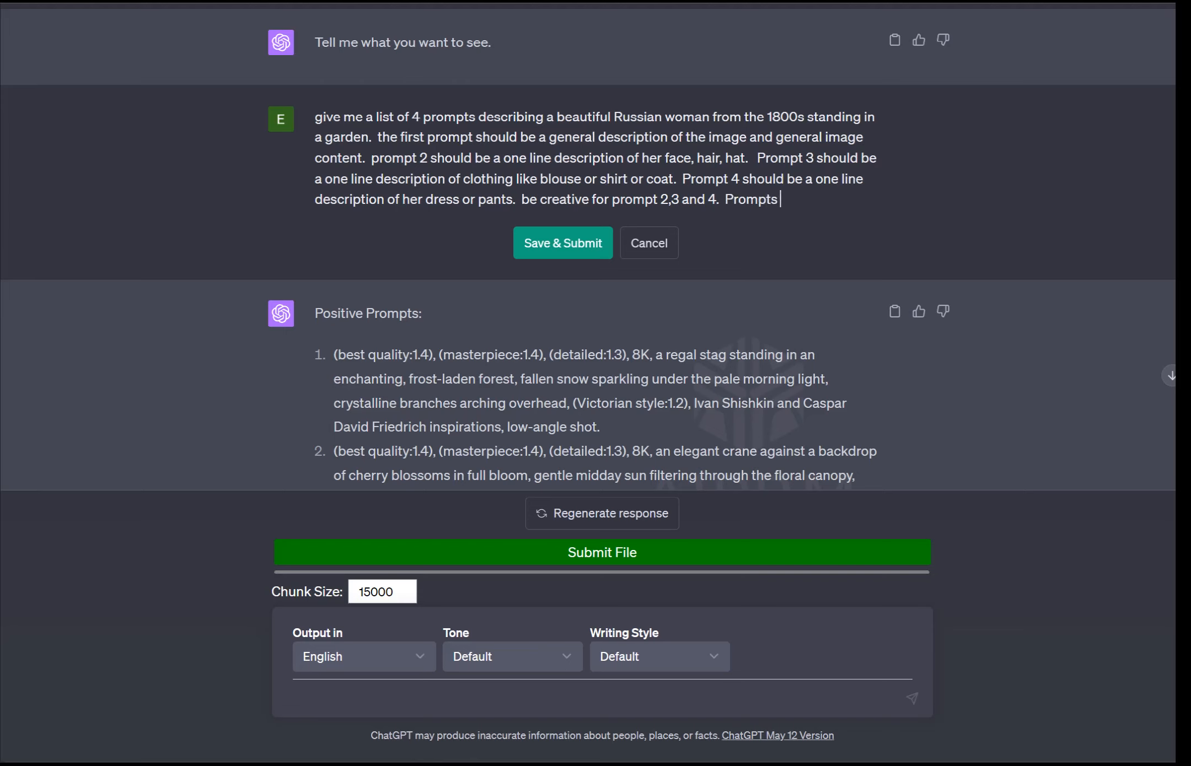
type("nd 4 should incluxde")
key("BackSpace")
key("BackSpace")
key("BackSpace")
key("BackSpace")
type("de the word ")
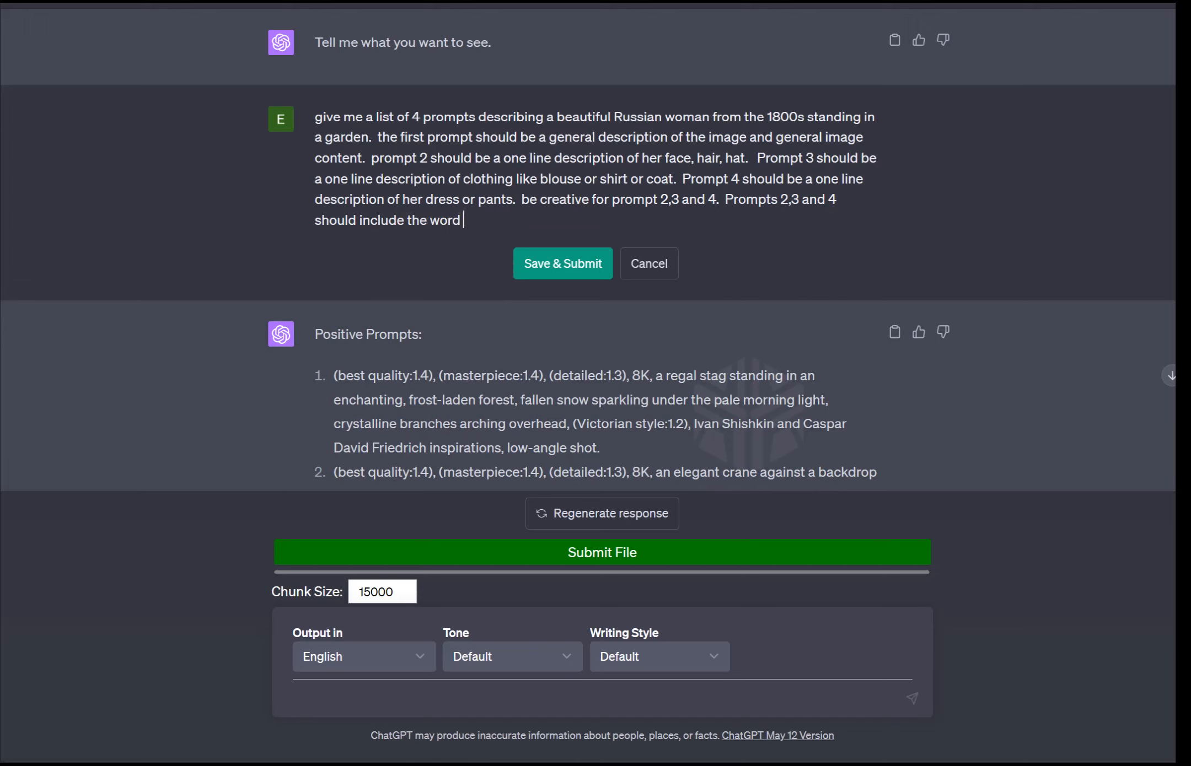
type("'BREAK' at the end.")
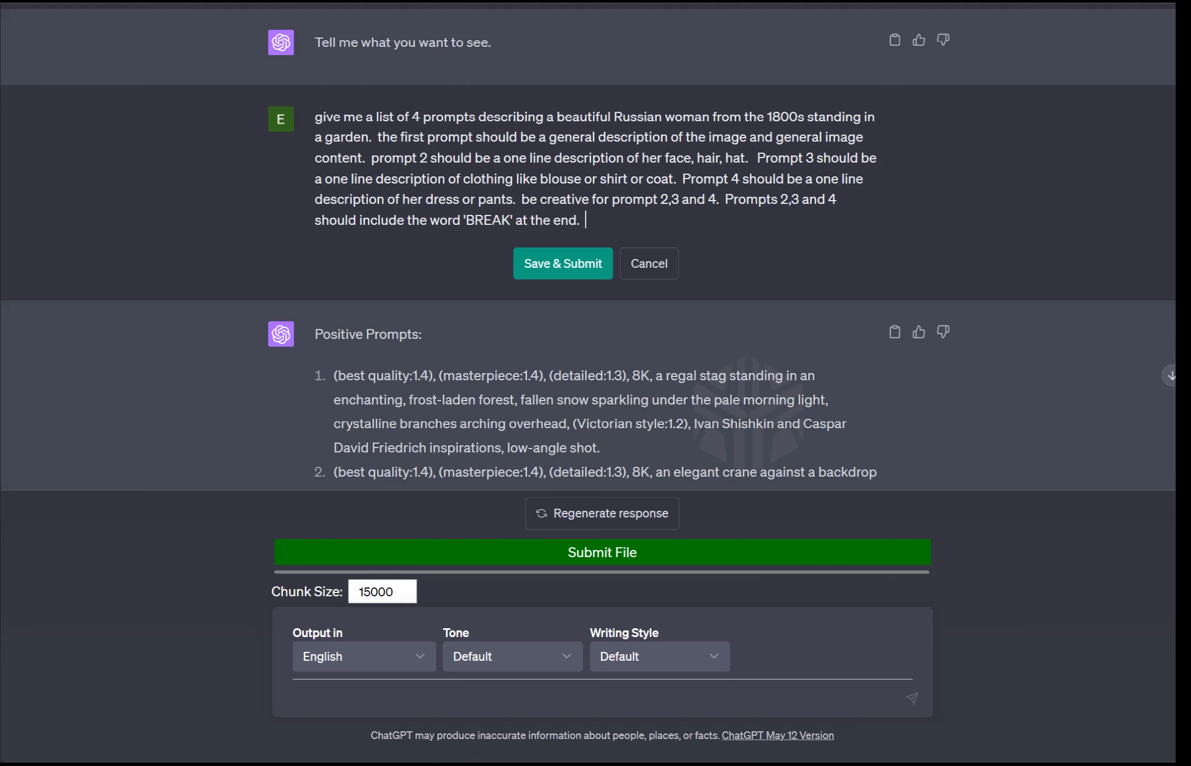
Step: Reword the last sentence to "Prompts 1, 2 and 3 should include the word 'BREAK' at the end." and submit the edited request
key("BackSpace")
key("BackSpace")
key("BackSpace")
key("BackSpace")
key("BackSpace")
key("BackSpace")
key("BackSpace")
key("BackSpace")
key("BackSpace")
key("BackSpace")
key("BackSpace")
key("BackSpace")
key("BackSpace")
key("BackSpace")
key("BackSpace")
key("BackSpace")
key("BackSpace")
key("BackSpace")
key("BackSpace")
key("BackSpace")
key("BackSpace")
key("BackSpace")
key("BackSpace")
key("BackSpace")
key("BackSpace")
key("BackSpace")
key("BackSpace")
key("BackSpace")
key("BackSpace")
key("BackSpace")
key("BackSpace")
key("BackSpace")
key("BackSpace")
key("BackSpace")
key("BackSpace")
key("BackSpace")
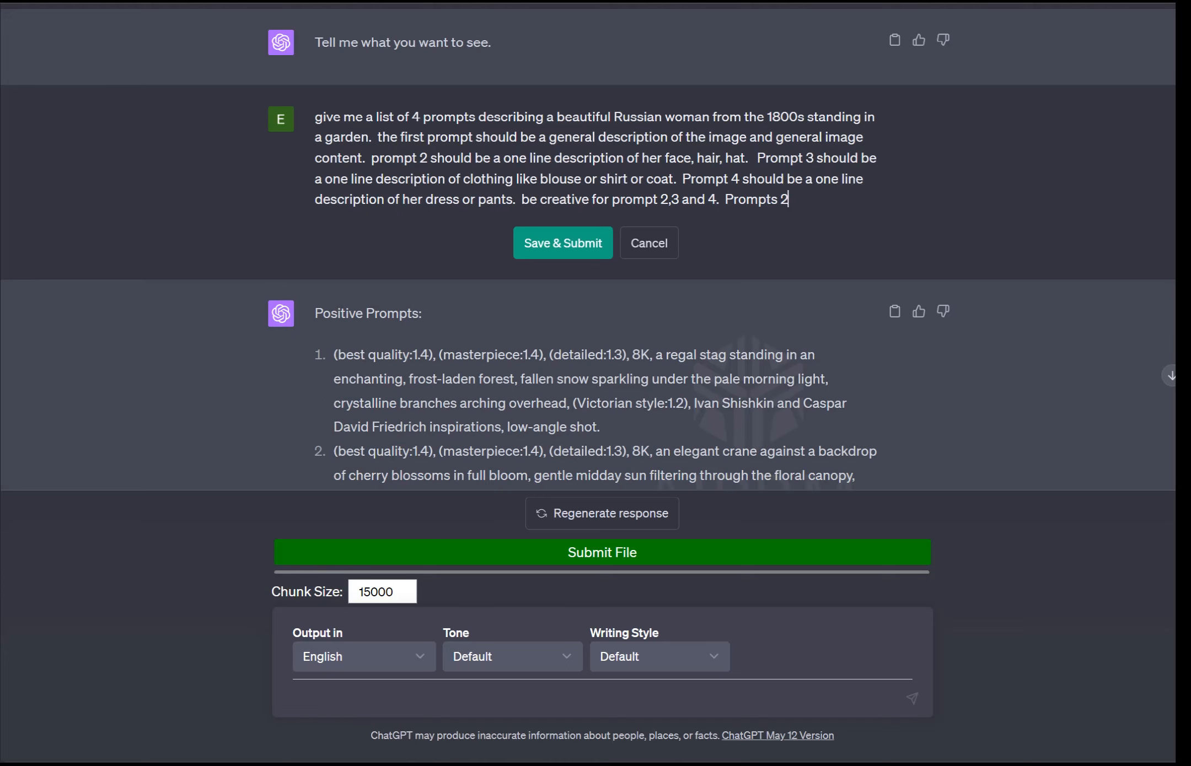
type("1,2")
key("BackSpace")
type("2 and 3 should include the word ")
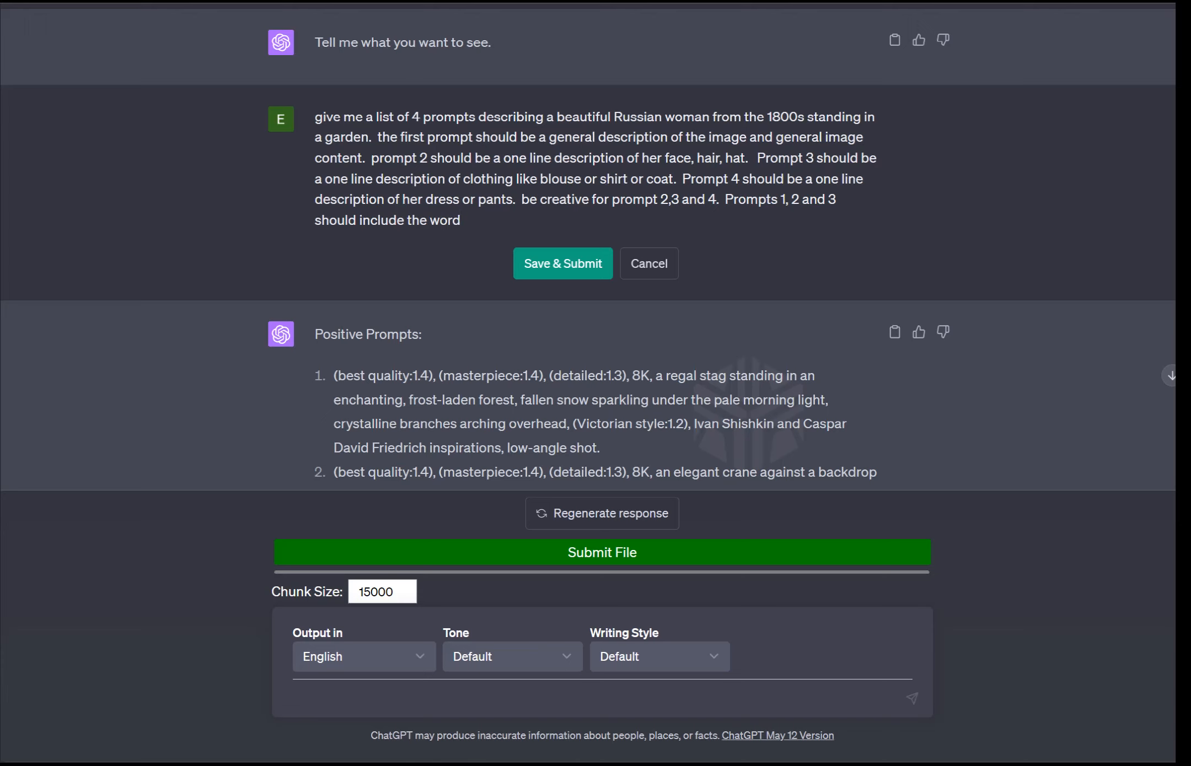
type("'BREAK' at the end.")
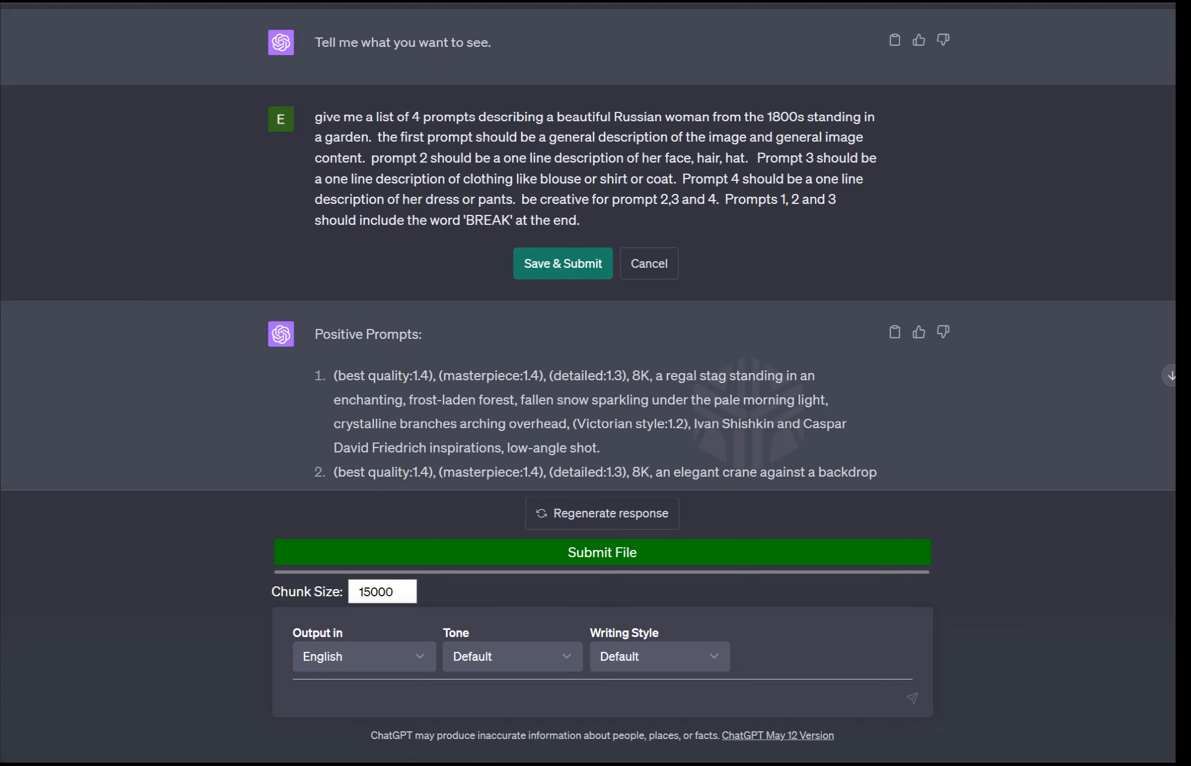
left_click(563, 264)
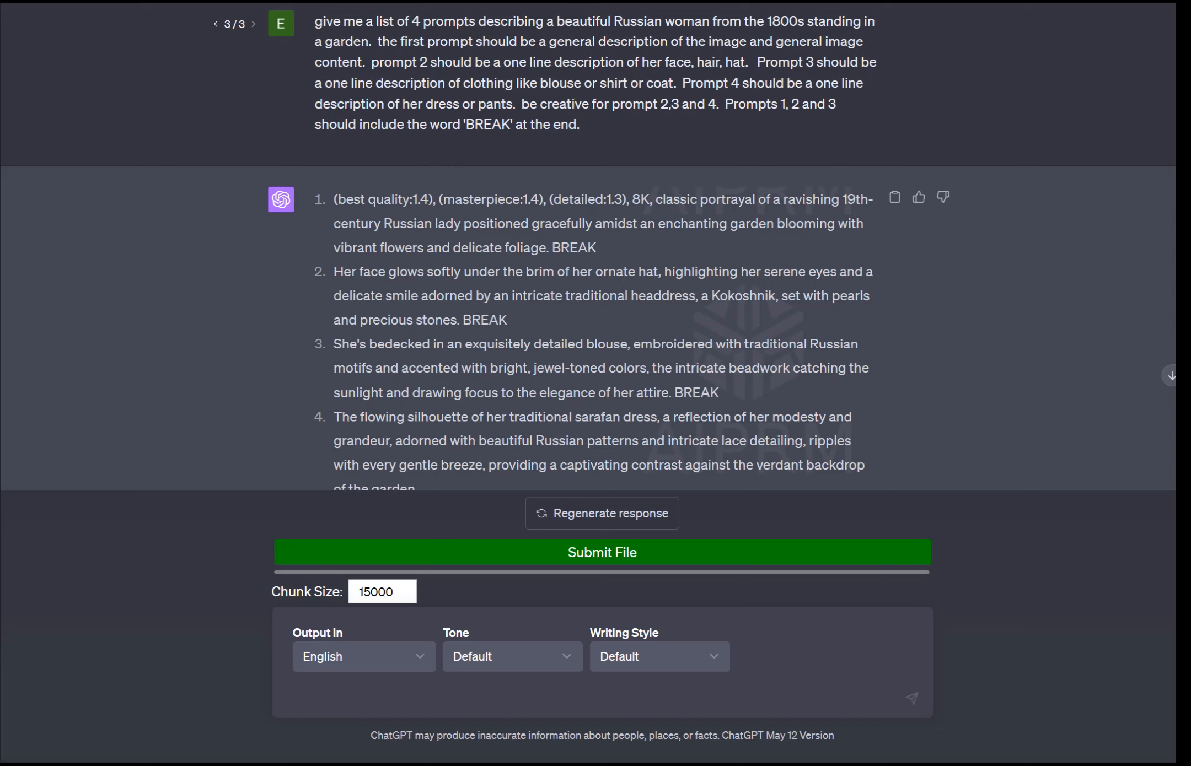
Step: Review the generated response and copy the full text of all four prompts
left_click_drag(711, 295, 775, 295)
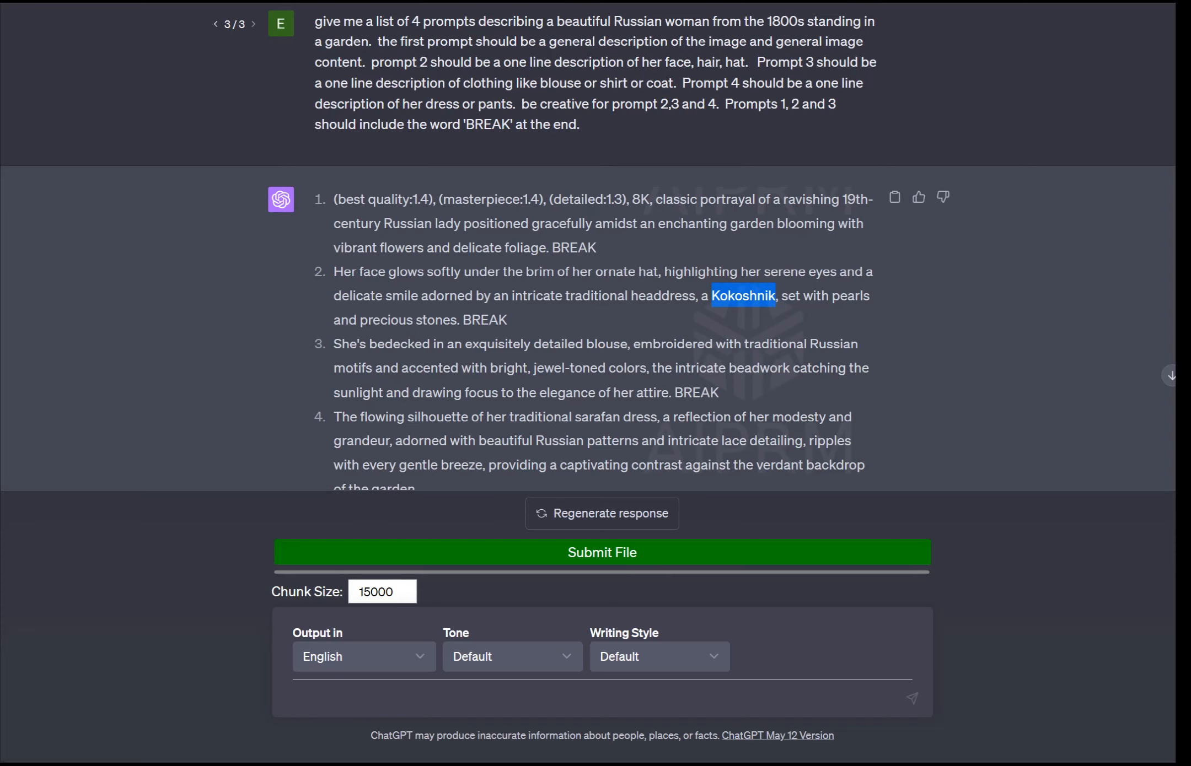
scroll(588, 238, "down", 2)
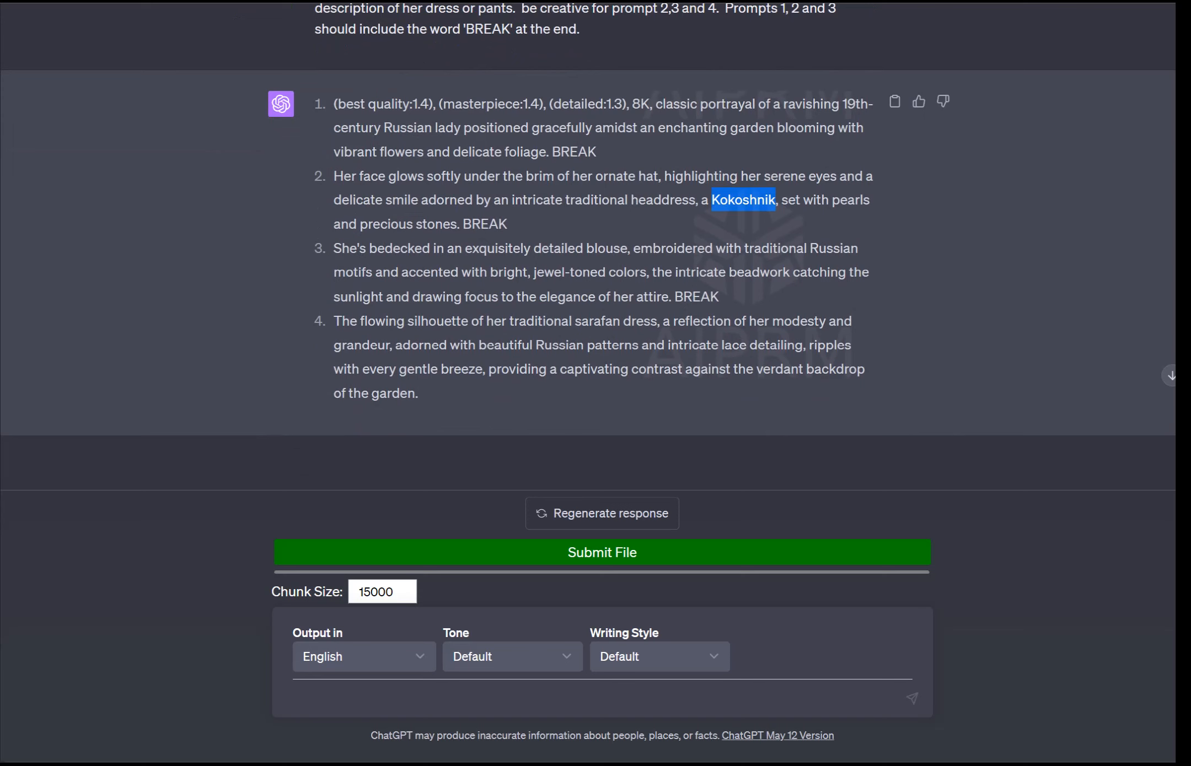
left_click_drag(508, 224, 356, 200)
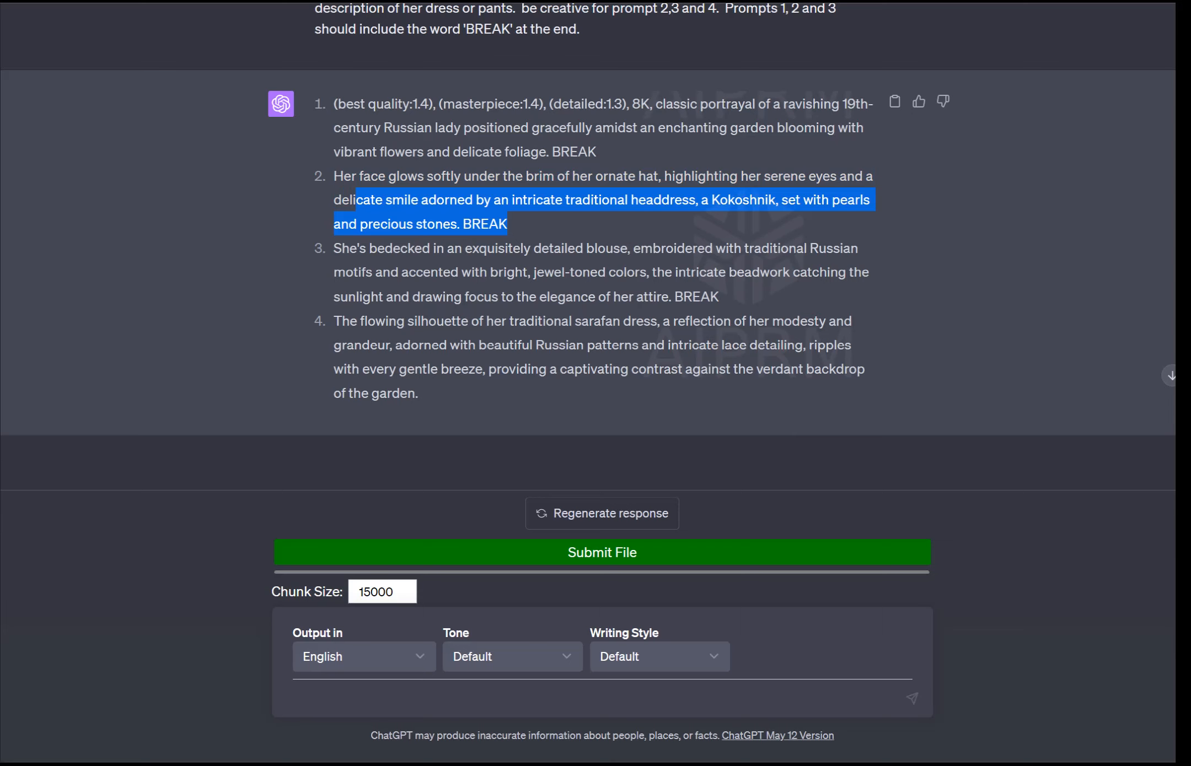
scroll(588, 248, "down", 2)
scroll(588, 248, "up", 2)
left_click_drag(420, 393, 334, 104)
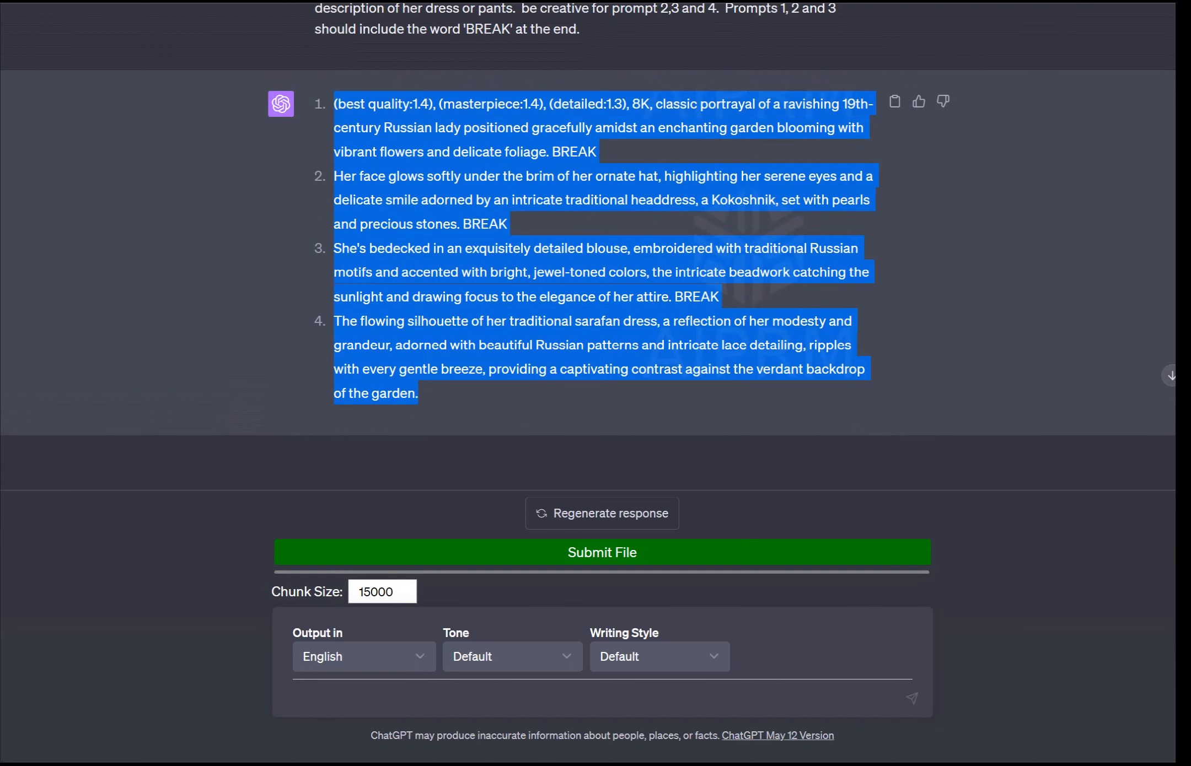
right_click(458, 120)
left_click(486, 138)
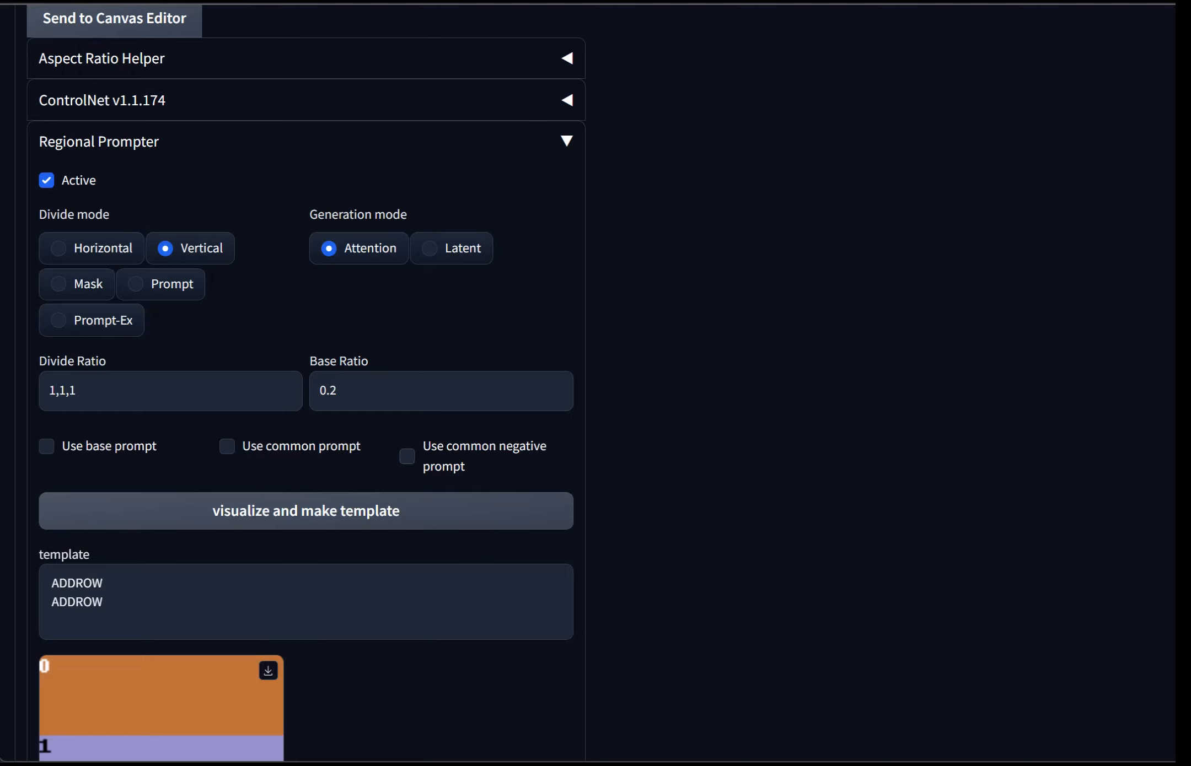
Step: Switch to the Stable Diffusion web UI and paste the four copied prompts into the txt2img positive prompt
scroll(595, 386, "up", 12)
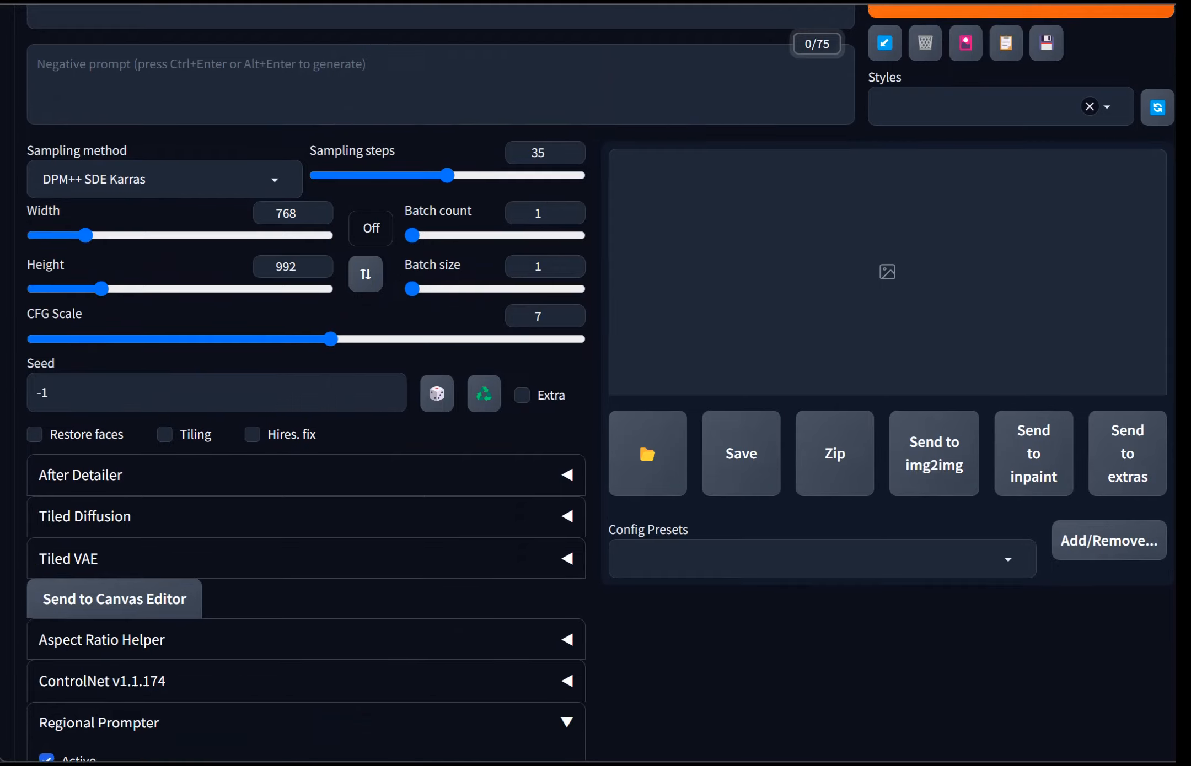
left_click(38, 153)
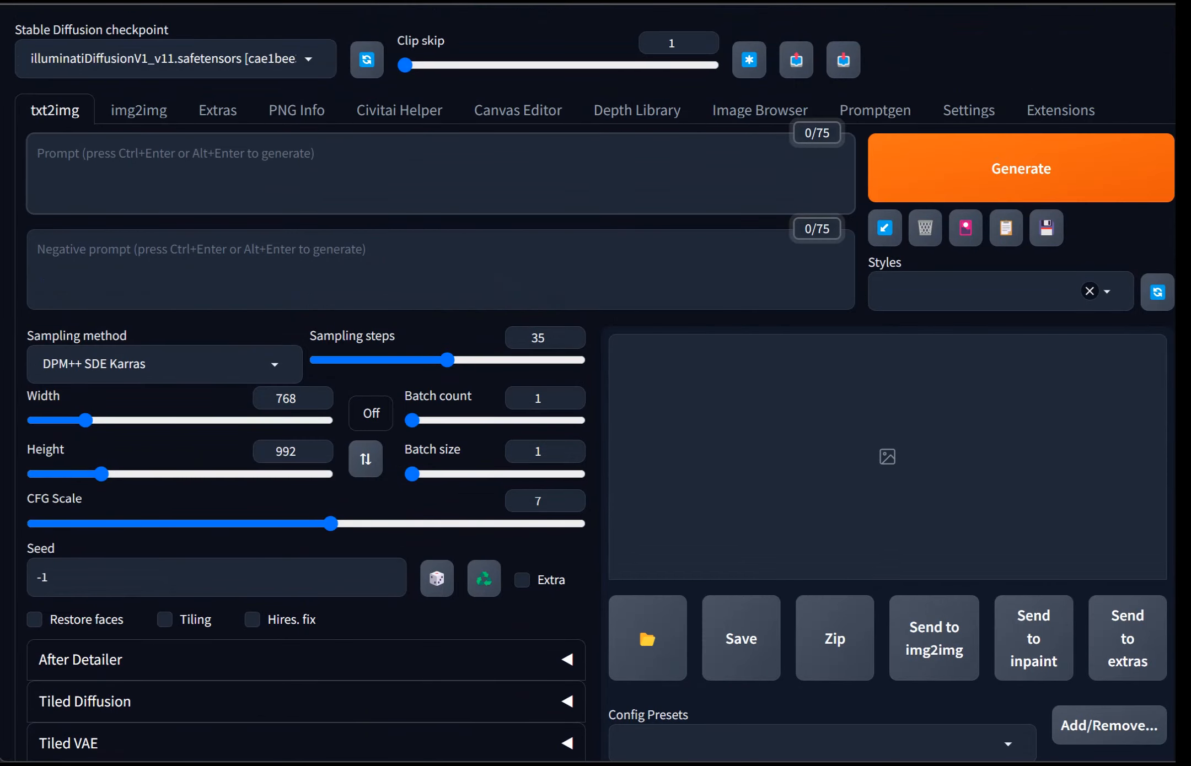
scroll(595, 386, "down", 12)
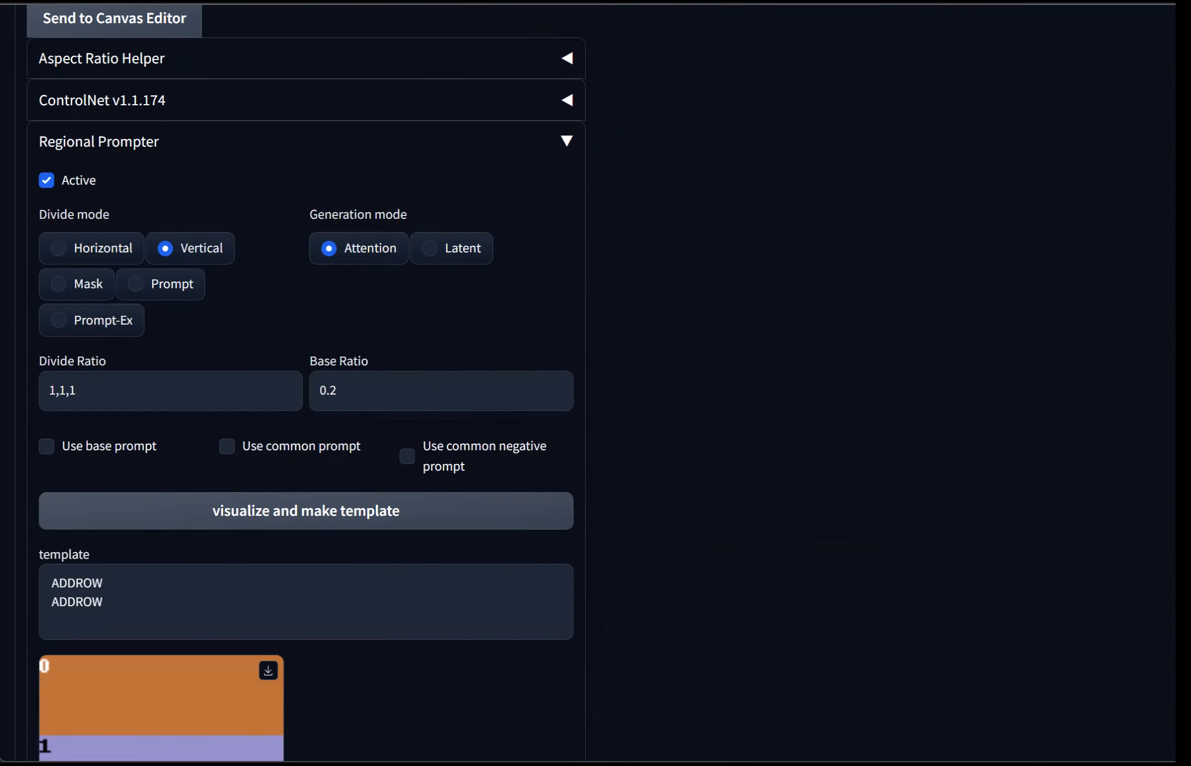
scroll(596, 386, "down", 8)
scroll(595, 386, "down", 15)
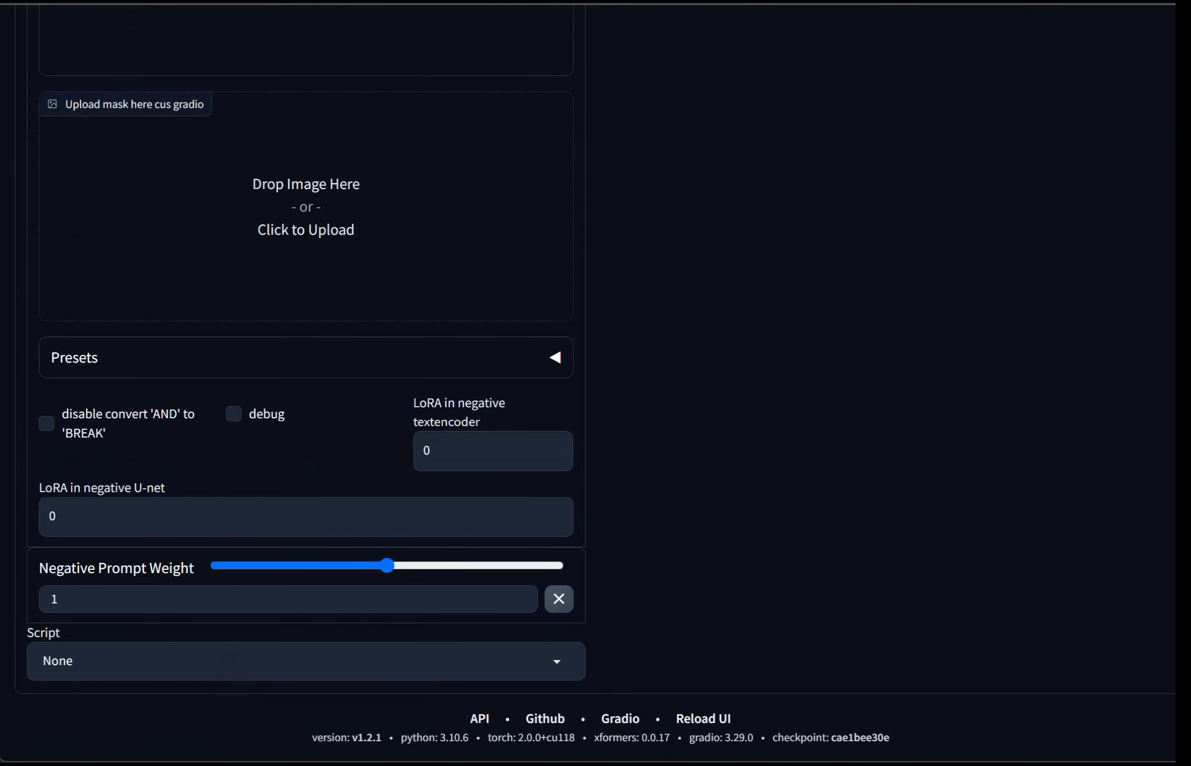
scroll(595, 386, "up", 20)
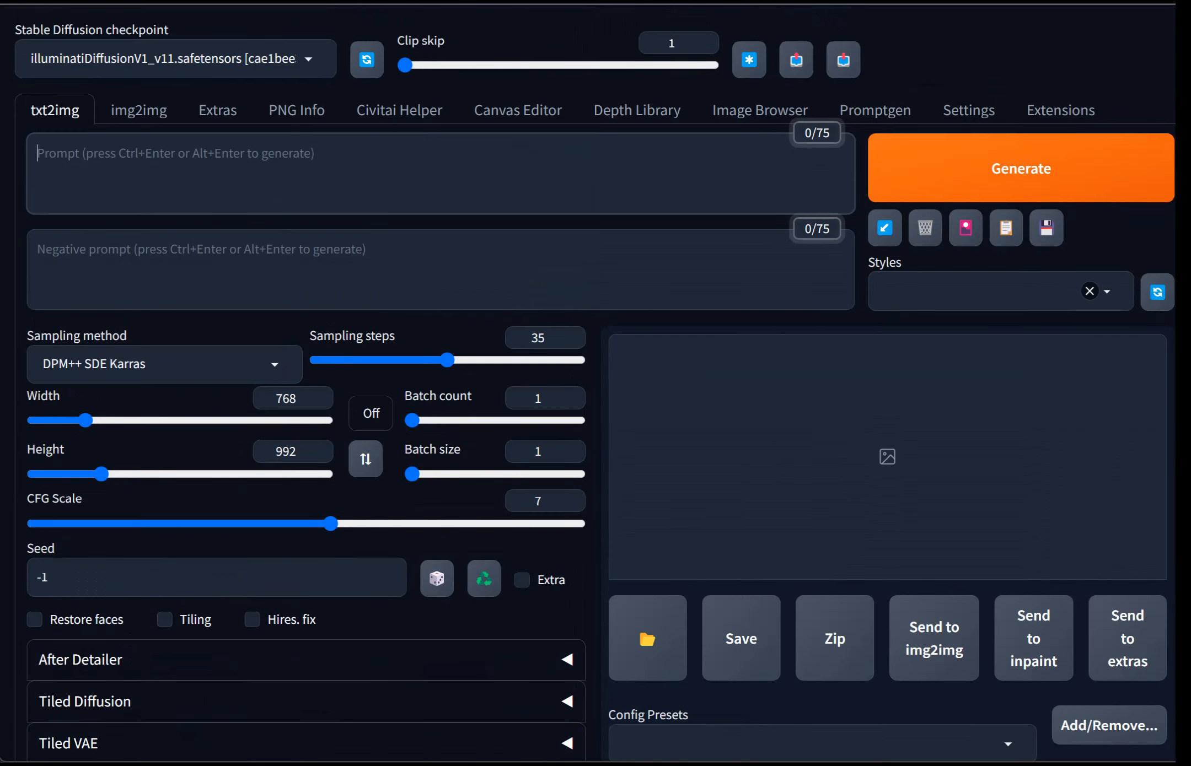
right_click(59, 145)
left_click(106, 295)
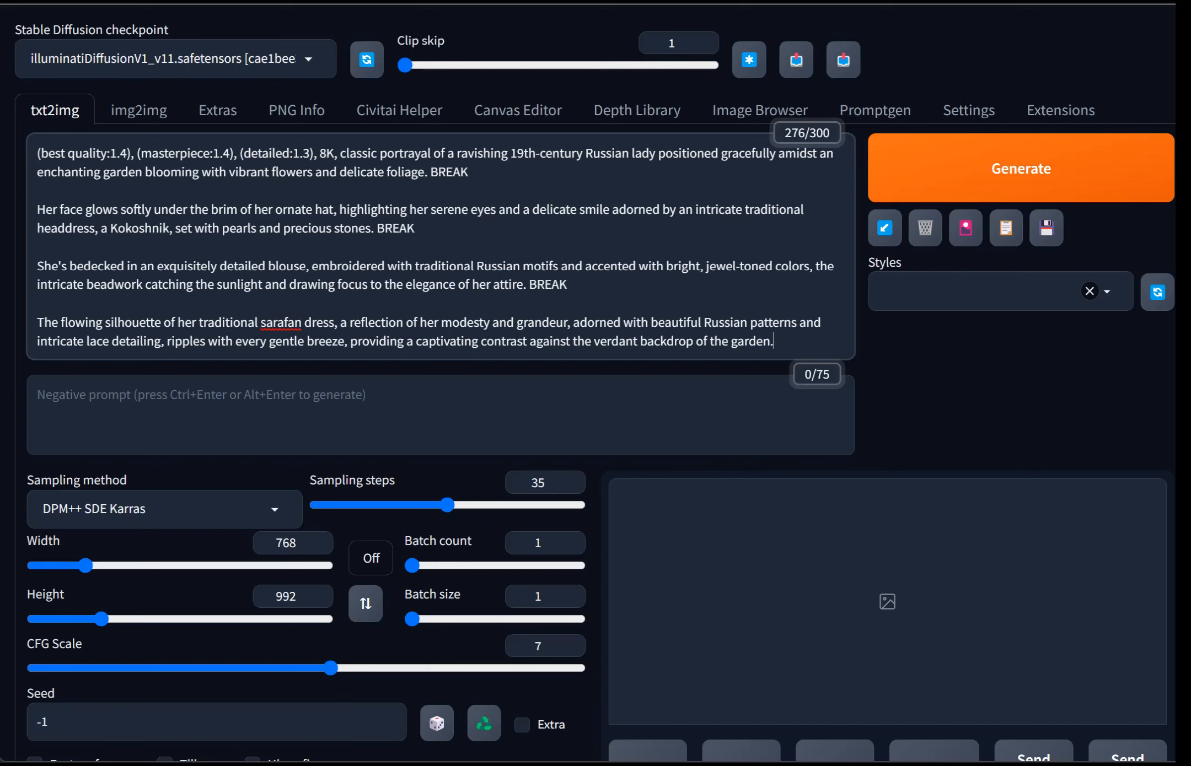
Step: Choose the style "1 – N: General" and set the sampling steps to 20
left_click(938, 291)
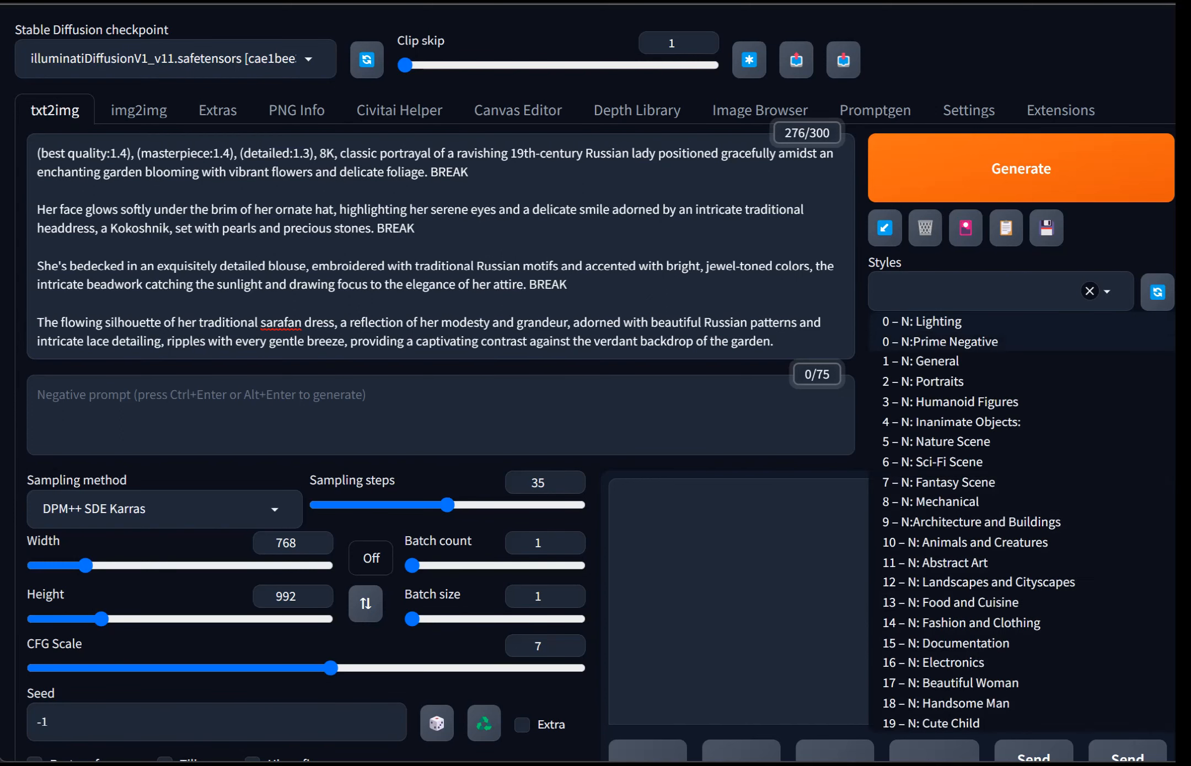
left_click(930, 361)
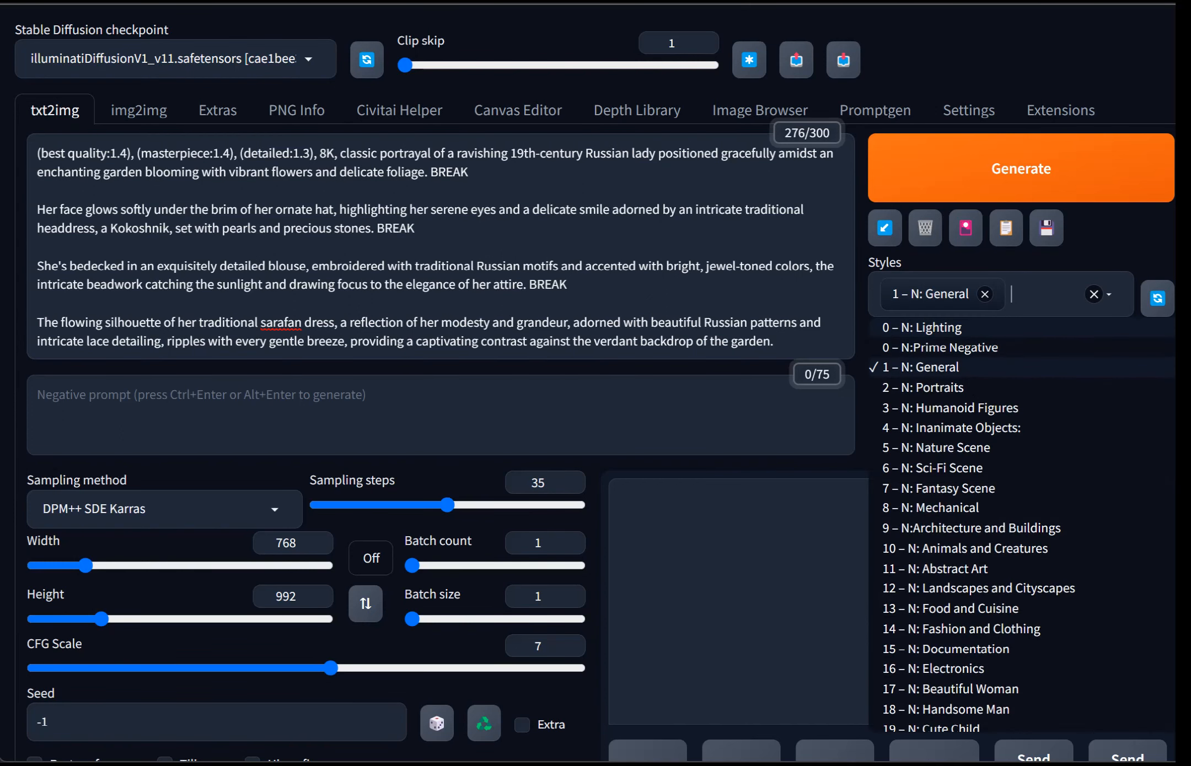
key("Escape")
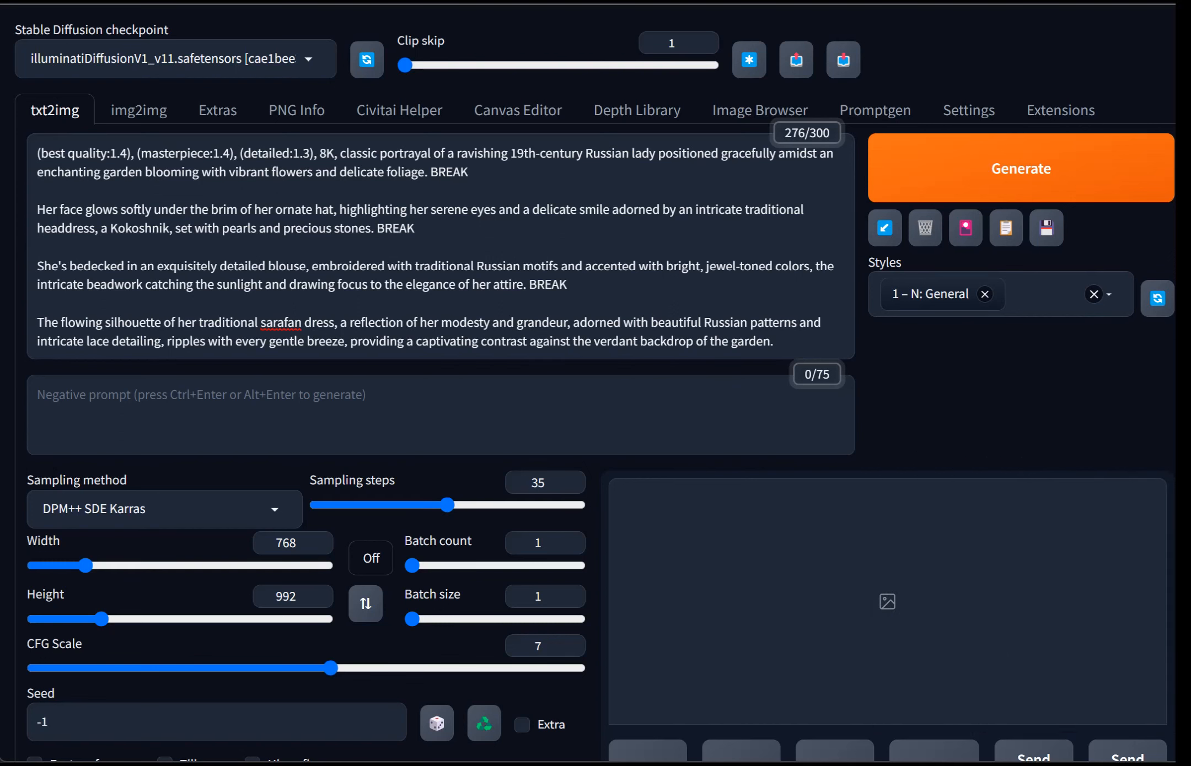
left_click_drag(447, 505, 317, 506)
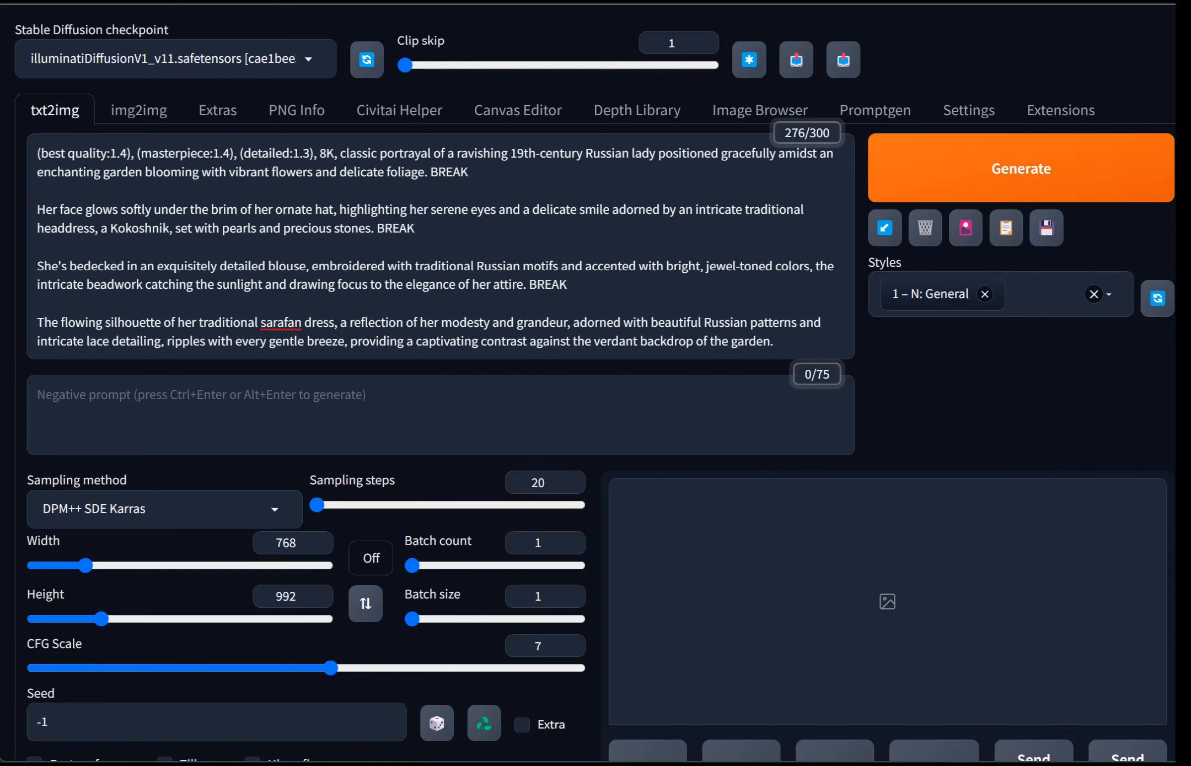
Step: Enable Restore faces and set the batch size to 4
scroll(546, 507, "down", 1)
scroll(365, 510, "down", 3)
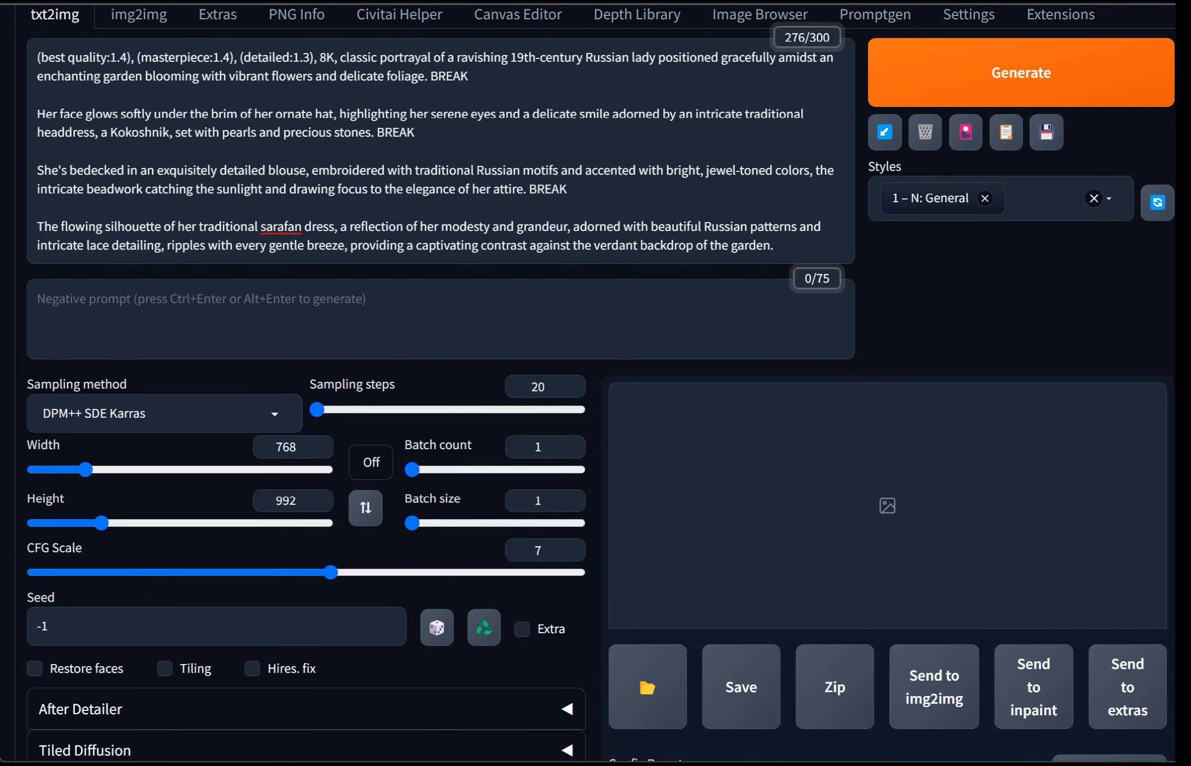
left_click(34, 669)
left_click(578, 524)
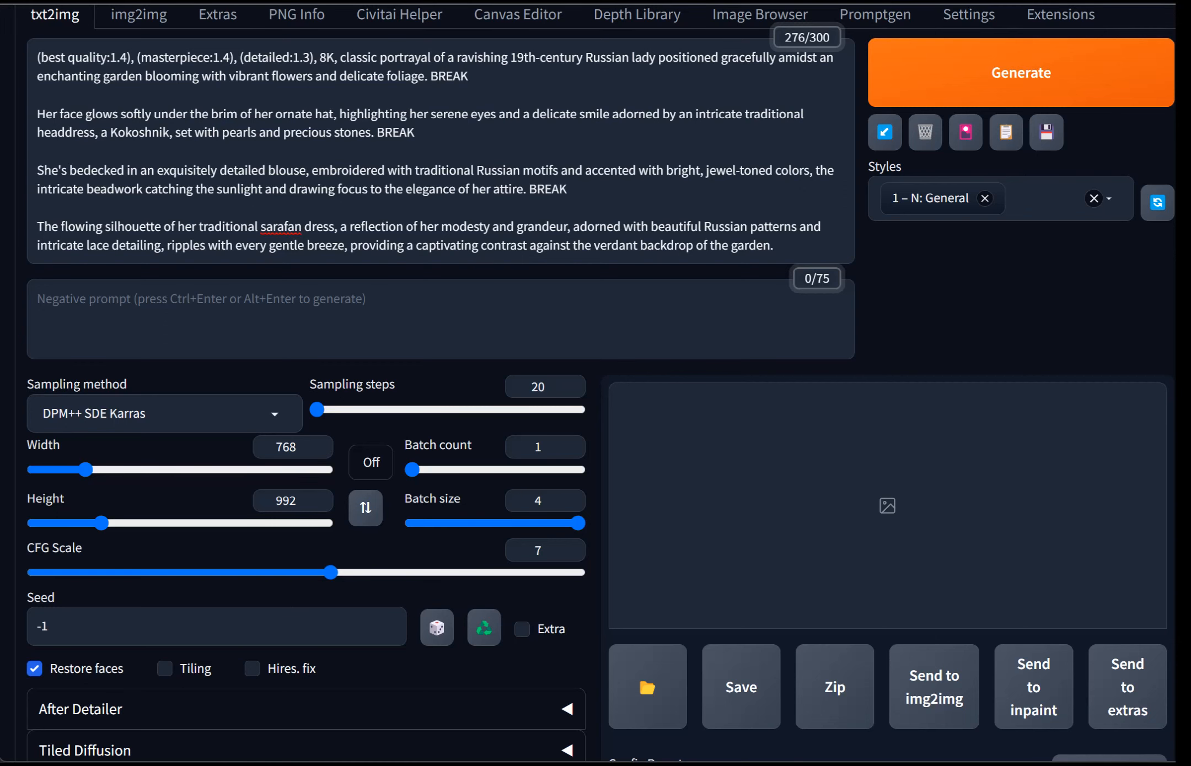
scroll(596, 386, "up", 2)
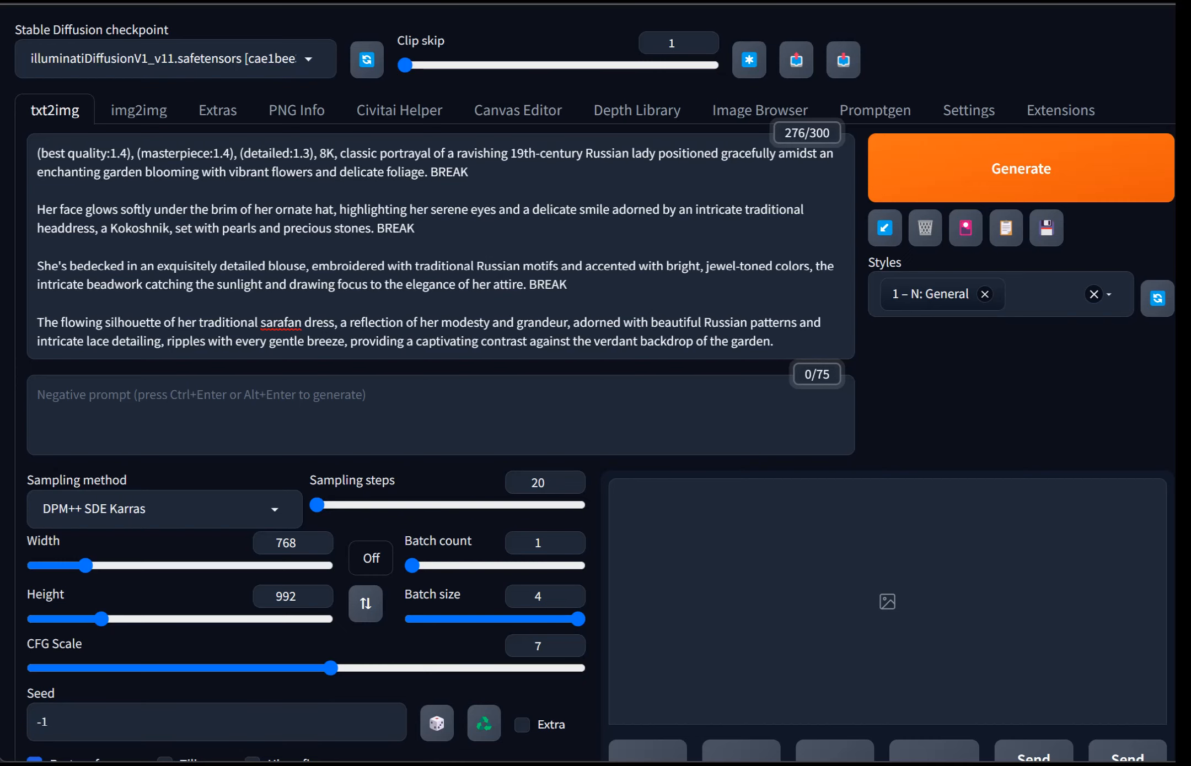
Step: Add "red" before "blouse" in the third prompt and "Sky blue" before "sarafan" in the fourth
left_click(268, 267)
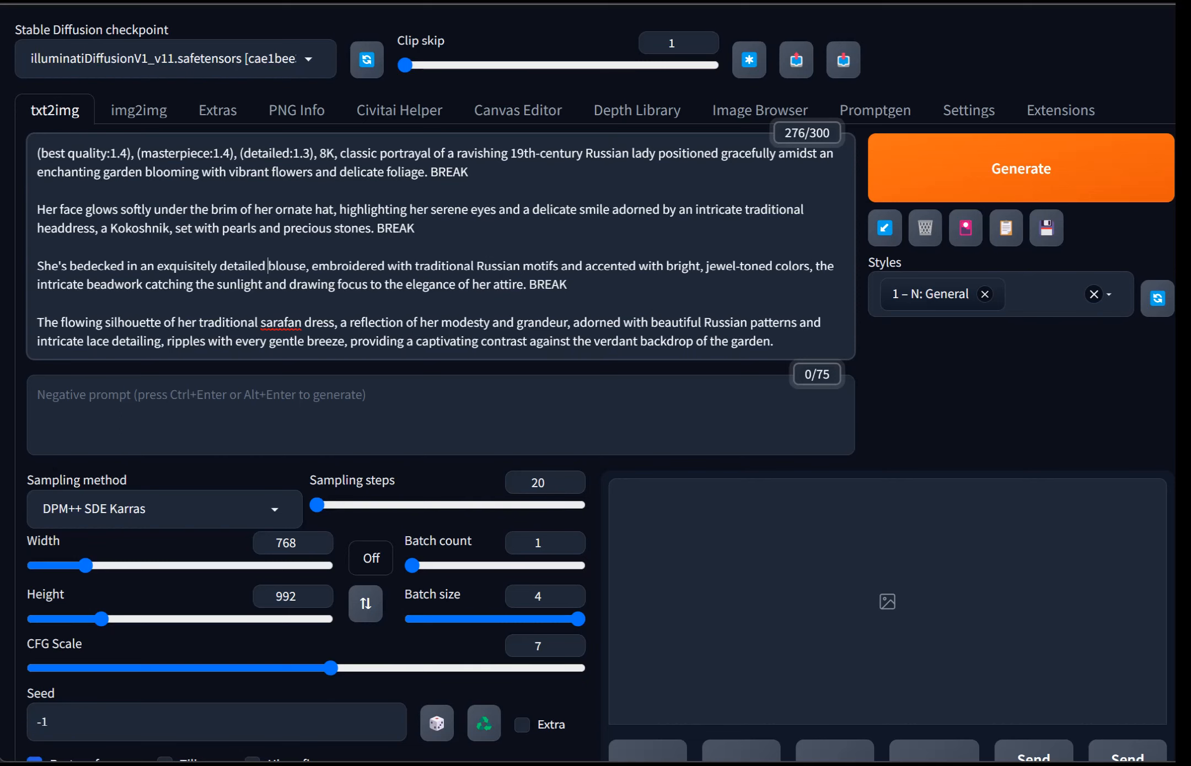
type("red")
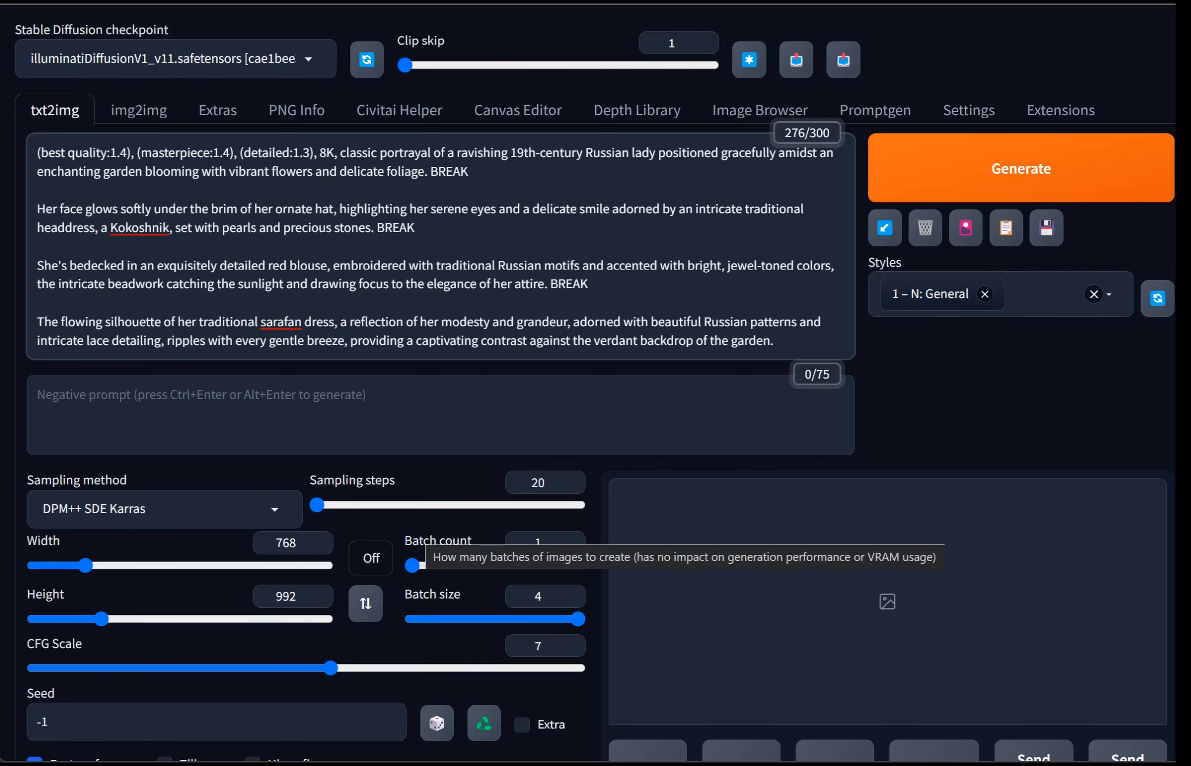
type("S")
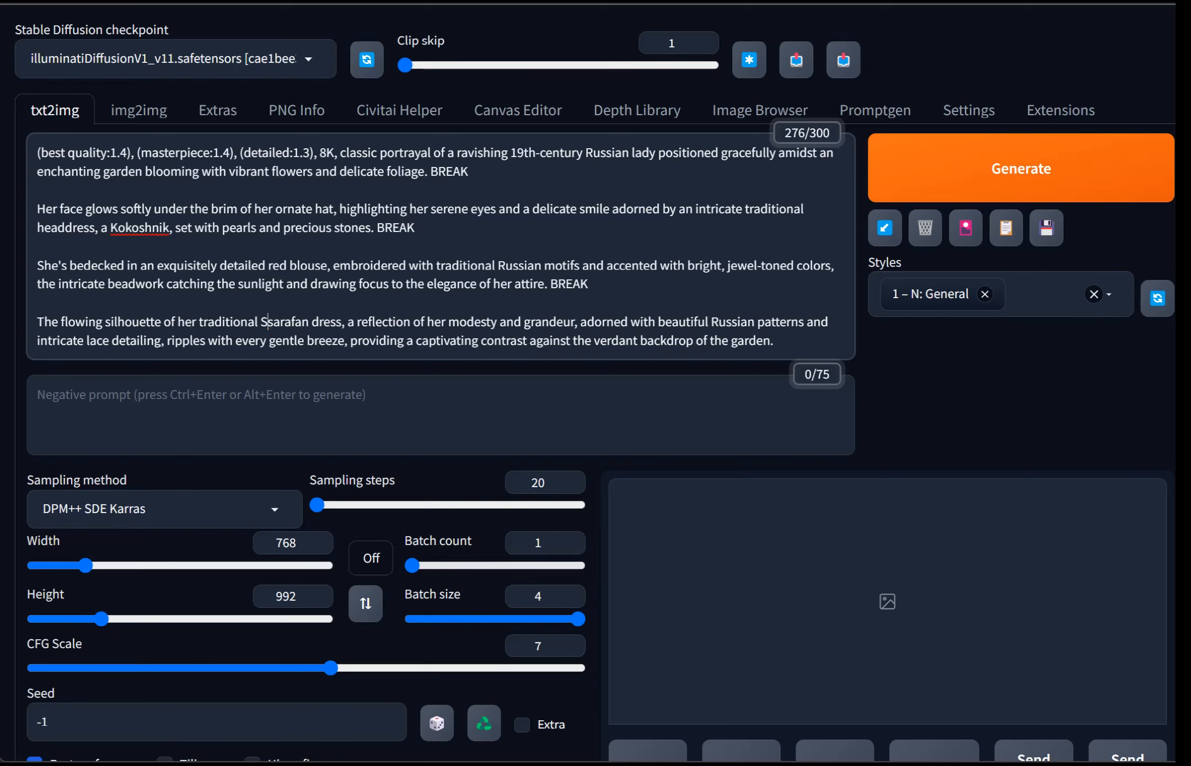
type("ky blue")
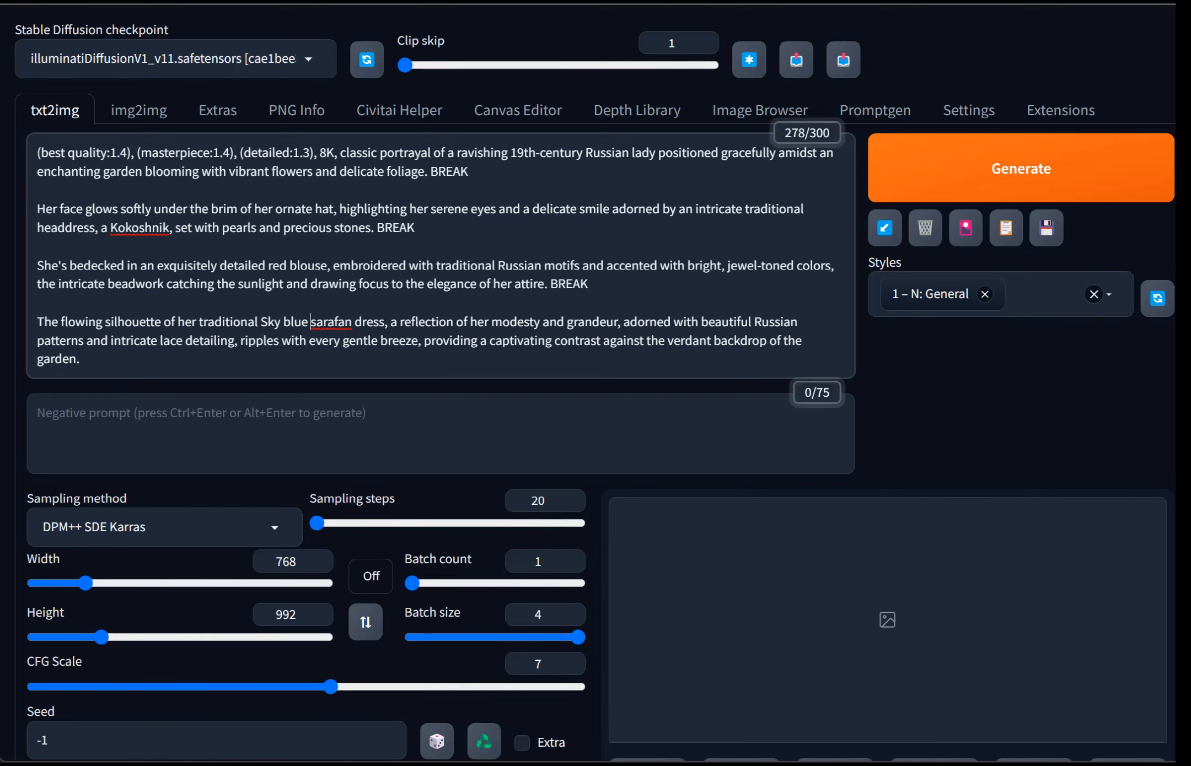
right_click(329, 325)
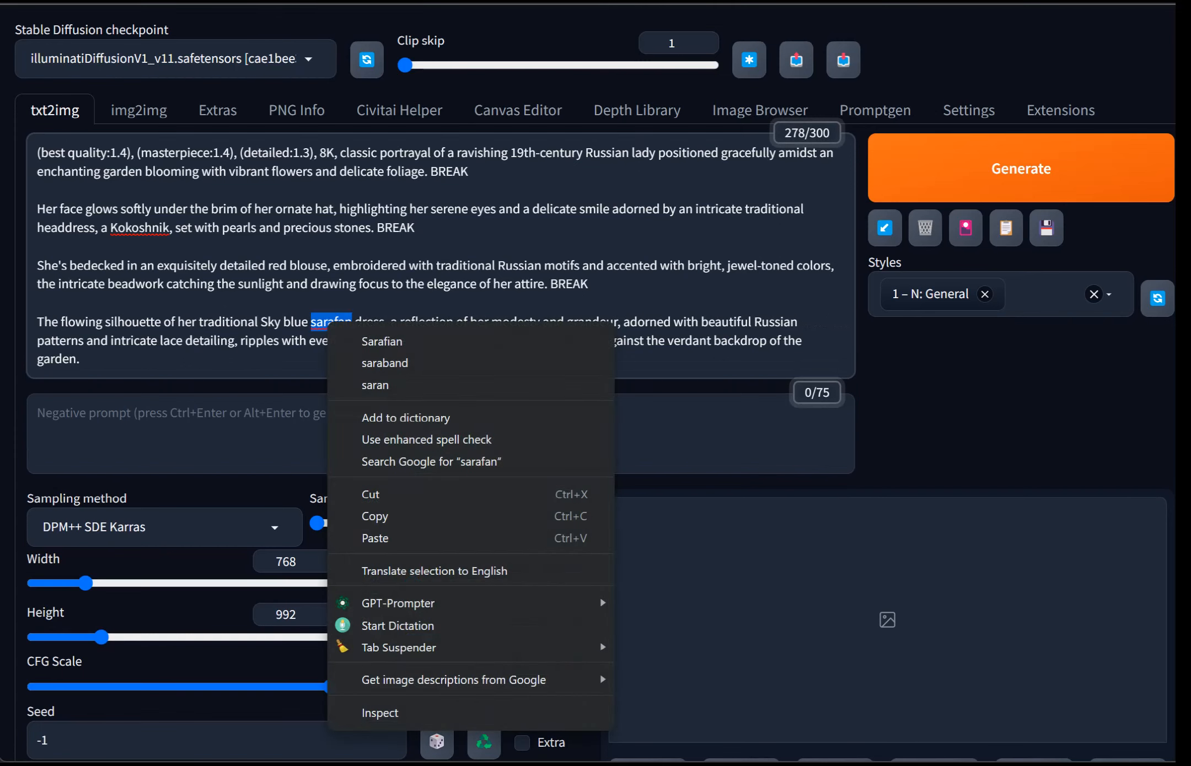
left_click(231, 340)
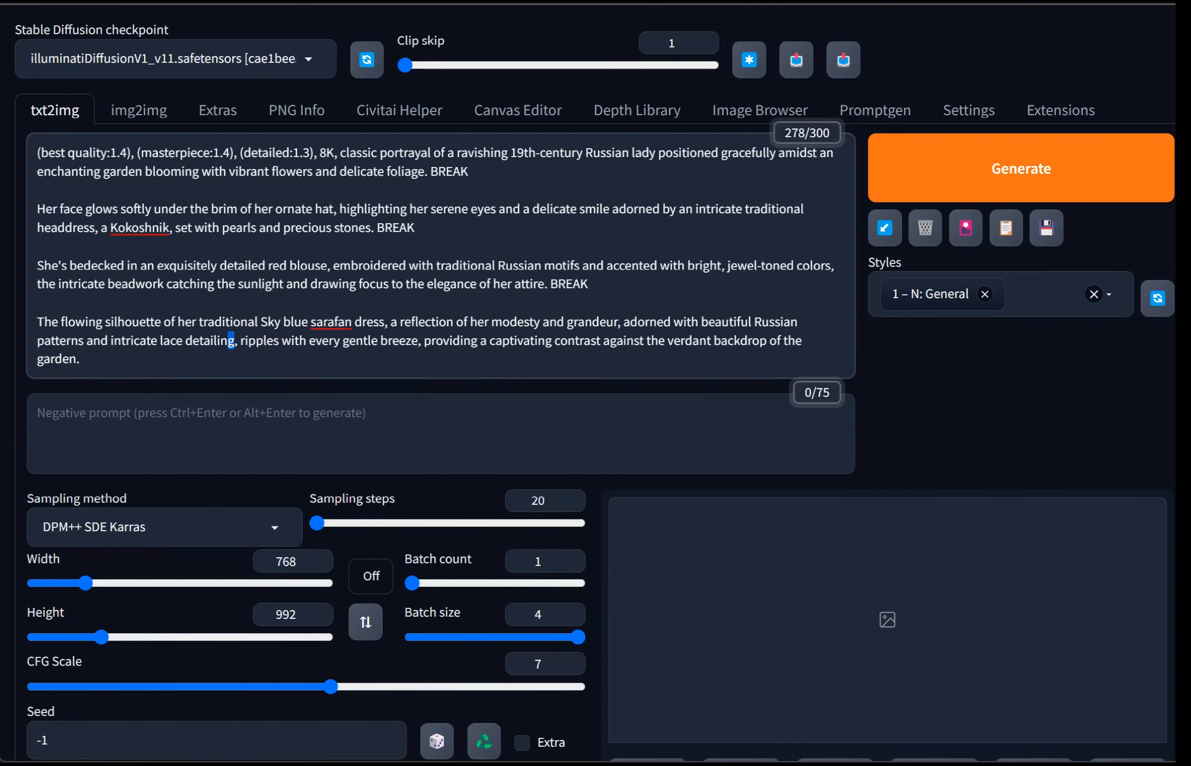
Step: Generate the batch of images from the colour-edited prompts and follow the preview
key("ctrl+Return")
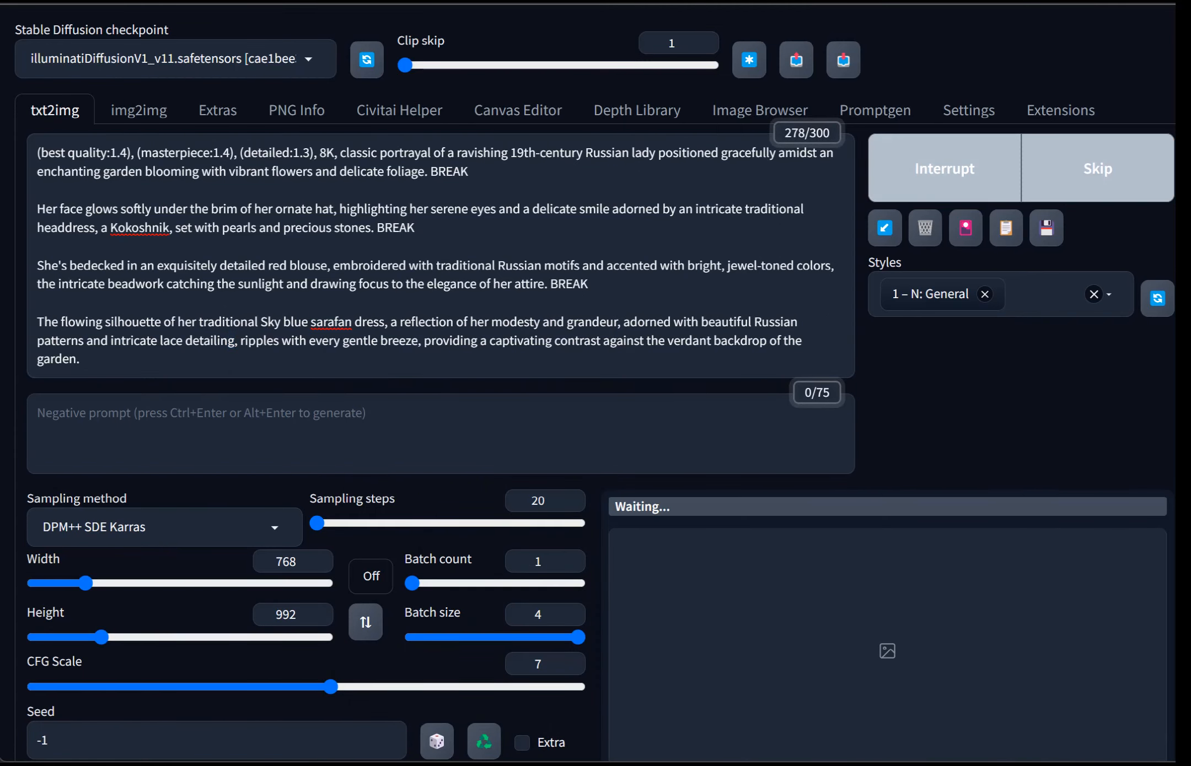
scroll(595, 386, "down", 5)
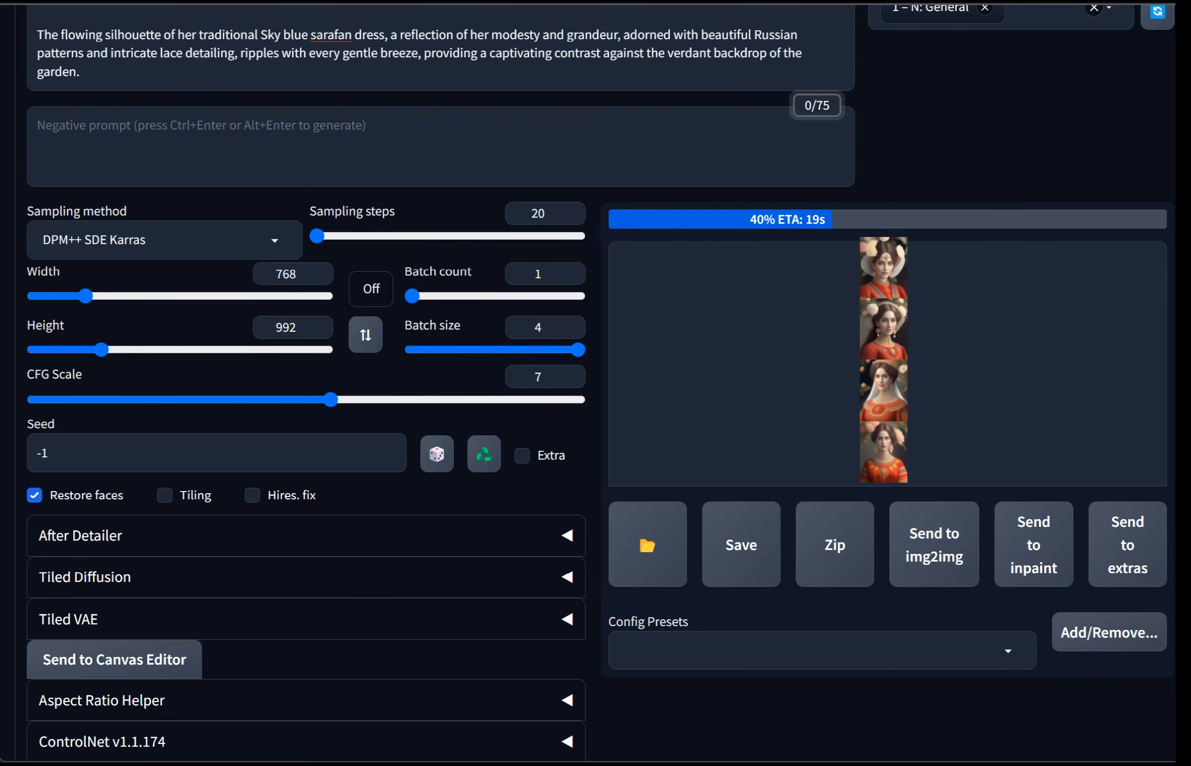
scroll(596, 386, "up", 5)
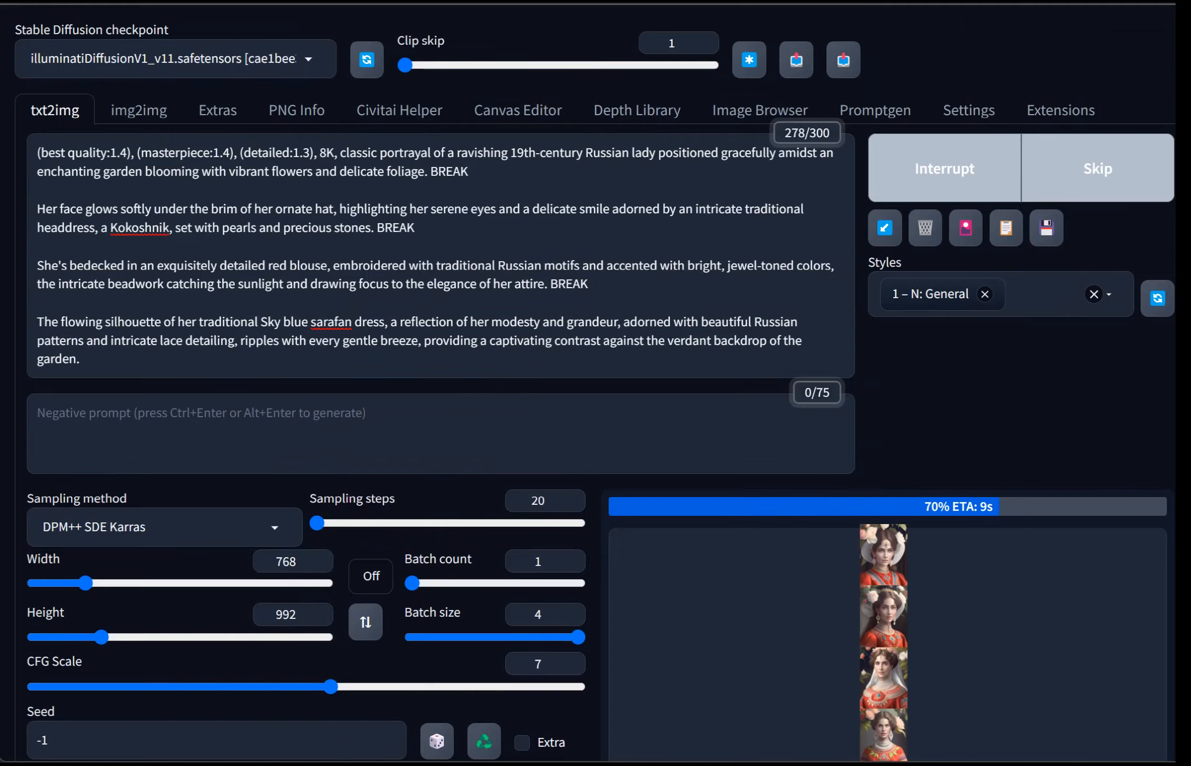
scroll(595, 386, "down", 4)
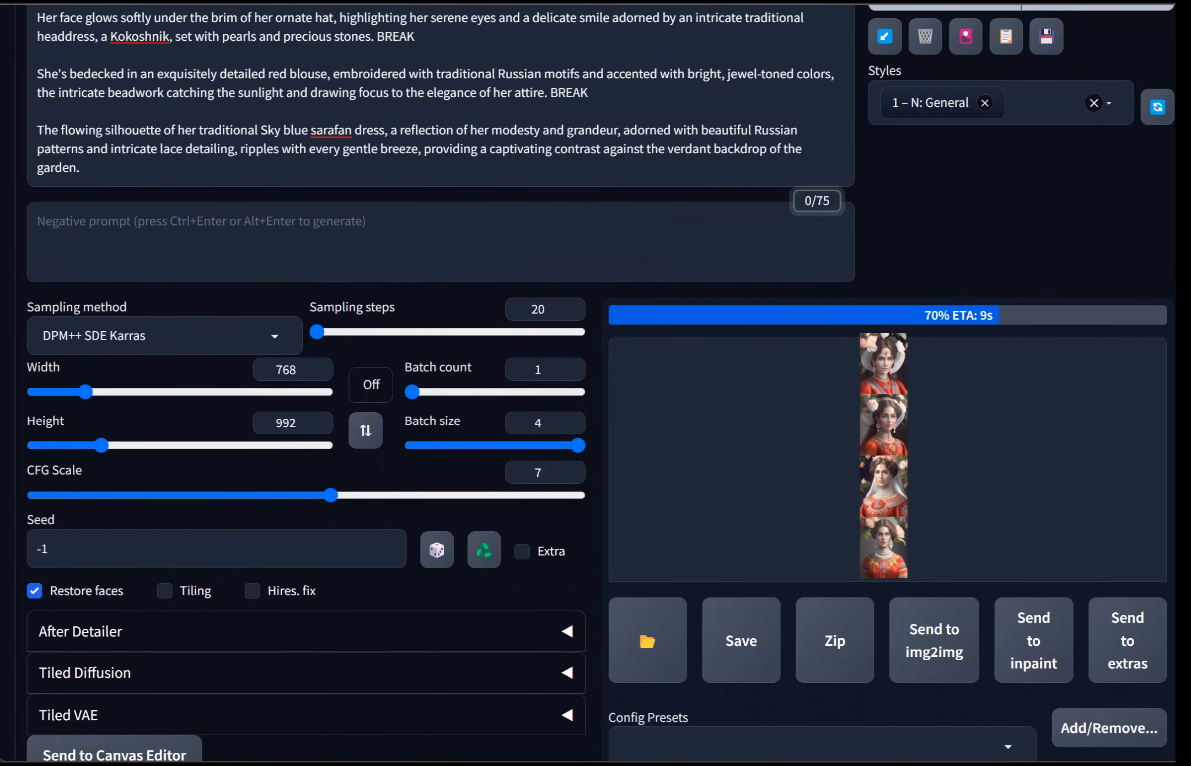
scroll(596, 386, "up", 4)
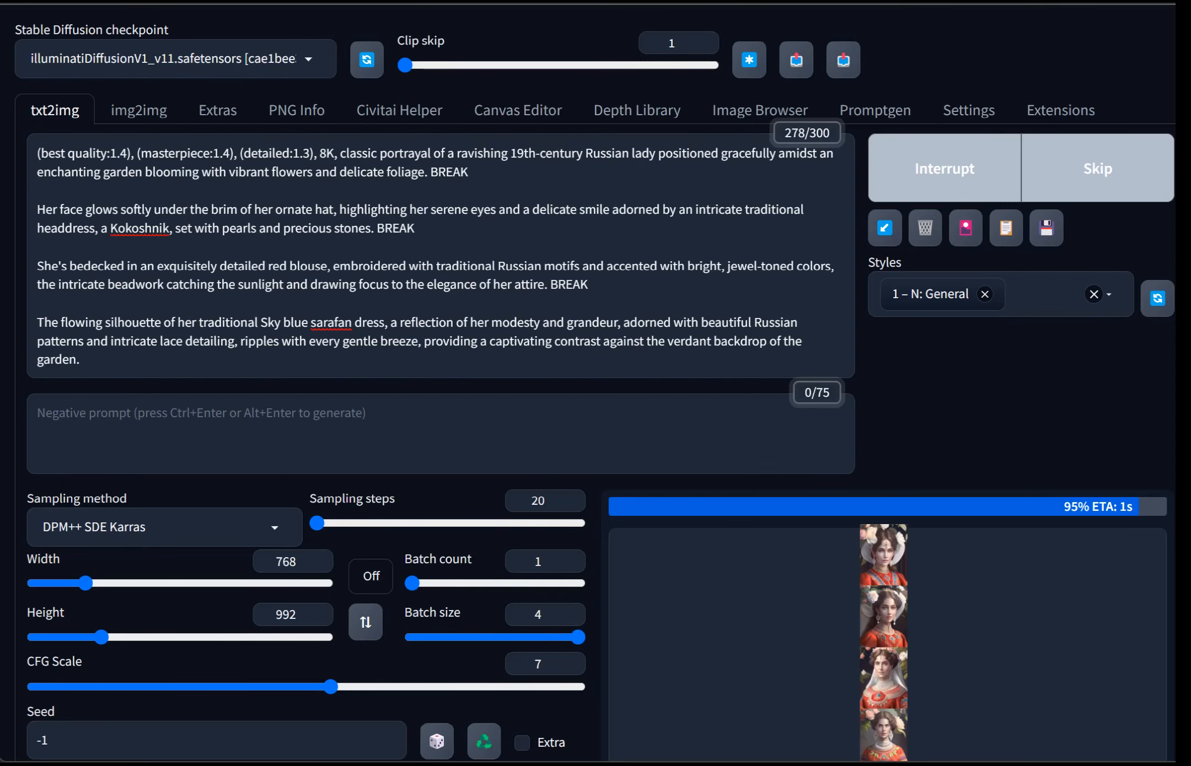
Step: Enable the base prompt option in Regional Prompter and rebuild the region template
scroll(571, 562, "down", 14)
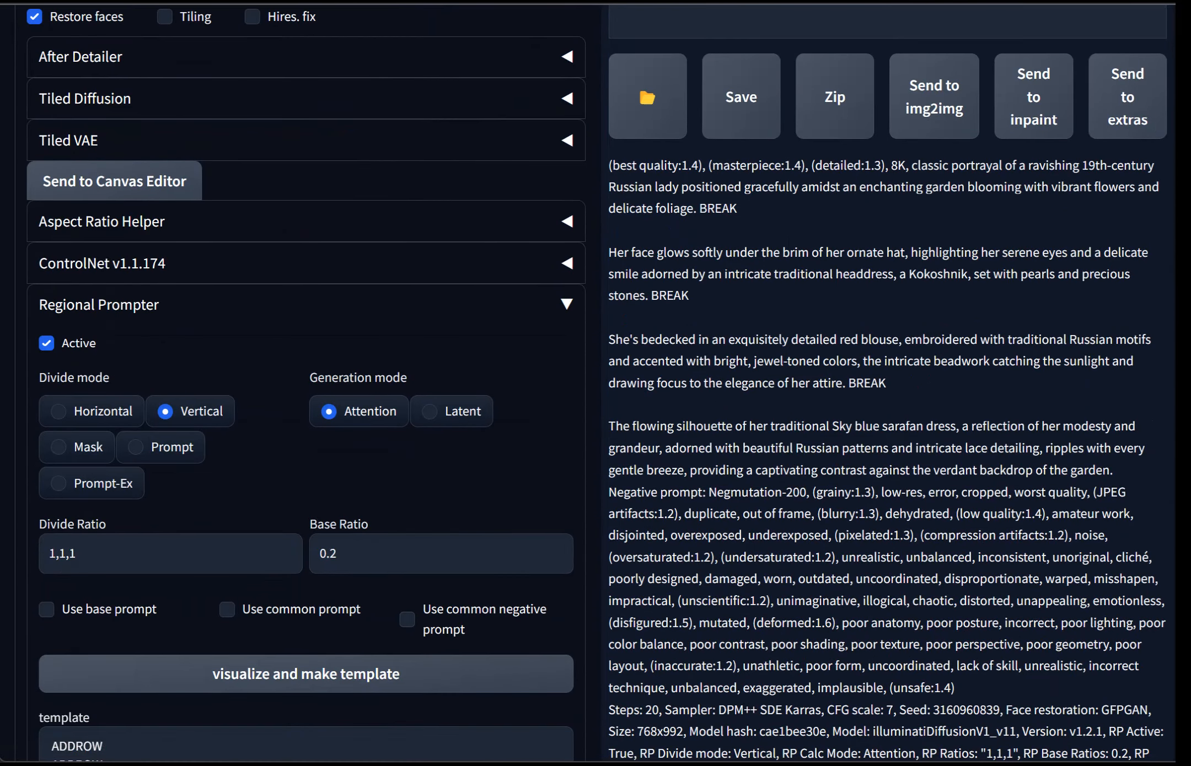
left_click(306, 674)
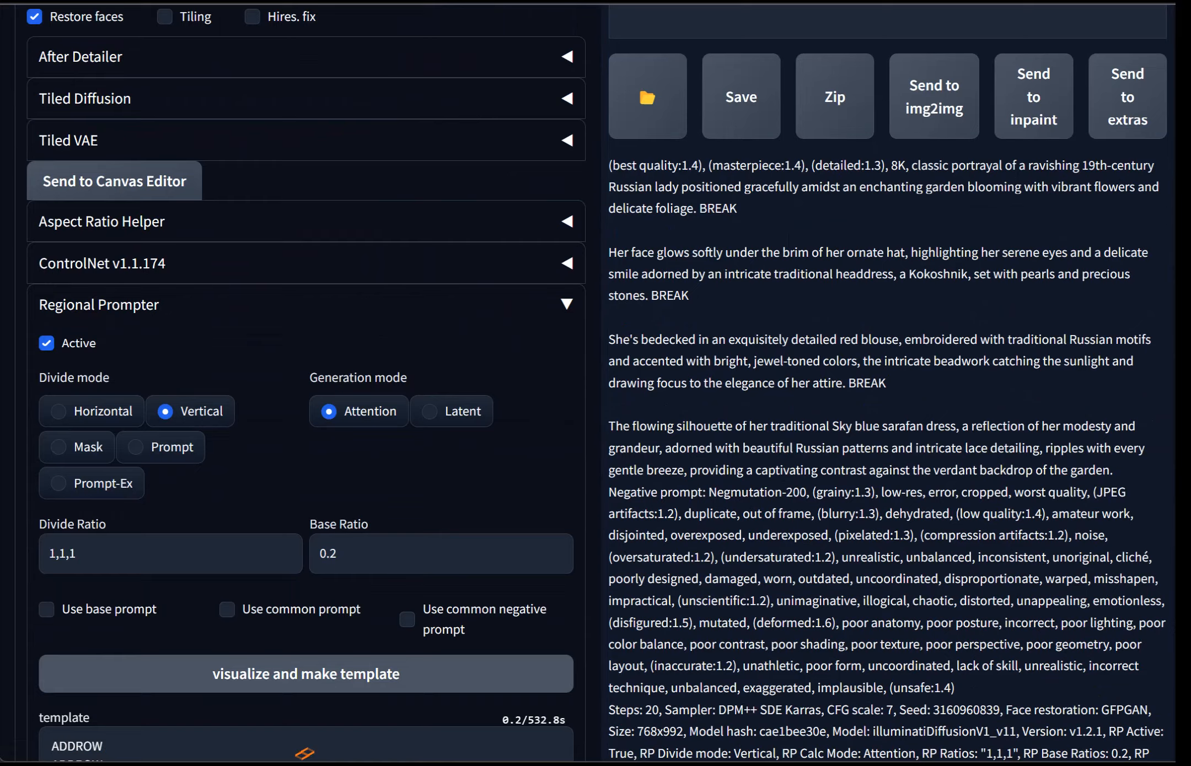
scroll(306, 552, "down", 5)
scroll(595, 386, "down", 2)
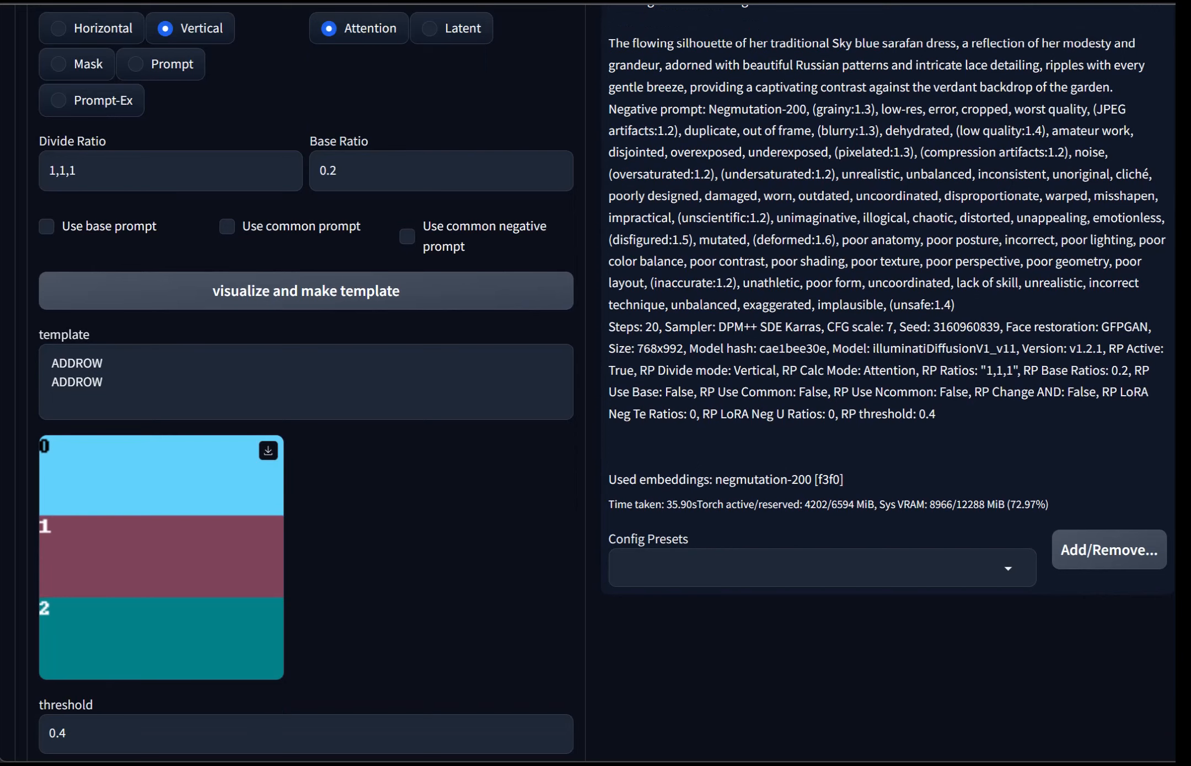
scroll(596, 386, "up", 2)
left_click(47, 322)
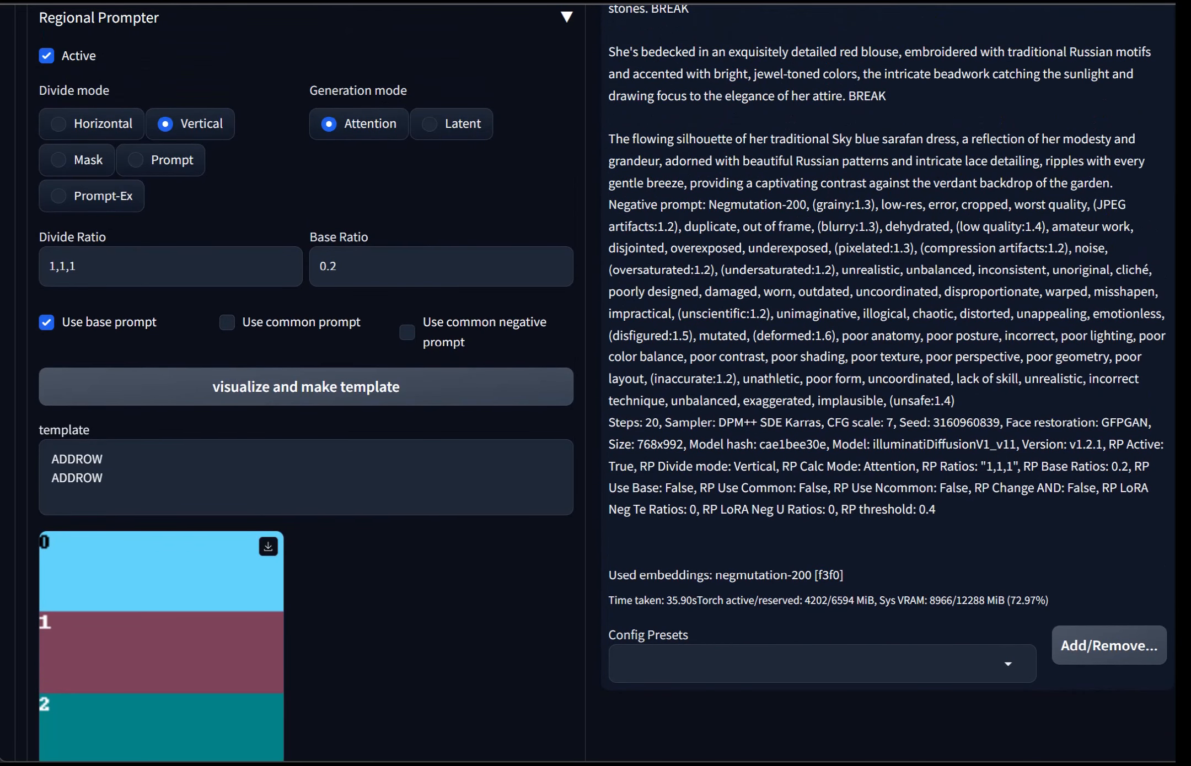
left_click(306, 386)
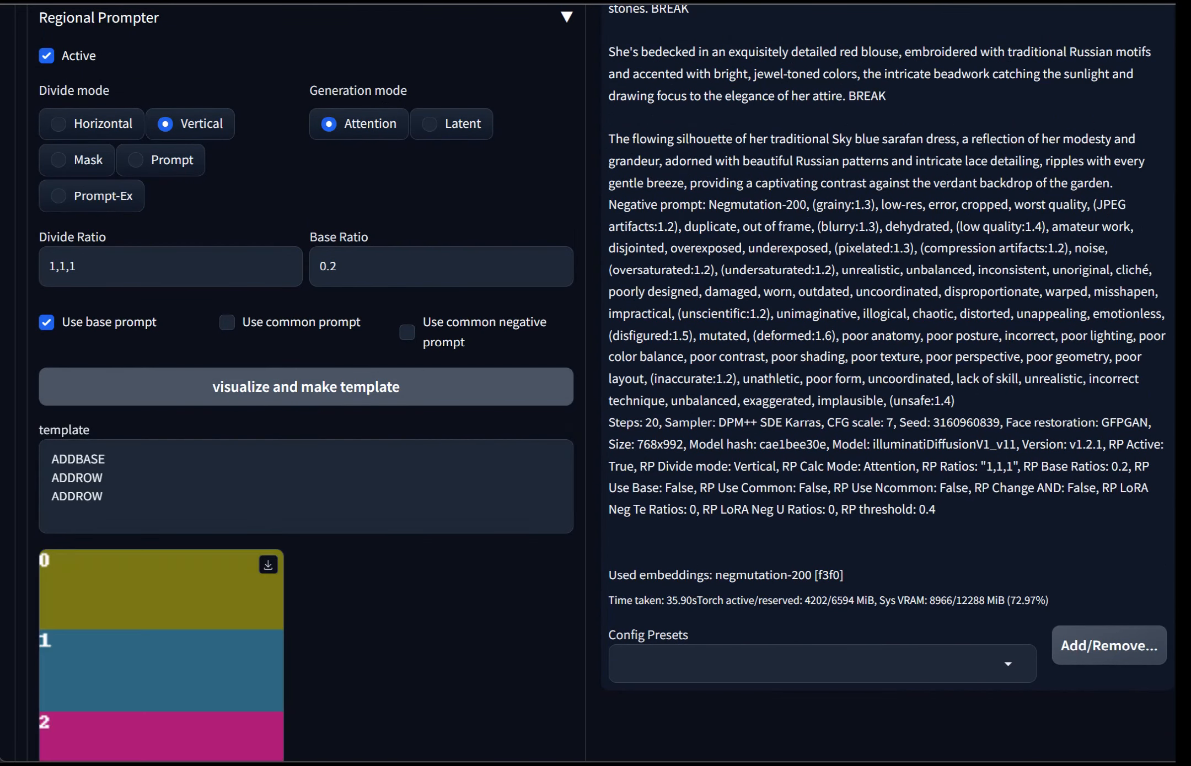
Step: Enlarge the third generated image in the gallery and compare it with the prompt text
scroll(595, 386, "up", 10)
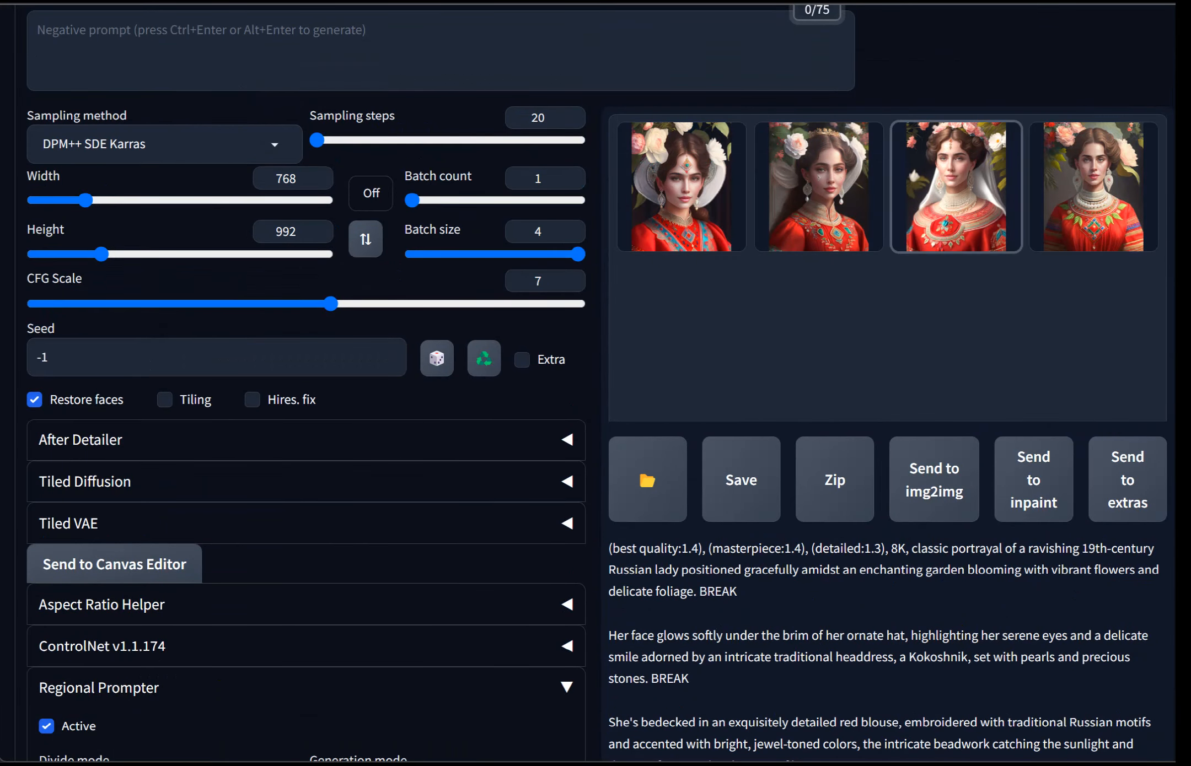
left_click(957, 187)
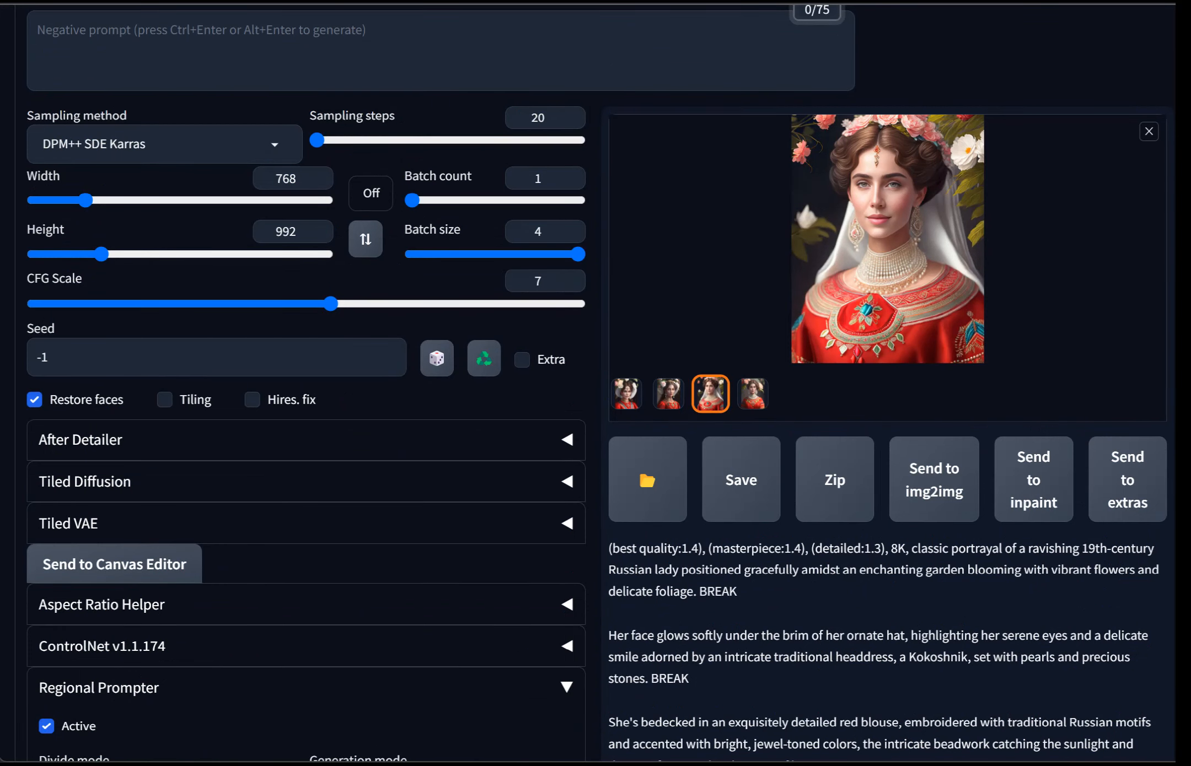
scroll(596, 386, "up", 5)
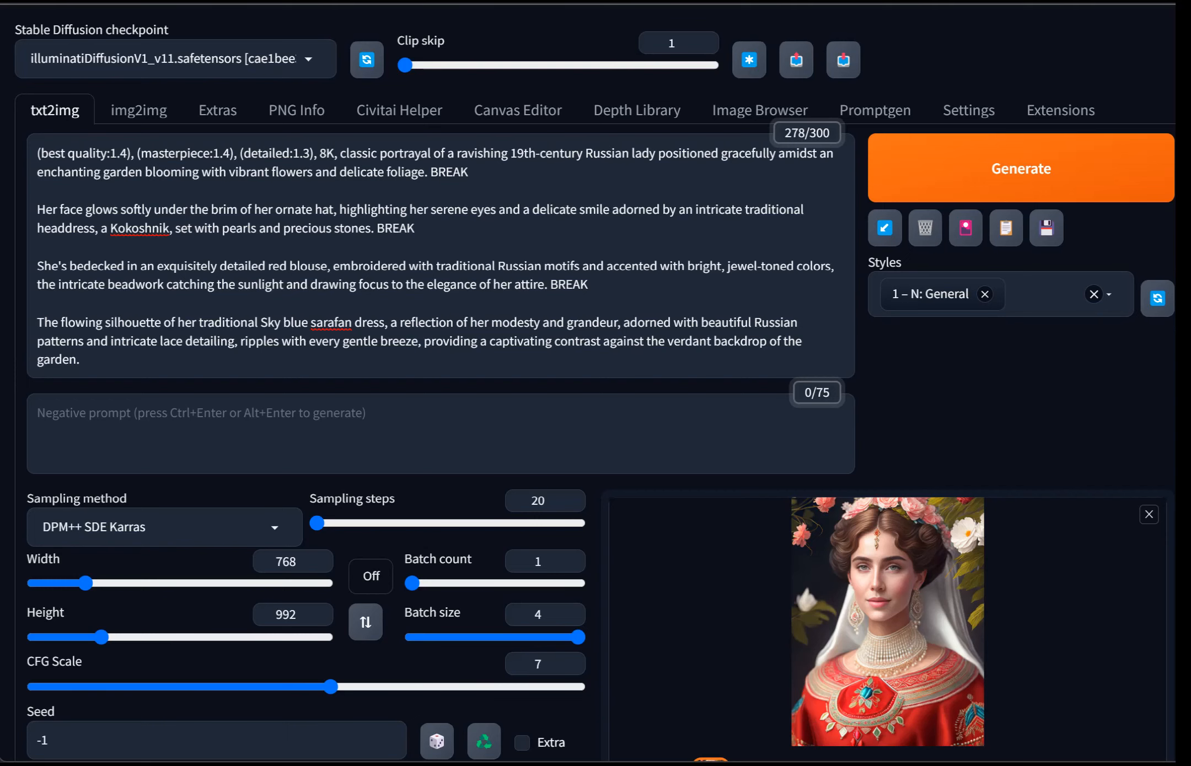
Step: Replace "positioned" with "standing" in the first prompt and generate a new batch of images
double_click(688, 153)
type("standing")
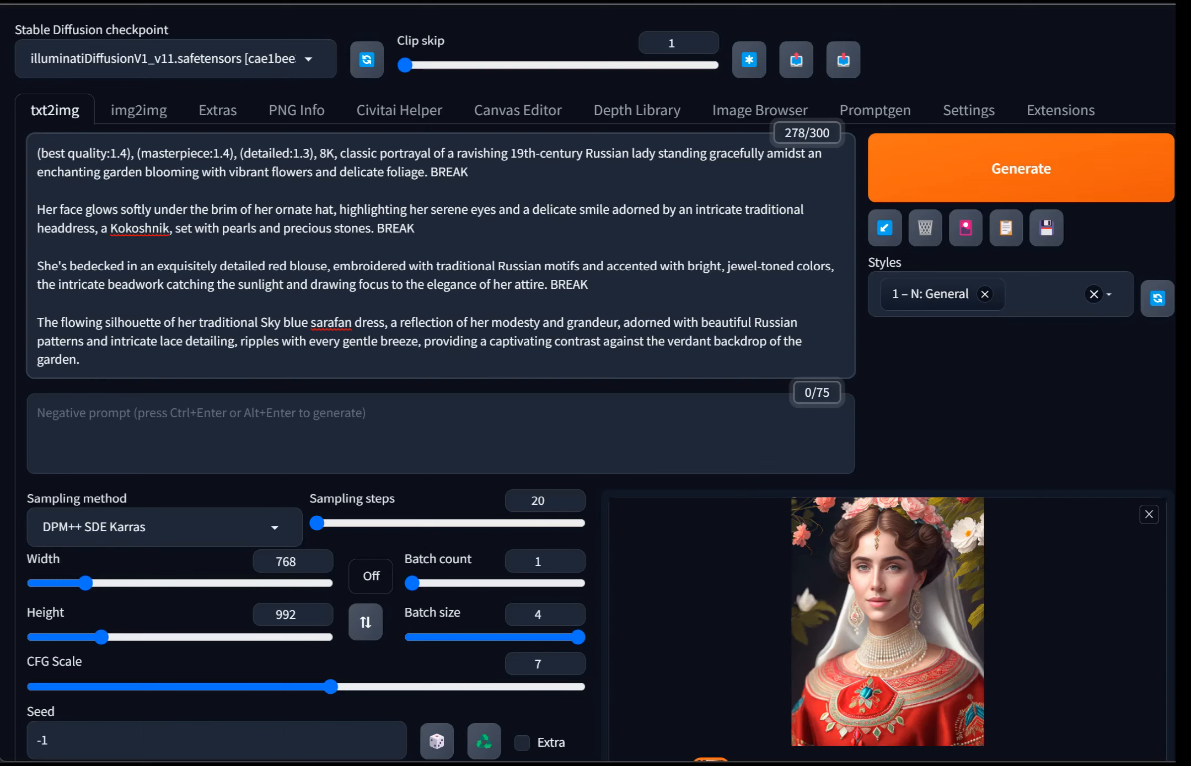
key("ctrl+Return")
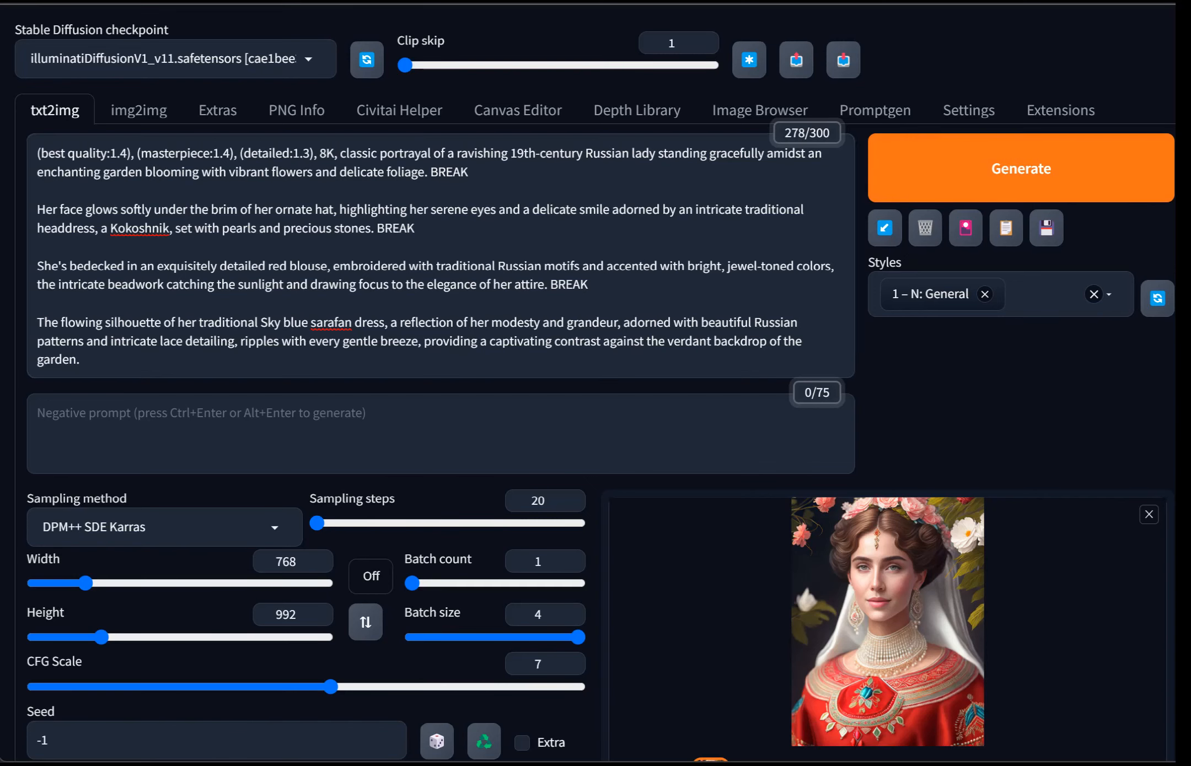
scroll(595, 386, "down", 5)
scroll(595, 386, "up", 2)
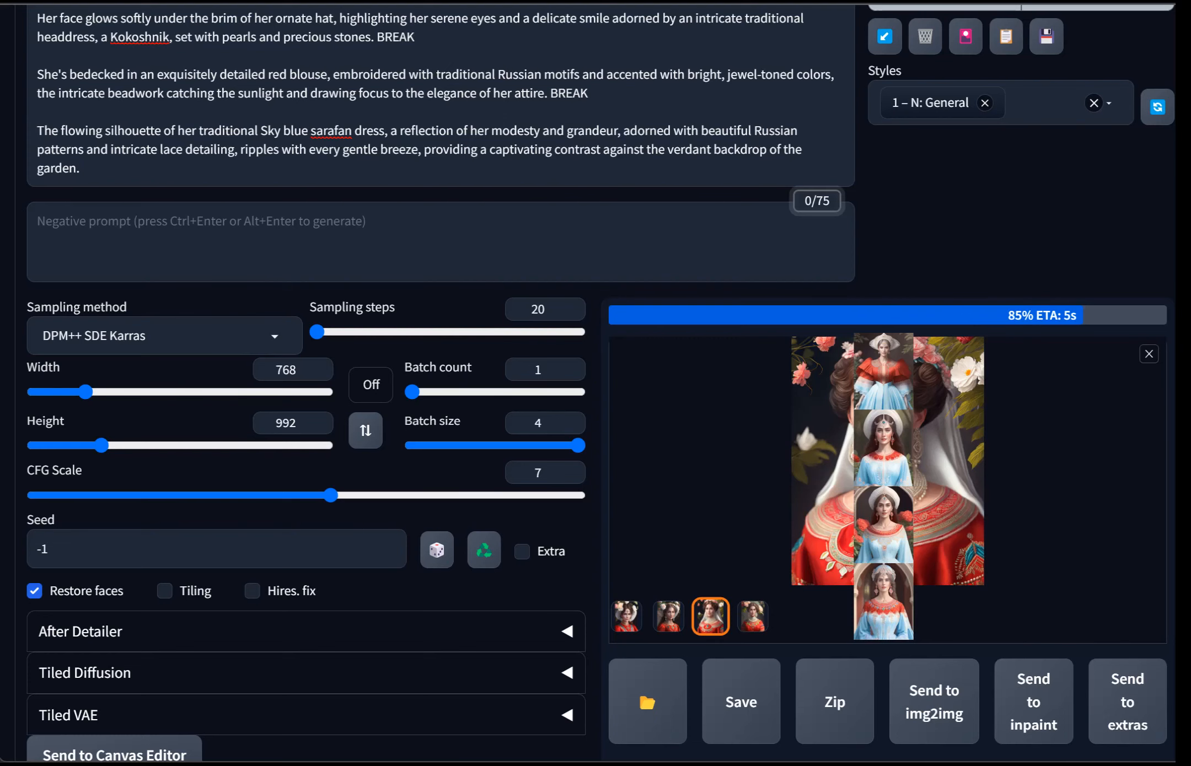
Step: Check the Regional Prompter regions and open the first image of the new batch at full size
scroll(596, 386, "down", 15)
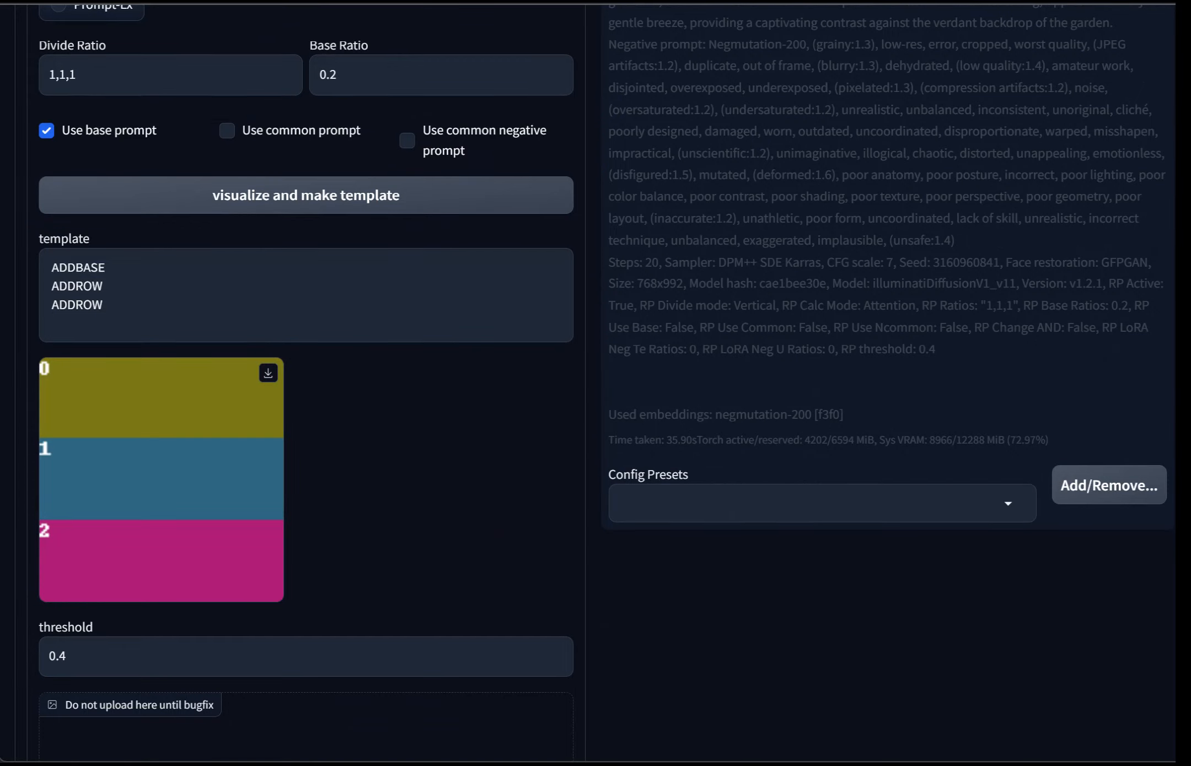
scroll(595, 386, "up", 15)
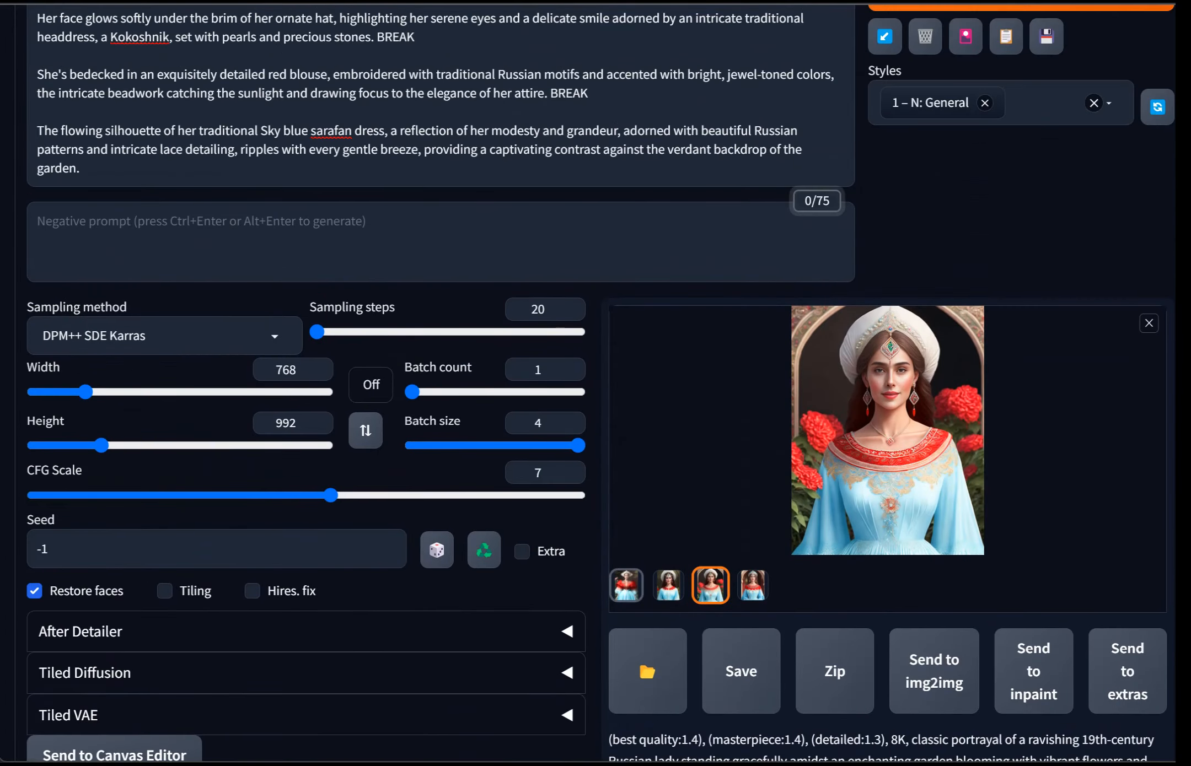
left_click(627, 586)
left_click(877, 452)
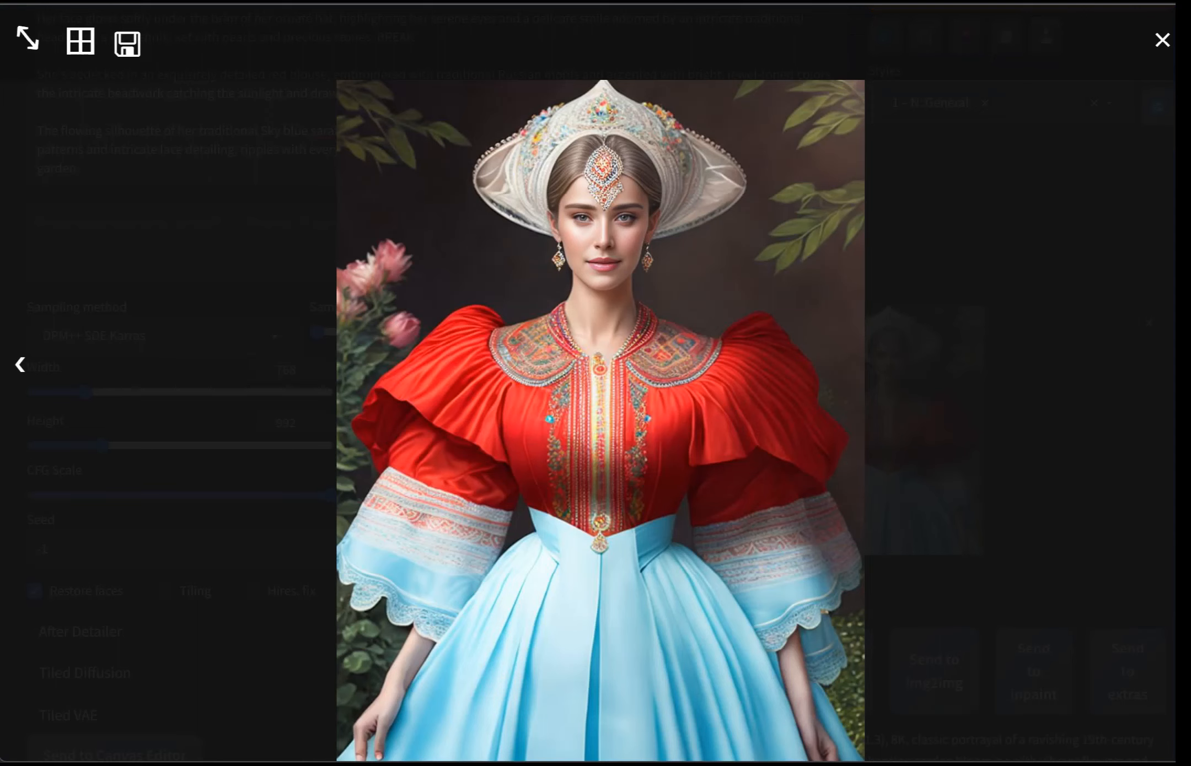
Step: Switch to ChatGPT and review the request for the Russian woman and its four prompts against the image
scroll(595, 386, "down", 2)
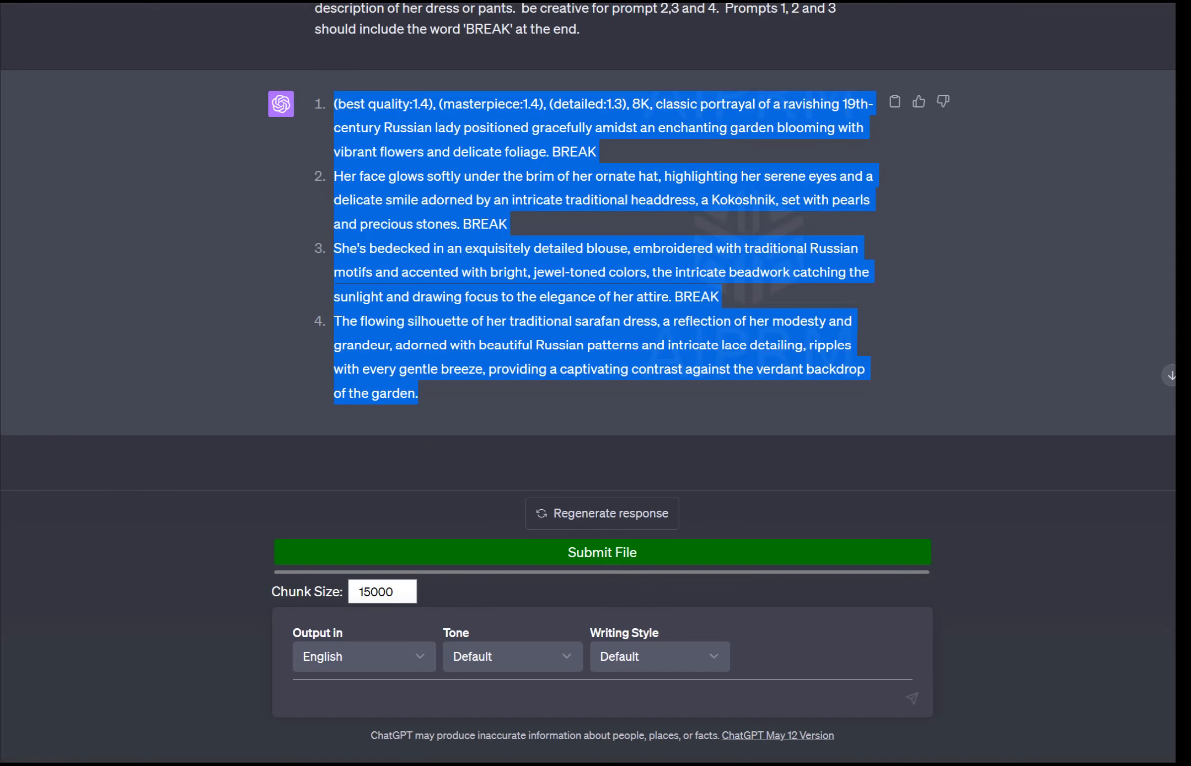
scroll(588, 248, "down", 1)
scroll(588, 248, "up", 3)
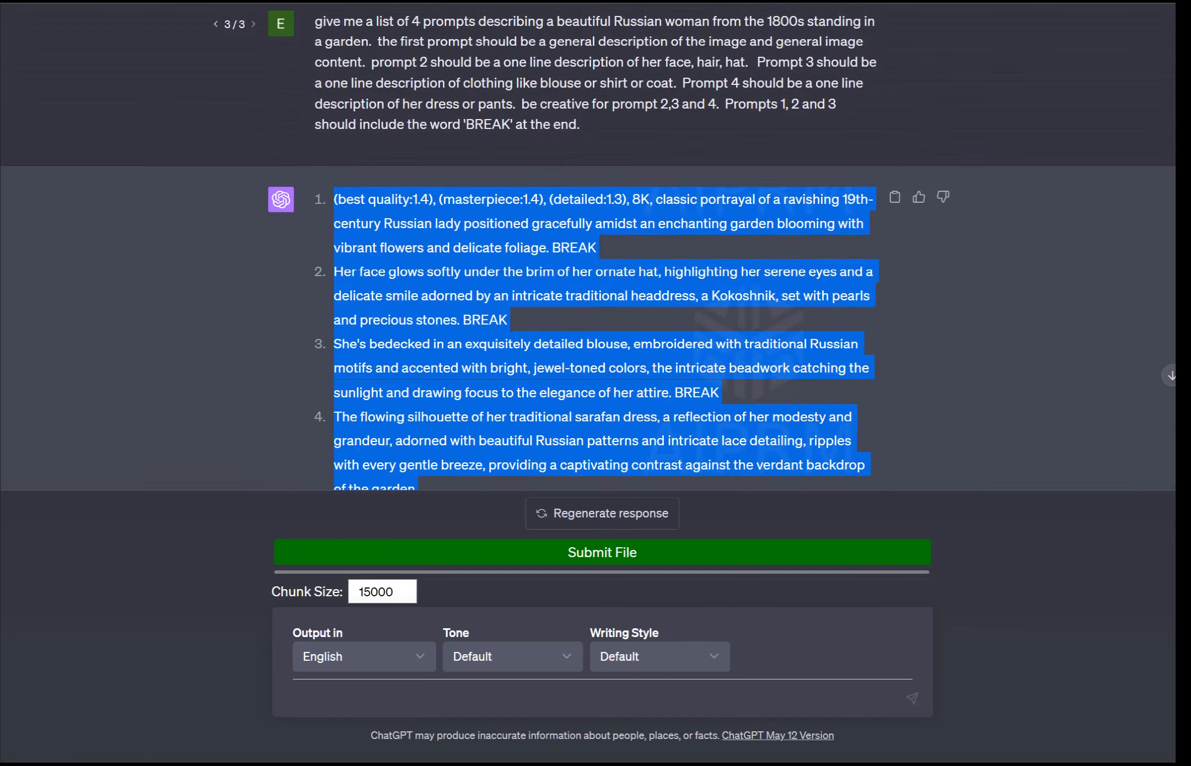
scroll(588, 248, "down", 3)
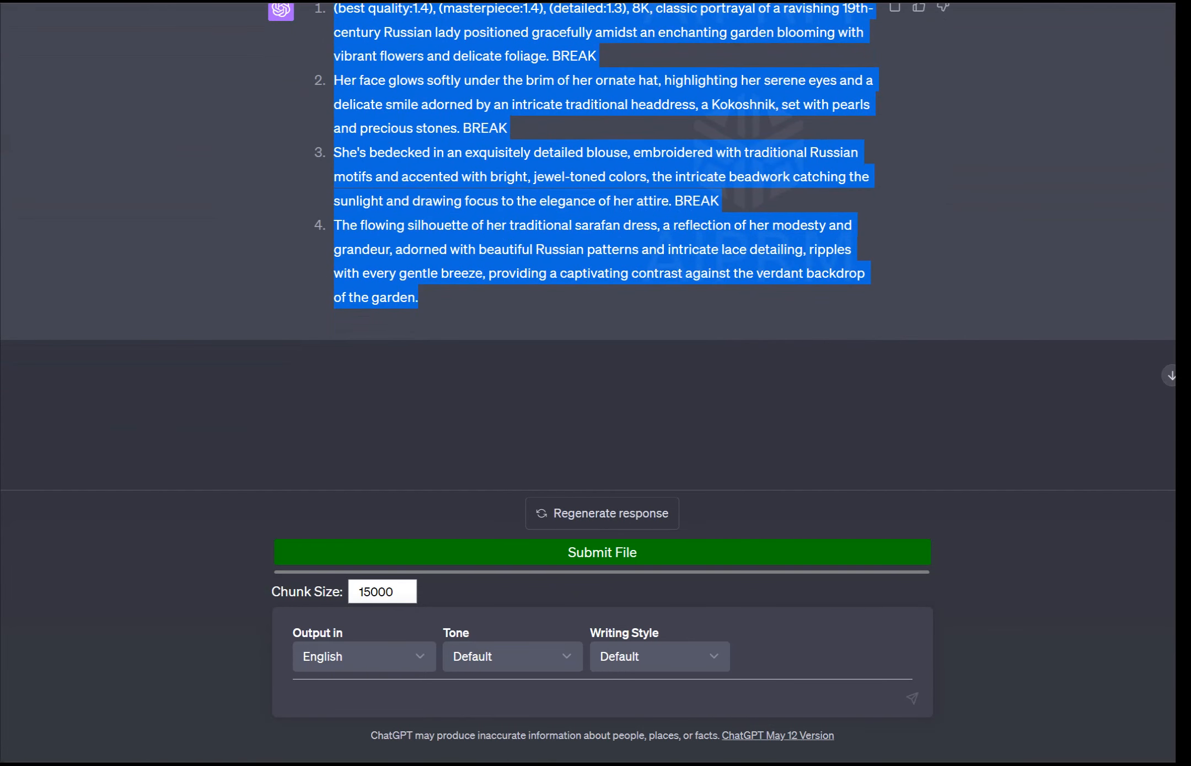
scroll(588, 248, "up", 6)
scroll(588, 248, "down", 4)
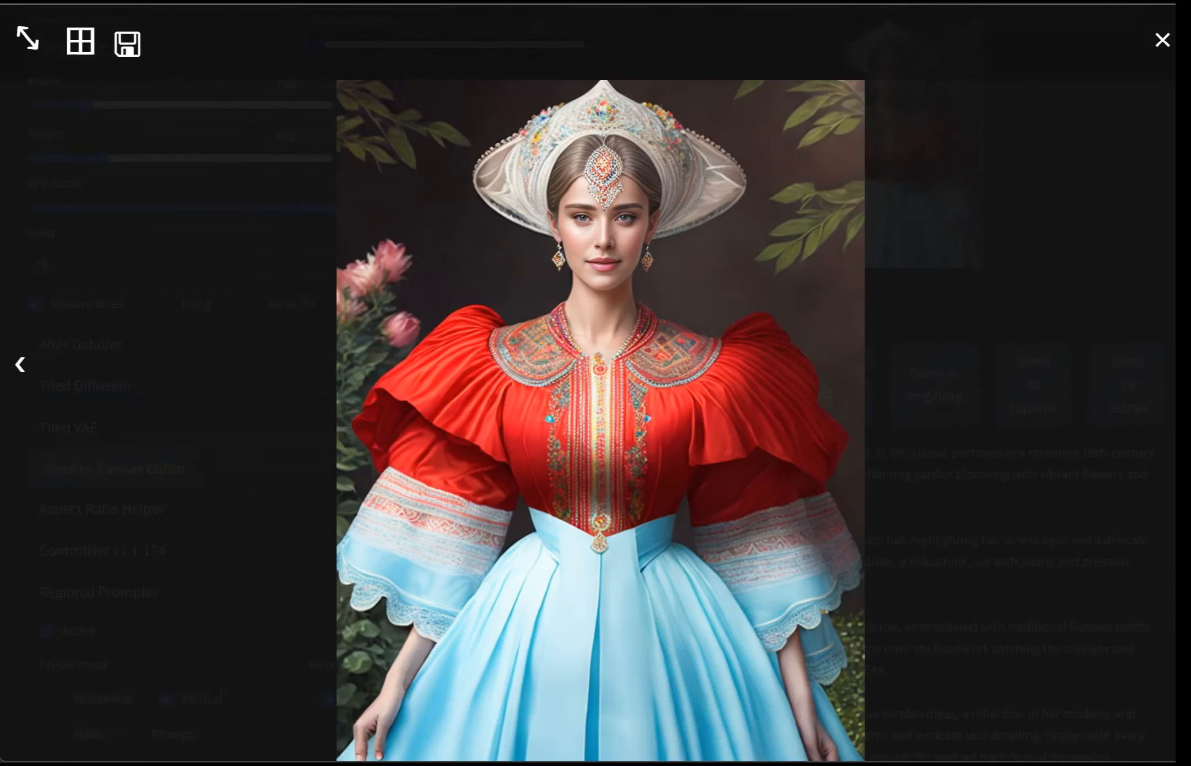
Step: Close the full-size preview, compare the image with the prompt text, and view it at full size once more
key("Escape")
scroll(595, 383, "up", 5)
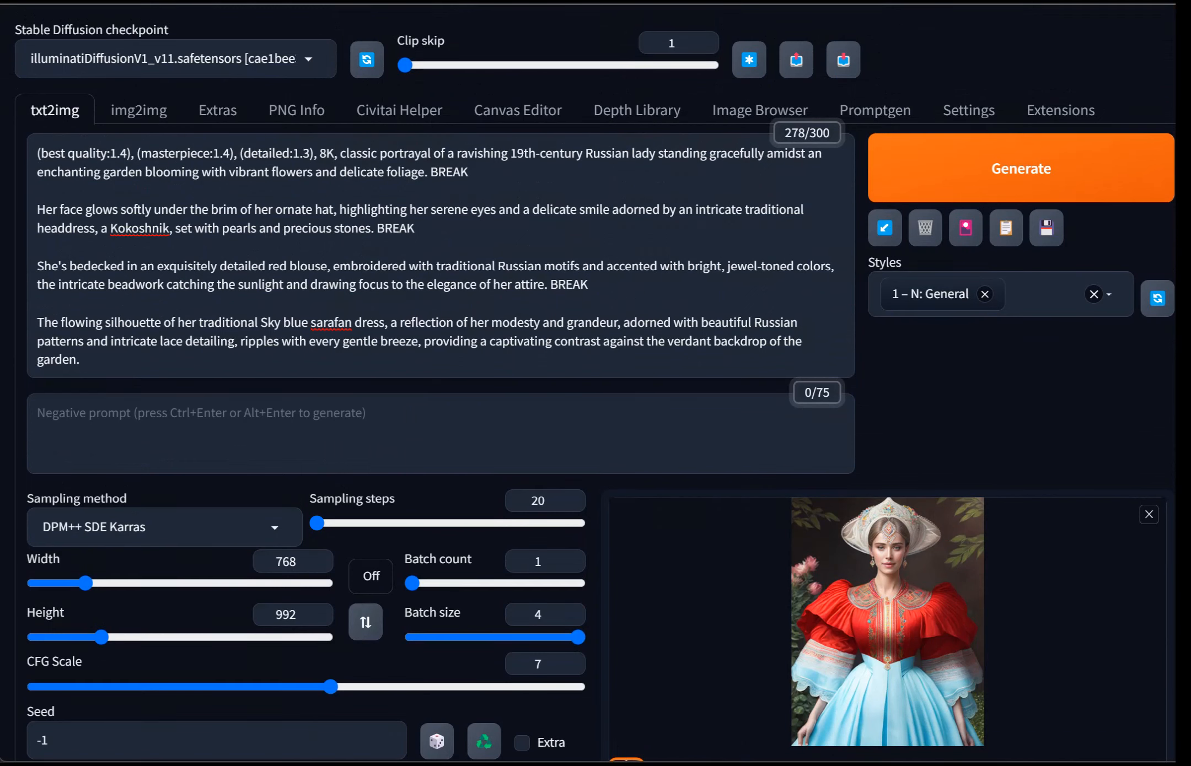
left_click(888, 622)
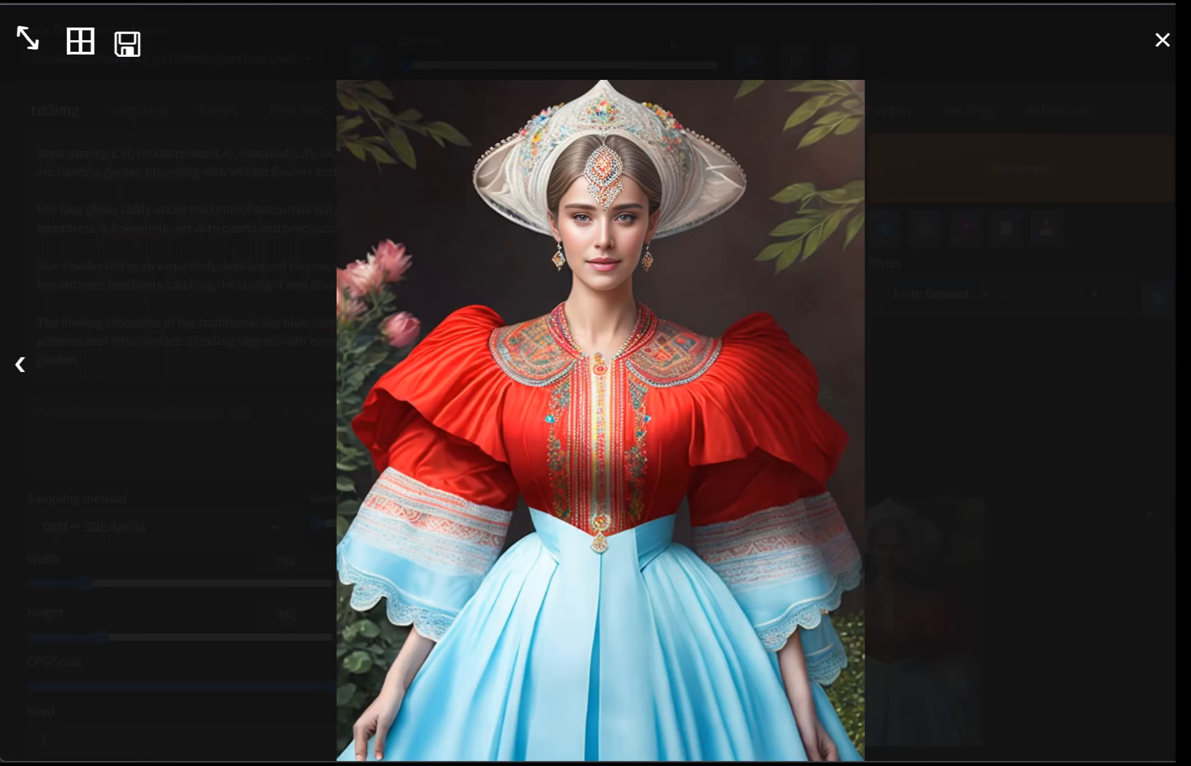
key("Escape")
scroll(596, 386, "down", 3)
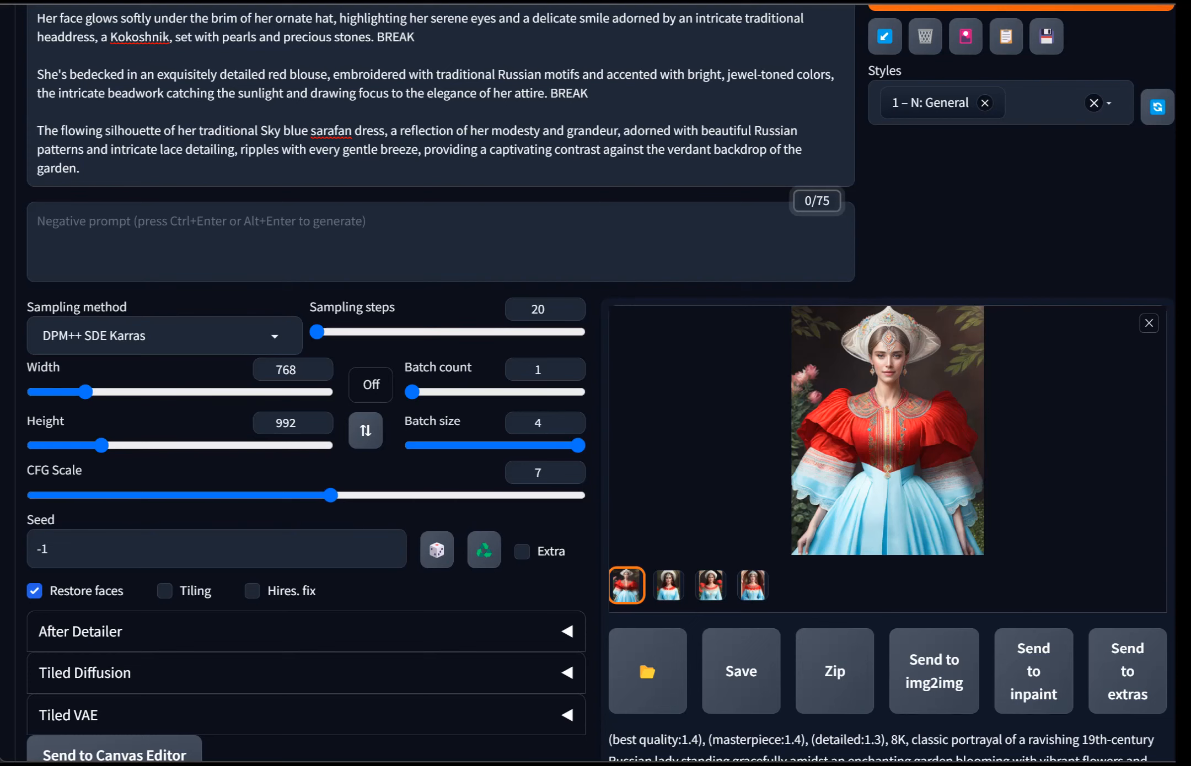
Step: Switch to ChatGPT and review the response with the prompts for the old English town street
scroll(595, 386, "down", 5)
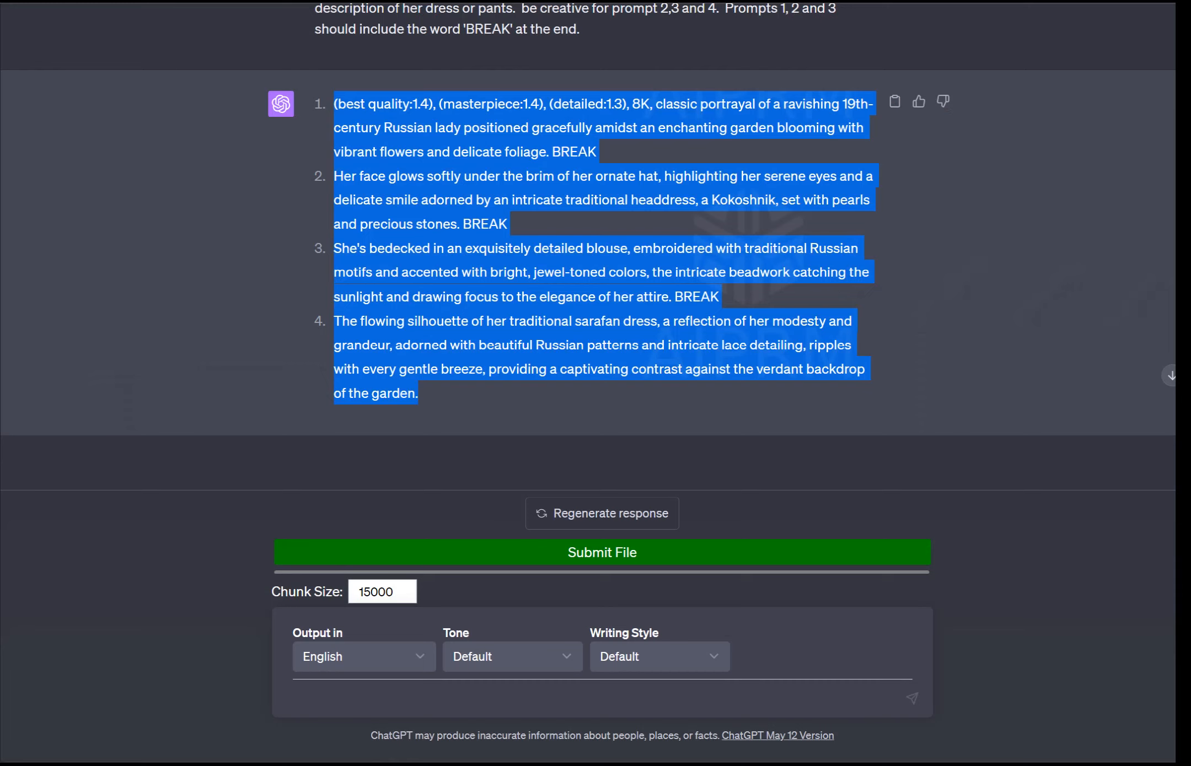
scroll(595, 248, "up", 3)
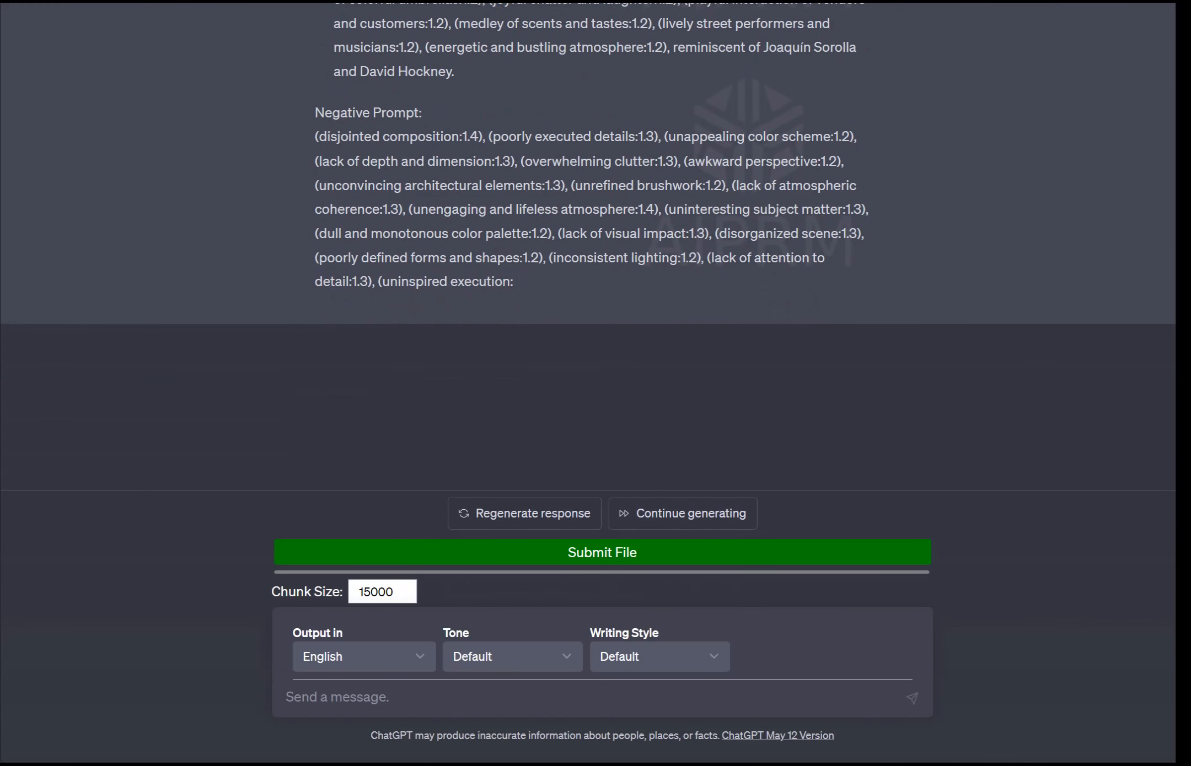
scroll(588, 245, "up", 6)
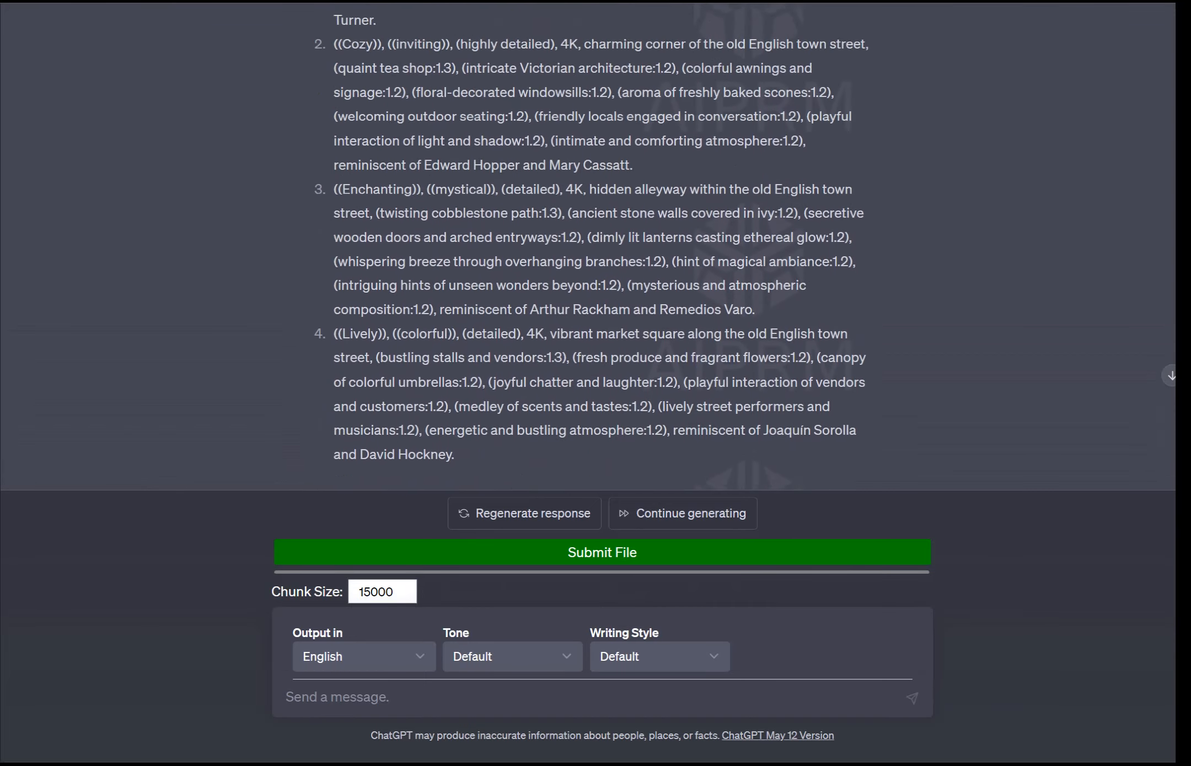
Step: Edit the earlier underground bunker request, replacing its text with "a prompt for a large intimidating wolf standing in a"
scroll(587, 246, "up", 6)
scroll(588, 245, "up", 4)
scroll(588, 246, "down", 4)
scroll(588, 245, "up", 10)
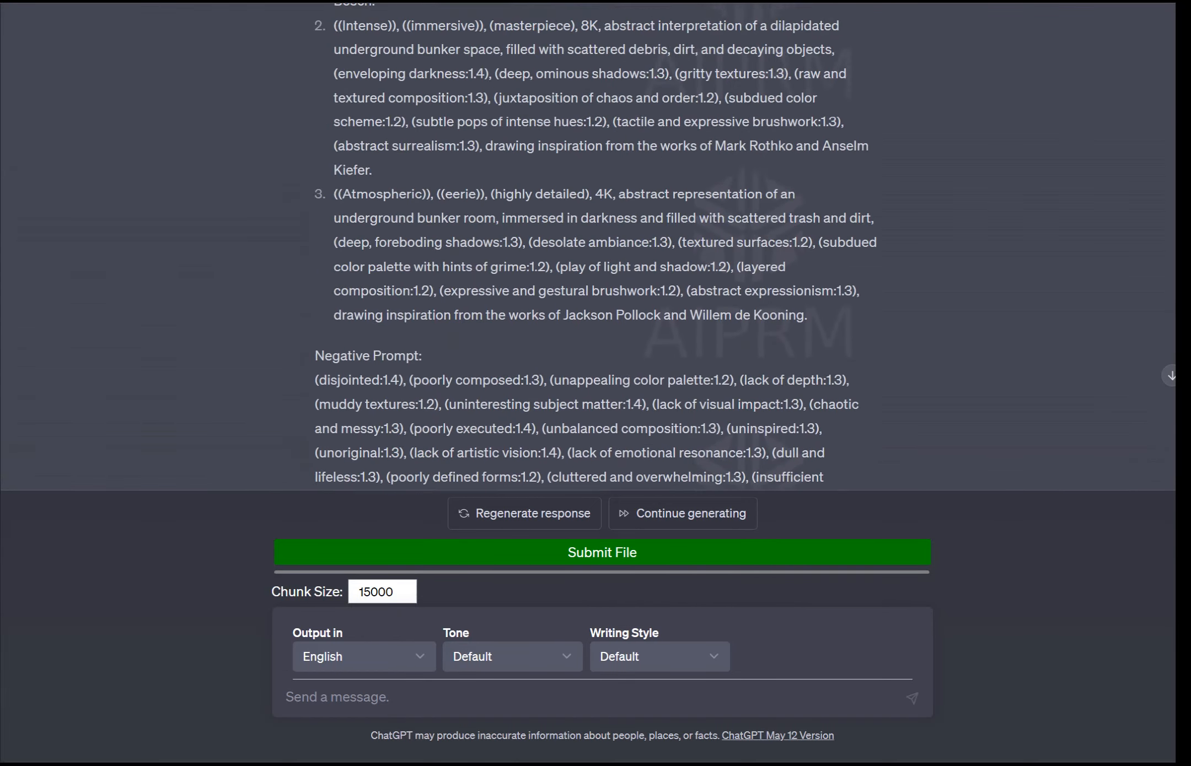
scroll(588, 245, "up", 7)
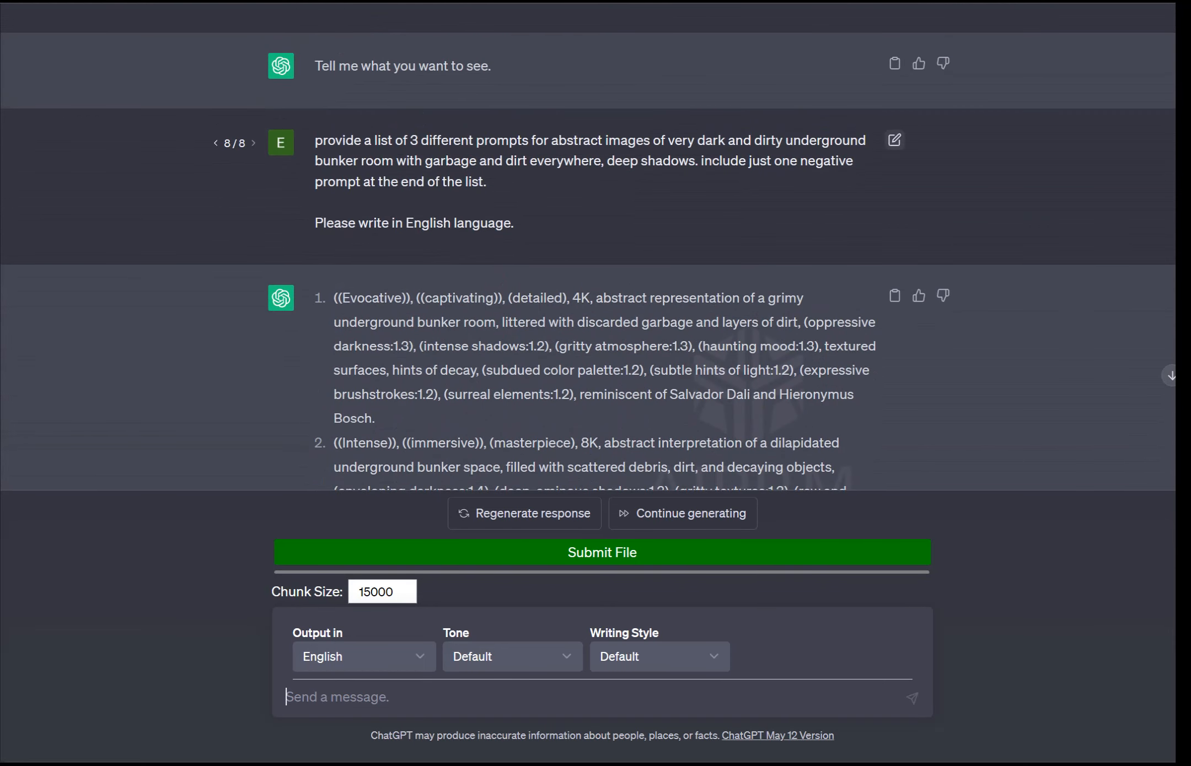
left_click(895, 140)
left_click_drag(516, 224, 312, 138)
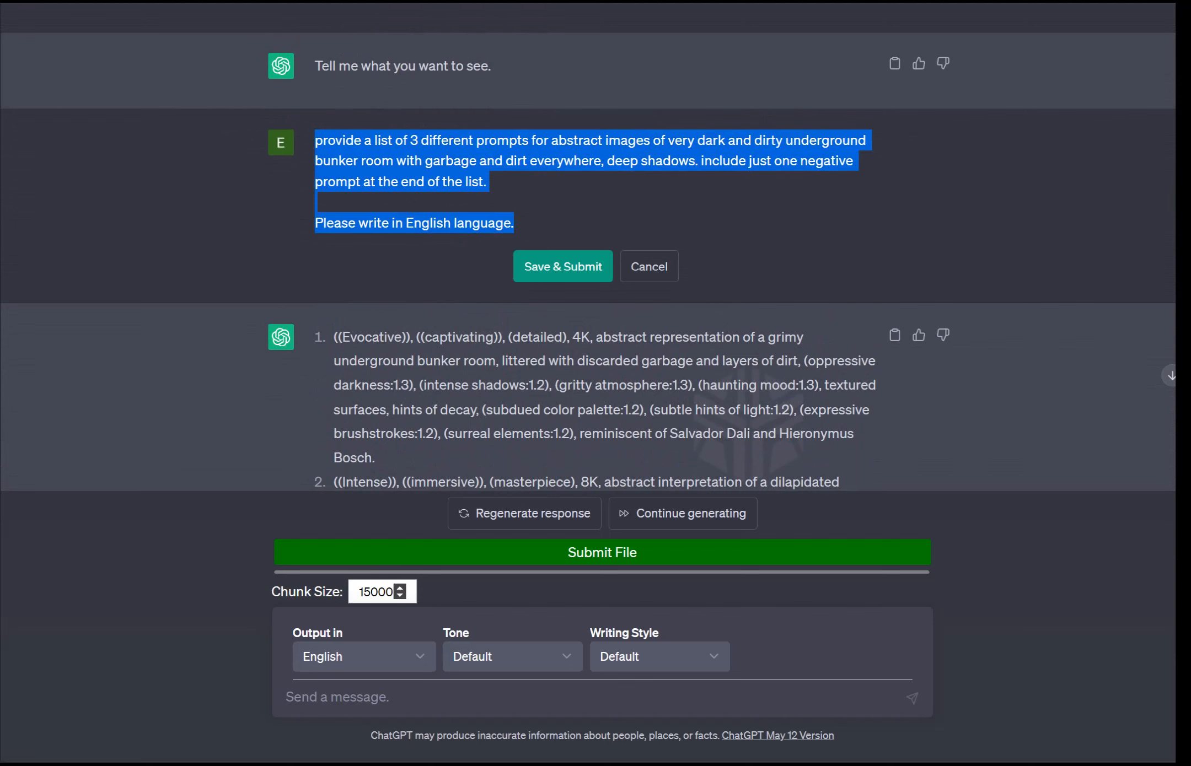
type("a promp")
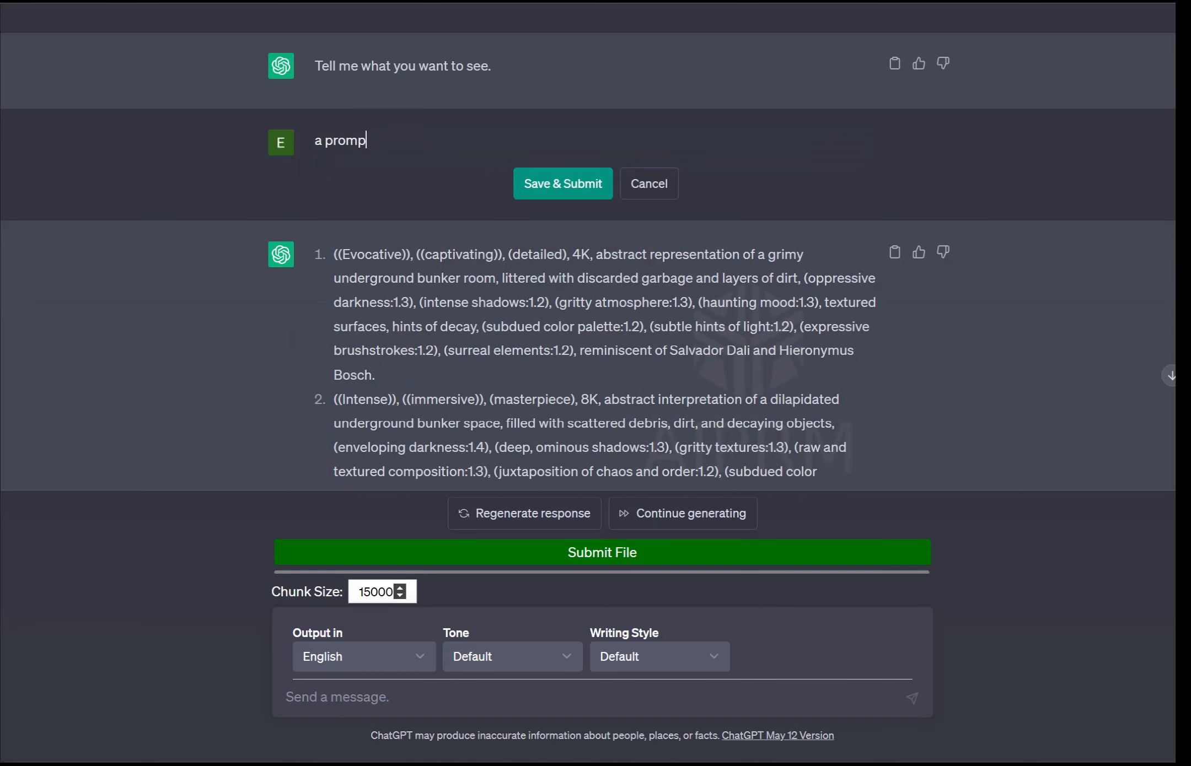
type("t for a large intimid")
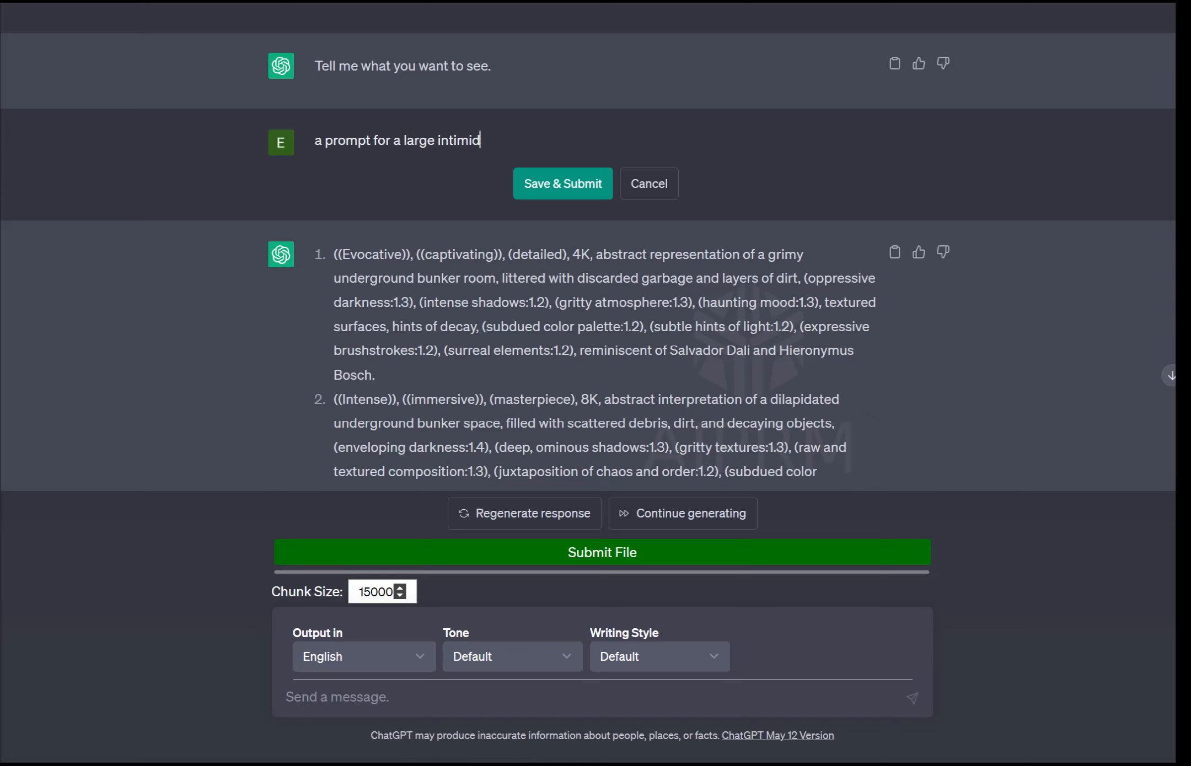
type("ating wold")
key("BackSpace")
type("f standing in a")
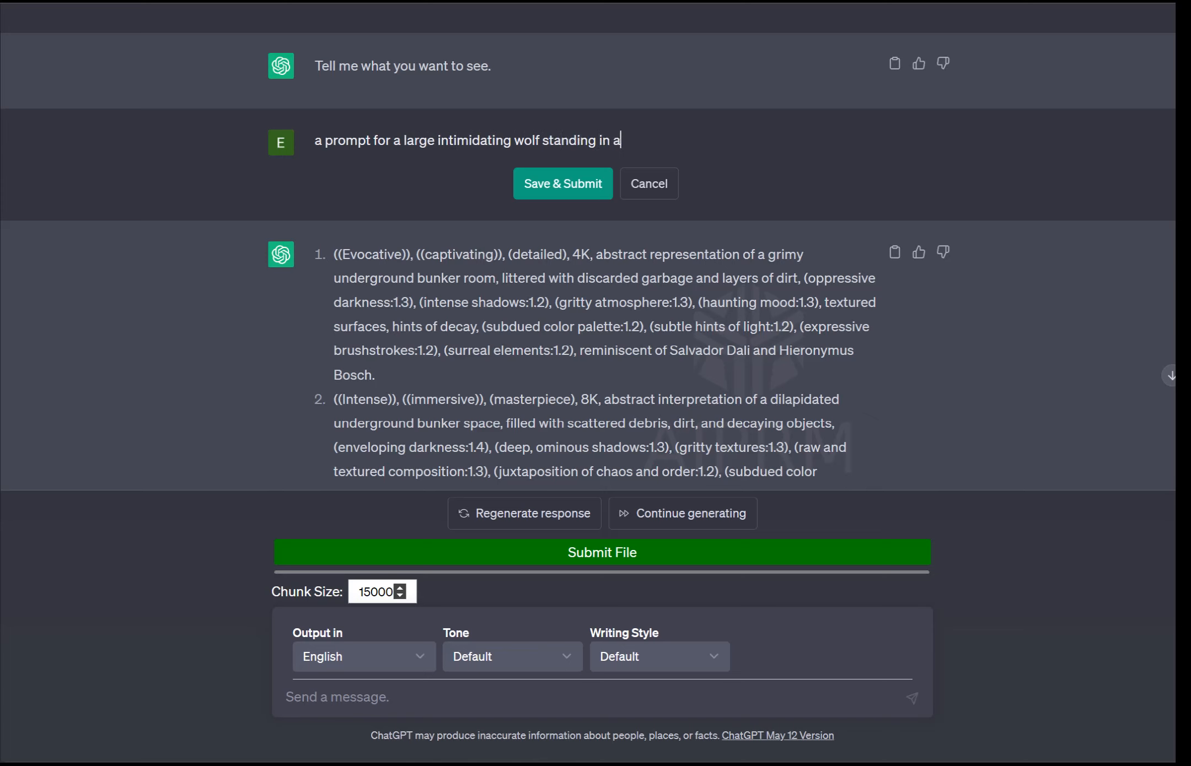
Step: Reword the request after "wolf" to read "with red eyes standing in a dark creepy forest next to a"
type(" dark forest w")
key("BackSpace")
key("BackSpace")
key("BackSpace")
key("BackSpace")
key("BackSpace")
key("BackSpace")
key("BackSpace")
key("BackSpace")
key("BackSpace")
key("BackSpace")
key("BackSpace")
key("BackSpace")
key("BackSpace")
key("BackSpace")
key("BackSpace")
key("BackSpace")
key("BackSpace")
key("BackSpace")
key("BackSpace")
key("BackSpace")
key("BackSpace")
key("BackSpace")
key("BackSpace")
key("BackSpace")
key("BackSpace")
key("BackSpace")
key("BackSpace")
type("with red eyes standing in a dark ")
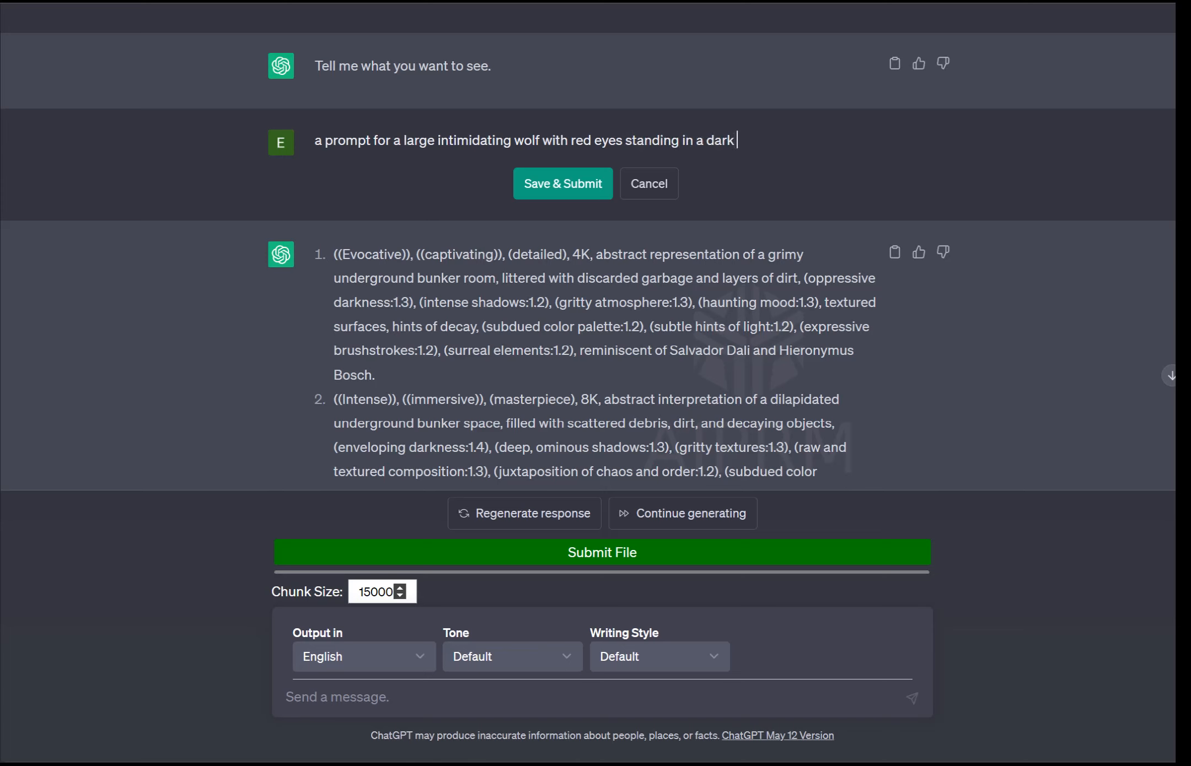
type("creepy forest next to a ")
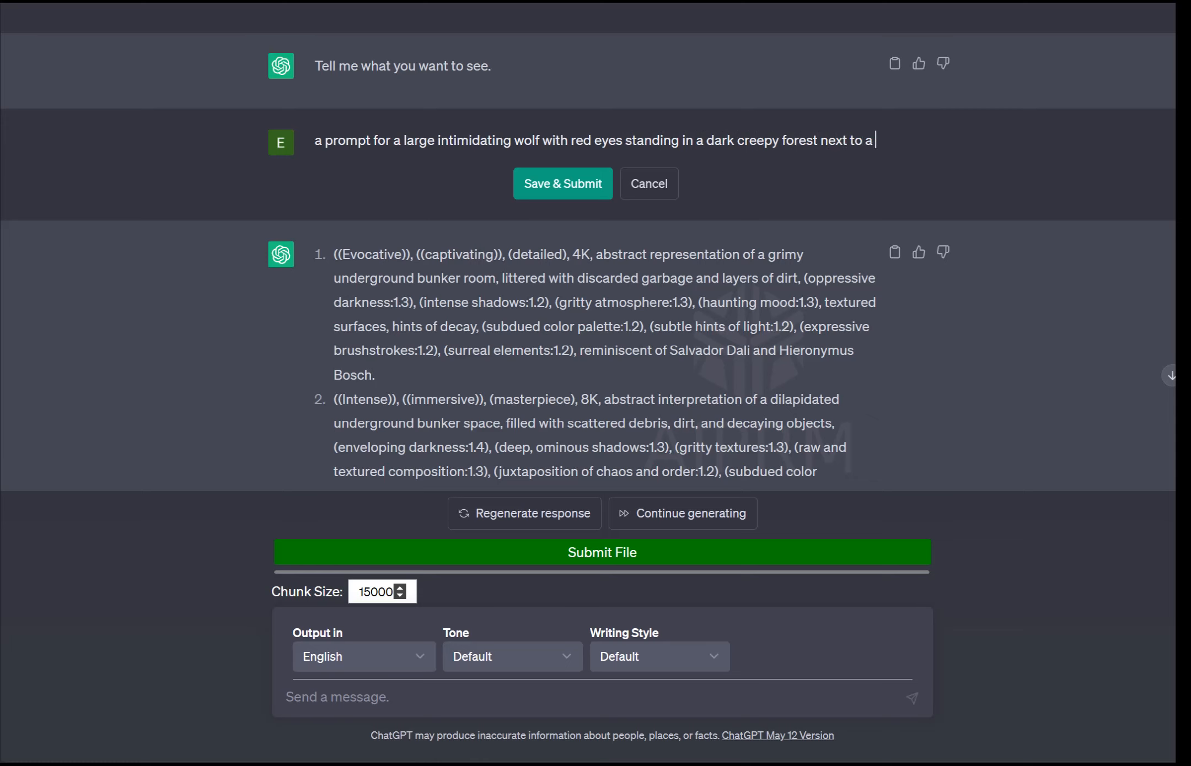
Step: Extend the wolf request with the words "old abandoned log cabin"
type("old d")
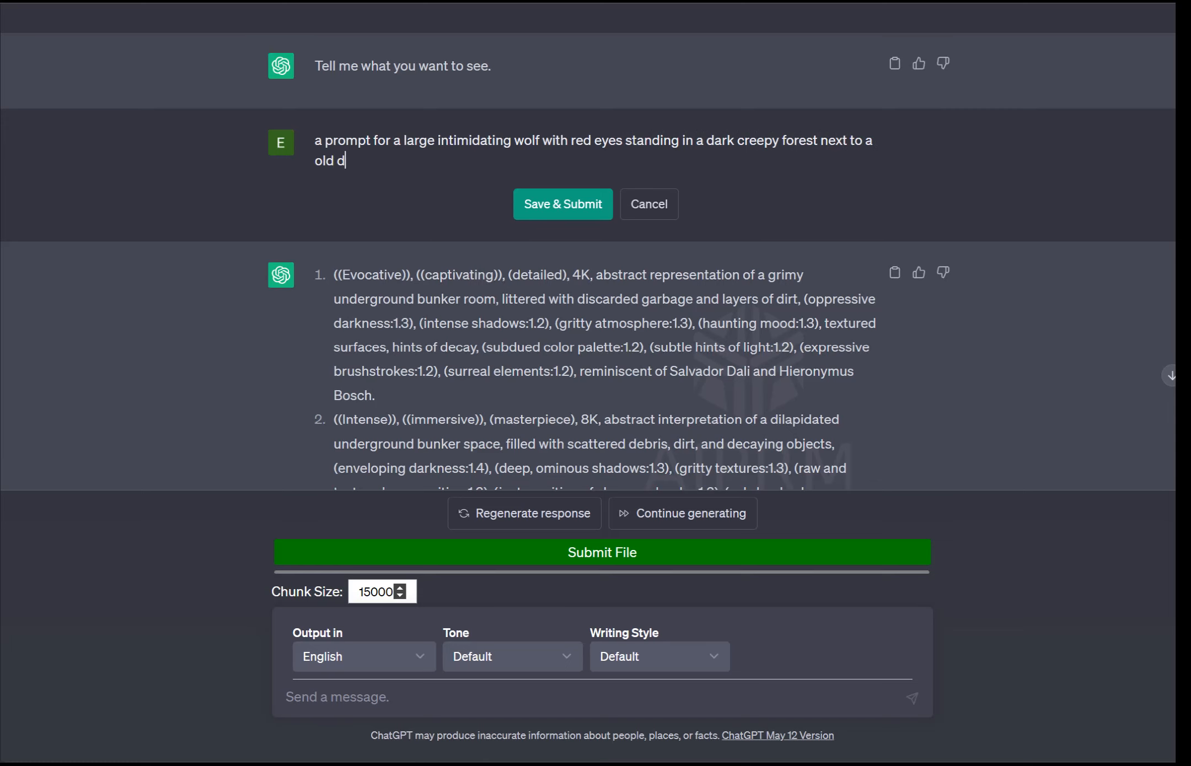
type("ecrepid")
right_click(364, 161)
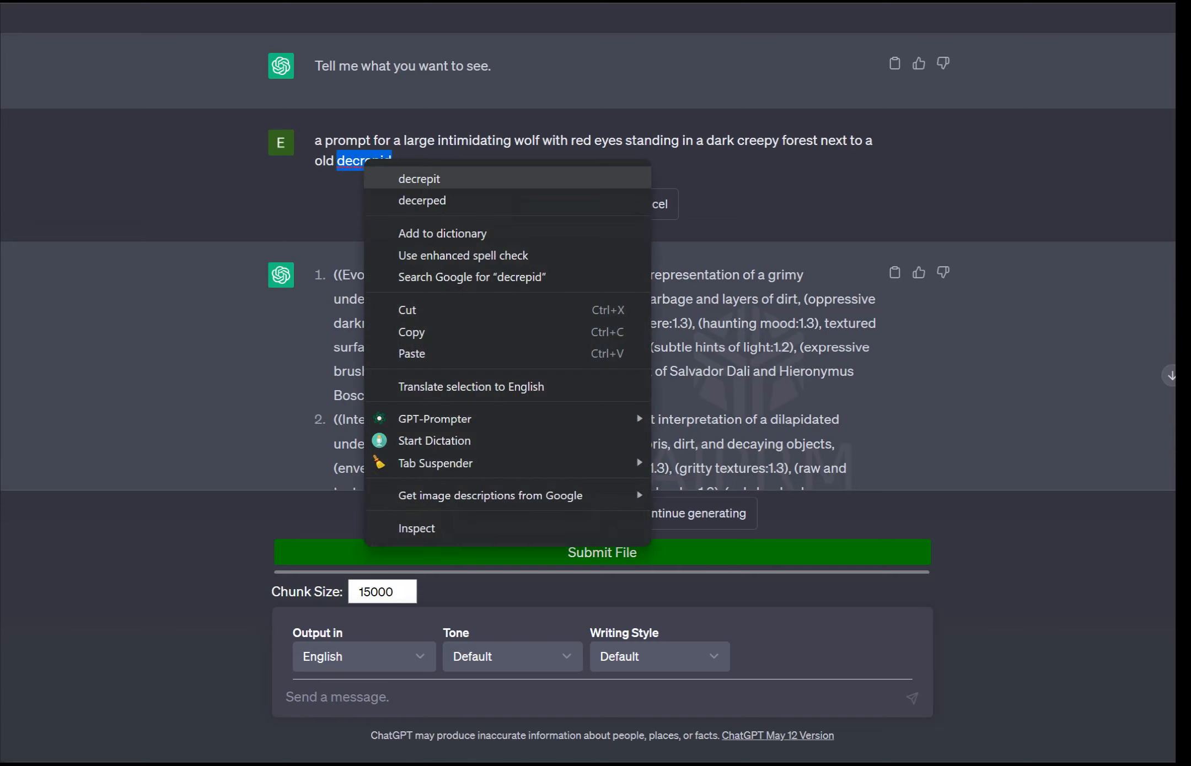
left_click_drag(395, 161, 345, 161)
key("BackSpace")
key("BackSpace")
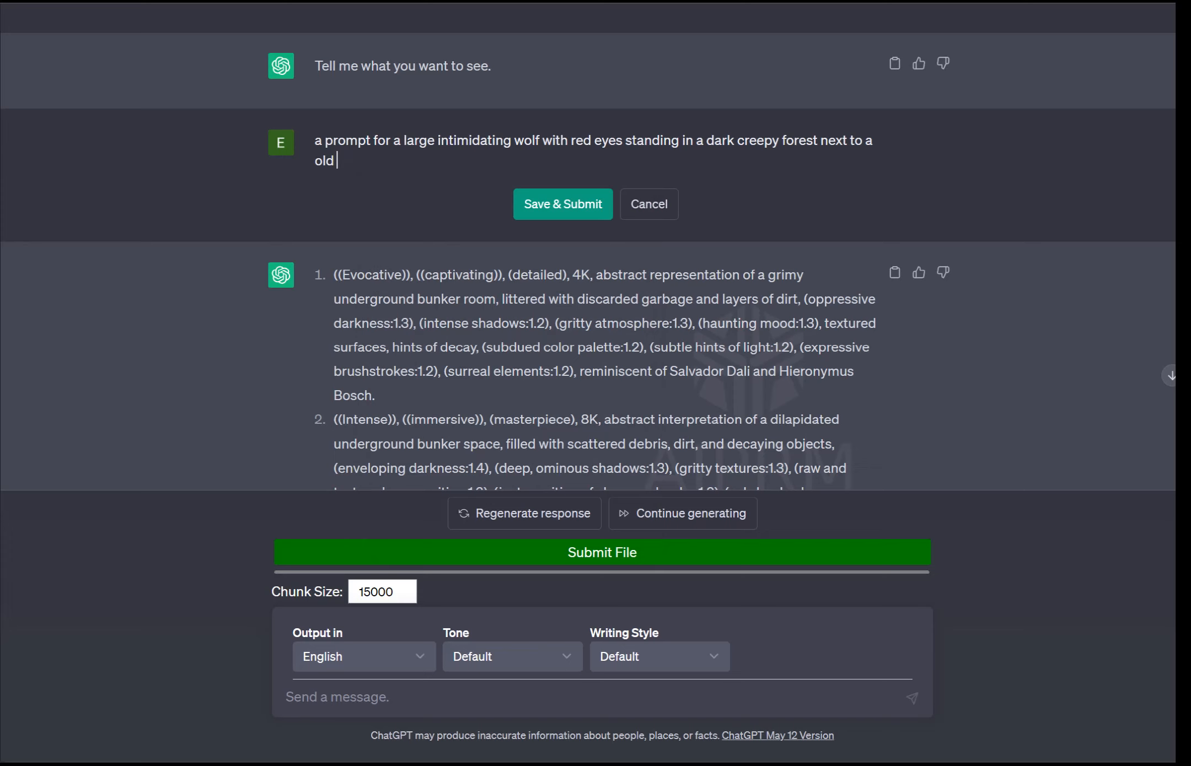
type("abandoned log cabin")
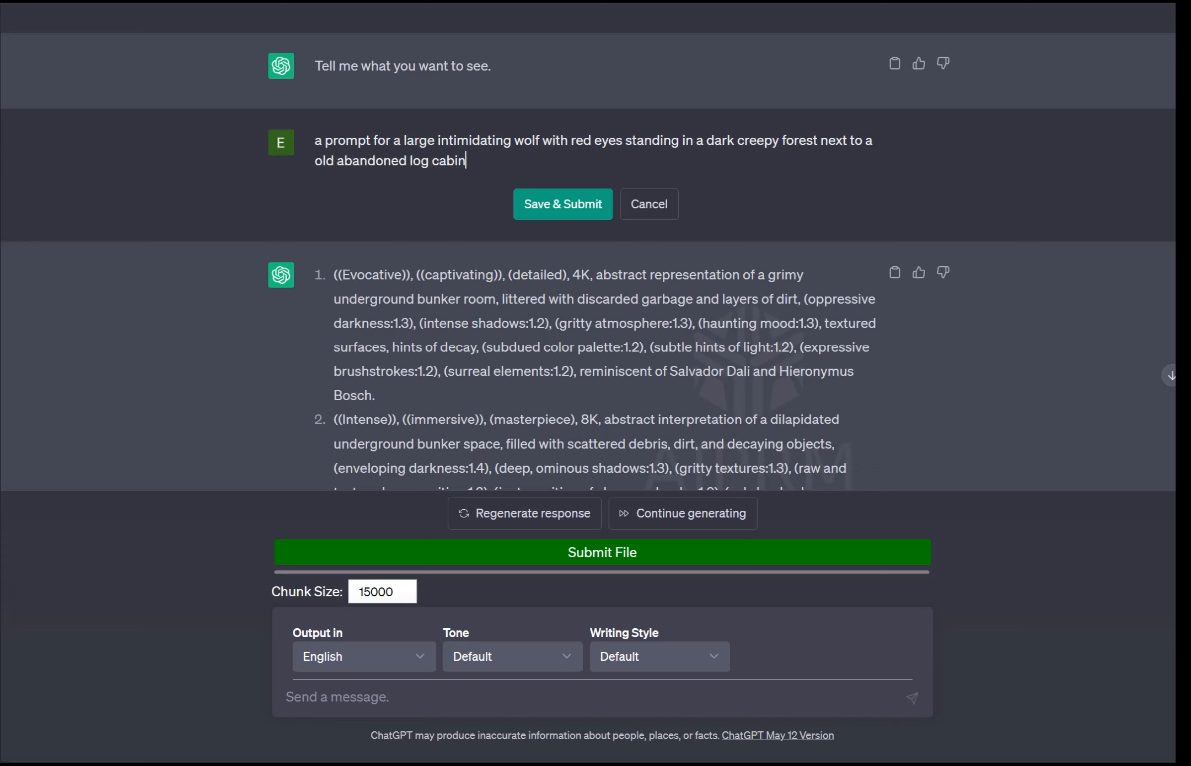
Step: Finish the wolf request with ", very shadowy and rustic" and submit it
type(", very sha")
type("dowin")
key("BackSpace")
key("BackSpace")
type("y and ")
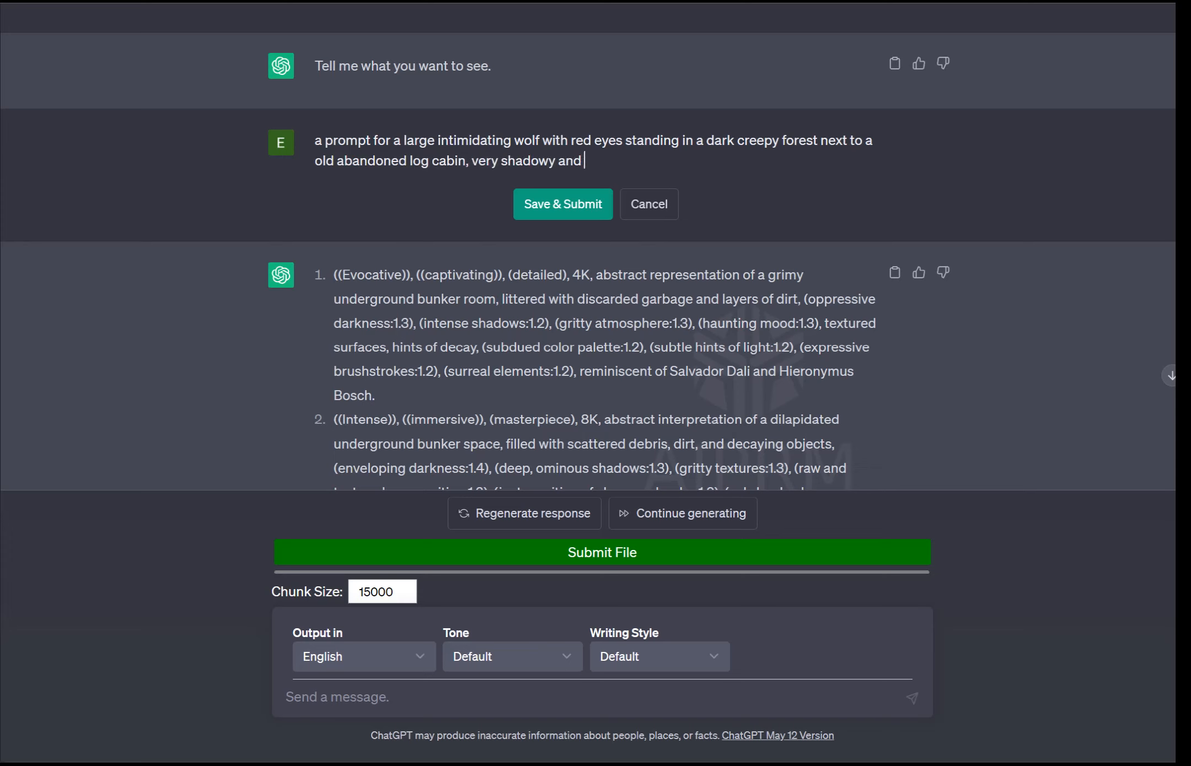
type("rustic")
key("Return")
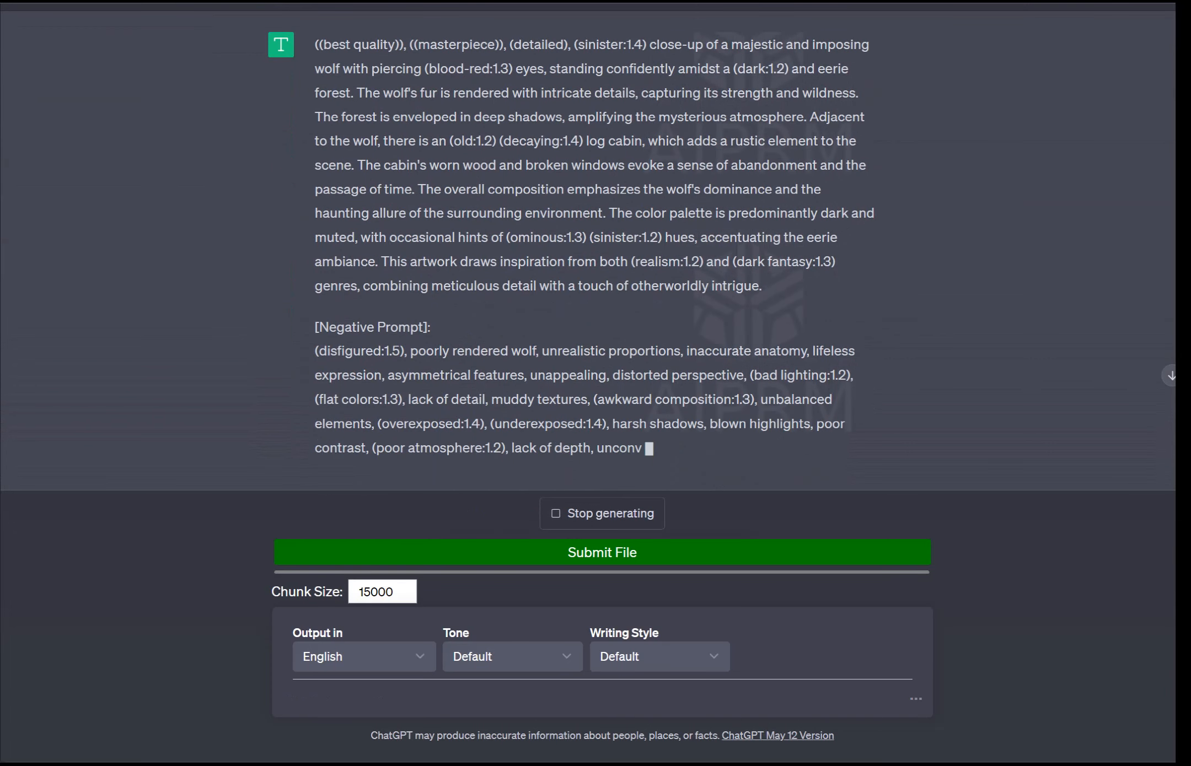
Step: Copy ChatGPT's positive wolf prompt and replace the Russian lady prompt with it in Stable Diffusion's txt2img
scroll(588, 248, "up", 2)
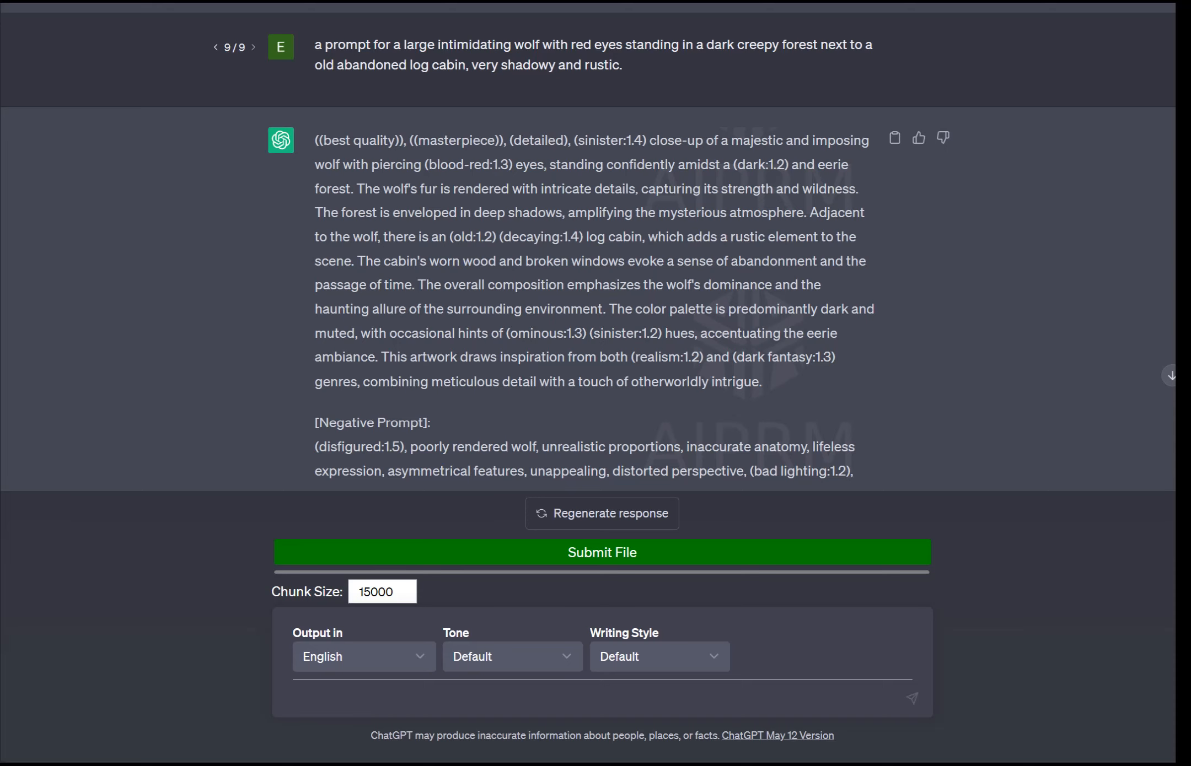
left_click_drag(762, 381, 315, 140)
right_click(324, 148)
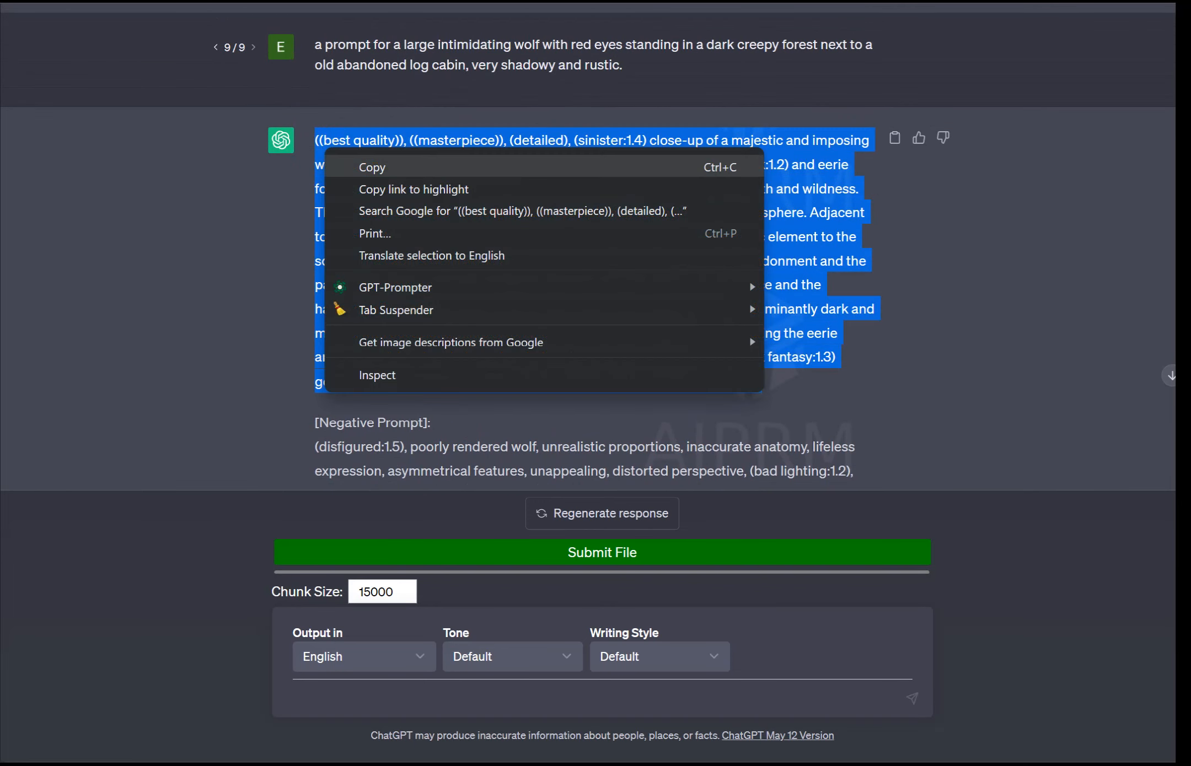
left_click(372, 167)
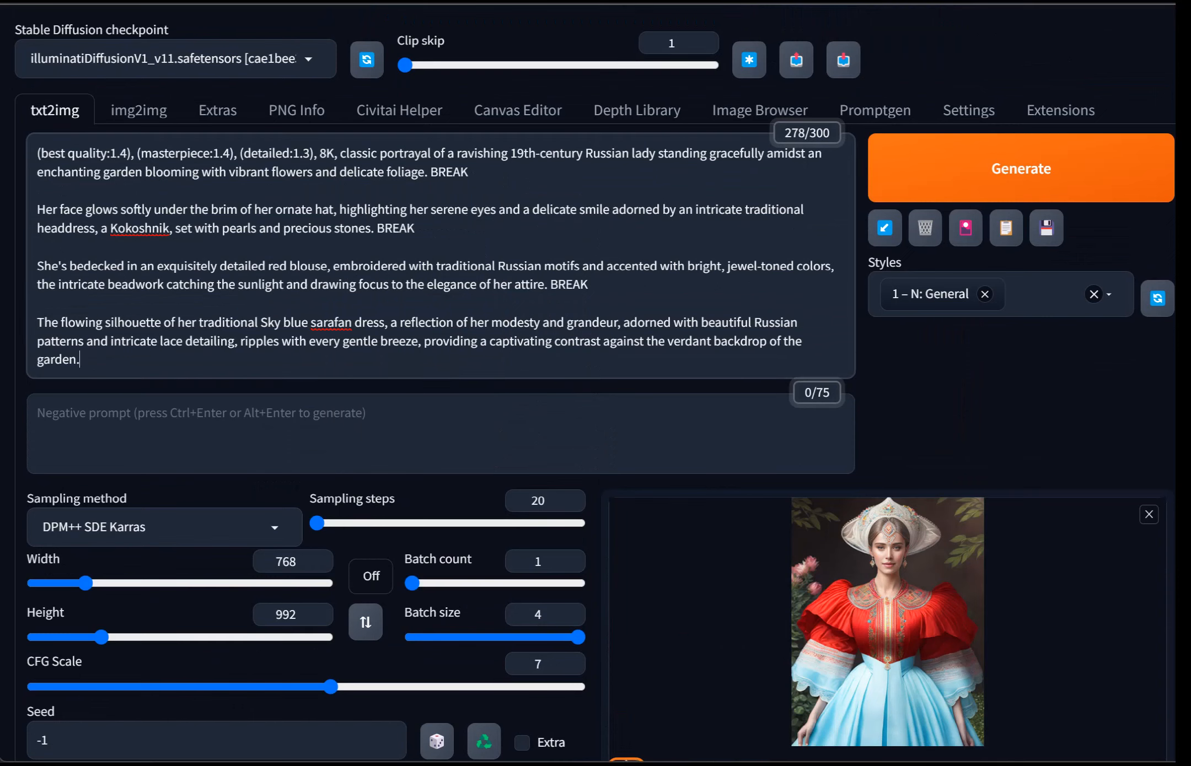
key("ctrl+a")
key("ctrl+v")
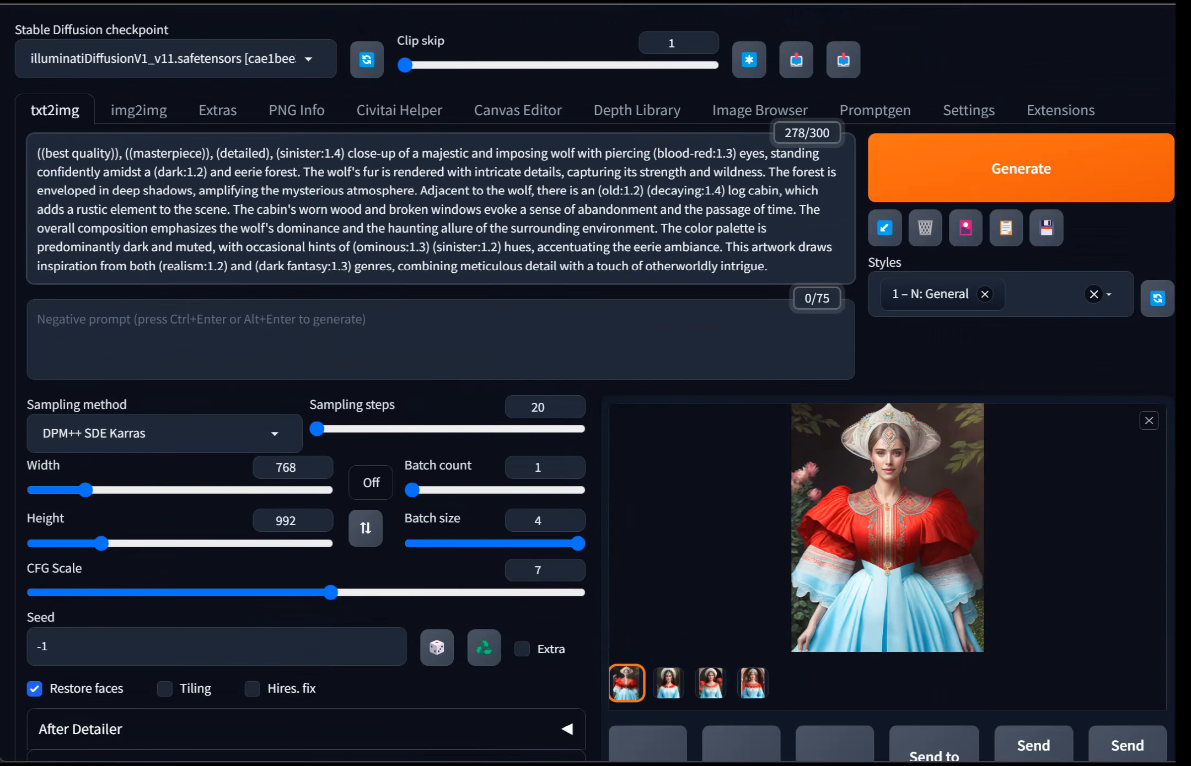
Step: Copy the negative prompt from ChatGPT's wolf response and paste it as the negative prompt in Stable Diffusion
key("alt+Tab")
scroll(587, 245, "down", 3)
left_click_drag(520, 377, 314, 255)
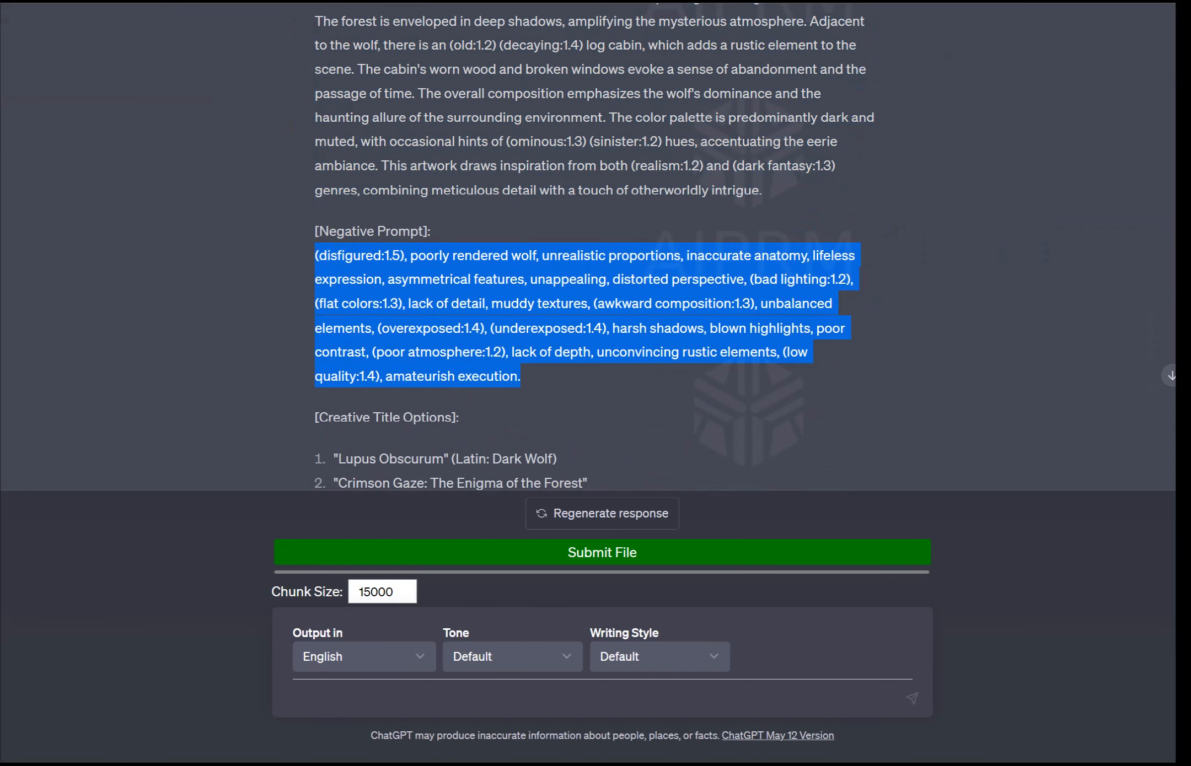
key("alt+Tab")
left_click(37, 319)
key("ctrl+v")
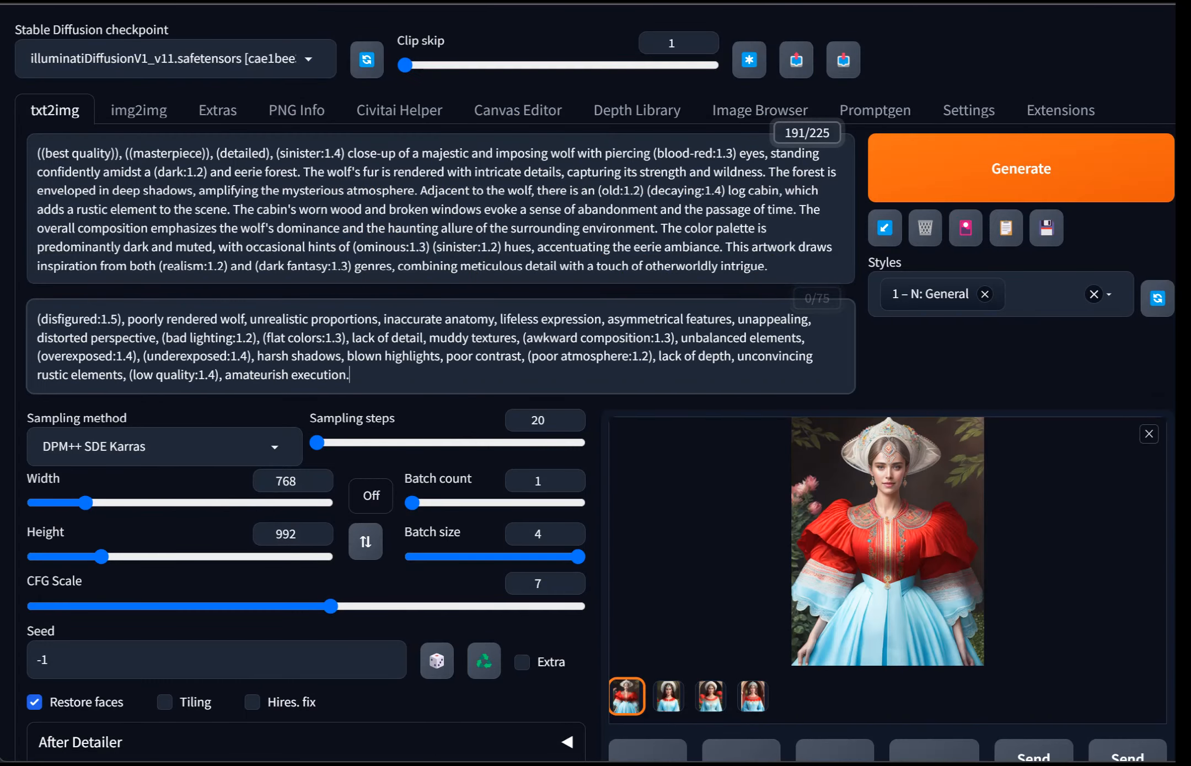
Step: Remove the "1 – N: General" style and set the image width to 1024
left_click(984, 294)
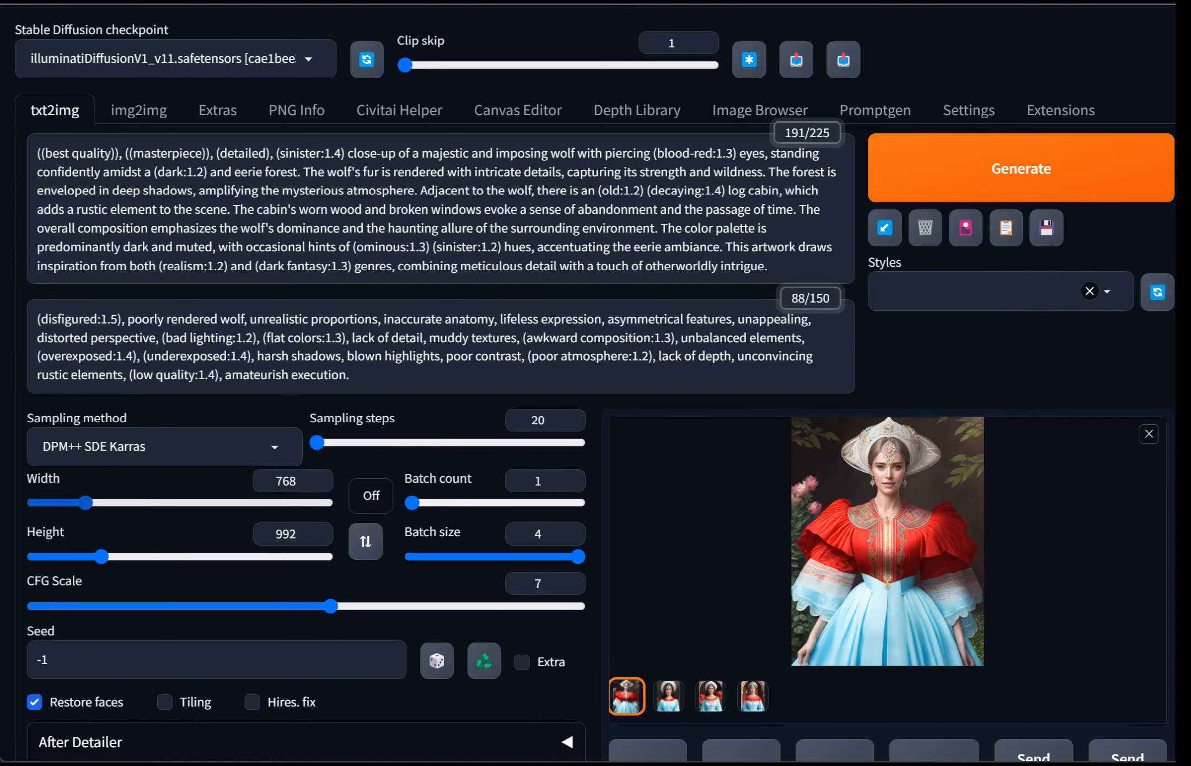
double_click(286, 481)
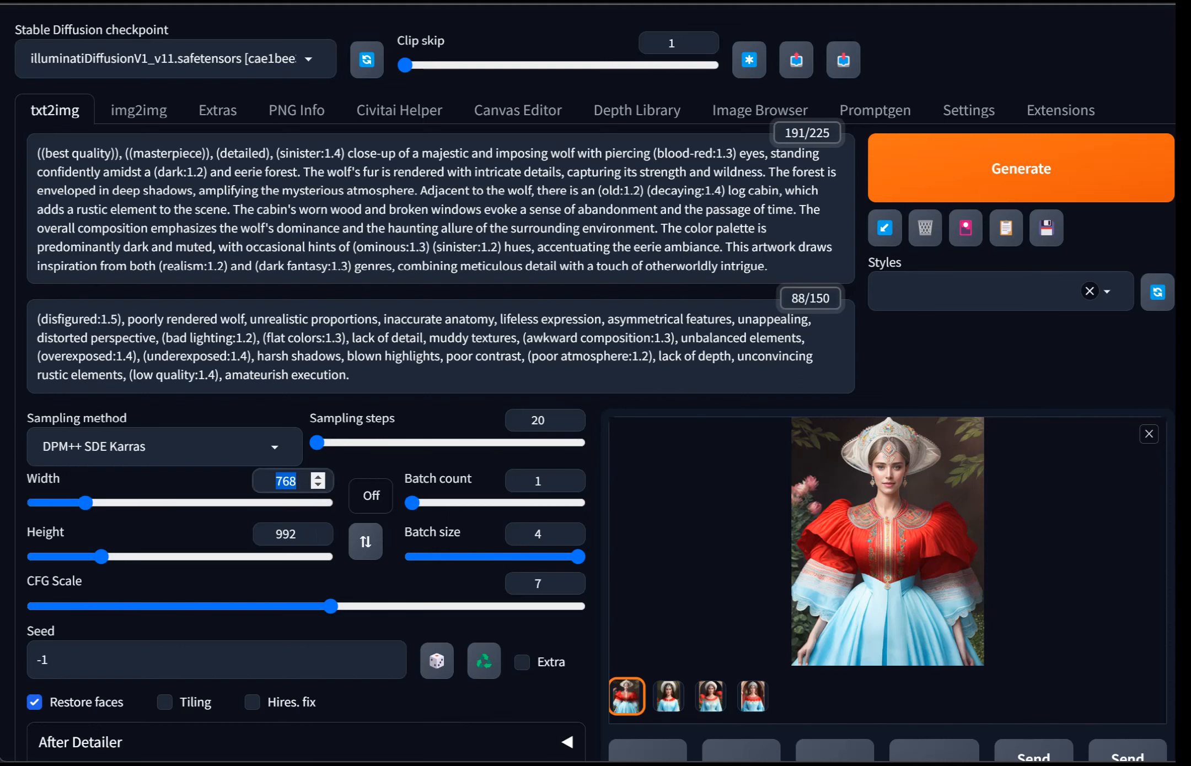
type("1024")
key("Tab")
key("Tab")
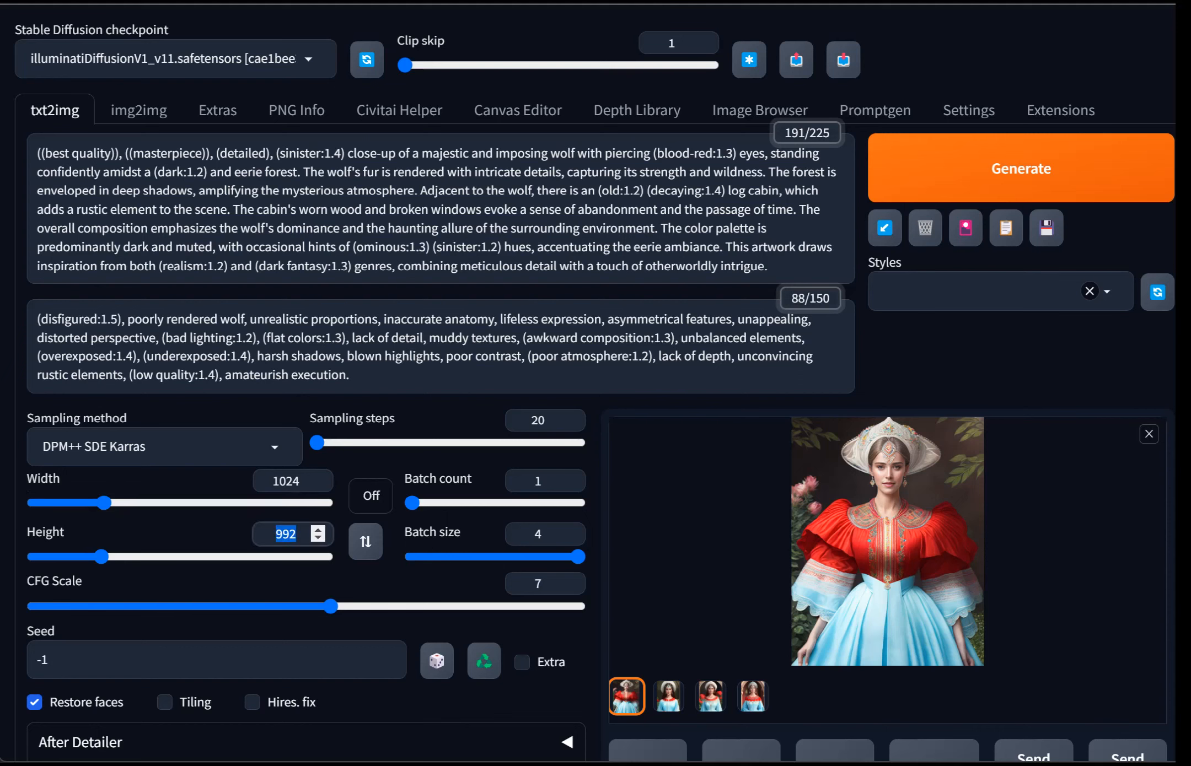
Step: Set the aspect ratio to 16:9 and the image width to 1200
left_click(365, 542)
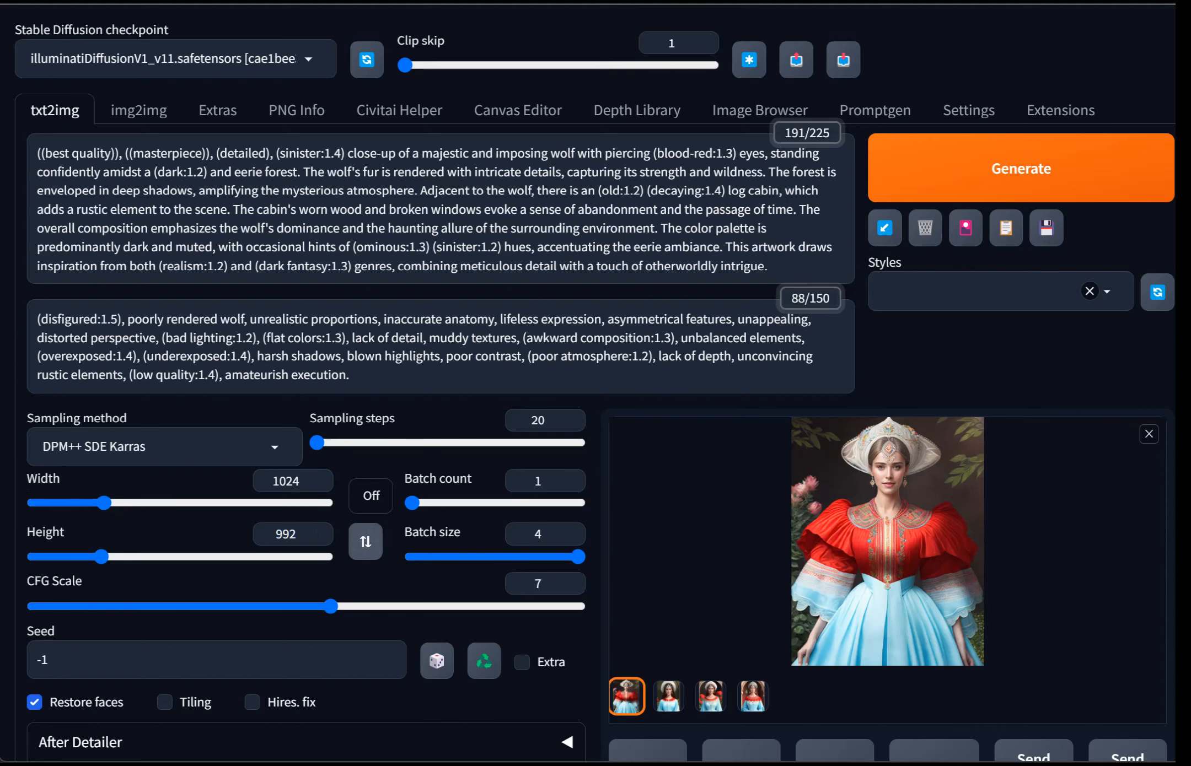
left_click(365, 542)
left_click(371, 495)
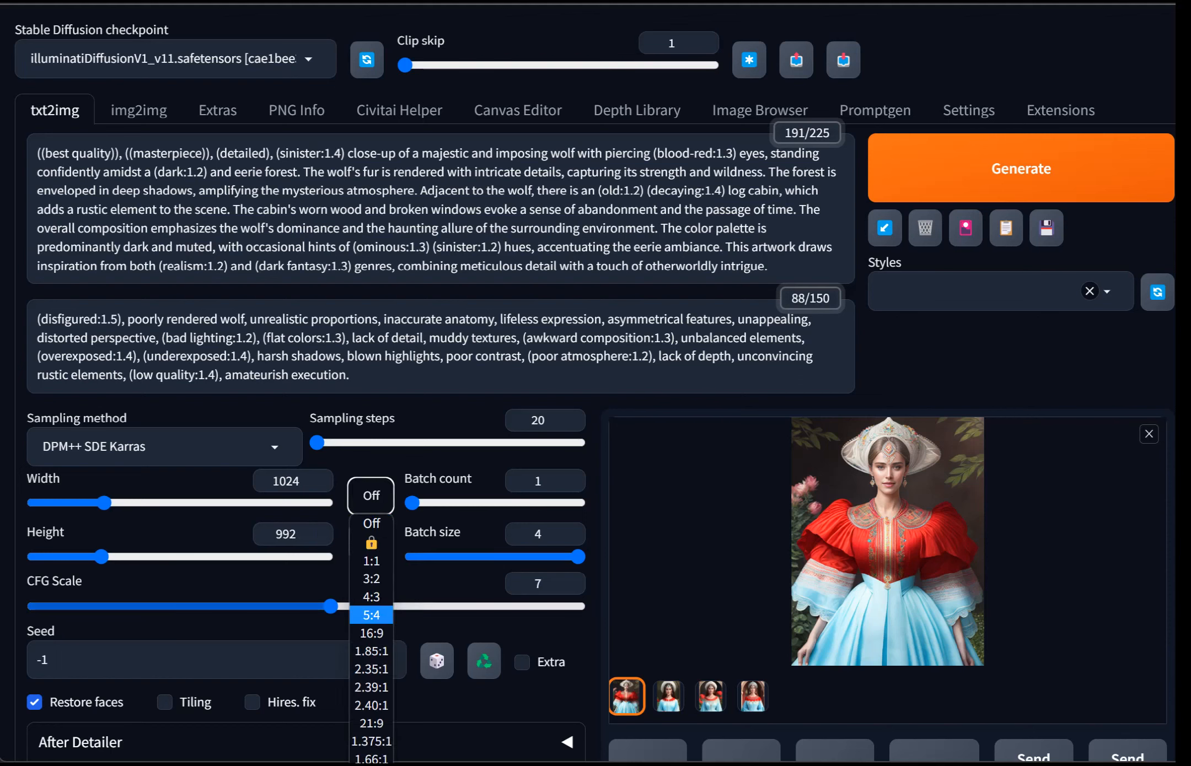
key("Down")
key("Return")
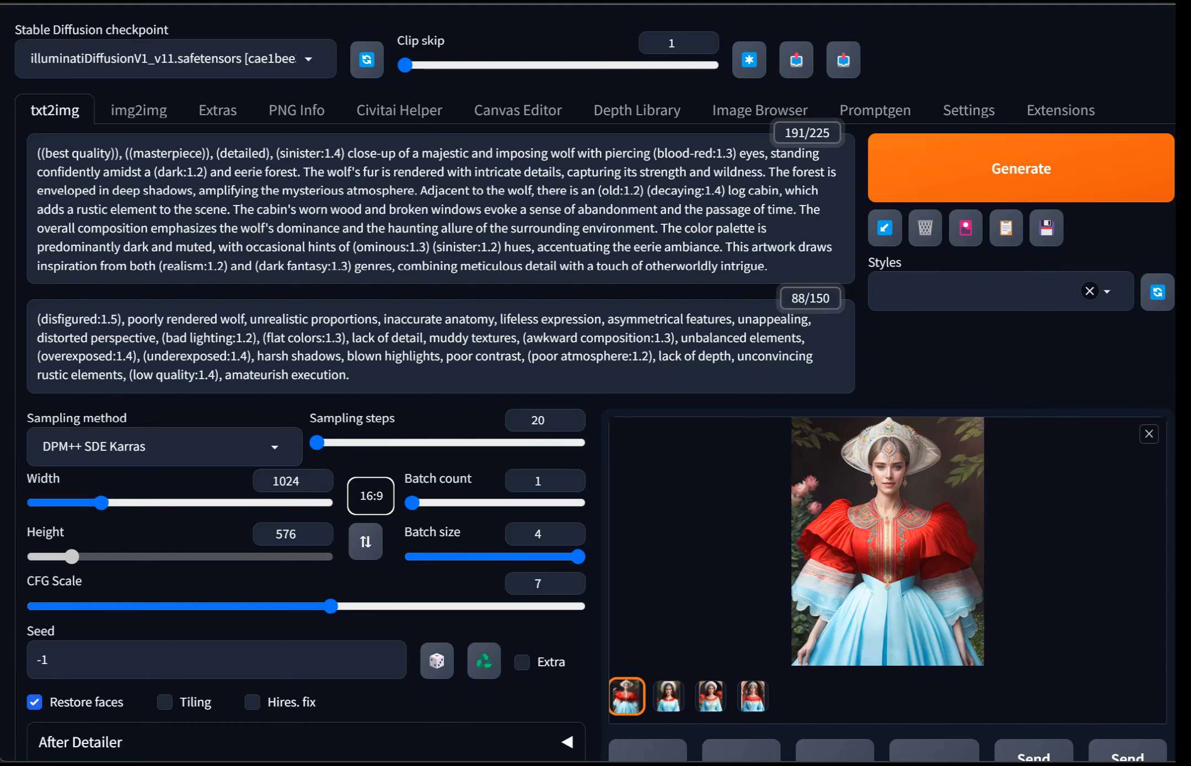
double_click(287, 481)
type("1200")
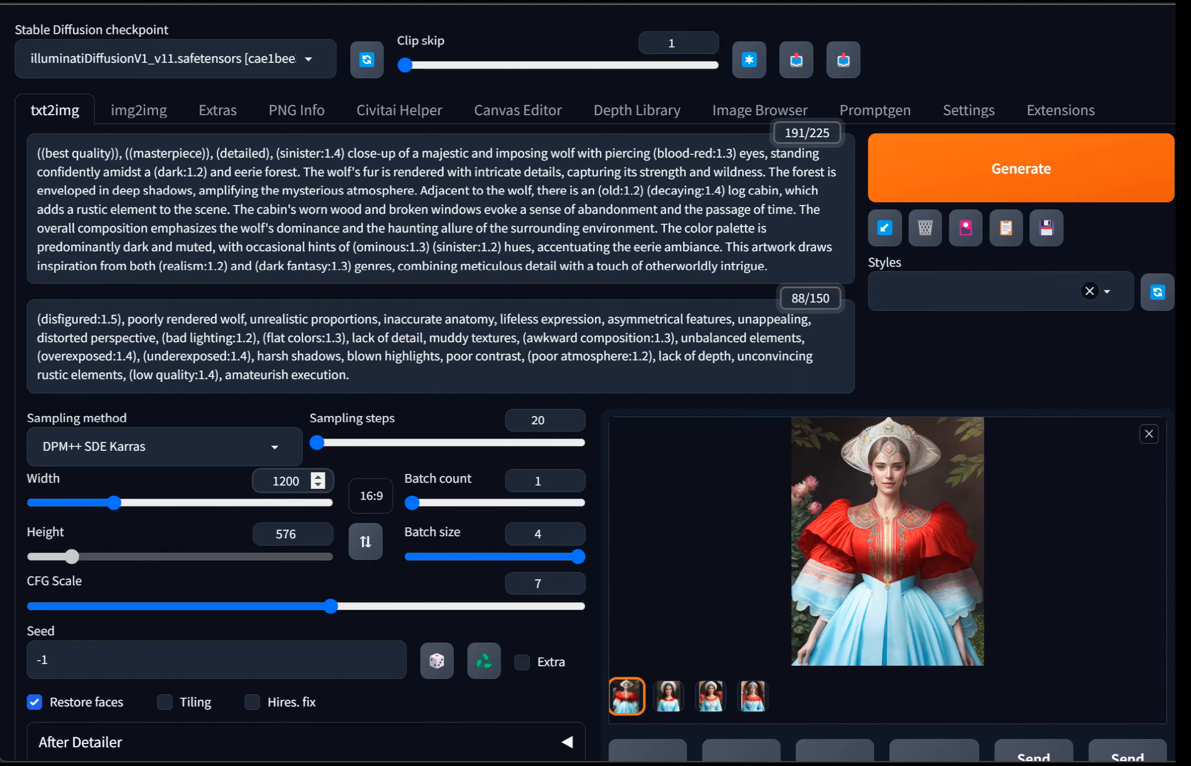
left_click(370, 496)
left_click(370, 597)
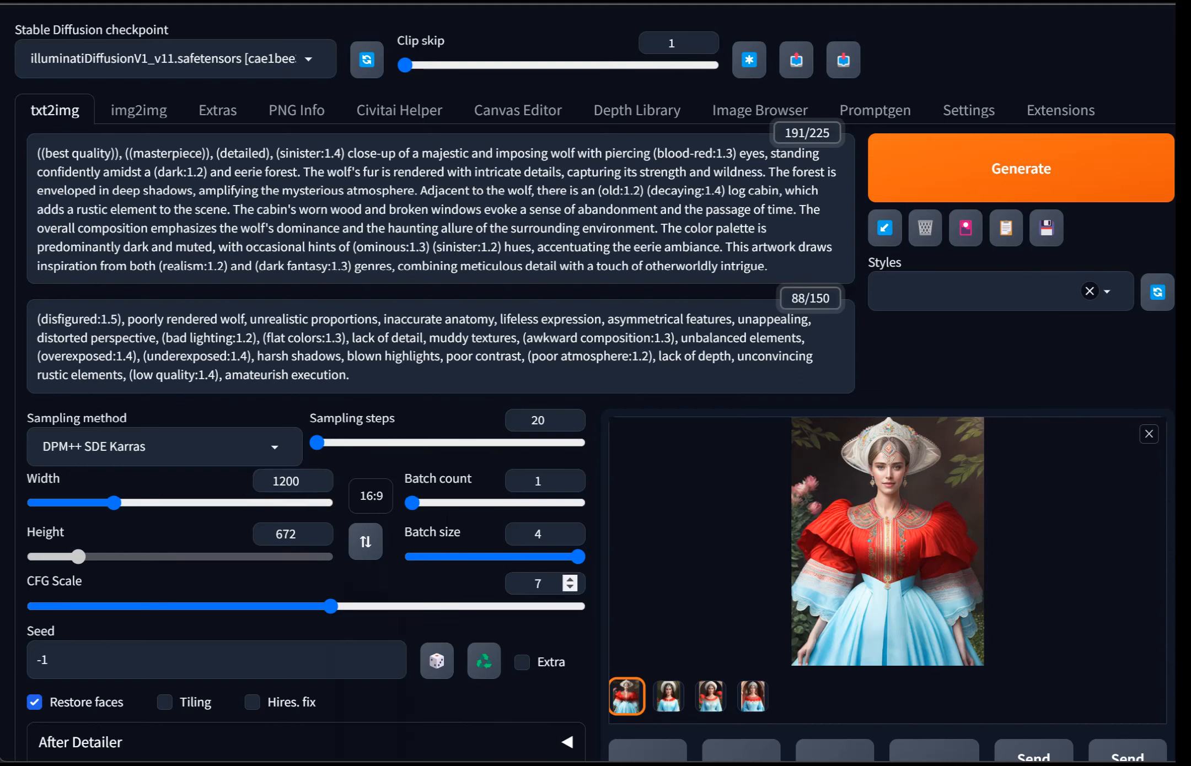
Step: Turn off Restore faces and raise the CFG Scale to 8
left_click(34, 702)
scroll(596, 384, "down", 2)
key("Right")
key("Right")
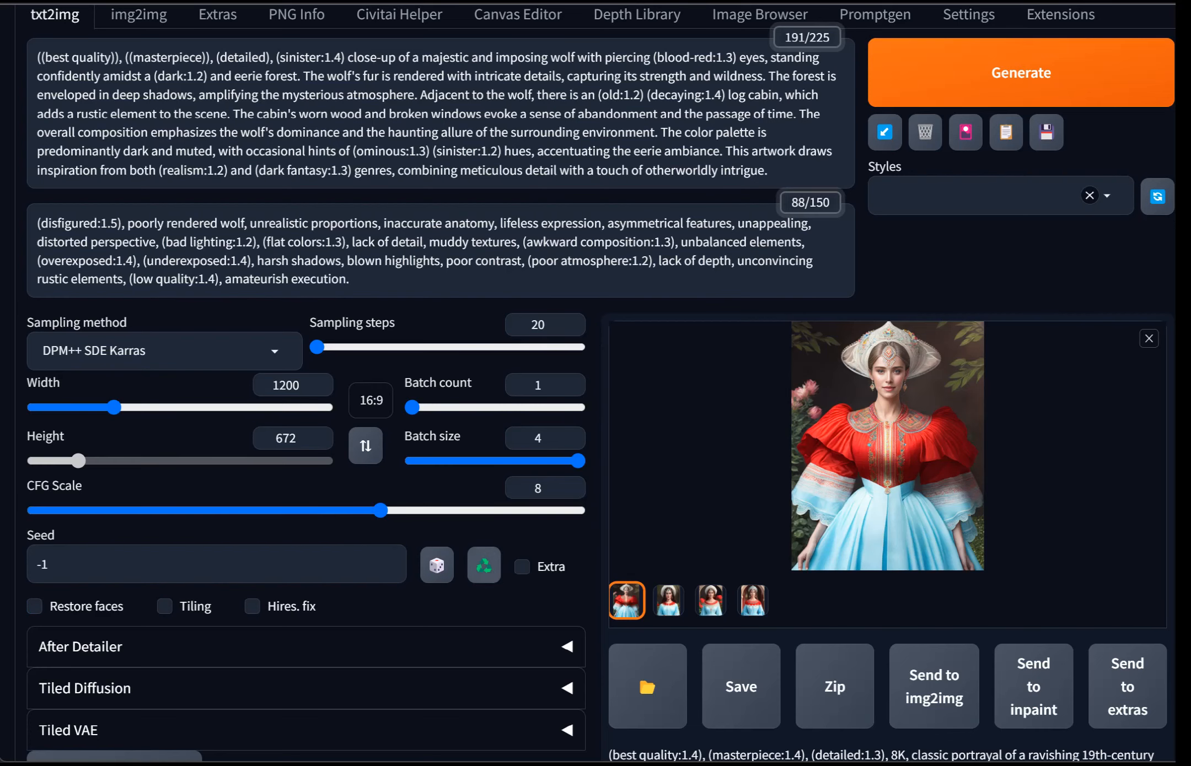
Step: Deactivate Regional Prompter, collapse its settings, and generate the batch of wolf images
scroll(595, 383, "down", 7)
left_click(47, 550)
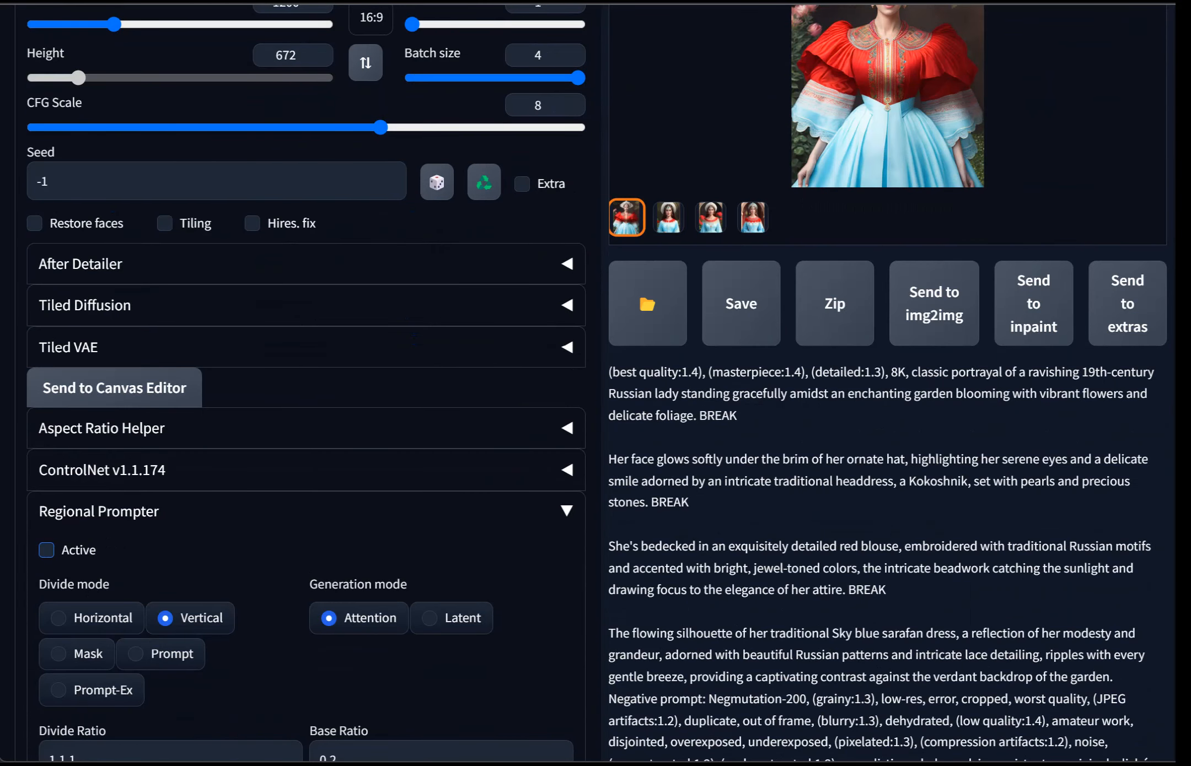
left_click(566, 511)
scroll(595, 383, "up", 9)
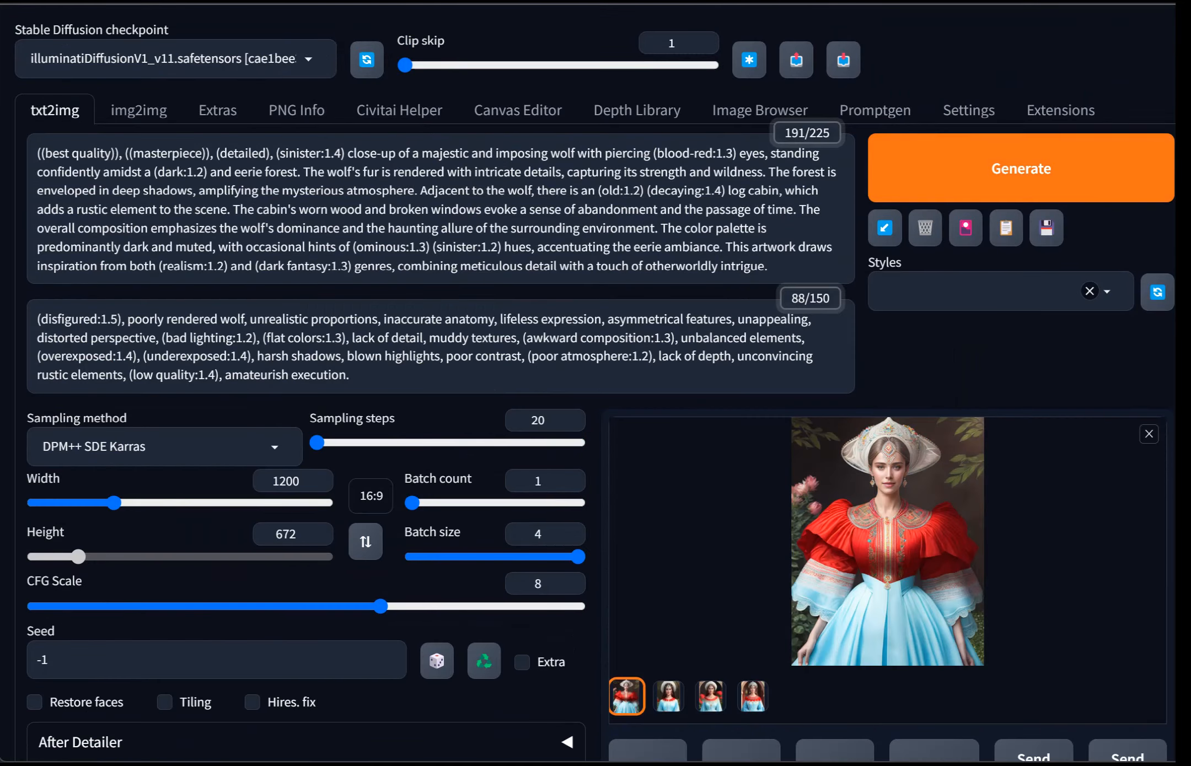
key("ctrl+Return")
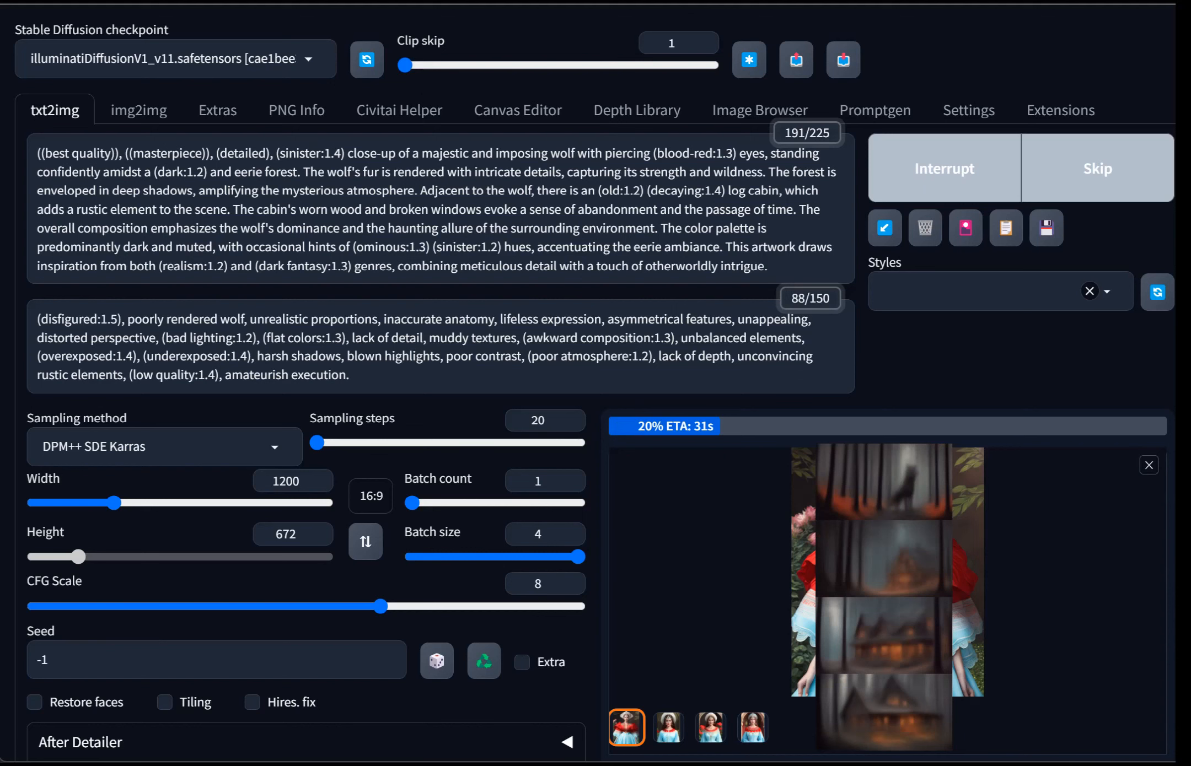
Step: View the images of the new wolf batch at full size one after another
scroll(595, 386, "down", 2)
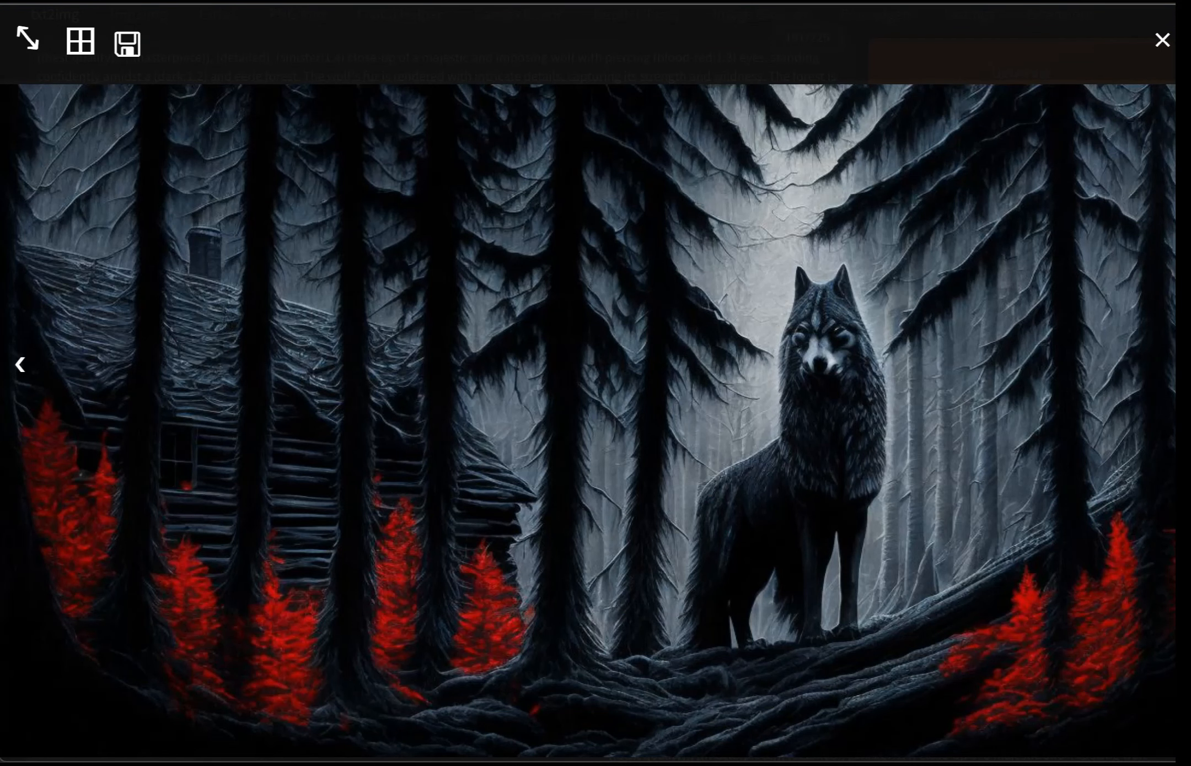
key("Escape")
key("Right")
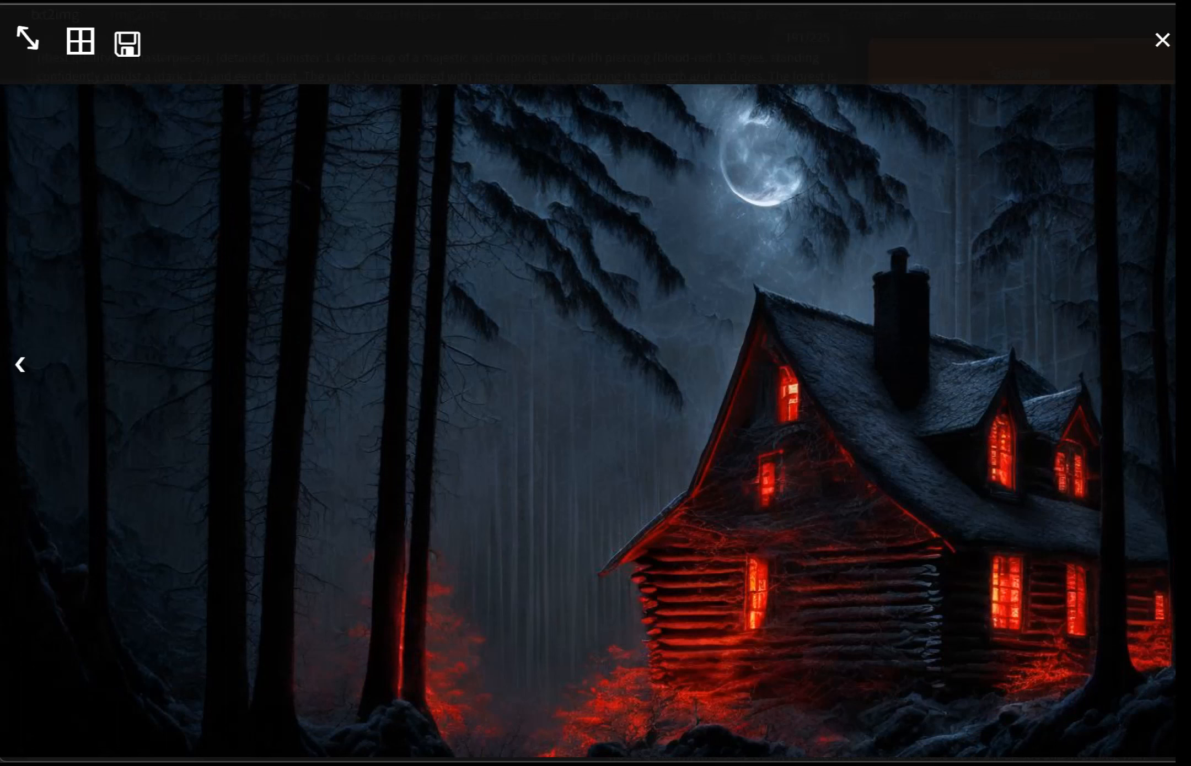
key("Right")
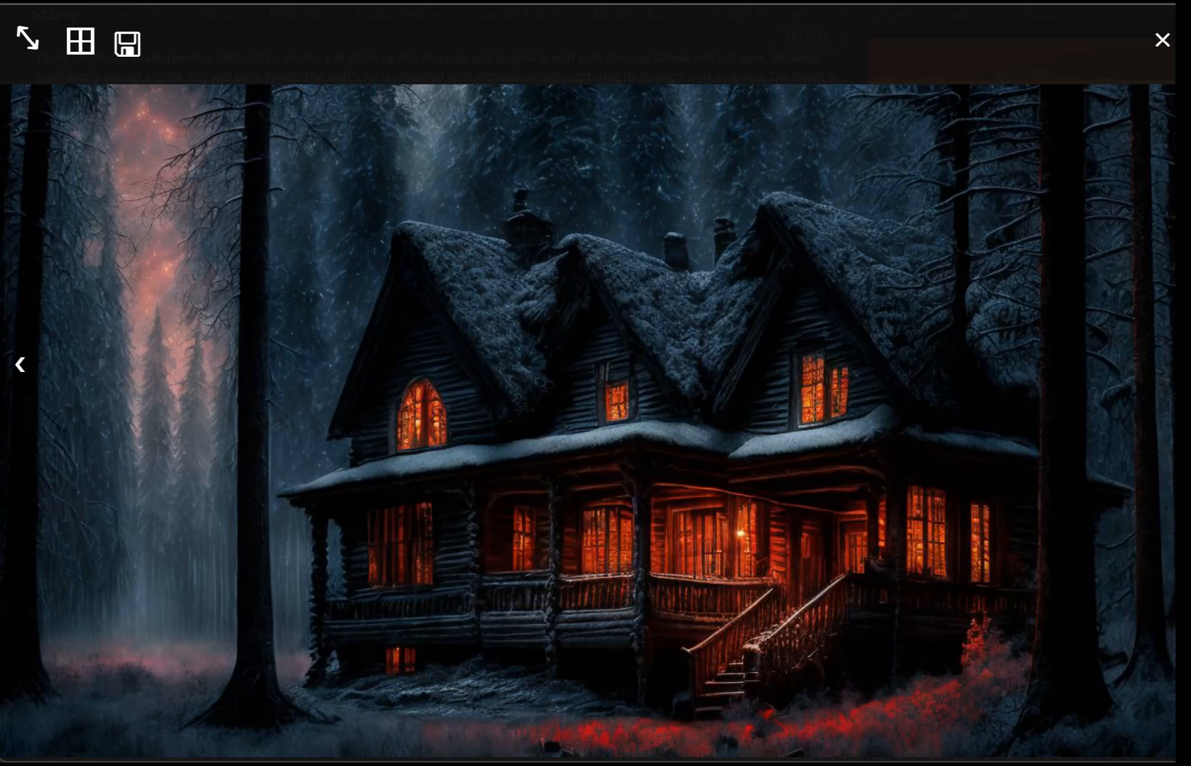
Step: Look through the remaining full-size images of the wolf batch, and close the full-size view
key("Right")
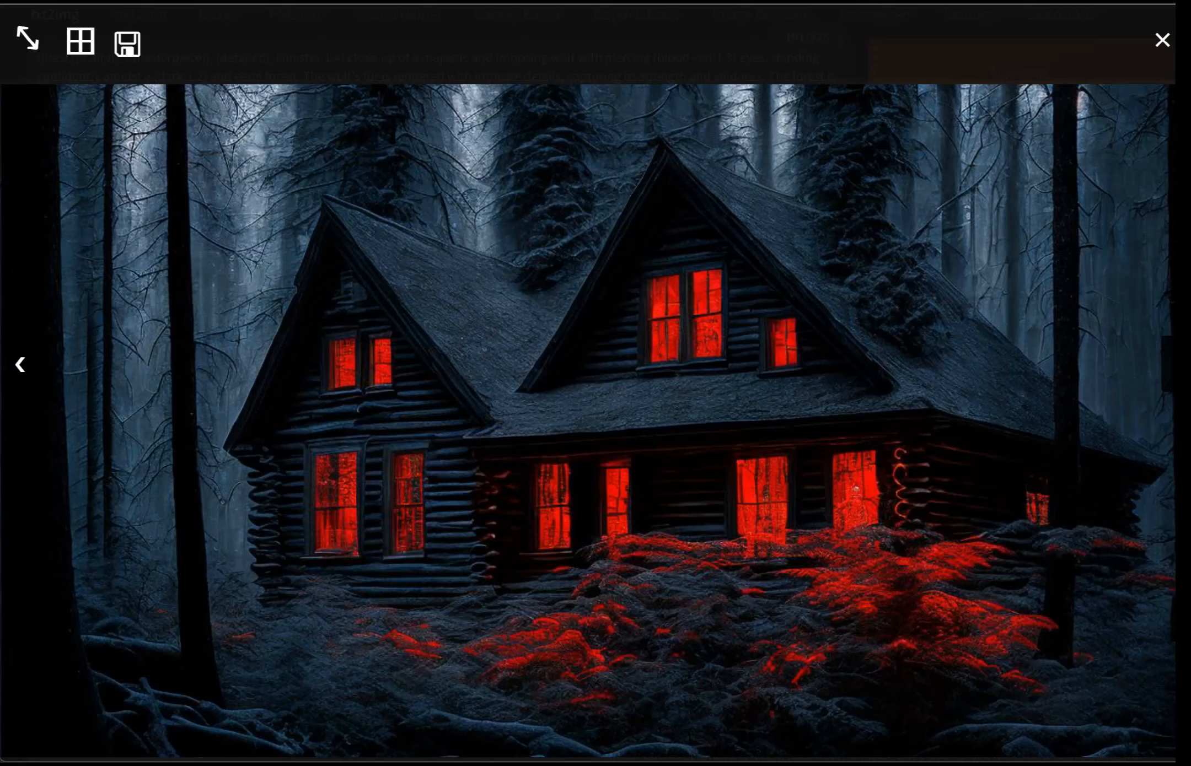
key("Right")
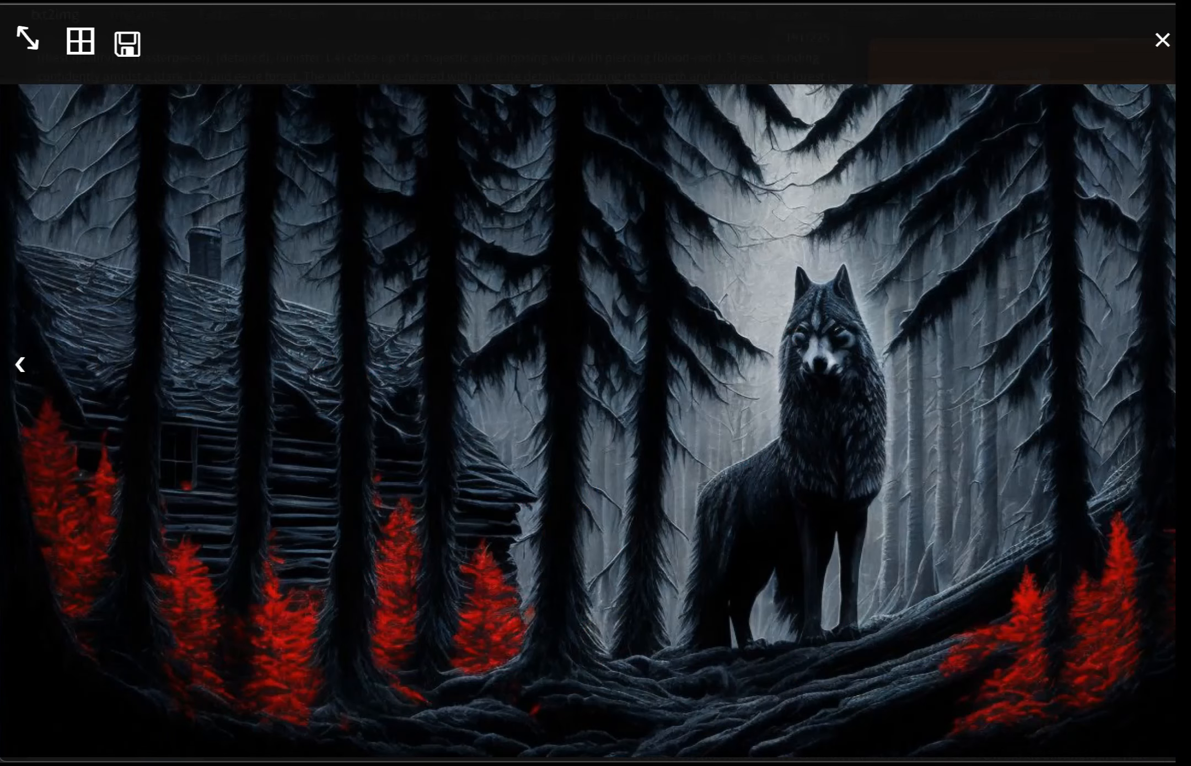
key("Escape")
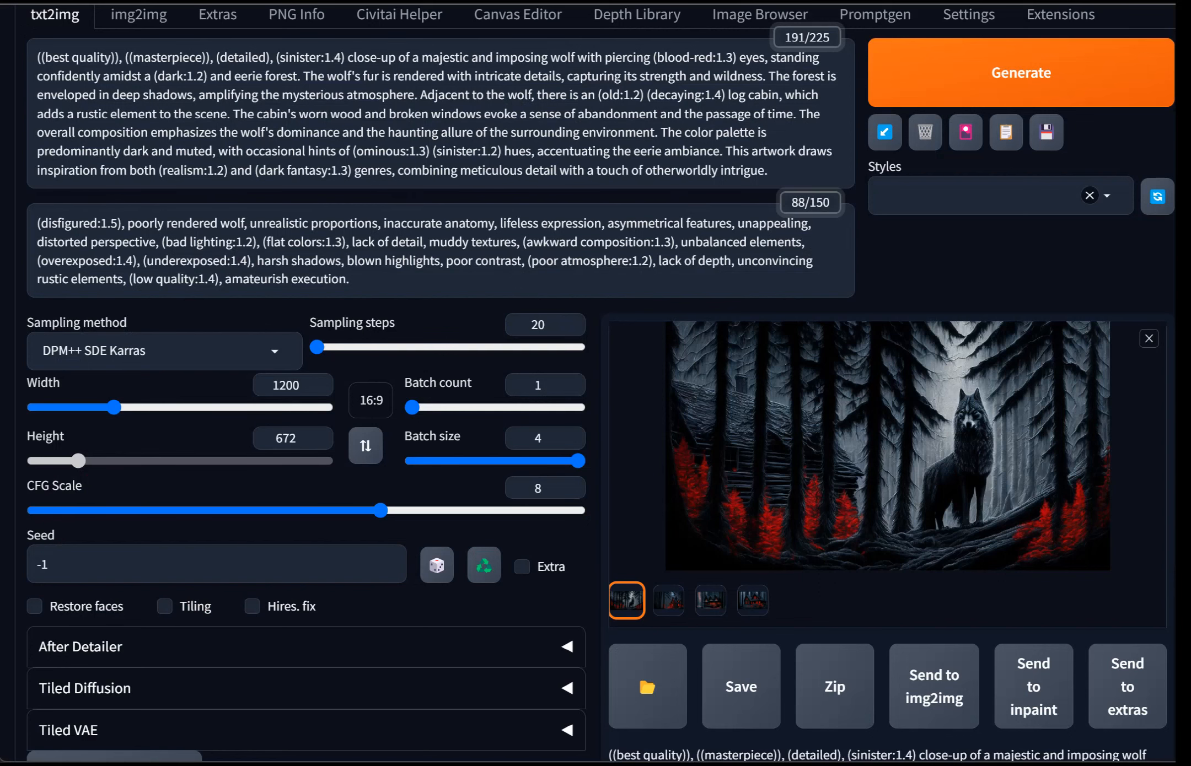
Step: Generate a single wolf image with CFG Scale 7 and batch size 1, and view it at full size
left_click_drag(380, 510, 331, 511)
left_click_drag(578, 461, 412, 461)
left_click(1021, 72)
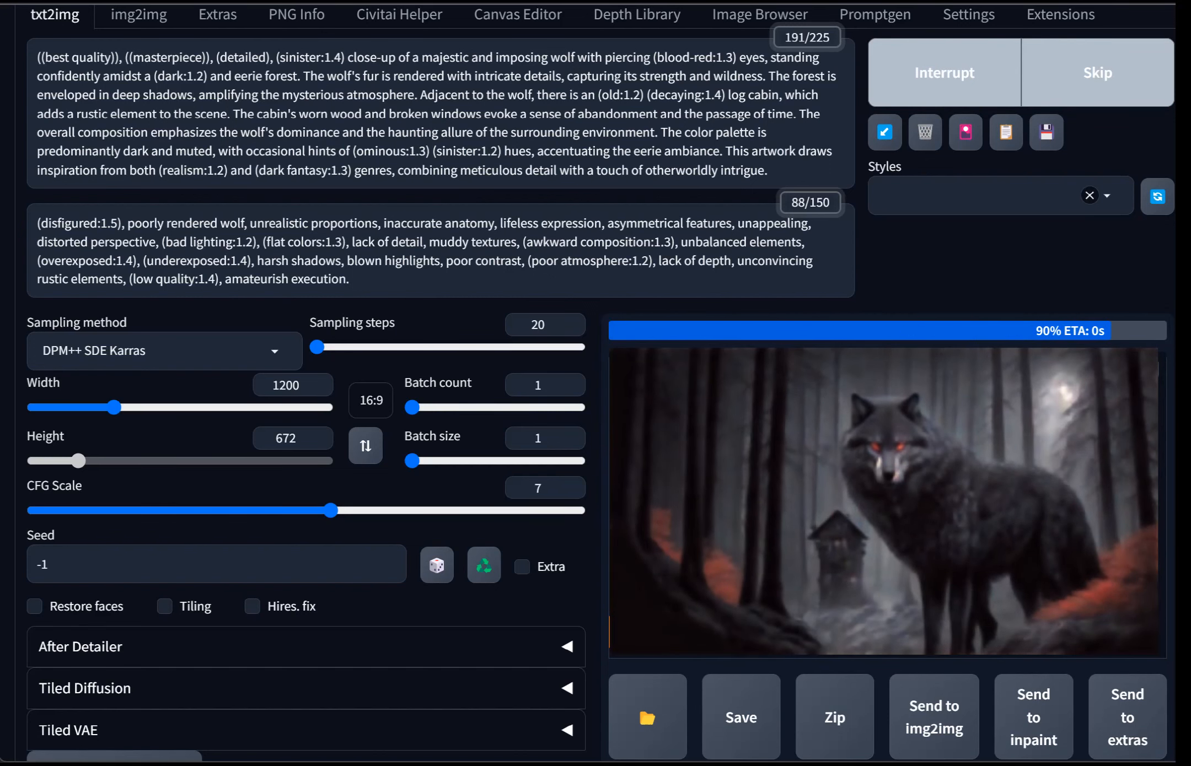
left_click(887, 446)
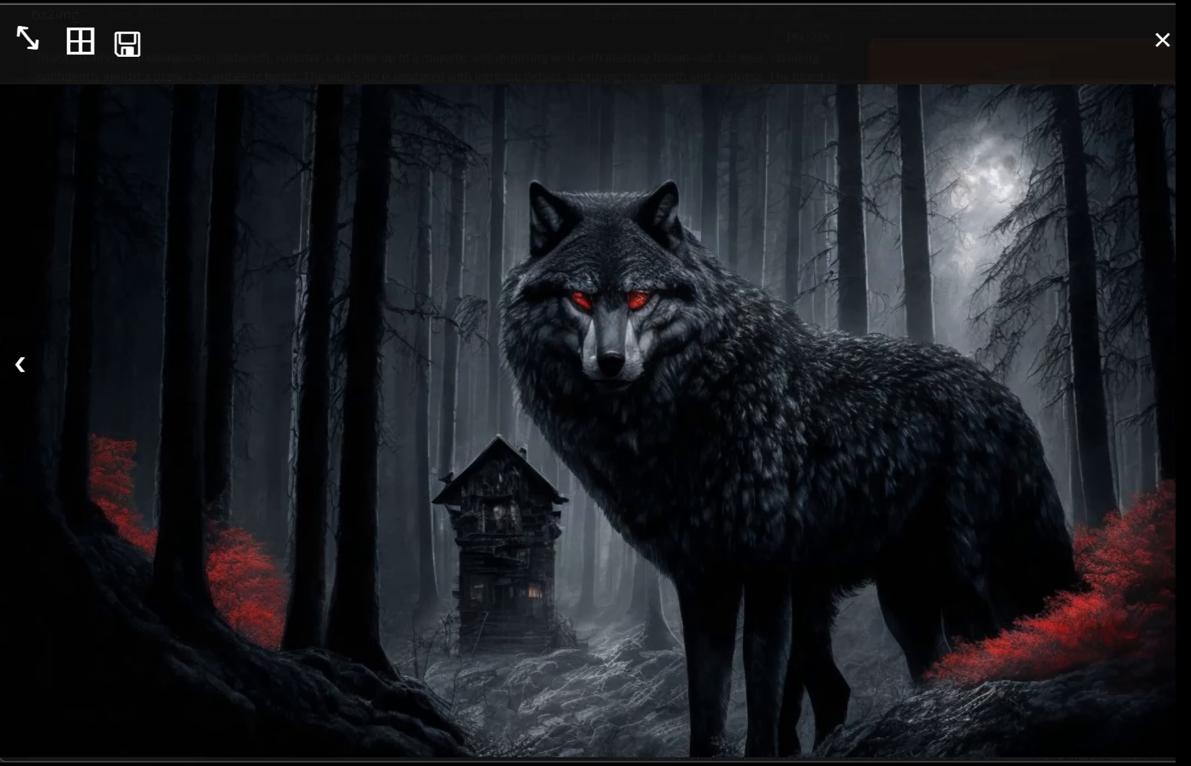
key("Escape")
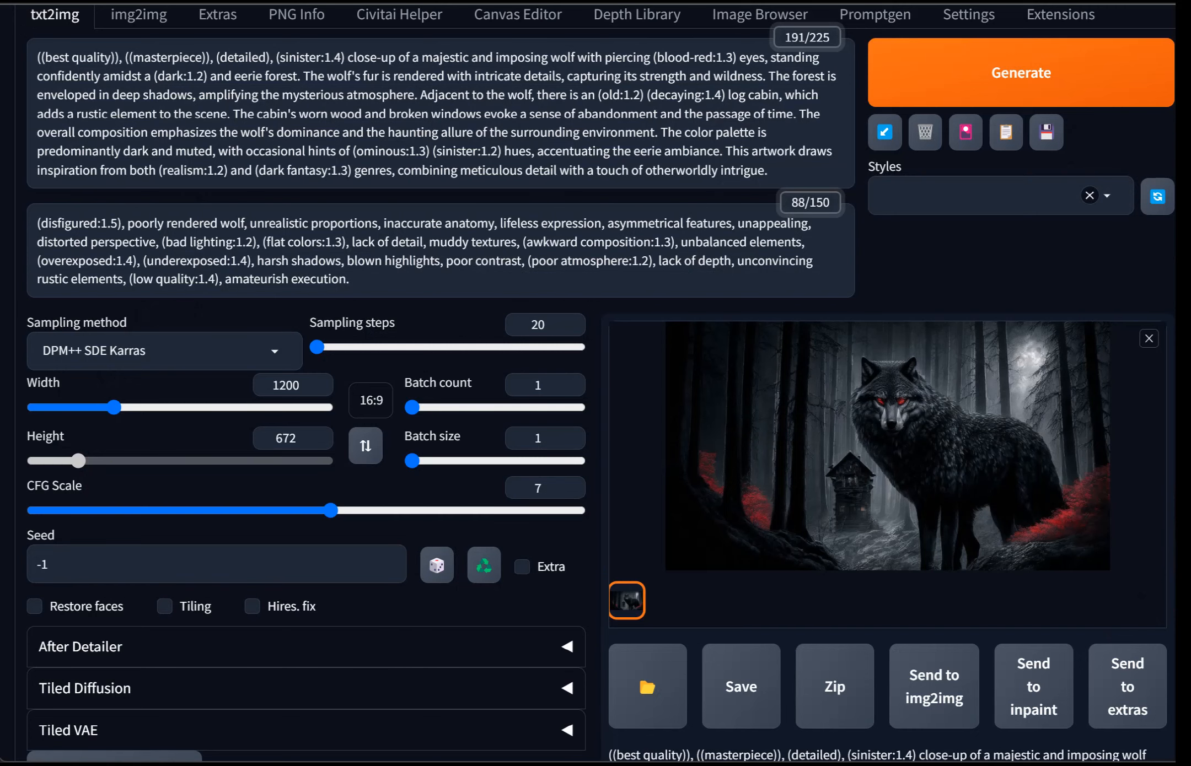
Step: Delete "This artwork draws inspiration from both (realism:1.2) and (dark fantasy:1.3) genres" from the positive prompt and generate a new image
left_click(392, 171)
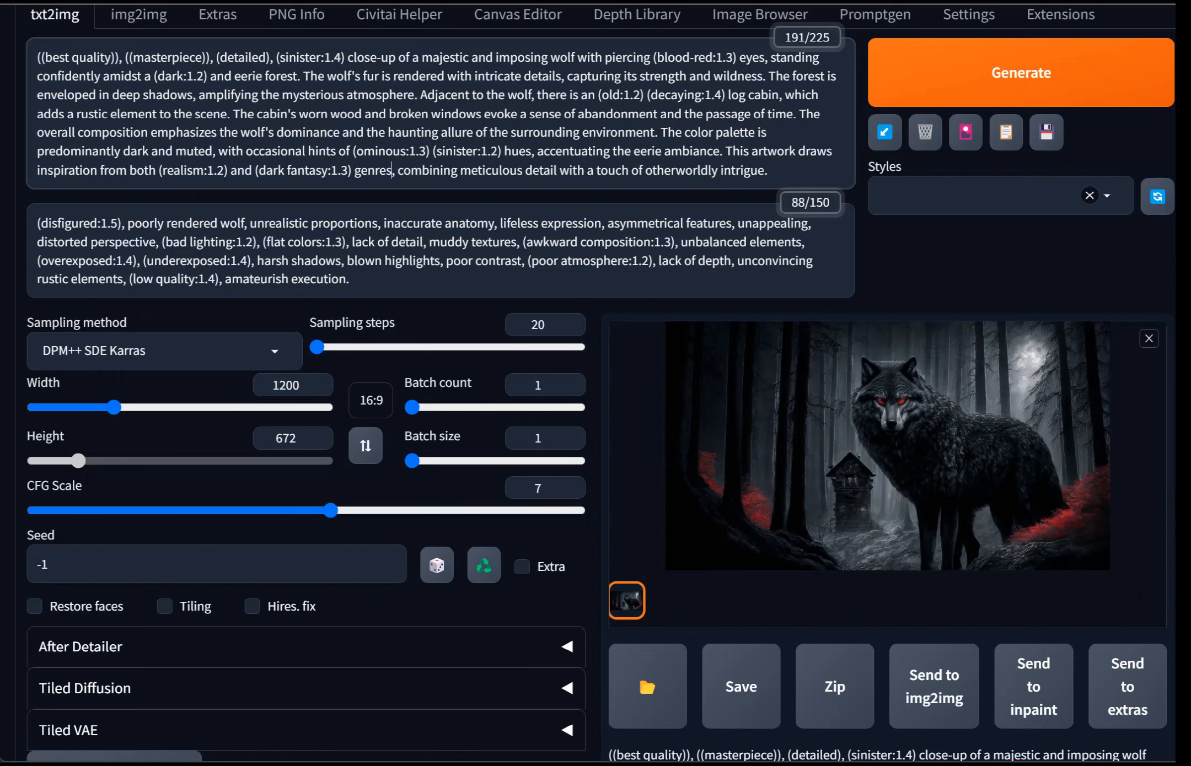
mouse_move(393, 170)
left_mouse_down()
mouse_move(366, 170)
mouse_move(726, 151)
left_mouse_up()
key("BackSpace")
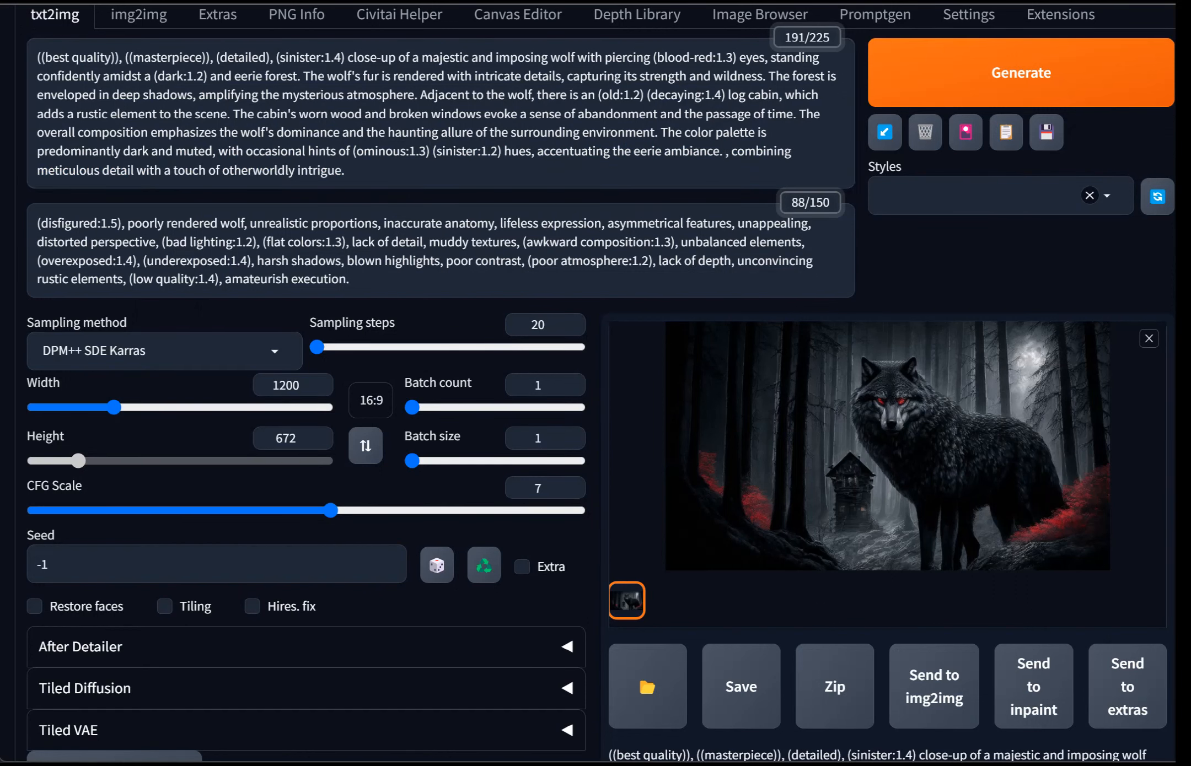
key("ctrl+Return")
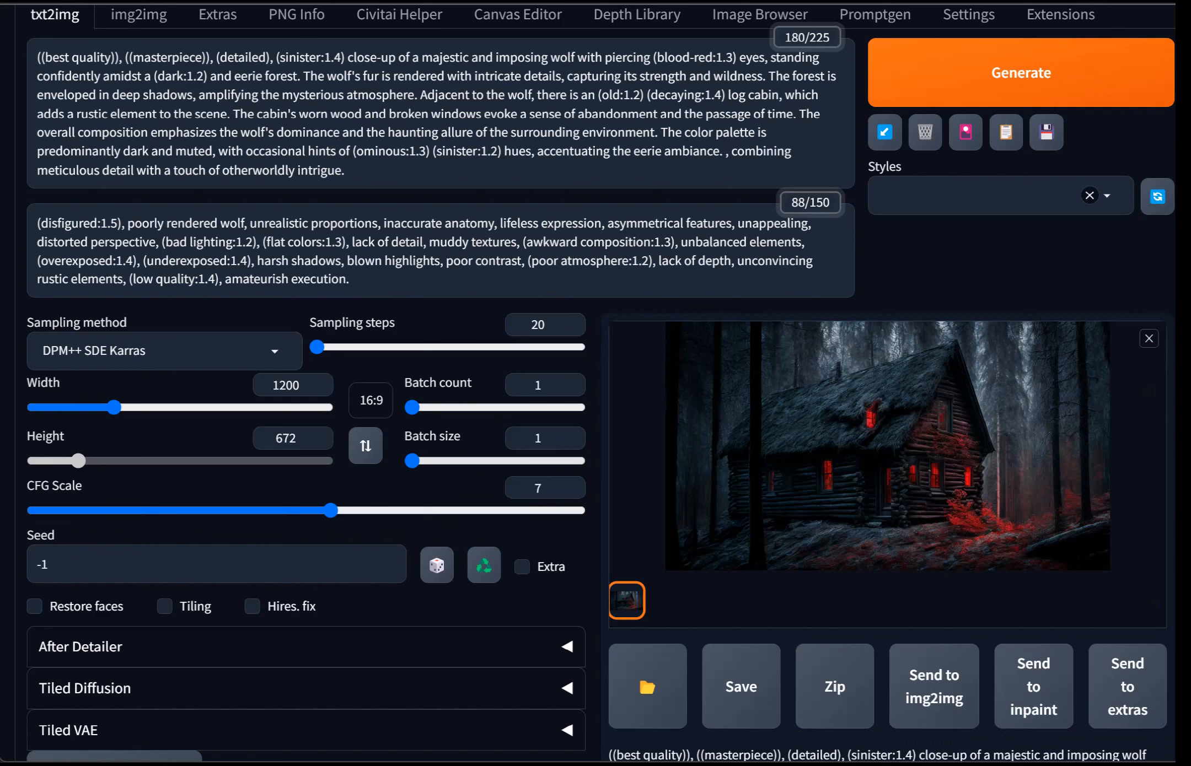
Step: Generate wolf images with a batch size of 2, and view the second one at full size
left_click_drag(413, 461, 468, 461)
key("ctrl+Return")
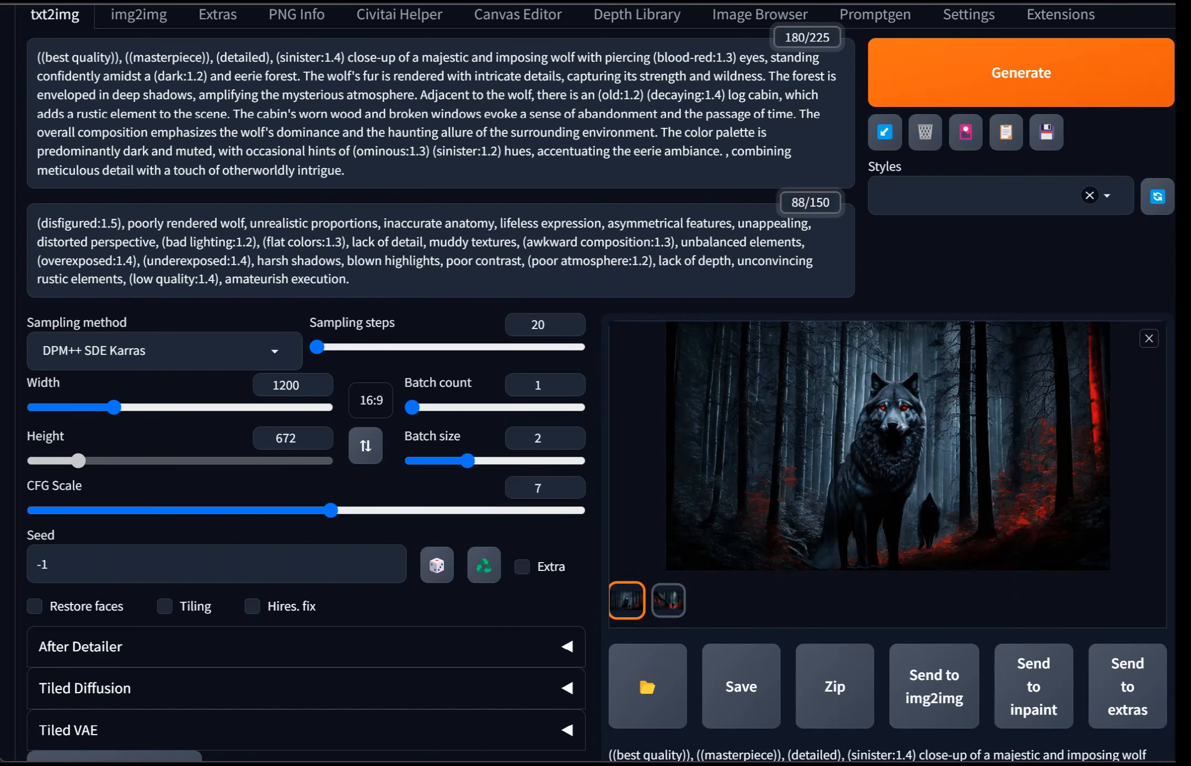
left_click(668, 601)
left_click(882, 475)
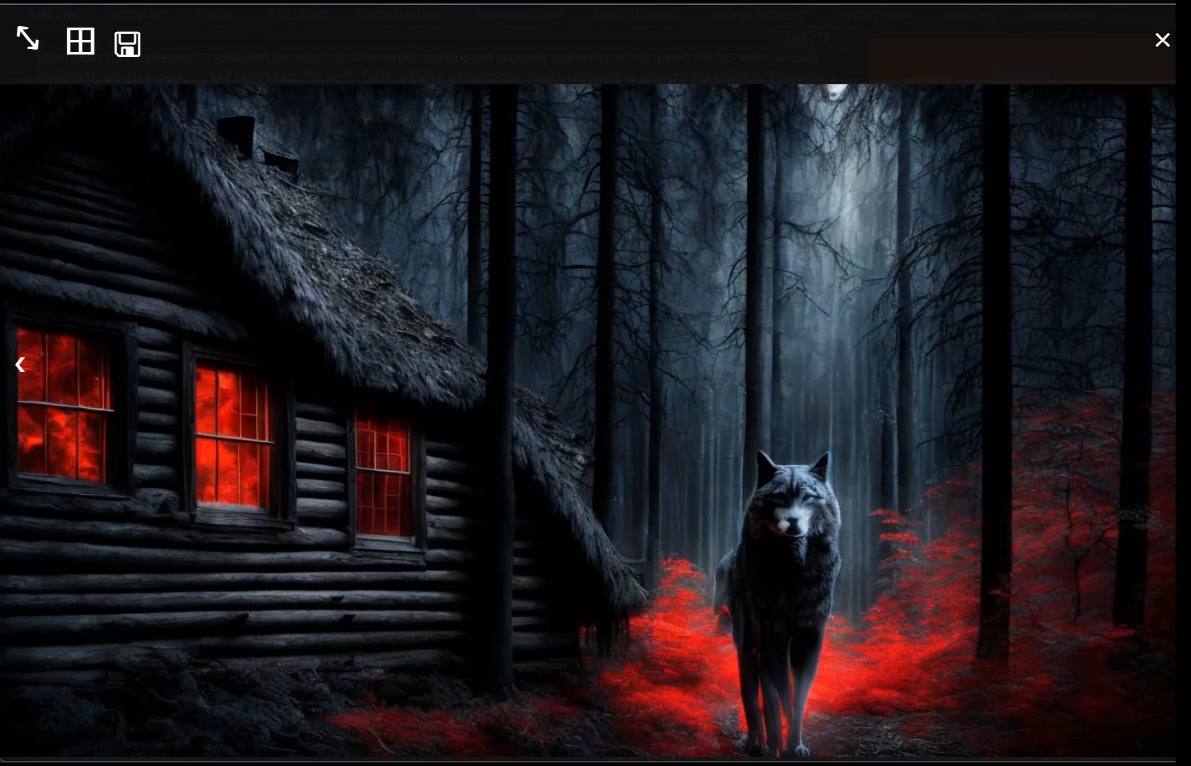
key("Escape")
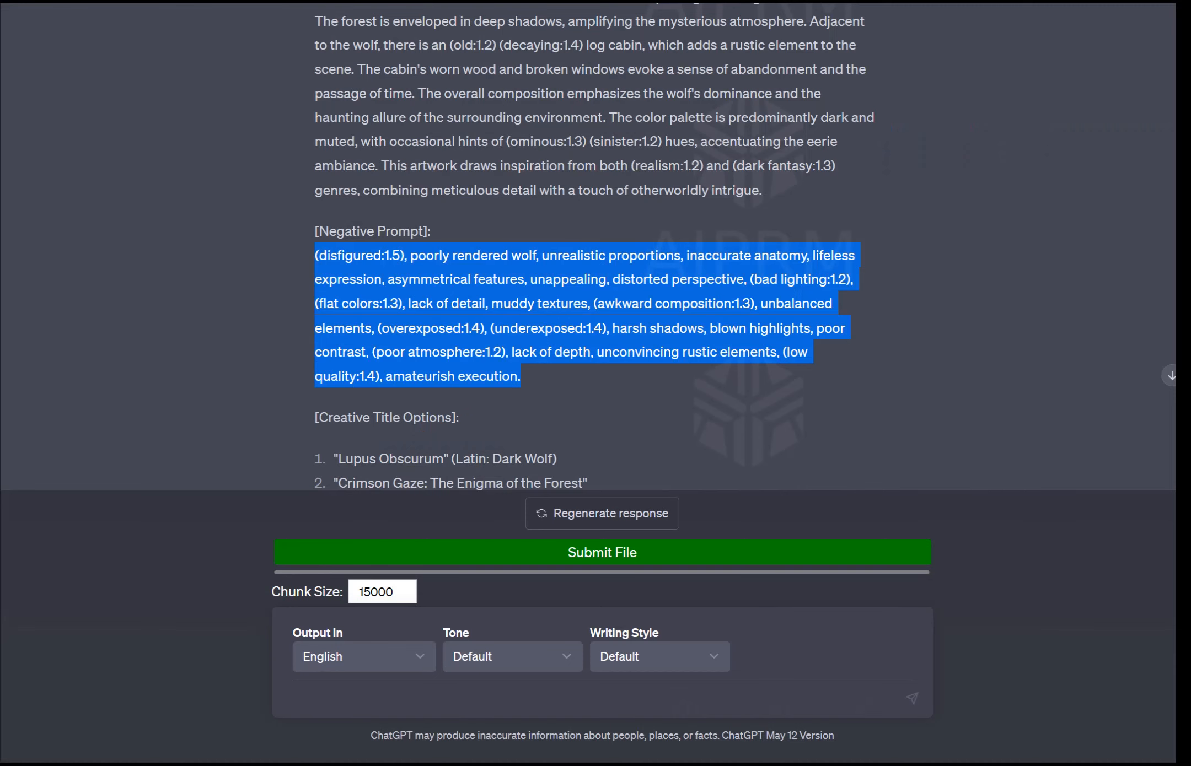
Step: Switch to the ChatGPT response and highlight the five creative title options below the negative prompt
scroll(594, 247, "down", 2)
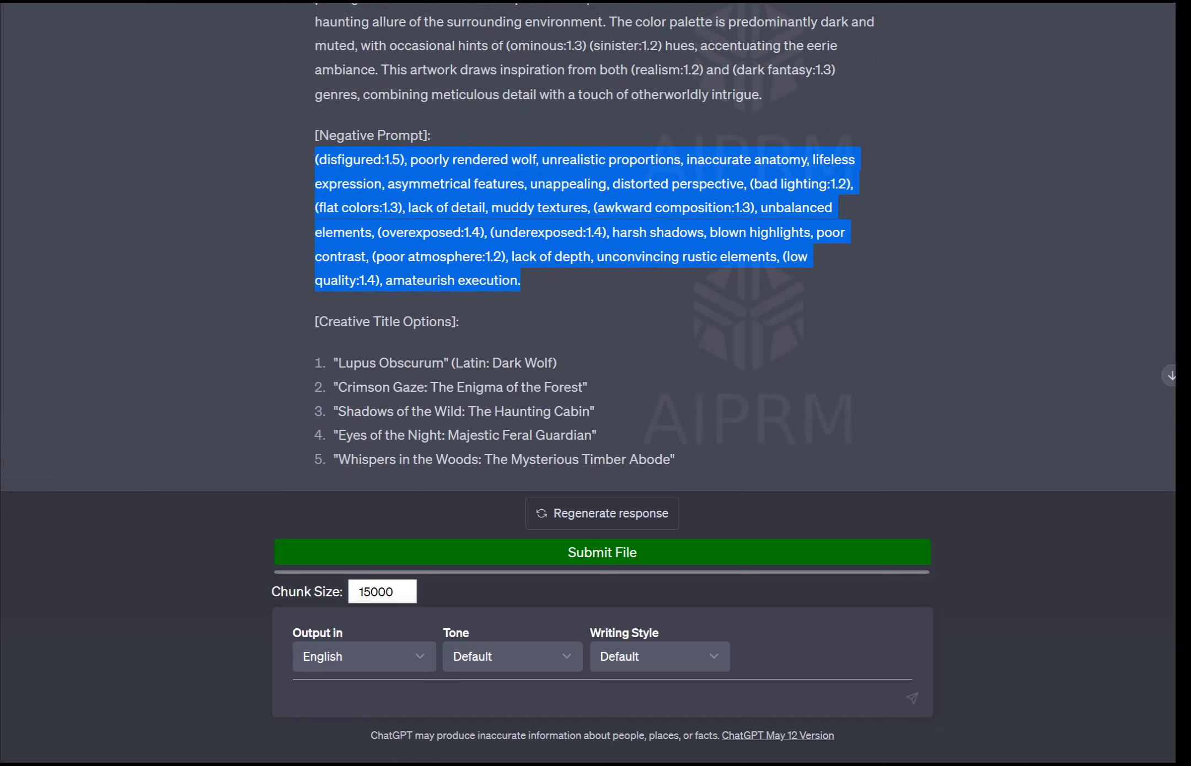
left_click_drag(334, 363, 675, 460)
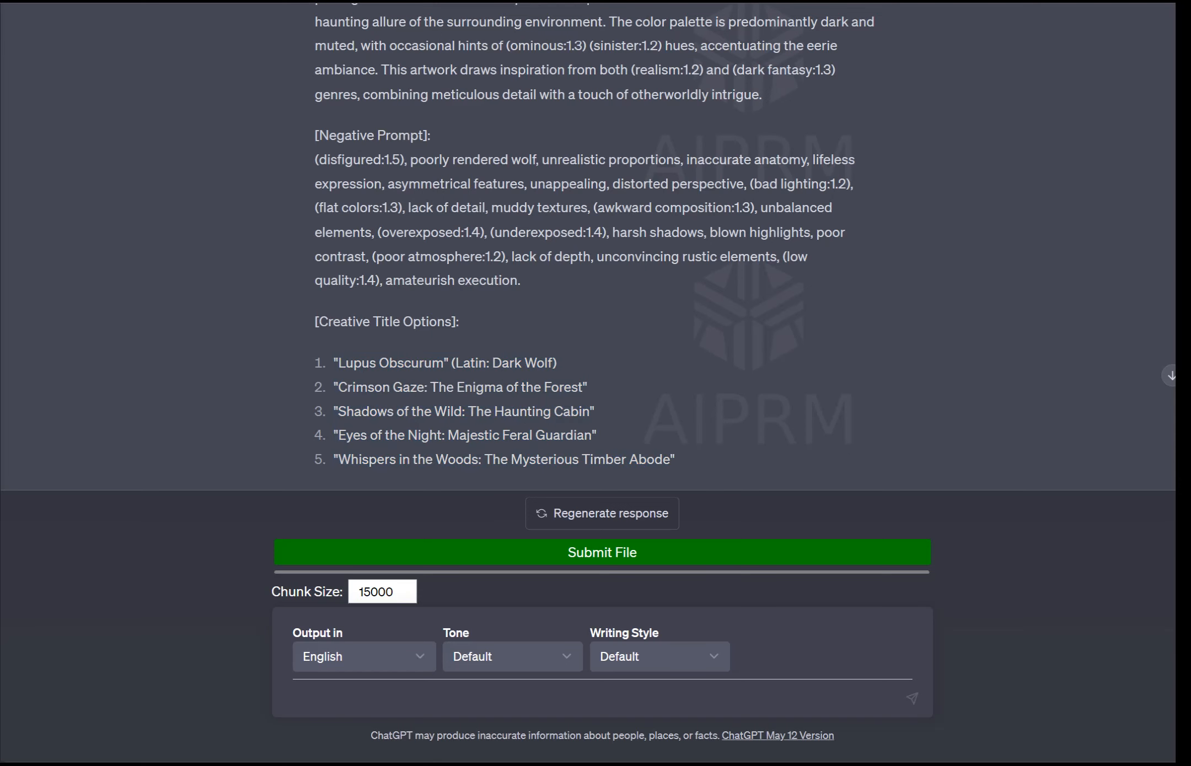
left_click_drag(338, 363, 674, 459)
left_click_drag(676, 459, 353, 363)
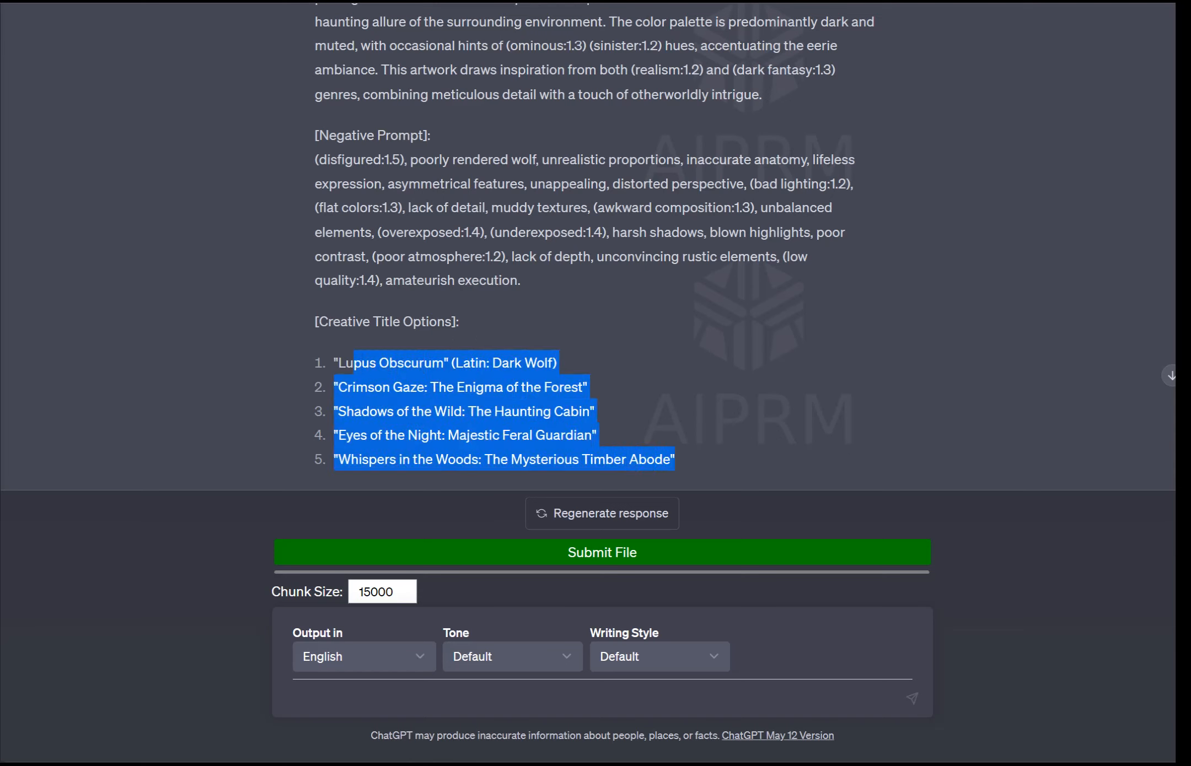